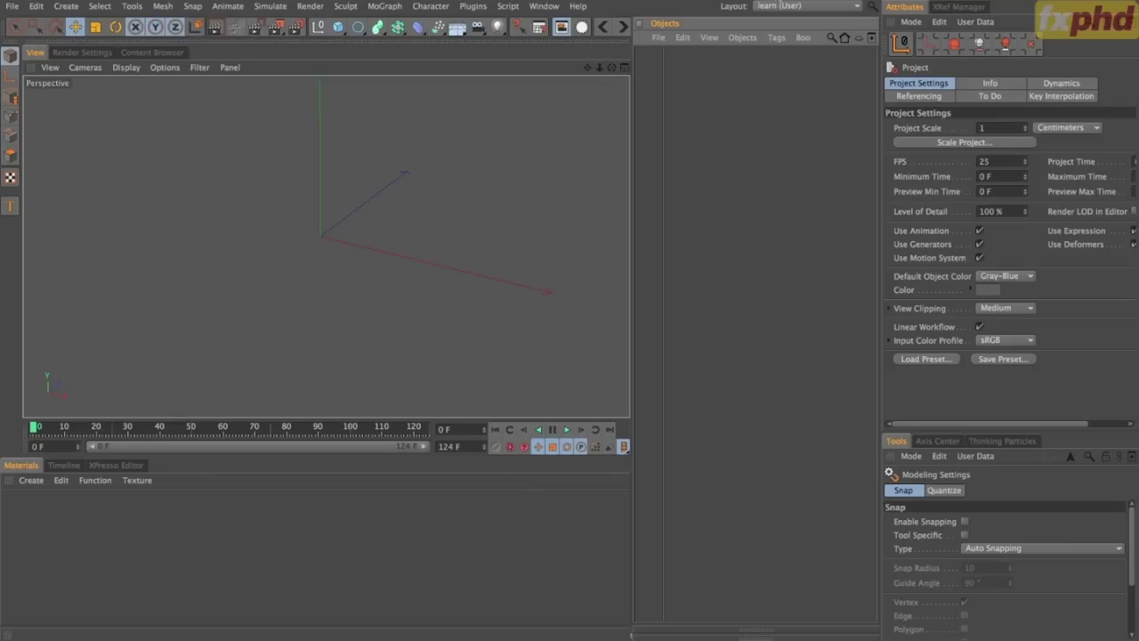
Add a MoGraph MoSpline object to the empty scene.
{"action": "left_click_drag", "start_coordinate": [374, 232], "coordinate": [343, 233], "text": "alt"}
{"action": "left_click", "coordinate": [385, 6]}
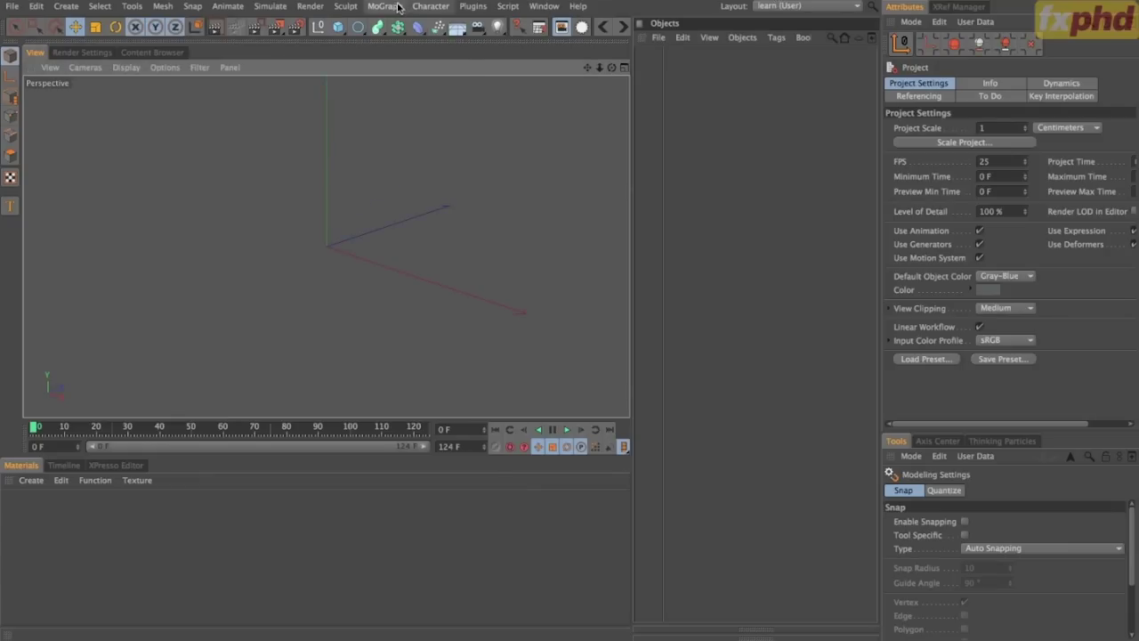
{"action": "left_click", "coordinate": [395, 208]}
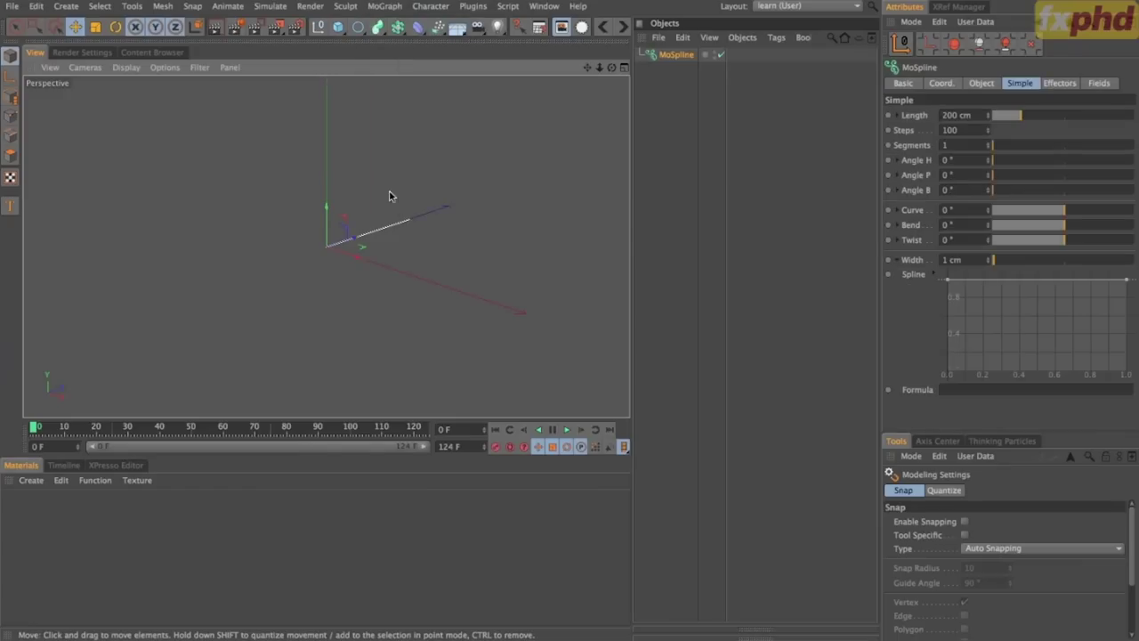
{"action": "left_click_drag", "start_coordinate": [471, 229], "coordinate": [206, 295], "text": "alt"}
{"action": "left_click_drag", "start_coordinate": [293, 300], "coordinate": [408, 304], "text": "alt"}
{"action": "right_click_drag", "start_coordinate": [432, 276], "coordinate": [315, 283], "text": "alt"}
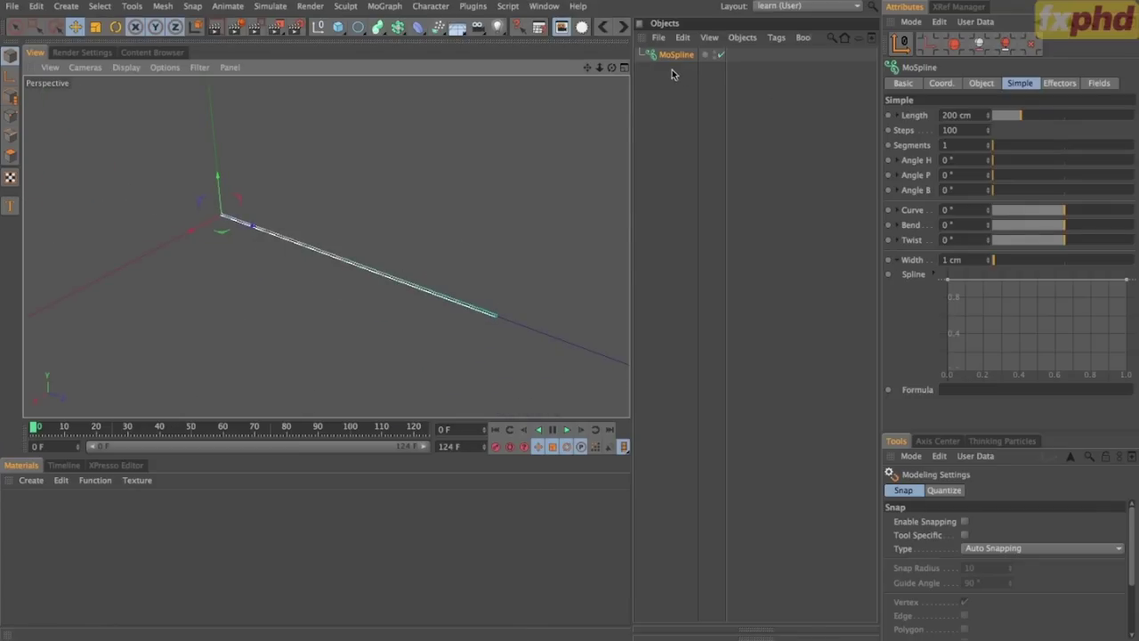
Show the MoSpline's object properties at full width and collapse the Extend Start and Extend End options.
{"action": "left_click", "coordinate": [983, 83]}
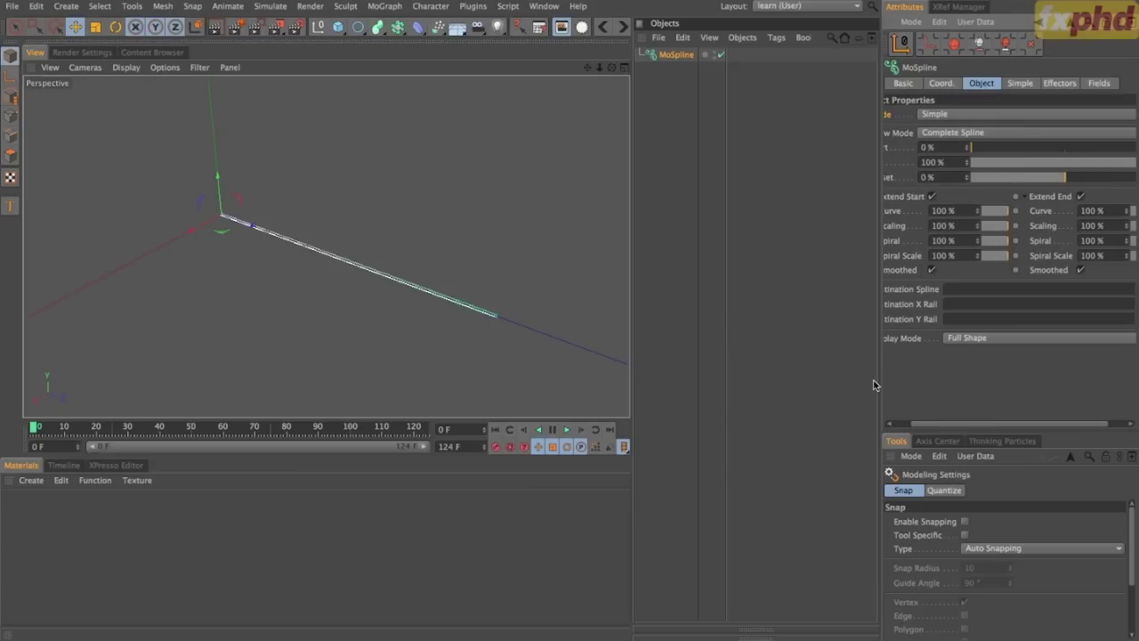
{"action": "left_click_drag", "start_coordinate": [879, 385], "coordinate": [801, 385]}
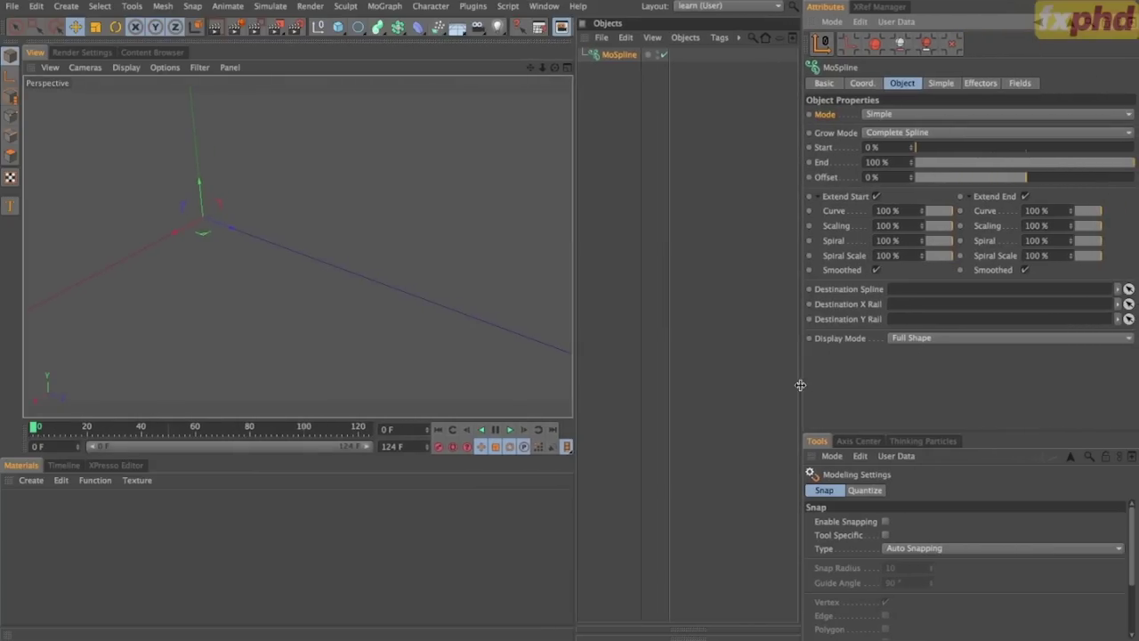
{"action": "left_click", "coordinate": [819, 196]}
{"action": "left_click", "coordinate": [906, 197]}
{"action": "left_click", "coordinate": [906, 197]}
{"action": "left_click", "coordinate": [819, 197]}
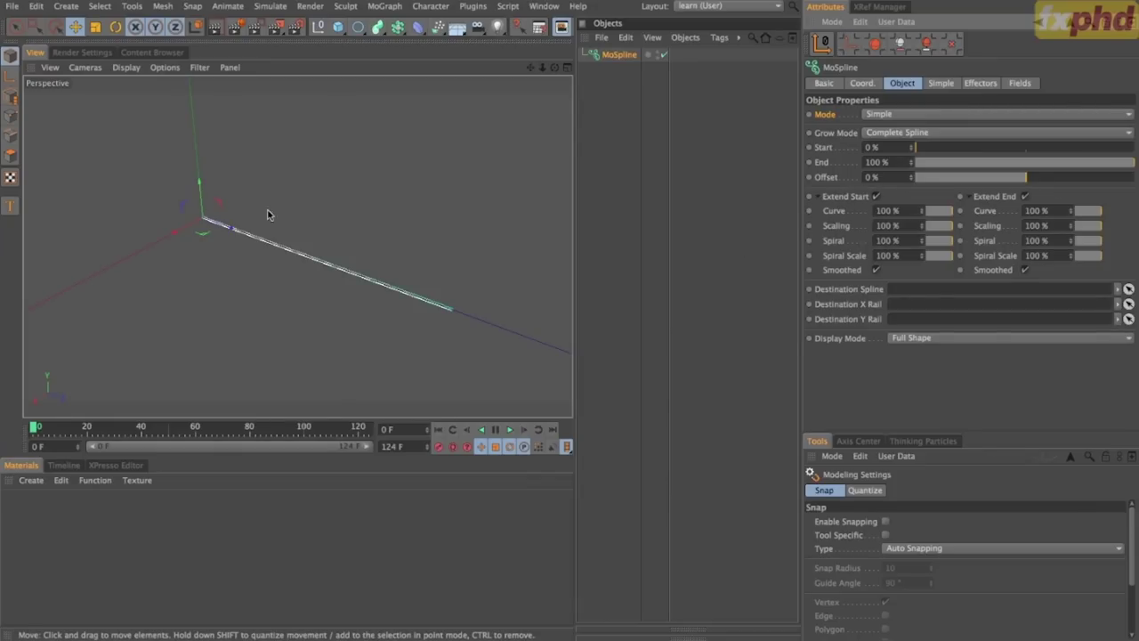
{"action": "left_click", "coordinate": [819, 197]}
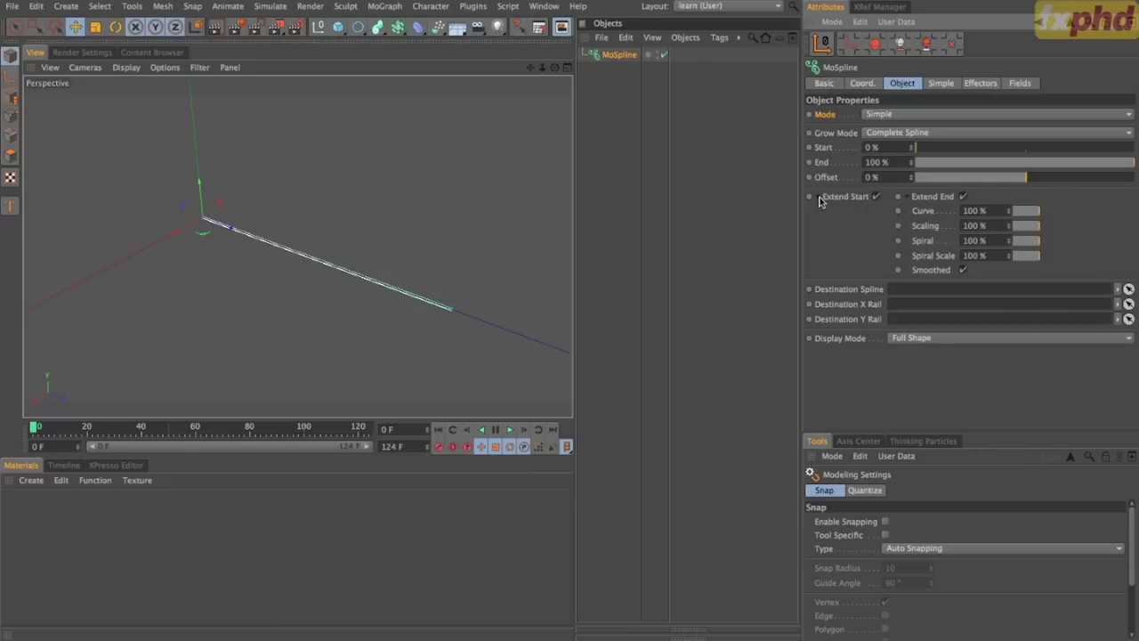
{"action": "left_click", "coordinate": [908, 197]}
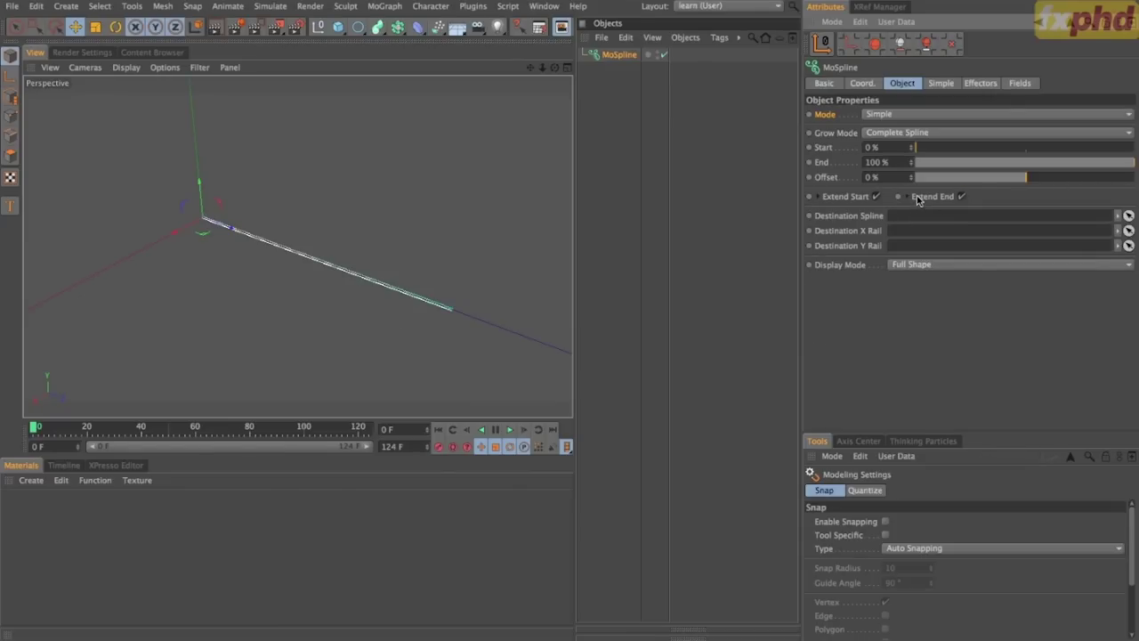
Try out the MoSpline's Start, End and Offset growth values and undo the changes.
{"action": "left_click", "coordinate": [899, 134]}
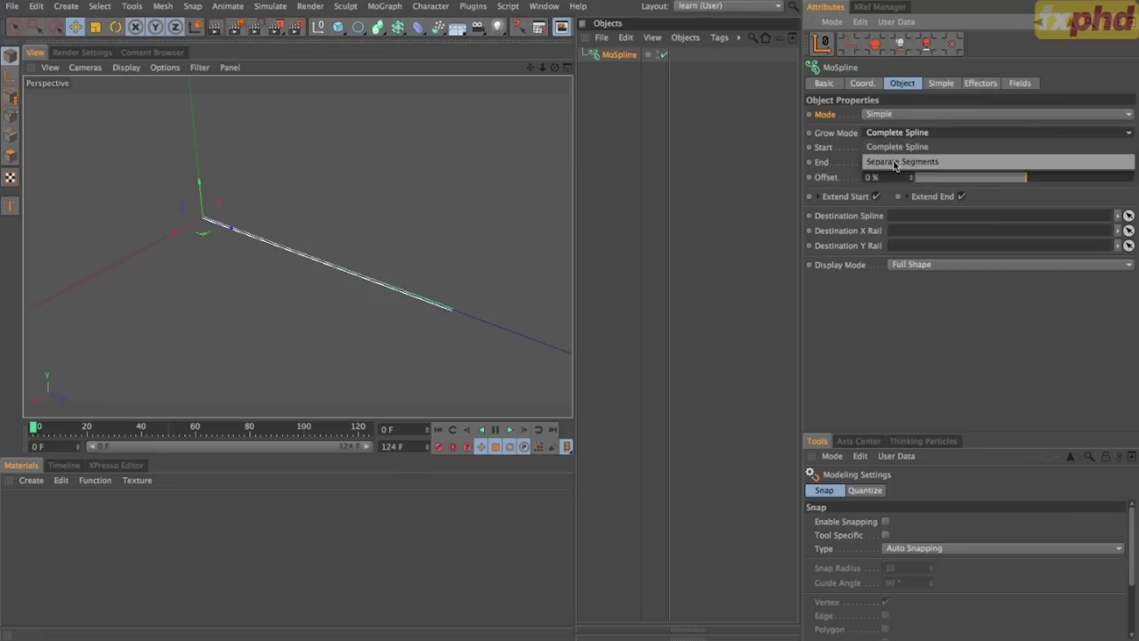
{"action": "left_click", "coordinate": [765, 235]}
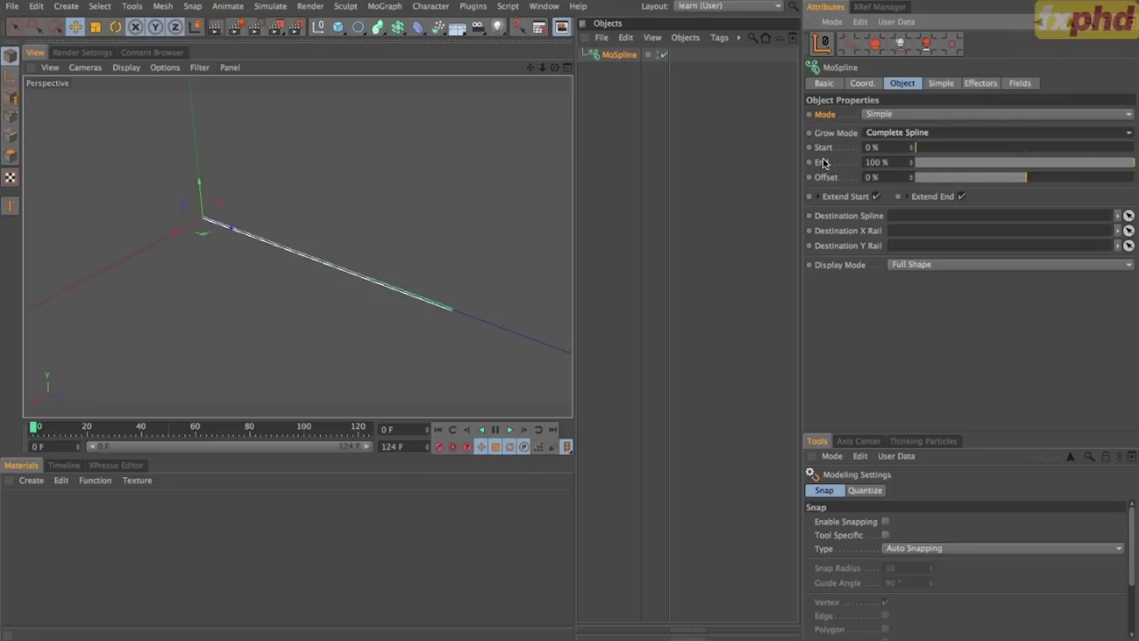
{"action": "mouse_move", "coordinate": [922, 149]}
{"action": "left_mouse_down"}
{"action": "mouse_move", "coordinate": [1077, 151]}
{"action": "mouse_move", "coordinate": [910, 151]}
{"action": "left_mouse_up"}
{"action": "mouse_move", "coordinate": [1109, 169]}
{"action": "left_mouse_down"}
{"action": "mouse_move", "coordinate": [893, 175]}
{"action": "mouse_move", "coordinate": [1131, 165]}
{"action": "left_mouse_up"}
{"action": "mouse_move", "coordinate": [1026, 178]}
{"action": "left_mouse_down"}
{"action": "mouse_move", "coordinate": [820, 185]}
{"action": "mouse_move", "coordinate": [1134, 181]}
{"action": "mouse_move", "coordinate": [890, 182]}
{"action": "mouse_move", "coordinate": [901, 147]}
{"action": "mouse_move", "coordinate": [870, 147]}
{"action": "mouse_move", "coordinate": [953, 147]}
{"action": "mouse_move", "coordinate": [881, 147]}
{"action": "mouse_move", "coordinate": [912, 151]}
{"action": "left_mouse_up"}
{"action": "key", "text": "super+z"}
{"action": "key", "text": "super+z"}
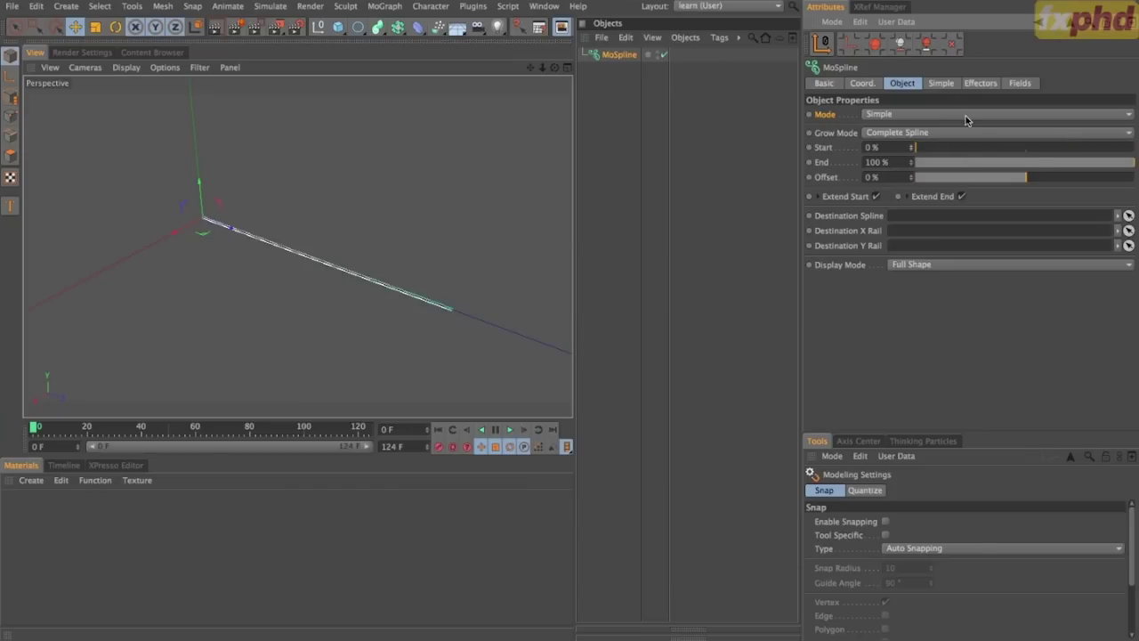
Preview the MoSpline in the Line and Dual Lines display modes and return it to Full Shape.
{"action": "left_click", "coordinate": [875, 196]}
{"action": "left_click", "coordinate": [926, 266]}
{"action": "left_click", "coordinate": [926, 274]}
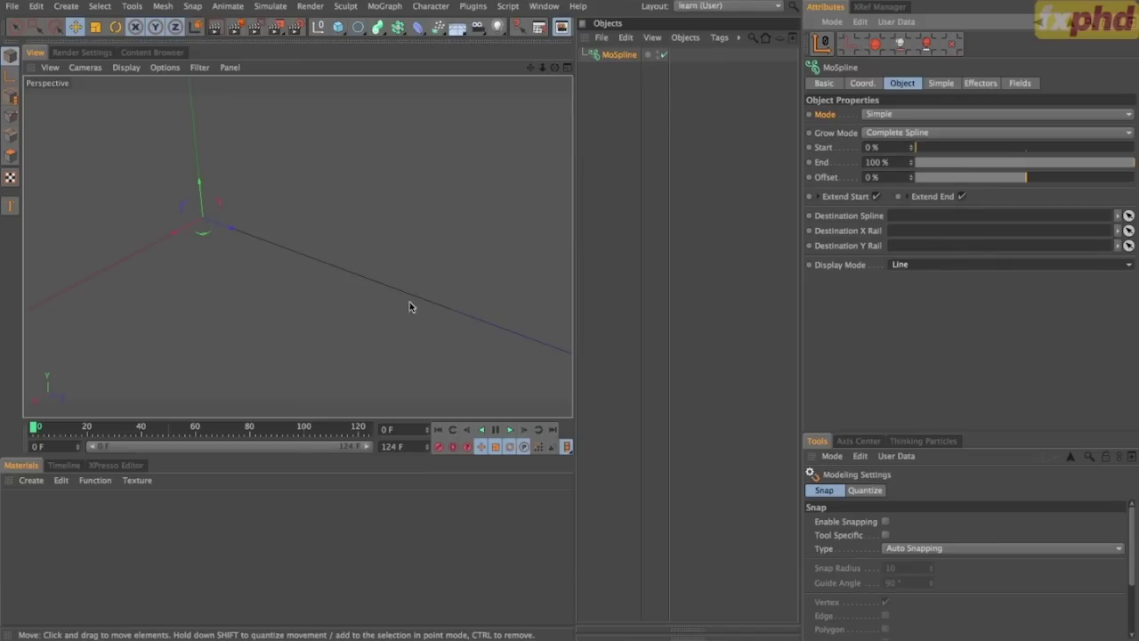
{"action": "left_click", "coordinate": [928, 267]}
{"action": "left_click", "coordinate": [917, 298]}
{"action": "scroll", "coordinate": [436, 305], "scroll_direction": "up", "scroll_amount": 5}
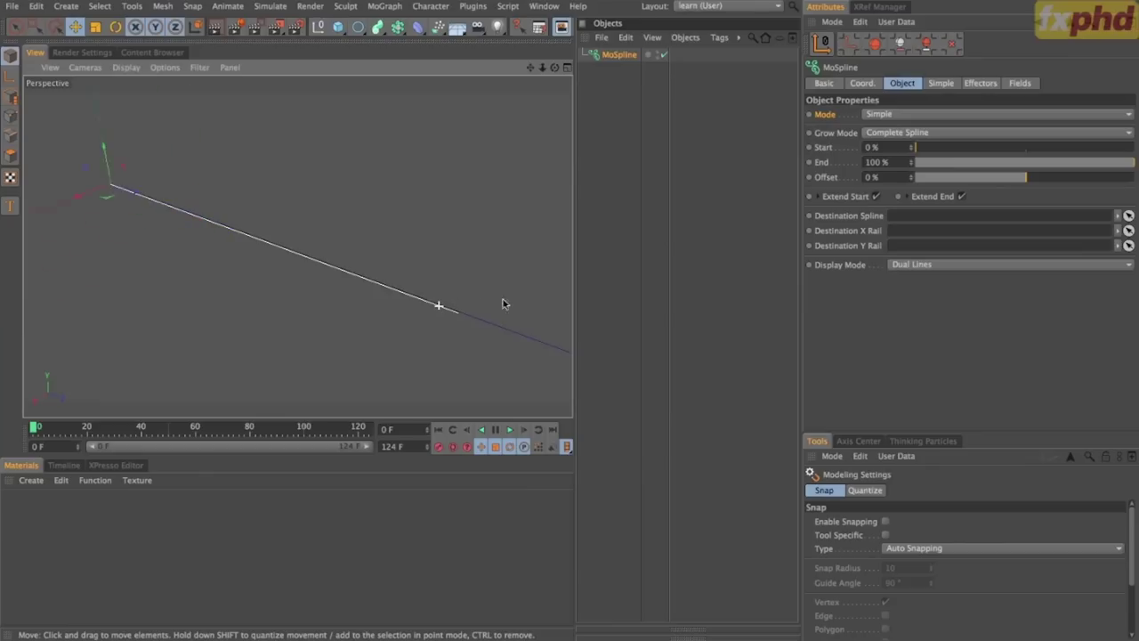
{"action": "left_click_drag", "start_coordinate": [475, 315], "coordinate": [347, 324], "text": "alt"}
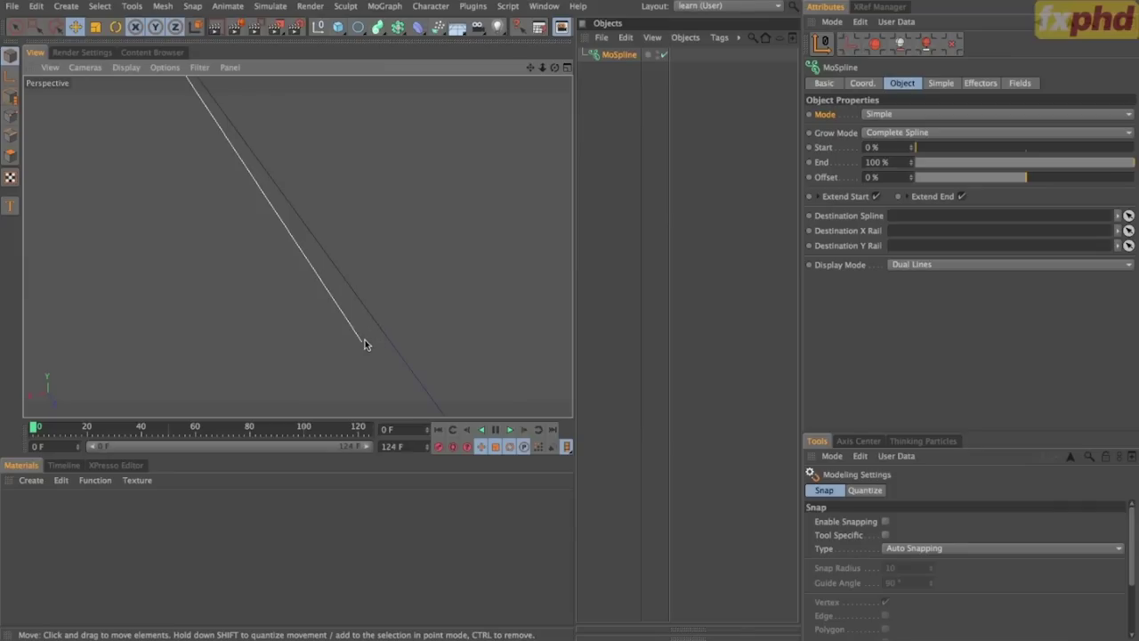
{"action": "left_click_drag", "start_coordinate": [407, 326], "coordinate": [350, 328], "text": "alt"}
{"action": "left_click", "coordinate": [981, 265]}
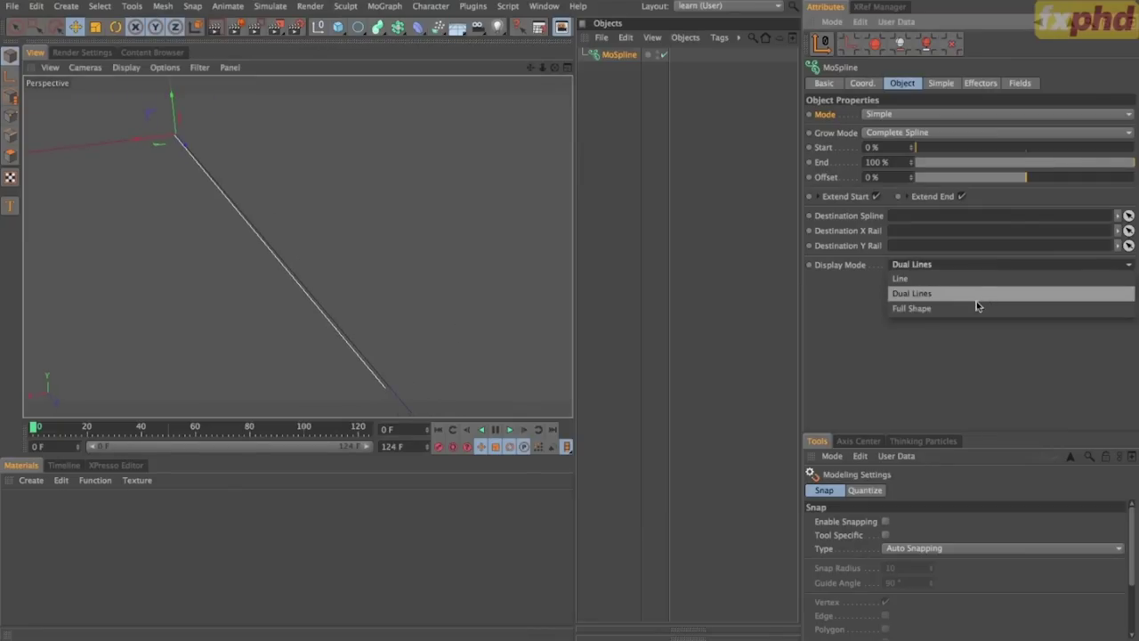
{"action": "left_click", "coordinate": [976, 308]}
Increase the MoSpline's Width in the simple settings so its full shape becomes noticeably thicker.
{"action": "left_click", "coordinate": [942, 84]}
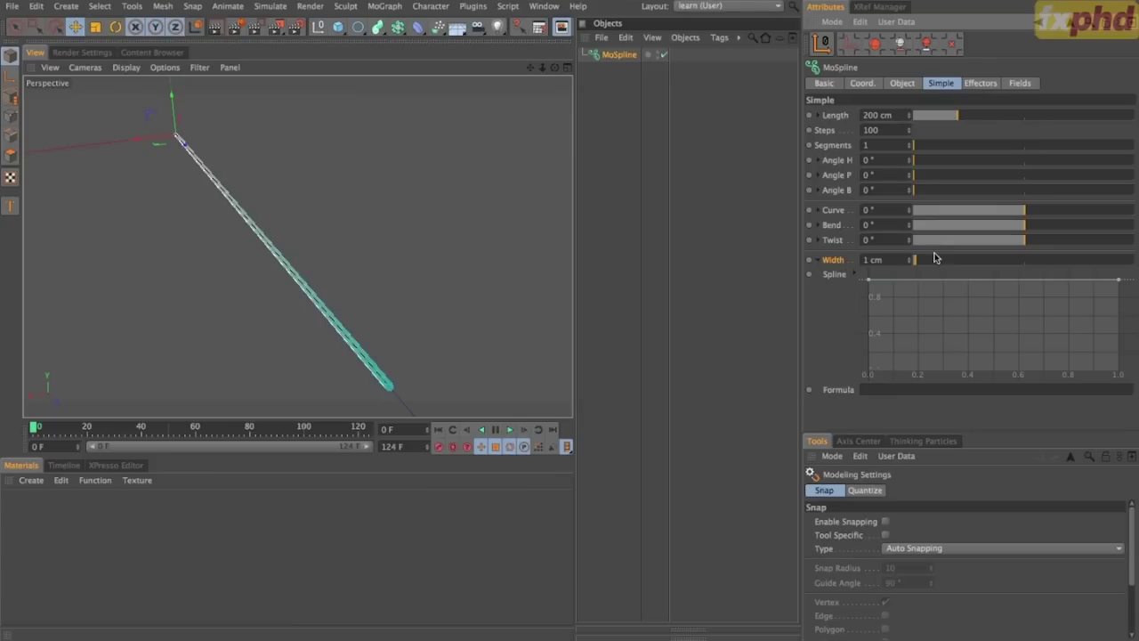
{"action": "left_click_drag", "start_coordinate": [925, 261], "coordinate": [950, 267]}
{"action": "right_click_drag", "start_coordinate": [359, 229], "coordinate": [129, 229], "text": "alt"}
{"action": "left_click_drag", "start_coordinate": [299, 239], "coordinate": [384, 322], "text": "alt"}
Switch the MoSpline's display mode to Dual Lines and raise its Width to about 37 cm.
{"action": "left_click", "coordinate": [904, 85]}
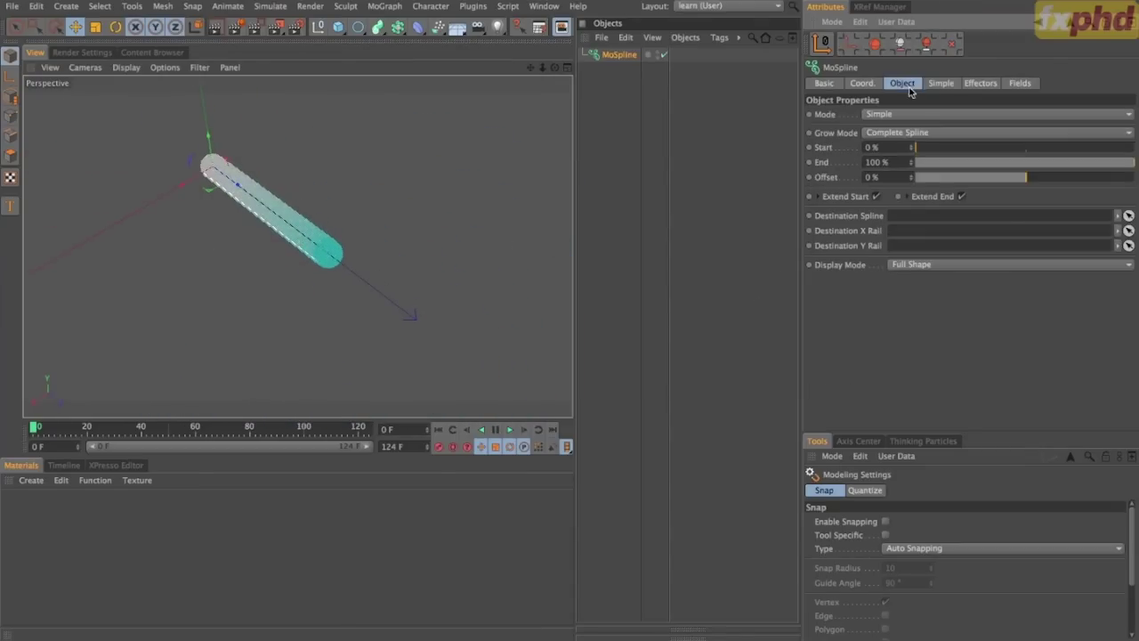
{"action": "left_click", "coordinate": [932, 264]}
{"action": "left_click", "coordinate": [933, 291]}
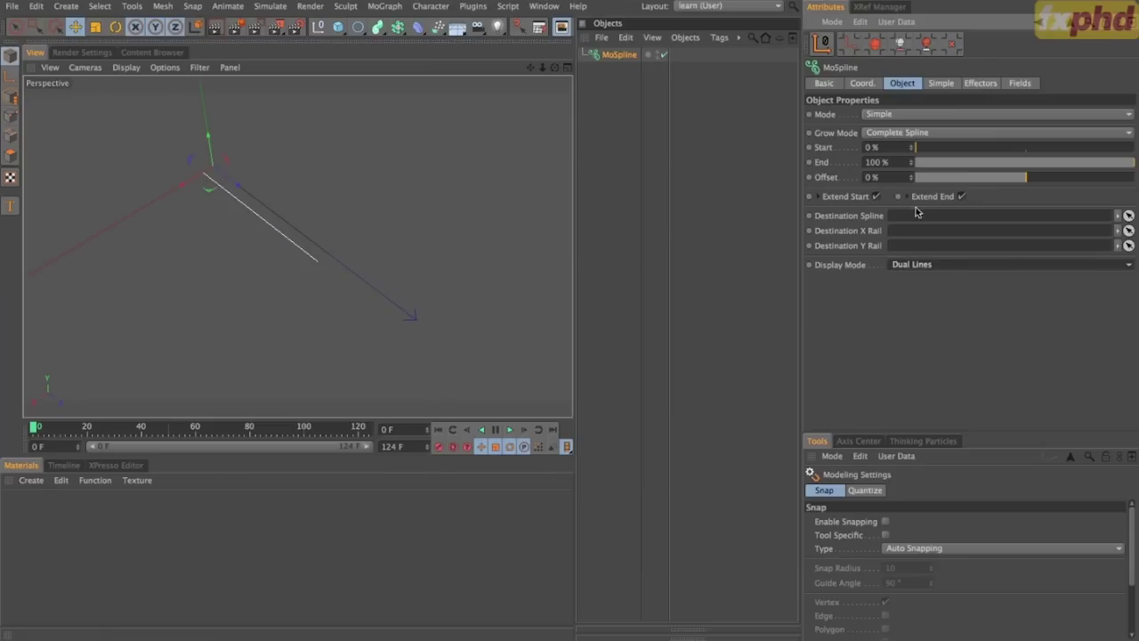
{"action": "left_click", "coordinate": [940, 83]}
{"action": "left_click_drag", "start_coordinate": [951, 265], "coordinate": [996, 262]}
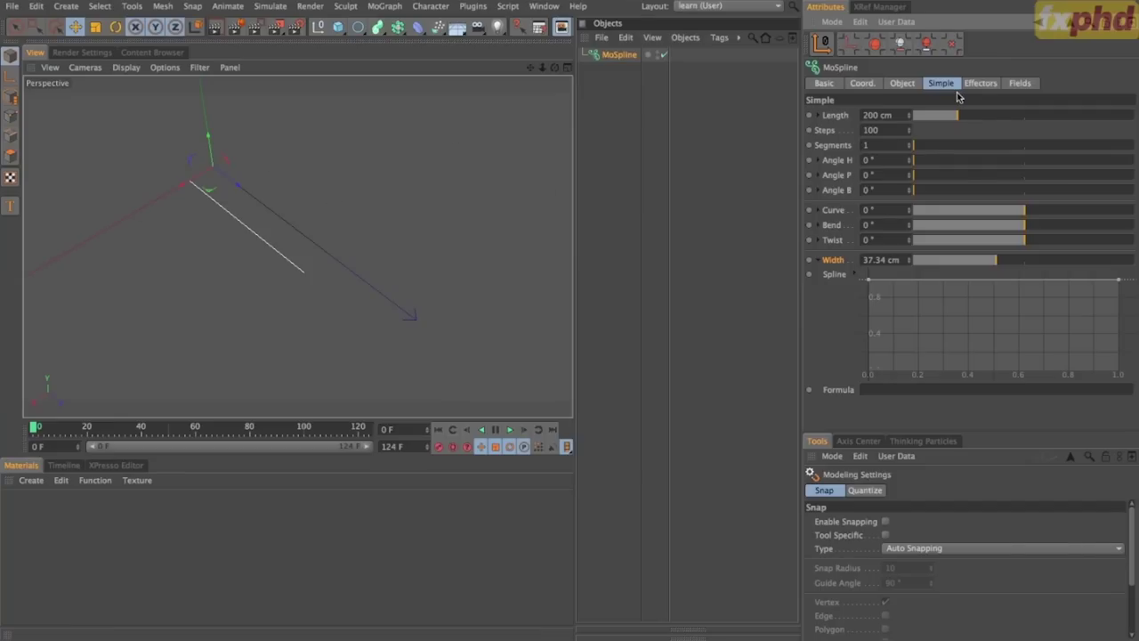
Set the MoSpline's display mode to Full Shape and its Width to 15 cm.
{"action": "left_click", "coordinate": [916, 83]}
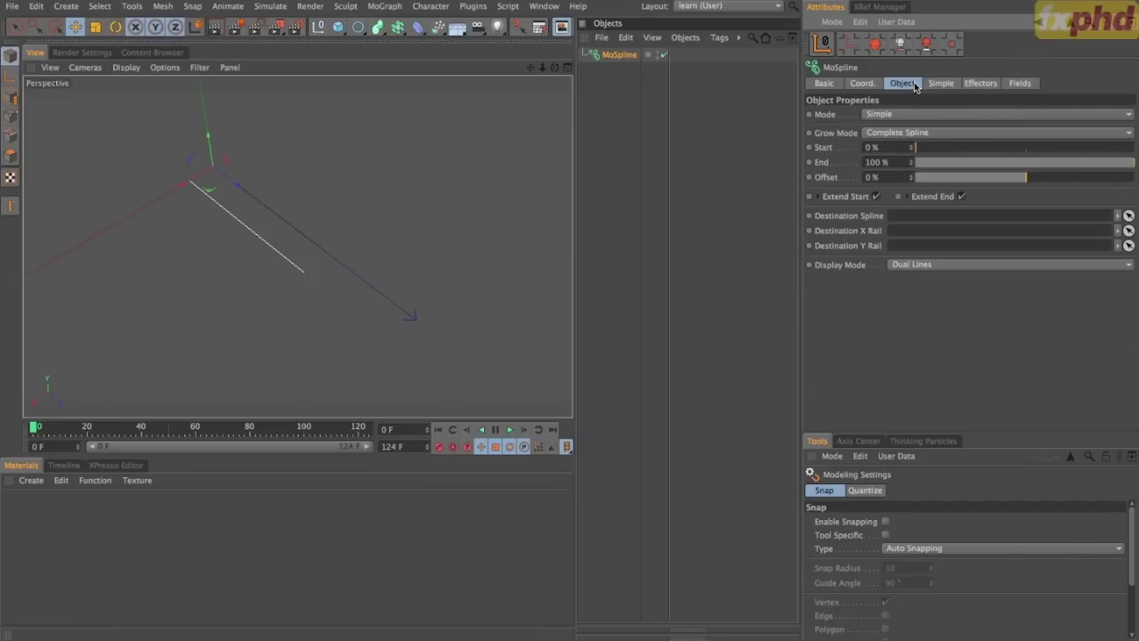
{"action": "left_click", "coordinate": [912, 264]}
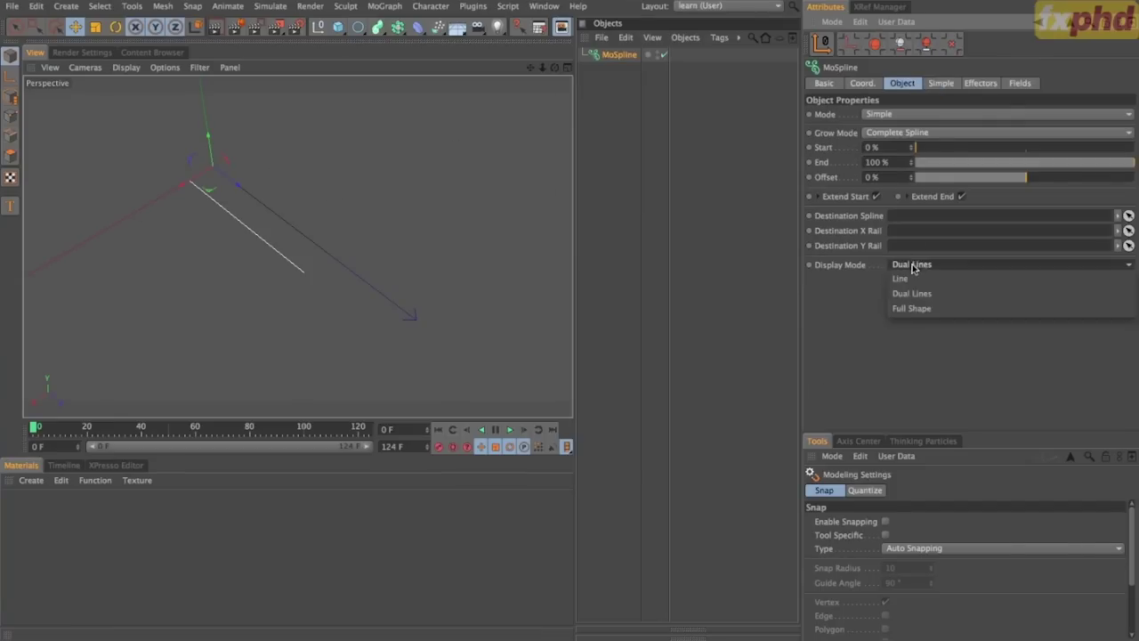
{"action": "left_click", "coordinate": [912, 308]}
{"action": "left_click", "coordinate": [941, 83]}
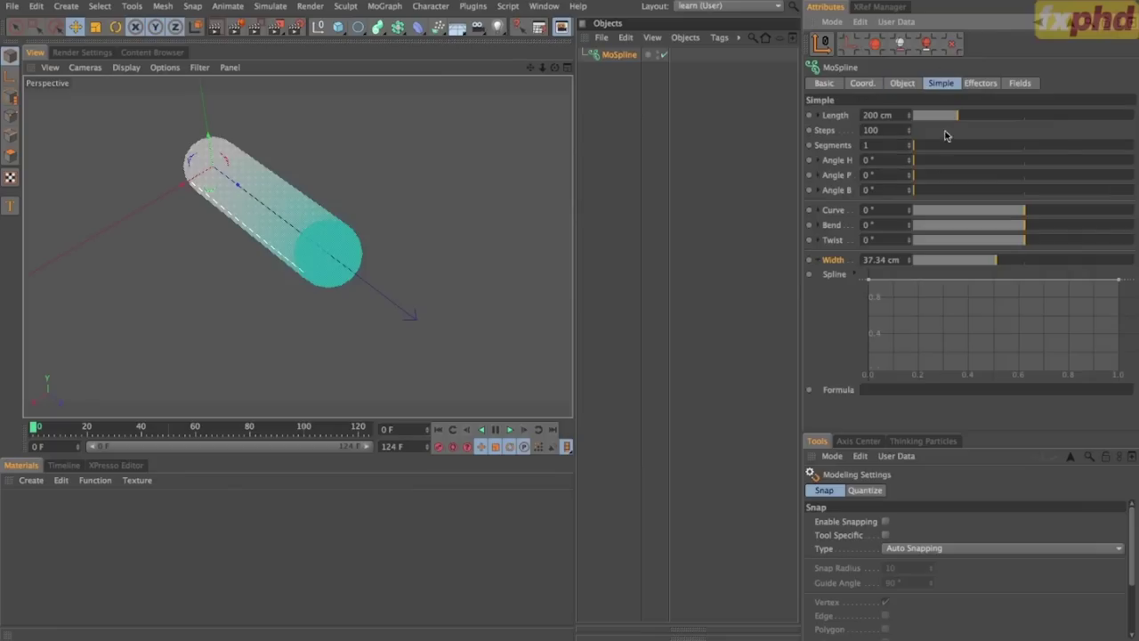
{"action": "left_click", "coordinate": [881, 259]}
{"action": "type", "text": "15"}
{"action": "key", "text": "Return"}
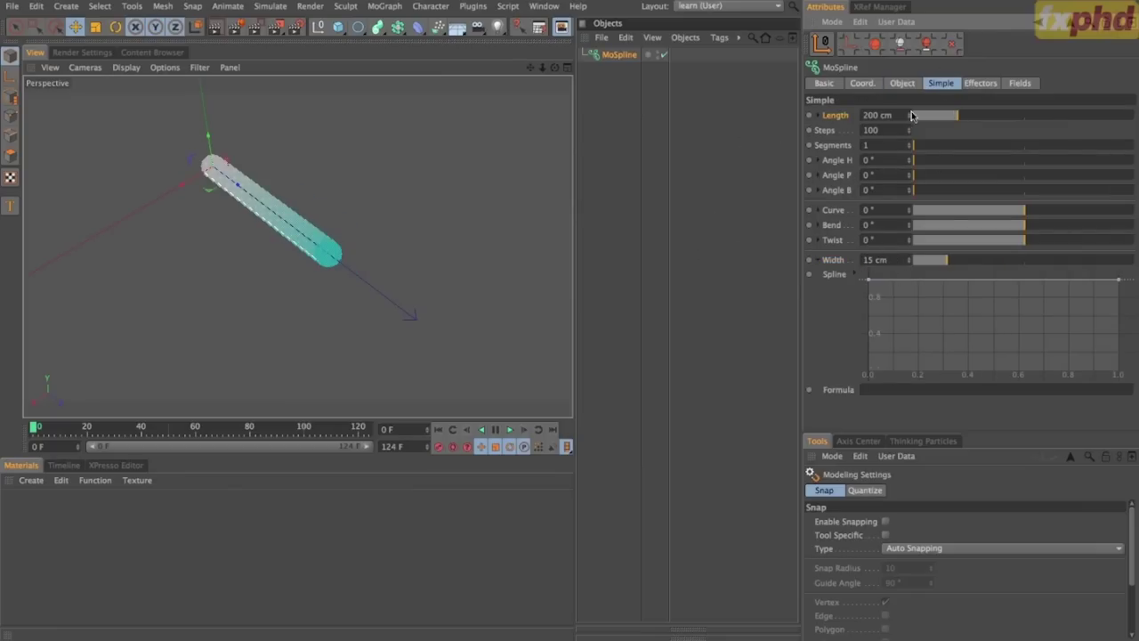
Lengthen the MoSpline to about 457 cm.
{"action": "left_click_drag", "start_coordinate": [958, 115], "coordinate": [1016, 116]}
{"action": "scroll", "coordinate": [230, 278], "scroll_direction": "down", "scroll_amount": 2}
{"action": "left_click_drag", "start_coordinate": [229, 278], "coordinate": [374, 265], "text": "alt"}
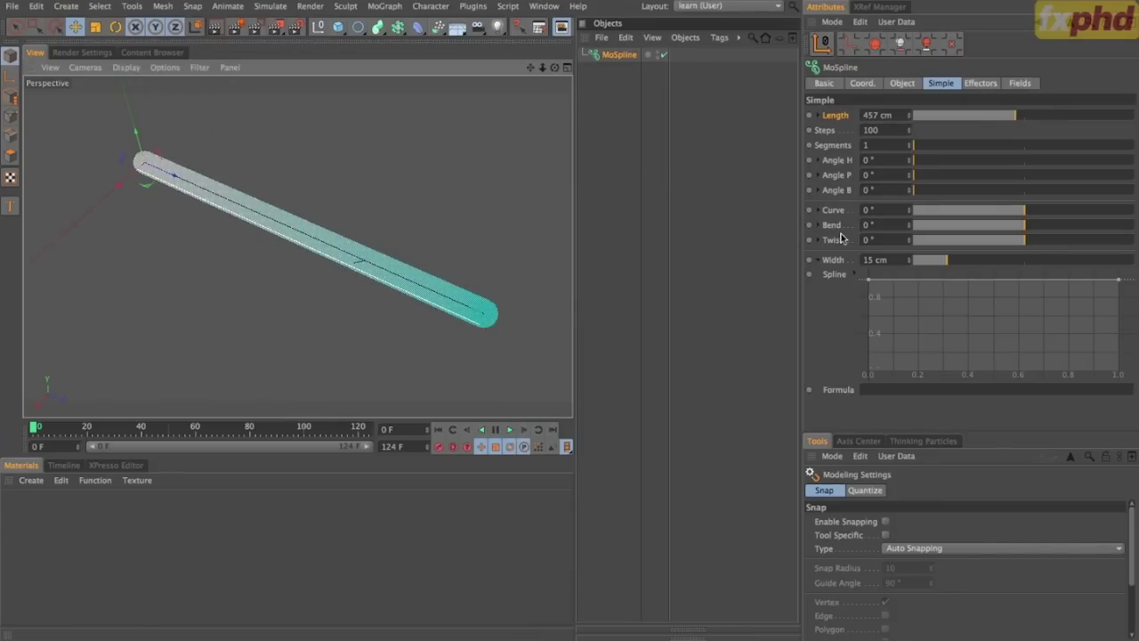
Coil the MoSpline into a spring with a Curve of 1440° and a Twist of about 285°.
{"action": "left_click", "coordinate": [834, 211]}
{"action": "left_click", "coordinate": [833, 240]}
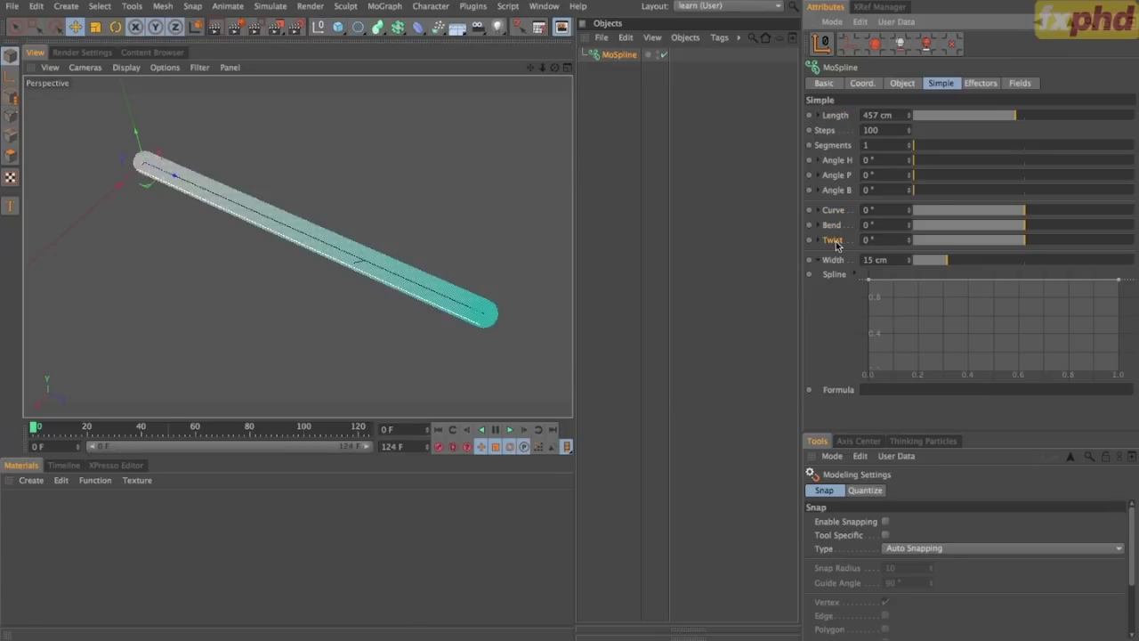
{"action": "scroll", "coordinate": [432, 242], "scroll_direction": "down", "scroll_amount": 3}
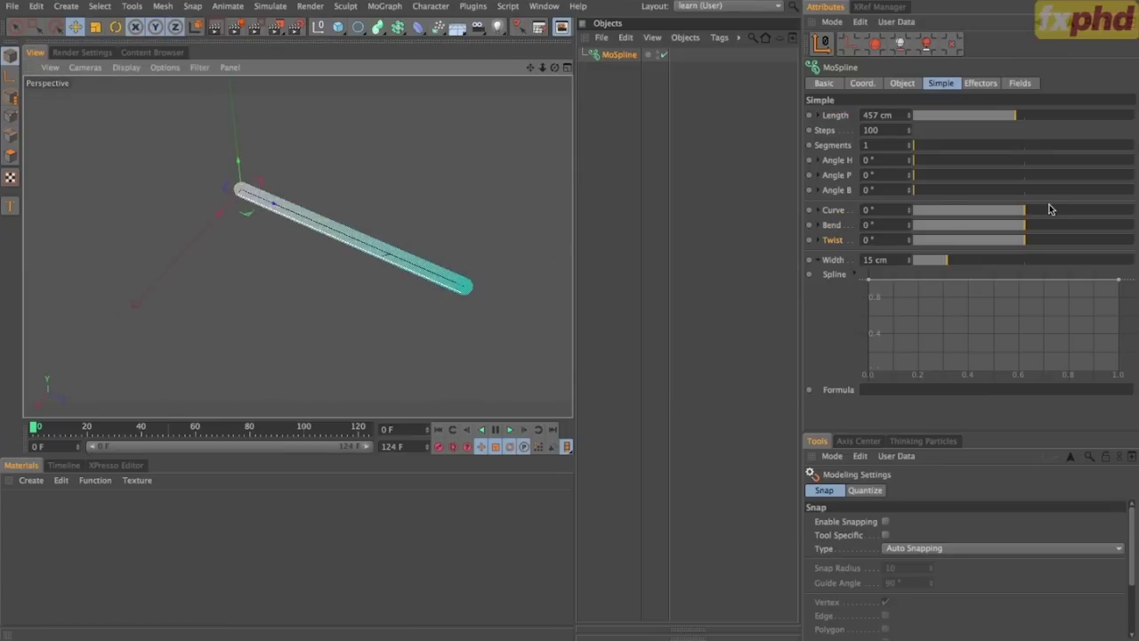
{"action": "left_click_drag", "start_coordinate": [1024, 213], "coordinate": [783, 208]}
{"action": "type", "text": "1440"}
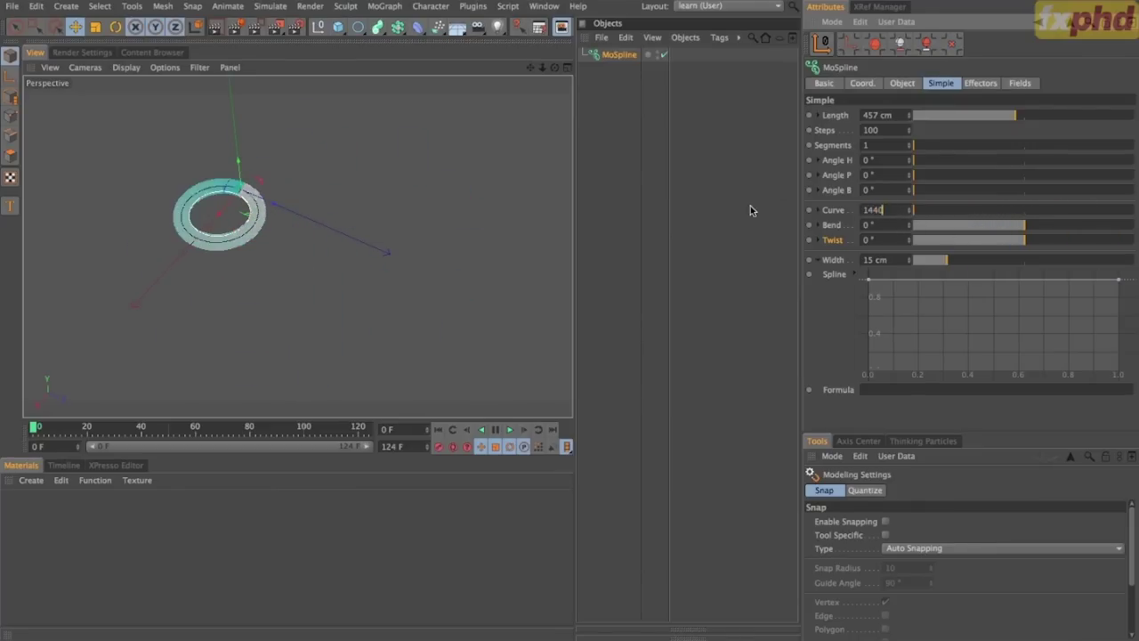
{"action": "key", "text": "Return"}
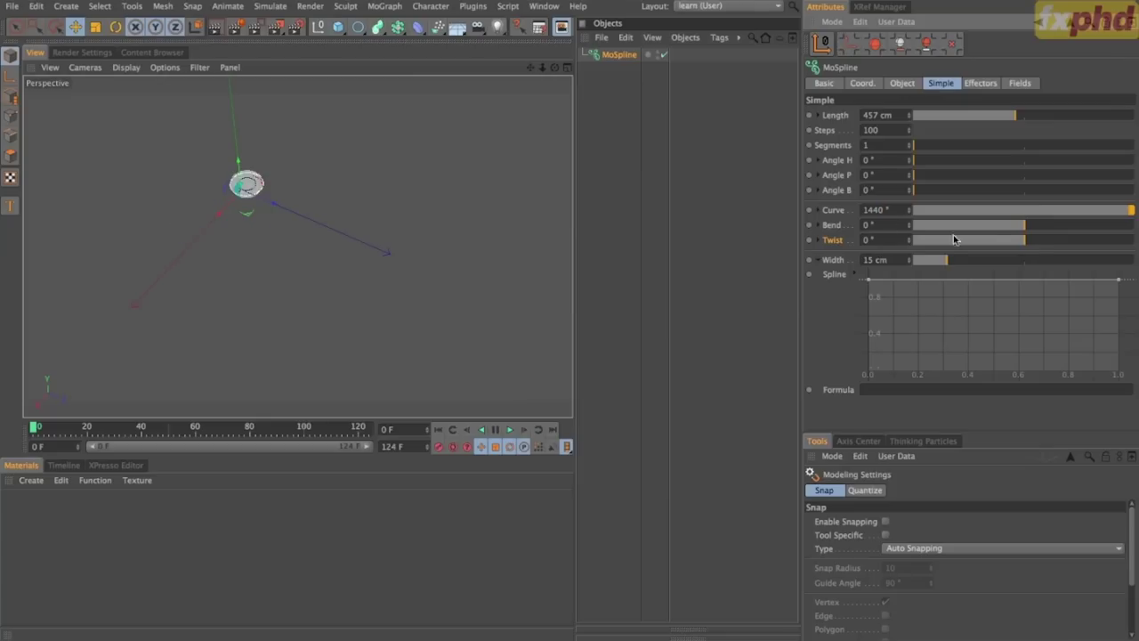
{"action": "left_click_drag", "start_coordinate": [1025, 243], "coordinate": [1062, 234]}
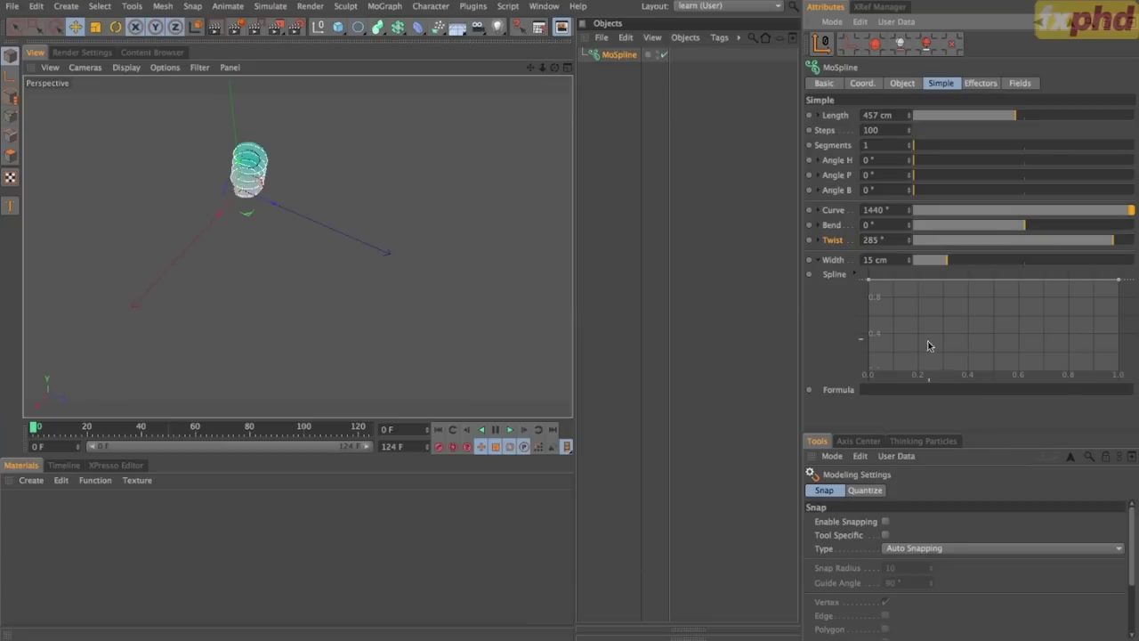
Thin the coiled MoSpline by reducing its Width to about 2.08 cm.
{"action": "left_click_drag", "start_coordinate": [947, 261], "coordinate": [916, 272]}
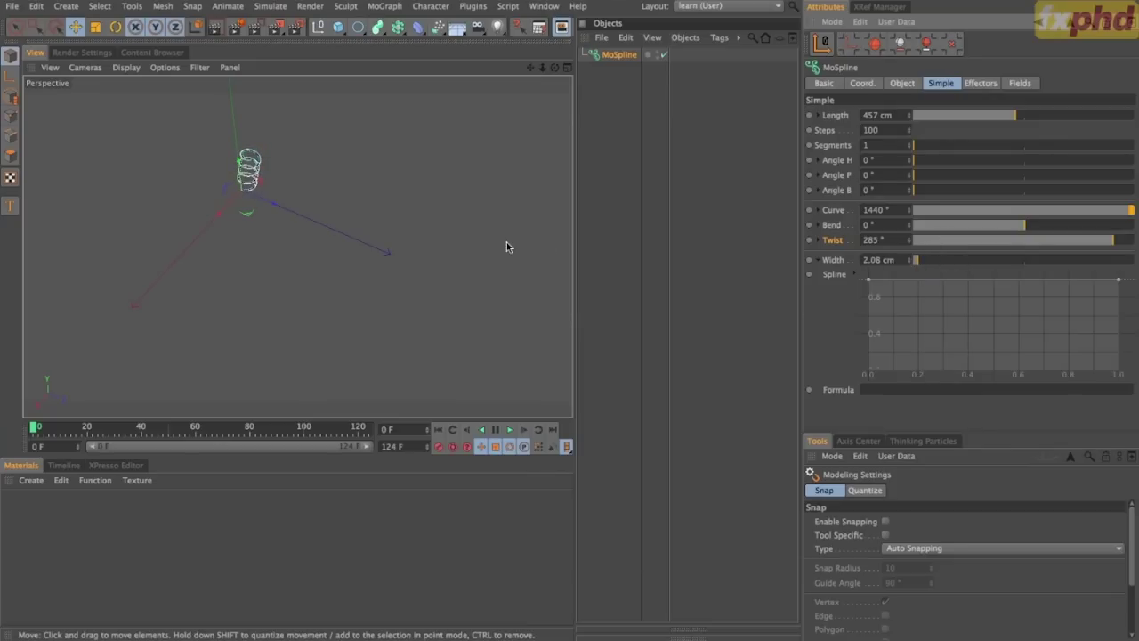
{"action": "key", "text": "o"}
{"action": "left_click_drag", "start_coordinate": [506, 247], "coordinate": [259, 198], "text": "alt"}
{"action": "right_click_drag", "start_coordinate": [318, 226], "coordinate": [201, 243], "text": "alt"}
{"action": "middle_click_drag", "start_coordinate": [340, 248], "coordinate": [297, 246], "text": "alt"}
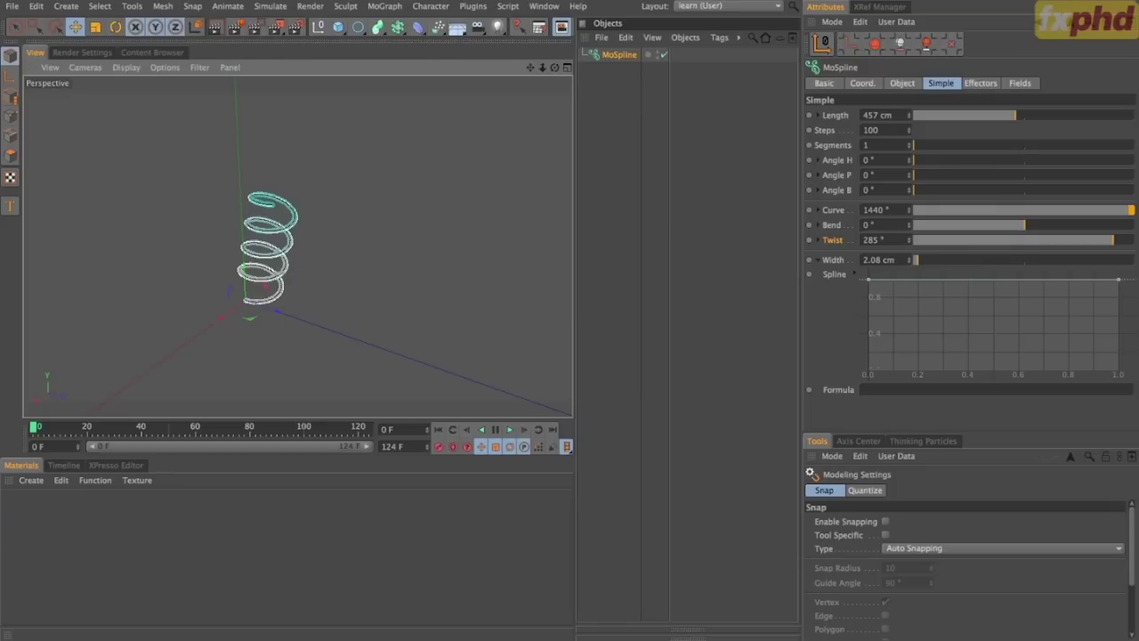
Straighten the MoSpline by setting both its Curve and Twist to 0°.
{"action": "double_click", "coordinate": [901, 210]}
{"action": "type", "text": "0"}
{"action": "key", "text": "Tab"}
{"action": "key", "text": "Tab"}
{"action": "type", "text": "0"}
{"action": "key", "text": "Return"}
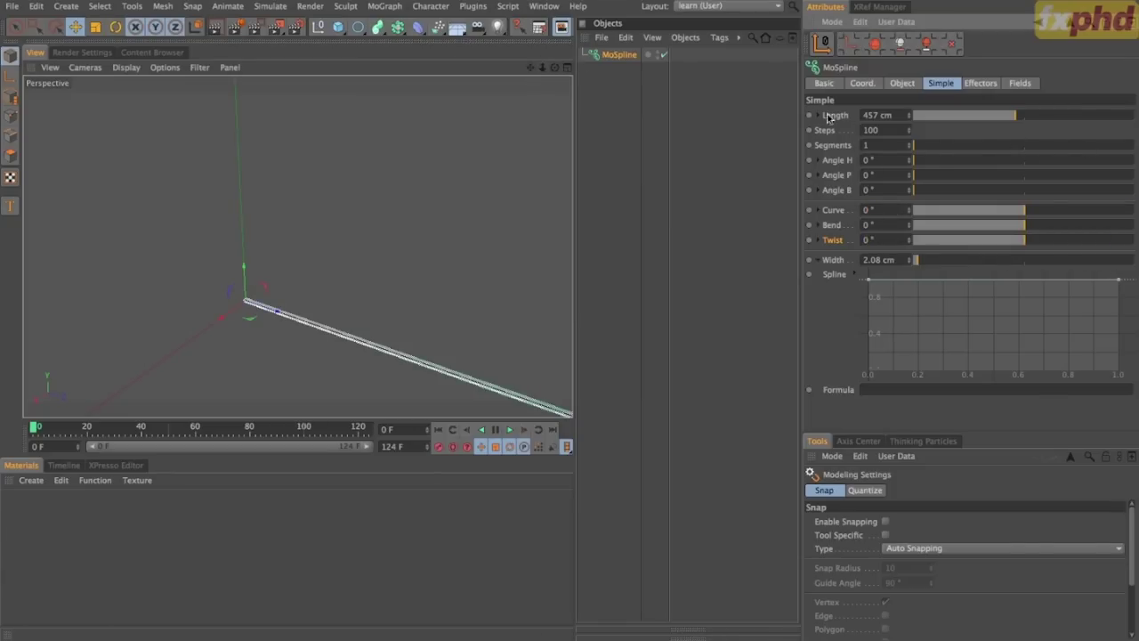
Set the MoSpline's Length to 250 cm.
{"action": "double_click", "coordinate": [886, 117]}
{"action": "type", "text": "250"}
{"action": "key", "text": "Return"}
{"action": "middle_click_drag", "start_coordinate": [455, 345], "coordinate": [332, 242], "text": "alt"}
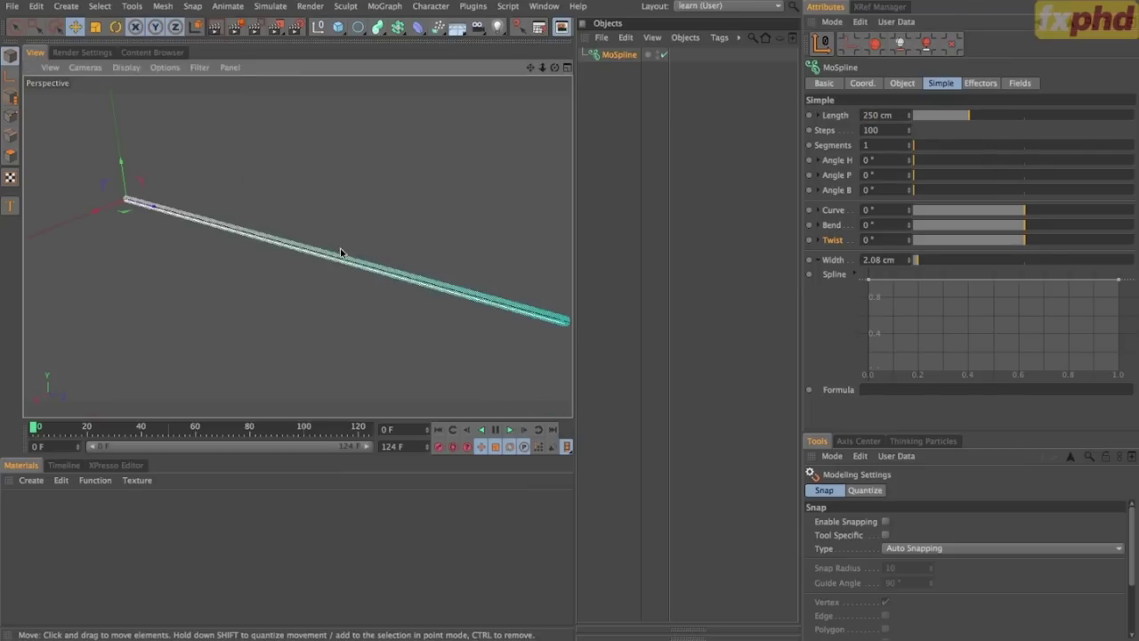
{"action": "right_click_drag", "start_coordinate": [385, 244], "coordinate": [311, 256], "text": "alt"}
{"action": "mouse_move", "coordinate": [311, 257]}
{"action": "left_mouse_down", "text": "alt"}
{"action": "mouse_move", "coordinate": [325, 261]}
{"action": "mouse_move", "coordinate": [379, 364]}
{"action": "mouse_move", "coordinate": [352, 281]}
{"action": "left_mouse_up", "text": "alt"}
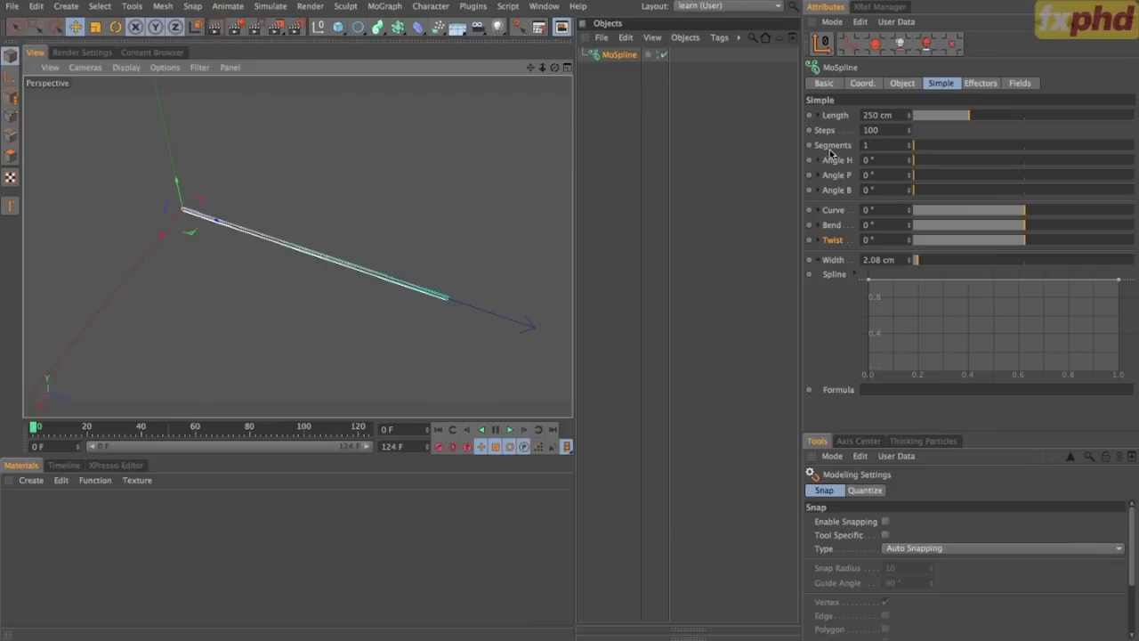
Fan the MoSpline into a full circle of lines with 10 Segments and an Angle H of 360°.
{"action": "left_click", "coordinate": [835, 146]}
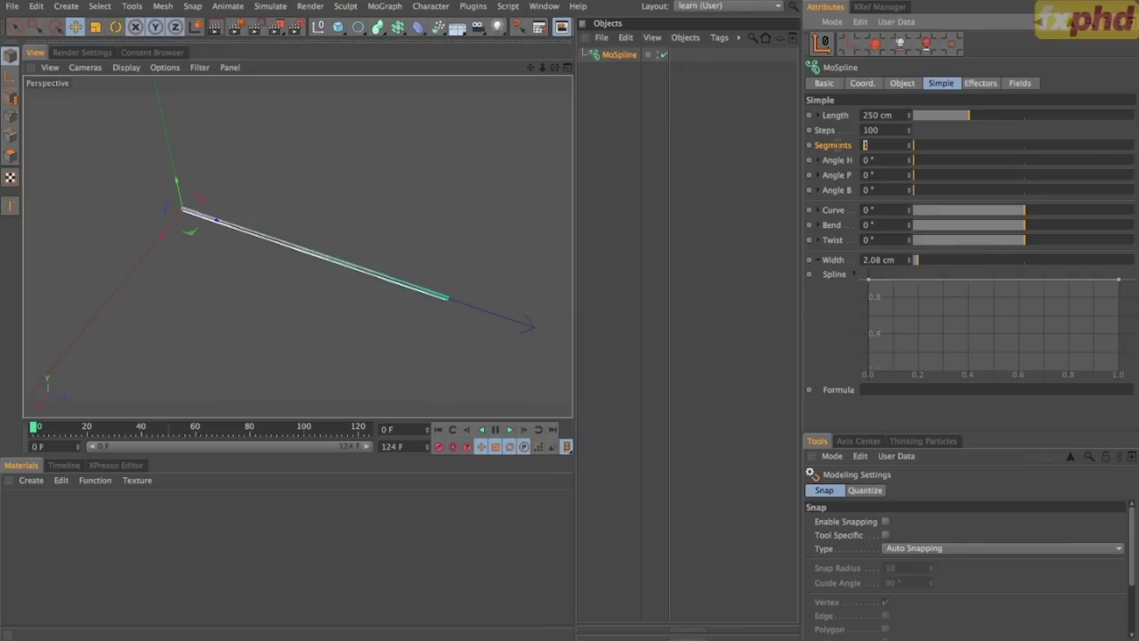
{"action": "key", "text": "Return"}
{"action": "left_click_drag", "start_coordinate": [923, 160], "coordinate": [1135, 184]}
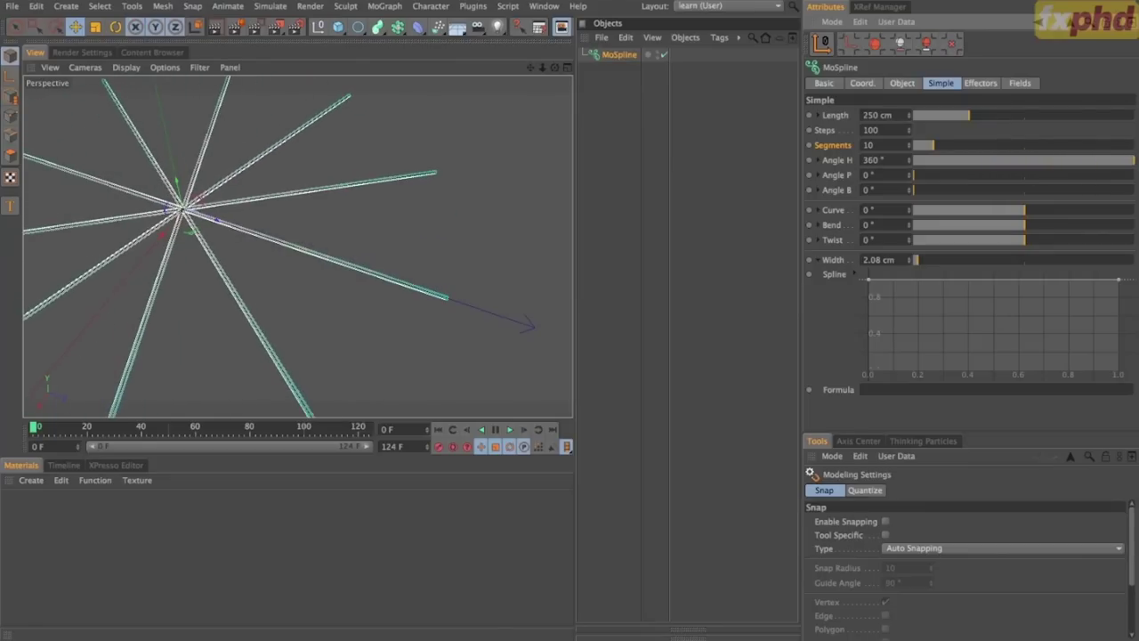
{"action": "right_click_drag", "start_coordinate": [279, 222], "coordinate": [213, 222], "text": "alt"}
{"action": "middle_click_drag", "start_coordinate": [214, 223], "coordinate": [353, 229], "text": "alt"}
{"action": "left_click_drag", "start_coordinate": [351, 230], "coordinate": [351, 264], "text": "alt"}
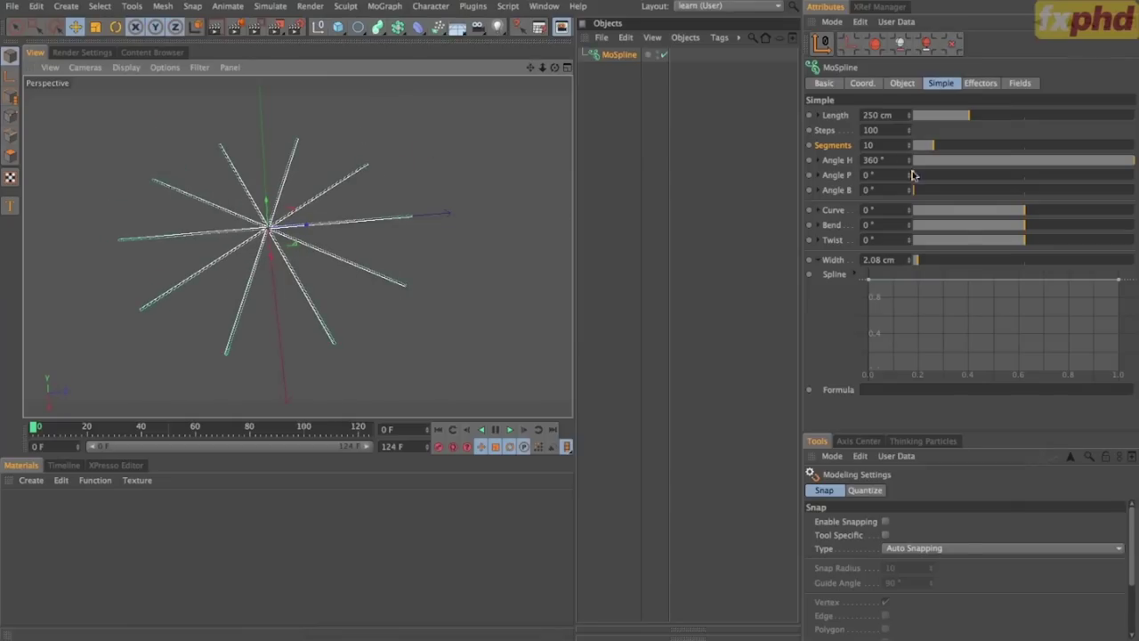
Set the MoSpline's Grow Mode to Separate Segments and try its End and Offset values, leaving End at 100%.
{"action": "left_click", "coordinate": [902, 83]}
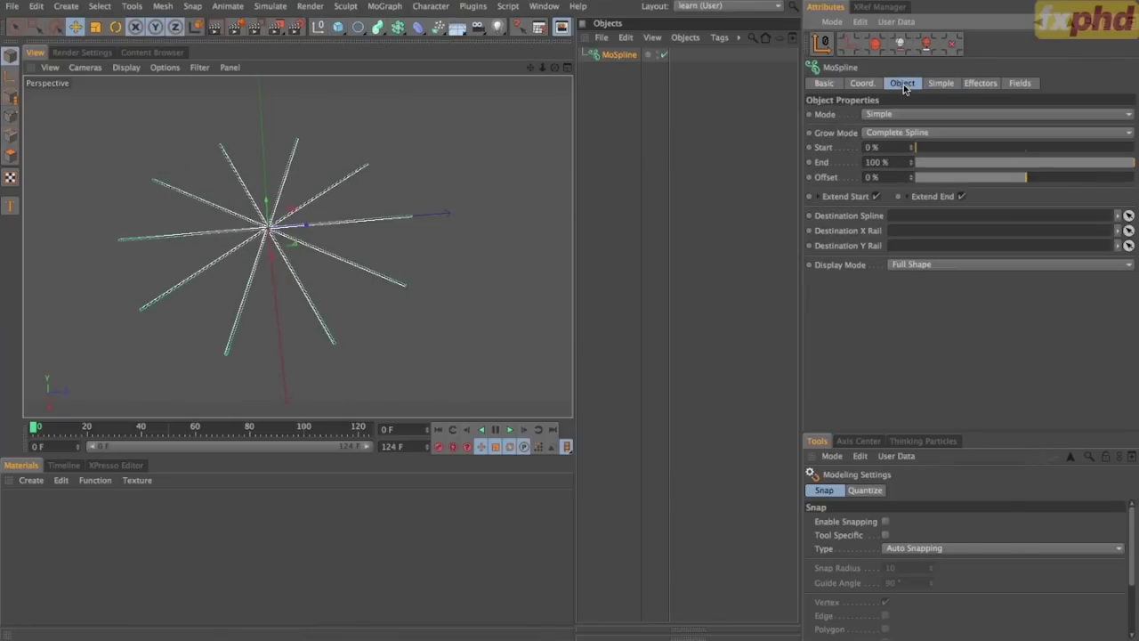
{"action": "left_click", "coordinate": [877, 133]}
{"action": "left_click", "coordinate": [875, 161]}
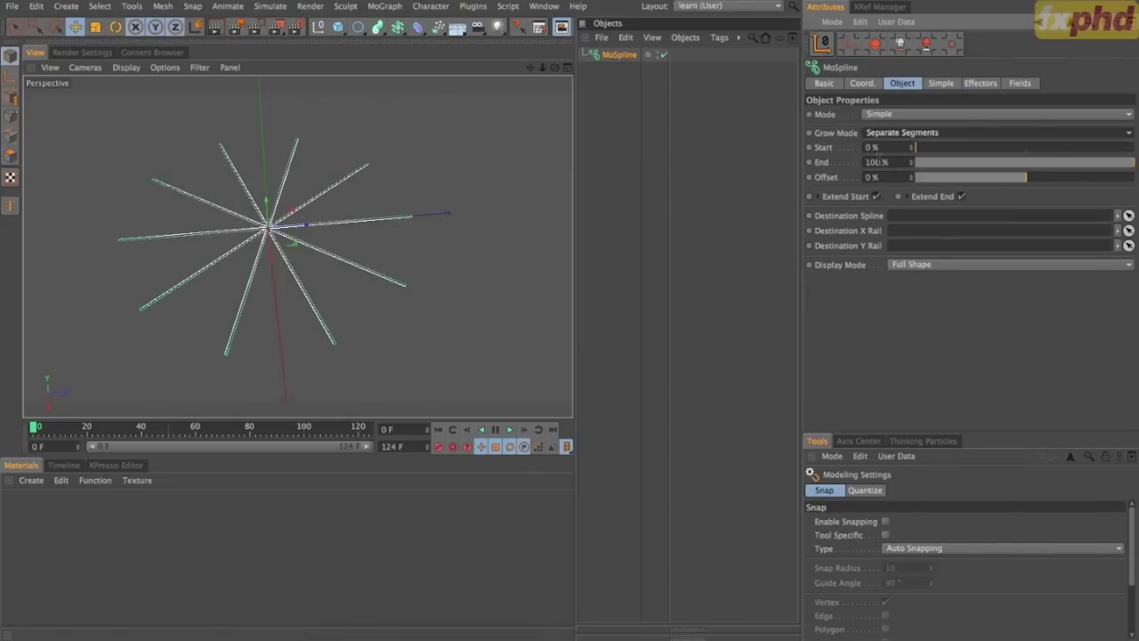
{"action": "left_click_drag", "start_coordinate": [1127, 166], "coordinate": [1134, 205]}
{"action": "left_click_drag", "start_coordinate": [1014, 167], "coordinate": [1030, 186]}
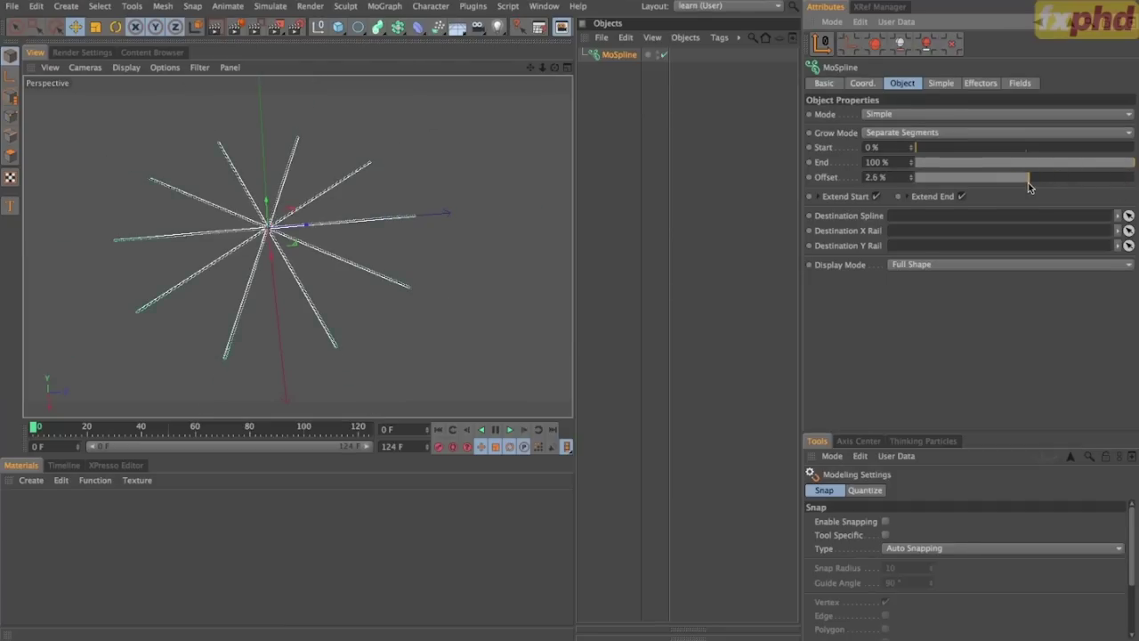
Switch the Grow Mode to Complete Spline and try shifting the MoSpline's Offset.
{"action": "left_click", "coordinate": [954, 131]}
{"action": "left_click", "coordinate": [957, 147]}
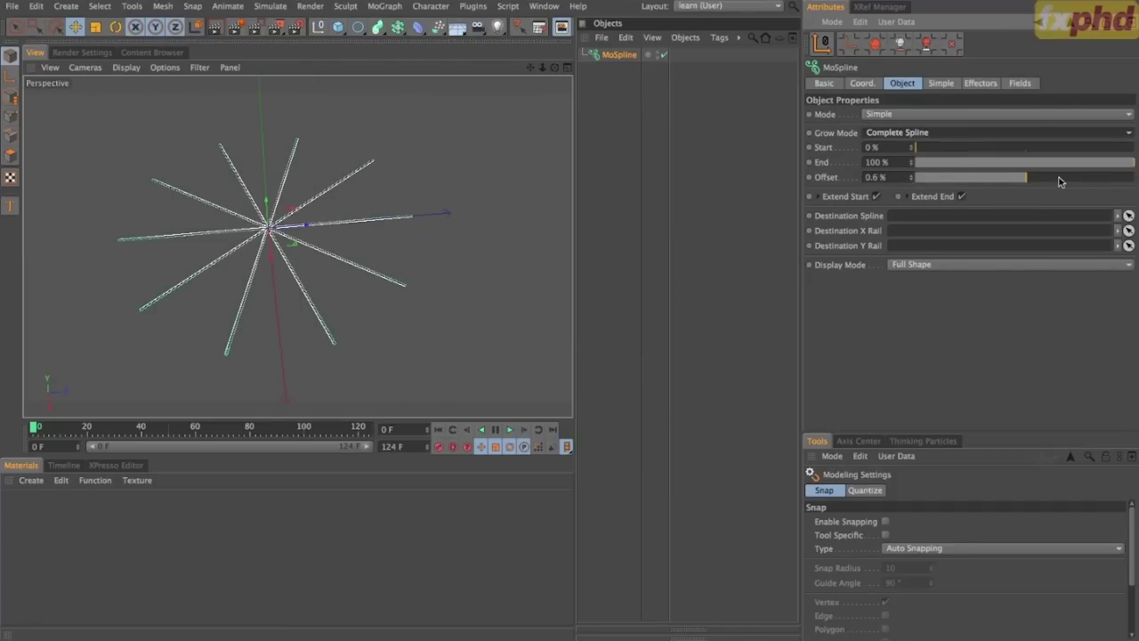
{"action": "mouse_move", "coordinate": [1030, 181]}
{"action": "left_mouse_down"}
{"action": "mouse_move", "coordinate": [916, 181]}
{"action": "mouse_move", "coordinate": [1135, 178]}
{"action": "mouse_move", "coordinate": [894, 196]}
{"action": "mouse_move", "coordinate": [1102, 207]}
{"action": "mouse_move", "coordinate": [966, 205]}
{"action": "mouse_move", "coordinate": [949, 183]}
{"action": "mouse_move", "coordinate": [880, 184]}
{"action": "mouse_move", "coordinate": [1128, 189]}
{"action": "mouse_move", "coordinate": [1109, 198]}
{"action": "mouse_move", "coordinate": [1040, 186]}
{"action": "left_mouse_up"}
Set the Grow Mode to Separate Segments, run the Offset through positive and negative values, and reset it to 0%.
{"action": "left_click", "coordinate": [918, 134]}
{"action": "left_click", "coordinate": [903, 153]}
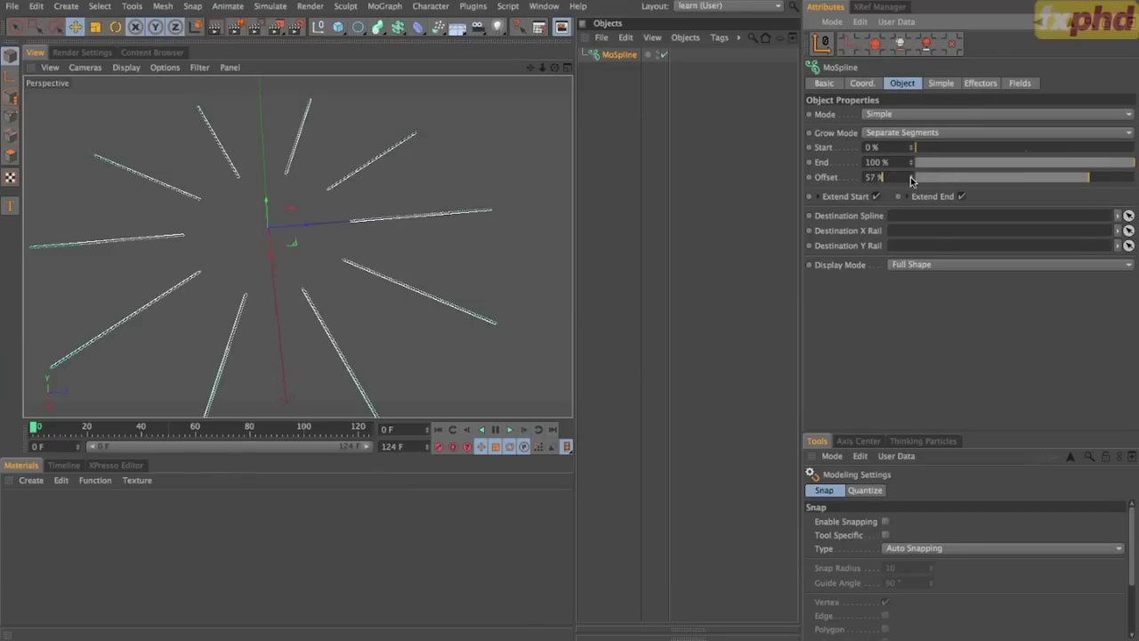
{"action": "left_click_drag", "start_coordinate": [913, 179], "coordinate": [913, 259]}
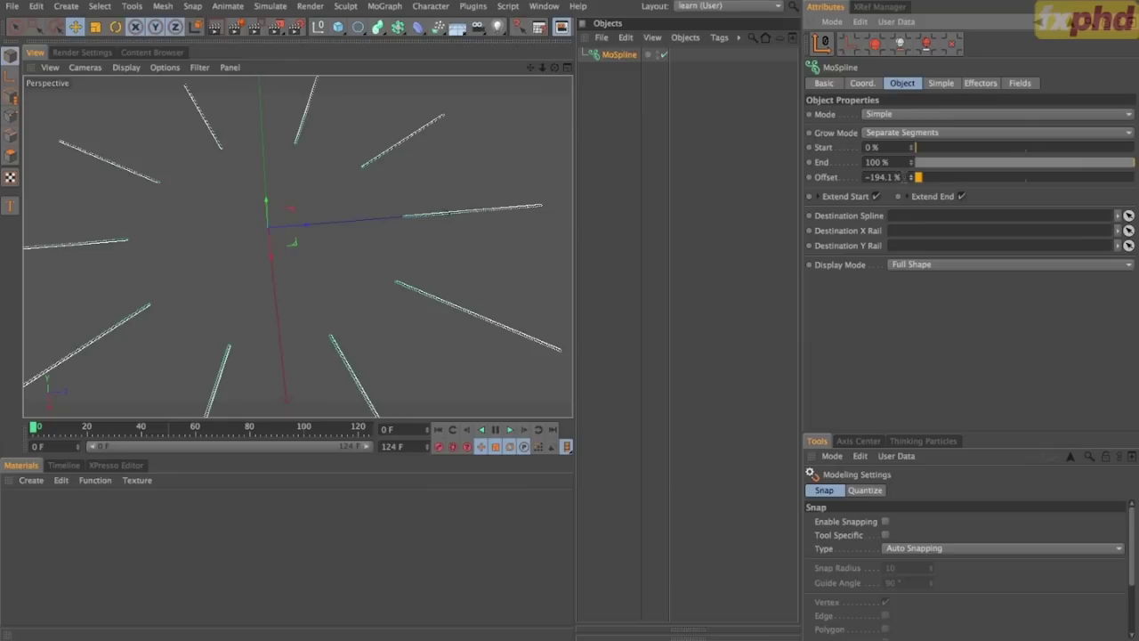
{"action": "type", "text": "0"}
{"action": "key", "text": "Return"}
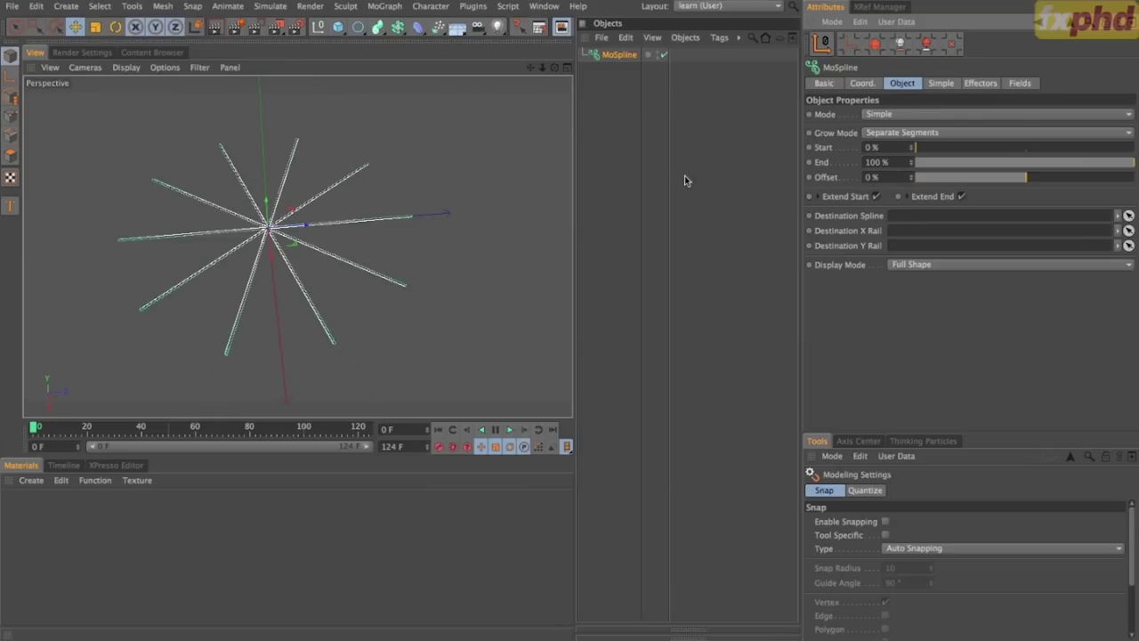
Reduce the MoSpline to a single line with 1 Segment and an Angle H of 0°.
{"action": "left_click", "coordinate": [943, 83]}
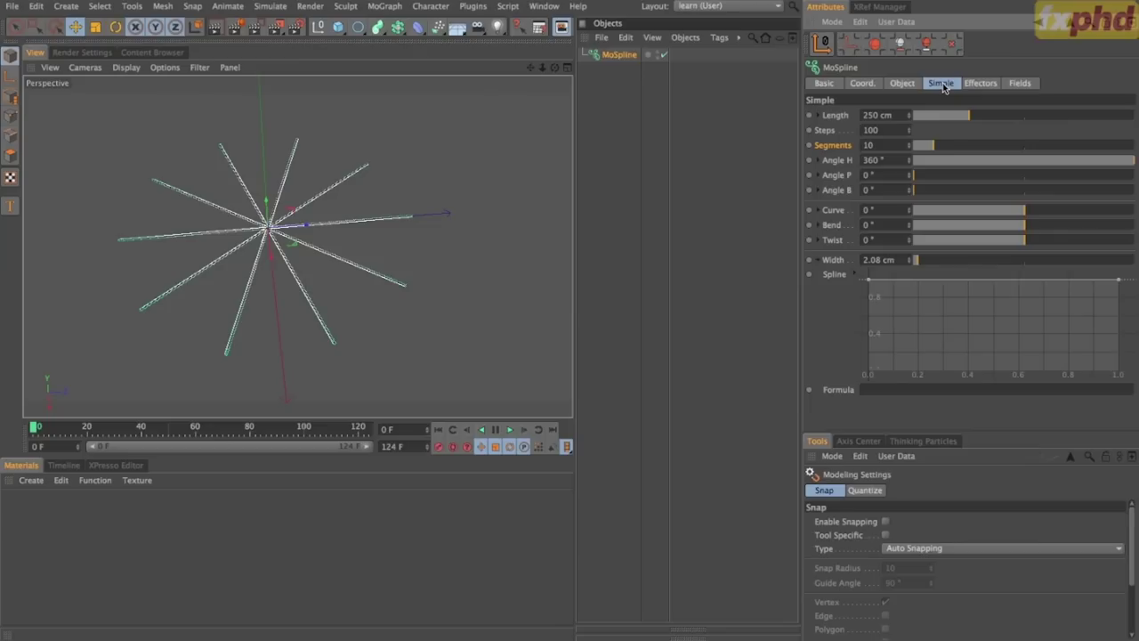
{"action": "double_click", "coordinate": [881, 145]}
{"action": "type", "text": "1"}
{"action": "key", "text": "Return"}
{"action": "double_click", "coordinate": [892, 160]}
{"action": "type", "text": "0"}
{"action": "key", "text": "Return"}
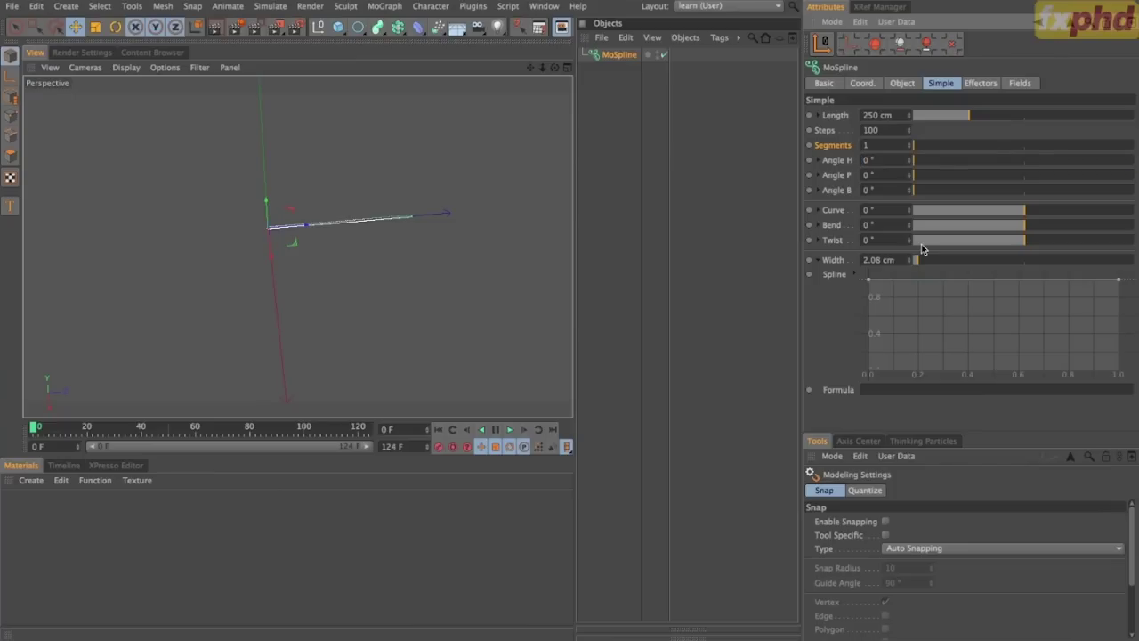
Set the MoSpline's Width to 50 cm.
{"action": "left_click_drag", "start_coordinate": [916, 260], "coordinate": [985, 261]}
{"action": "double_click", "coordinate": [881, 260]}
{"action": "type", "text": "50"}
{"action": "key", "text": "Return"}
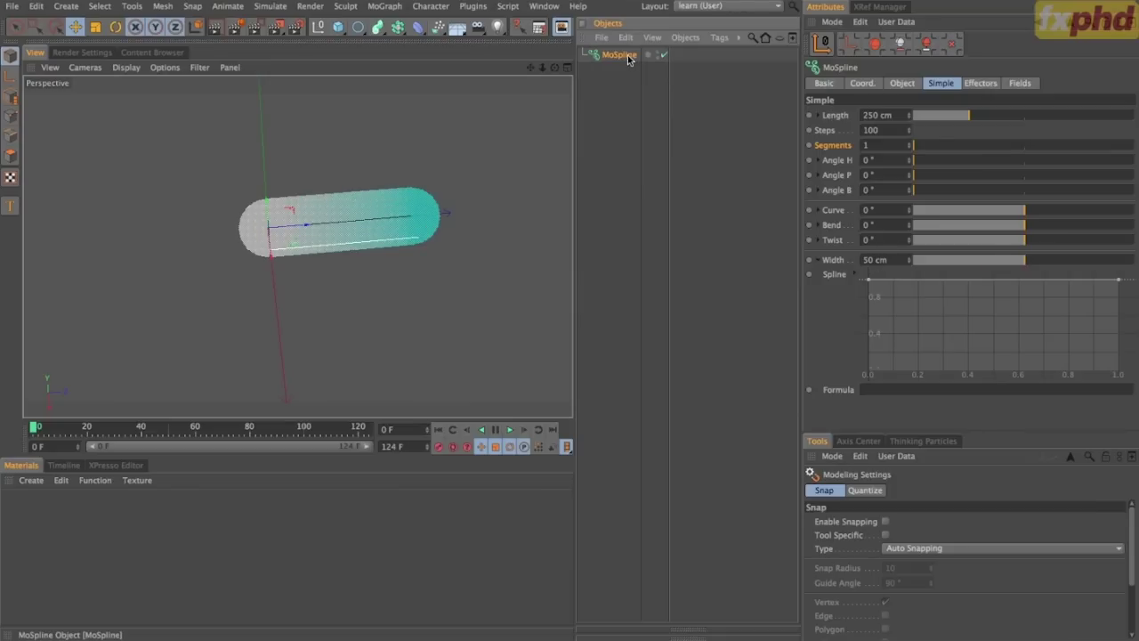
Put the MoSpline in a Sweep NURBS with a Circle profile and render the view from an angle.
{"action": "left_click", "coordinate": [378, 27]}
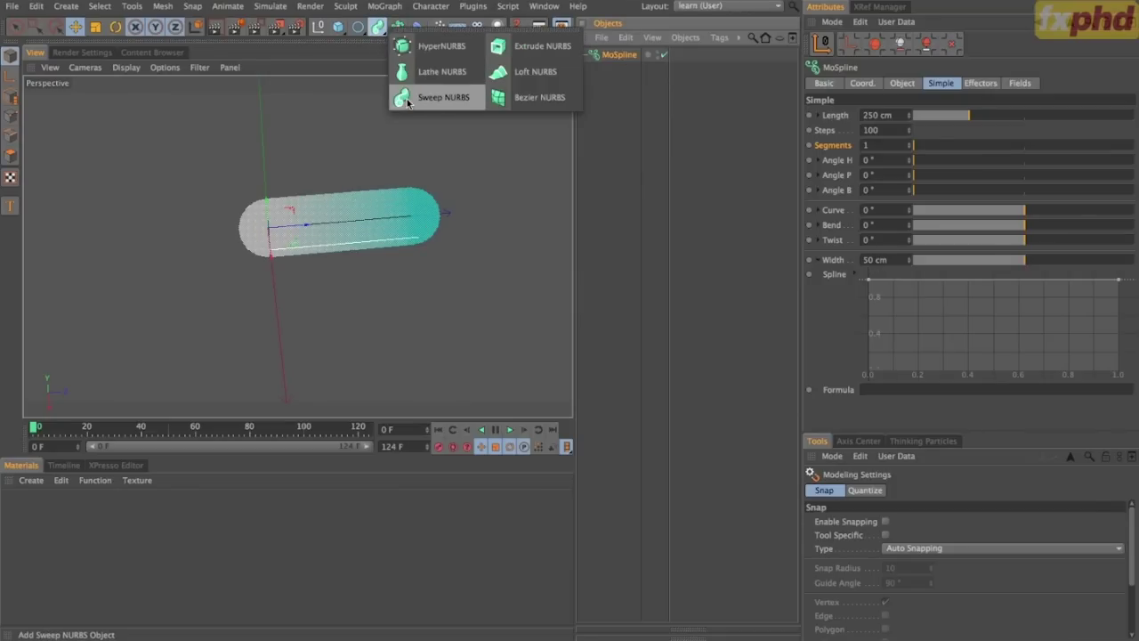
{"action": "left_click", "coordinate": [407, 101]}
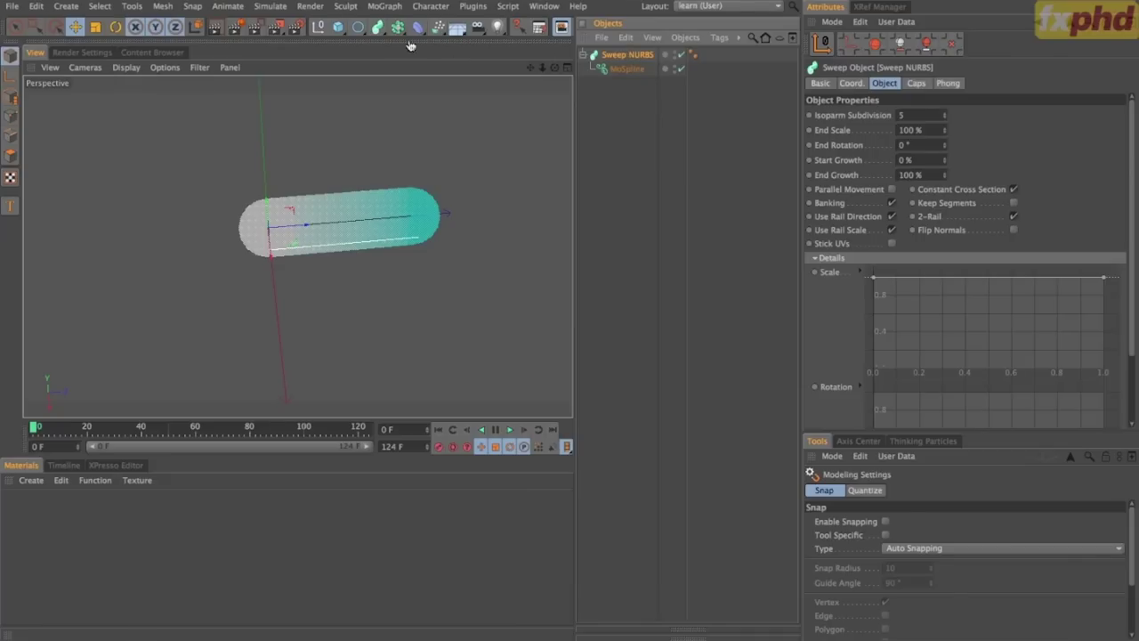
{"action": "left_click", "coordinate": [358, 27]}
{"action": "left_click", "coordinate": [409, 98]}
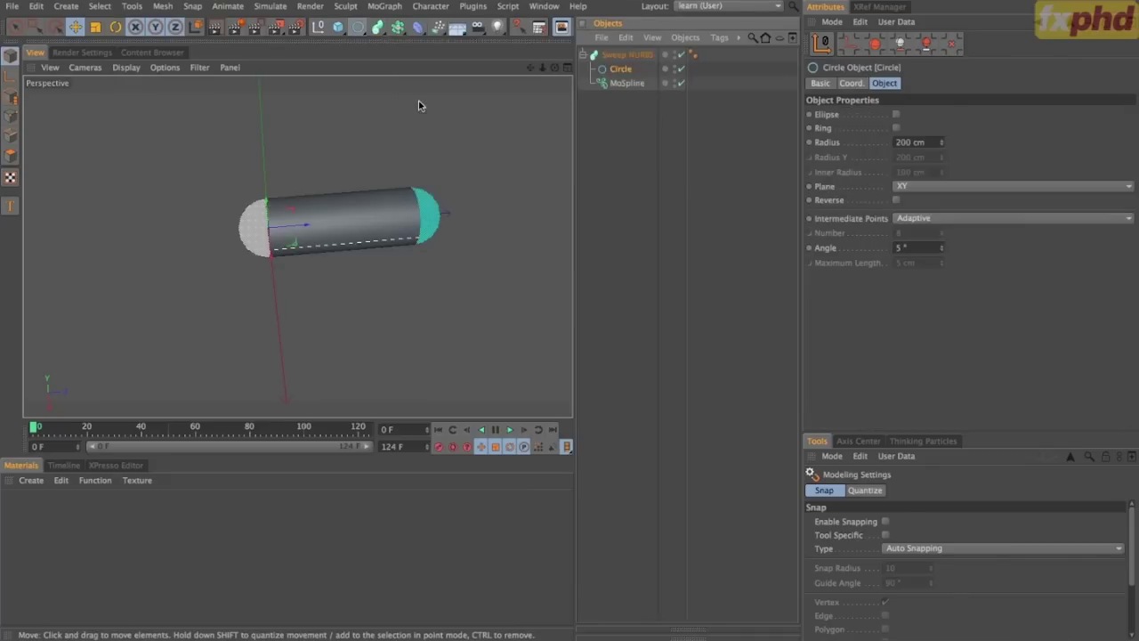
{"action": "left_click_drag", "start_coordinate": [432, 214], "coordinate": [379, 170], "text": "alt"}
{"action": "mouse_move", "coordinate": [440, 206]}
{"action": "left_mouse_down", "text": "alt"}
{"action": "mouse_move", "coordinate": [337, 268]}
{"action": "mouse_move", "coordinate": [412, 250]}
{"action": "left_mouse_up", "text": "alt"}
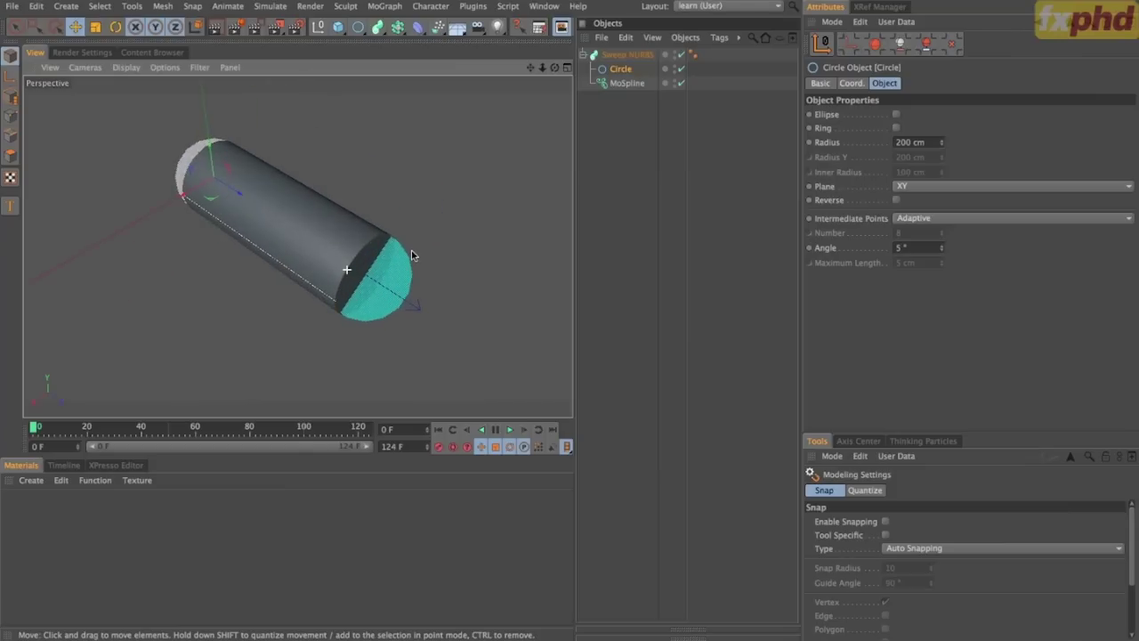
{"action": "key", "text": "ctrl+r"}
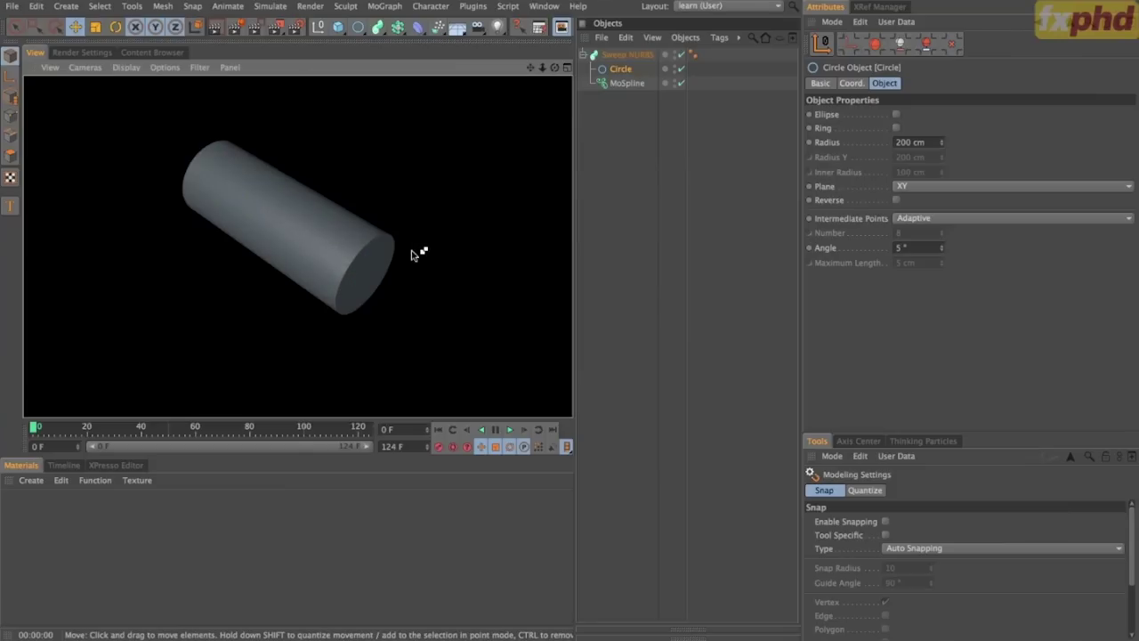
Turn off the Sweep NURBS's 2-Rail option and reduce the MoSpline's Width to about 17.8 cm.
{"action": "left_click", "coordinate": [650, 58]}
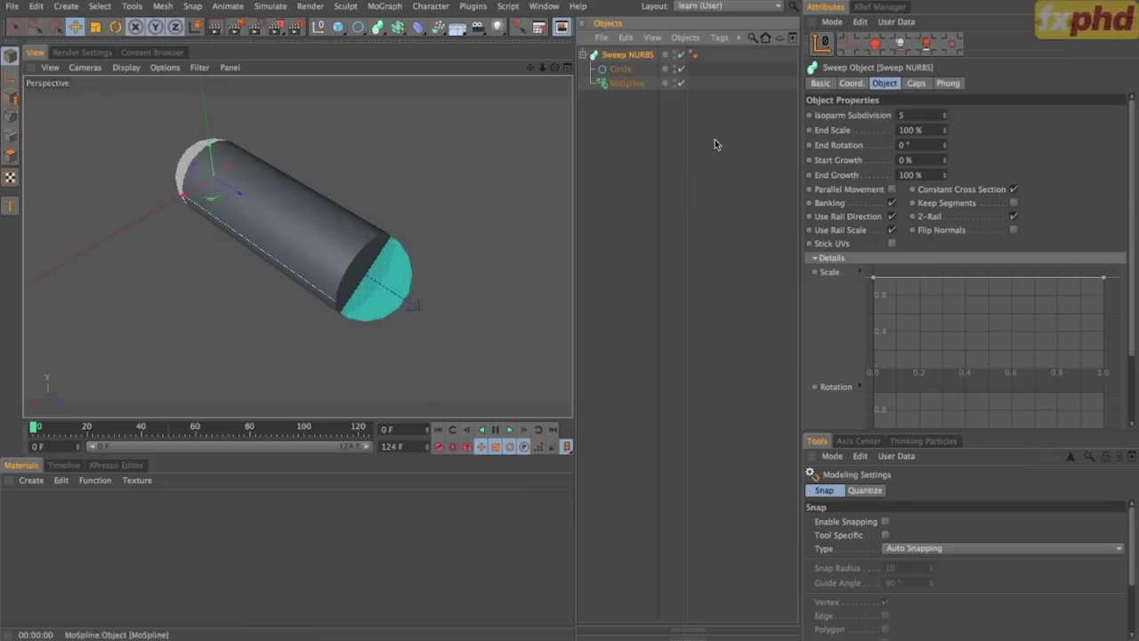
{"action": "left_click", "coordinate": [1013, 218]}
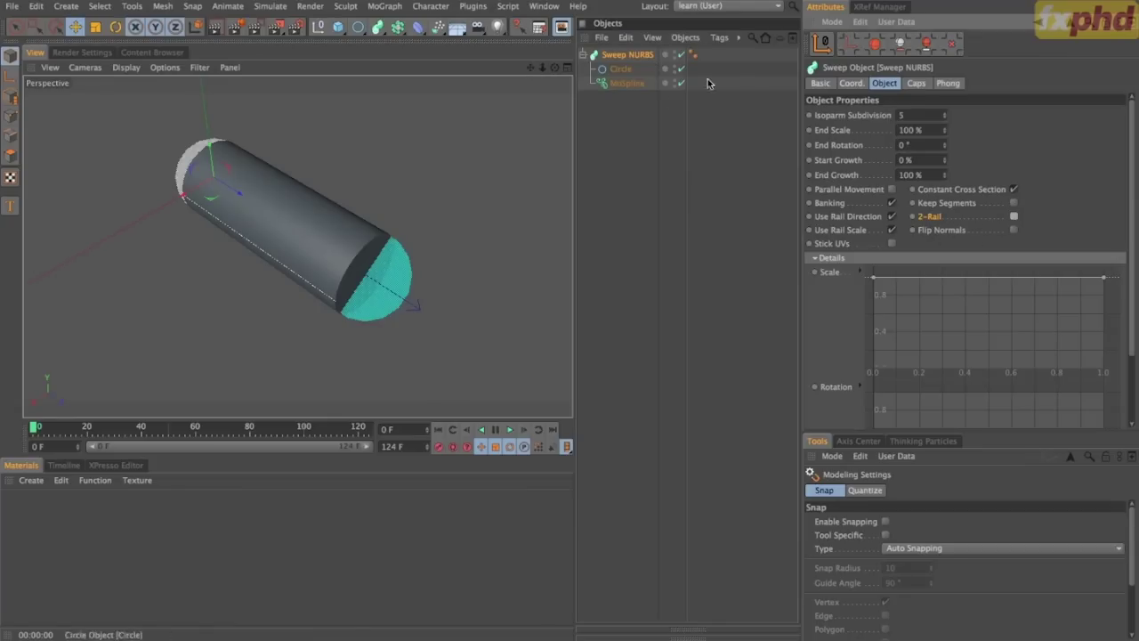
{"action": "left_click", "coordinate": [628, 84]}
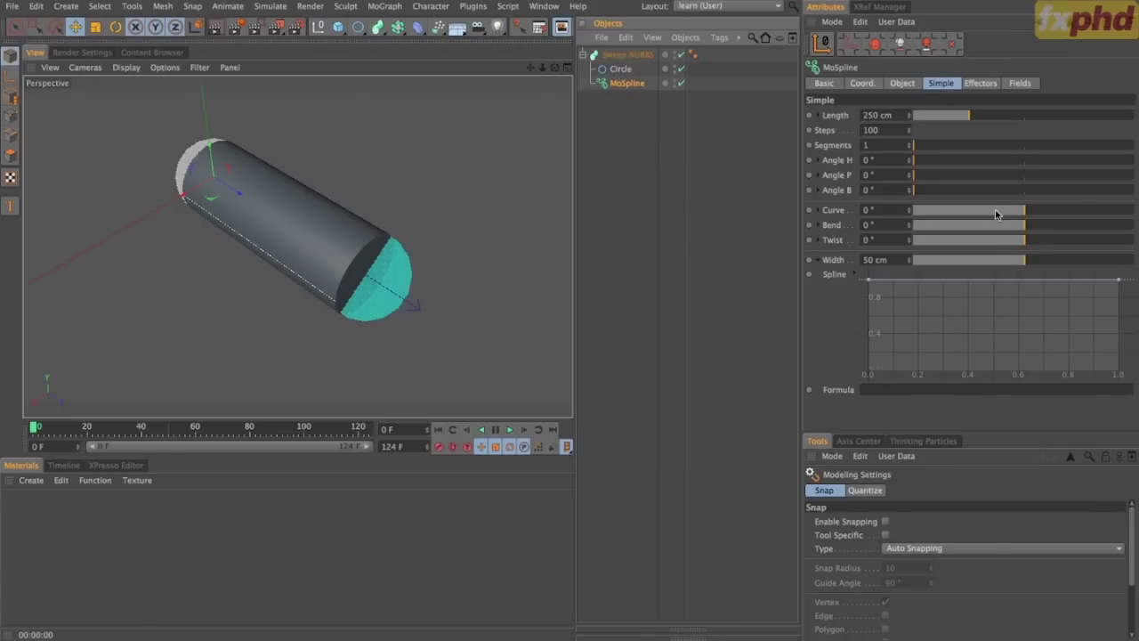
{"action": "left_click_drag", "start_coordinate": [1026, 259], "coordinate": [909, 271]}
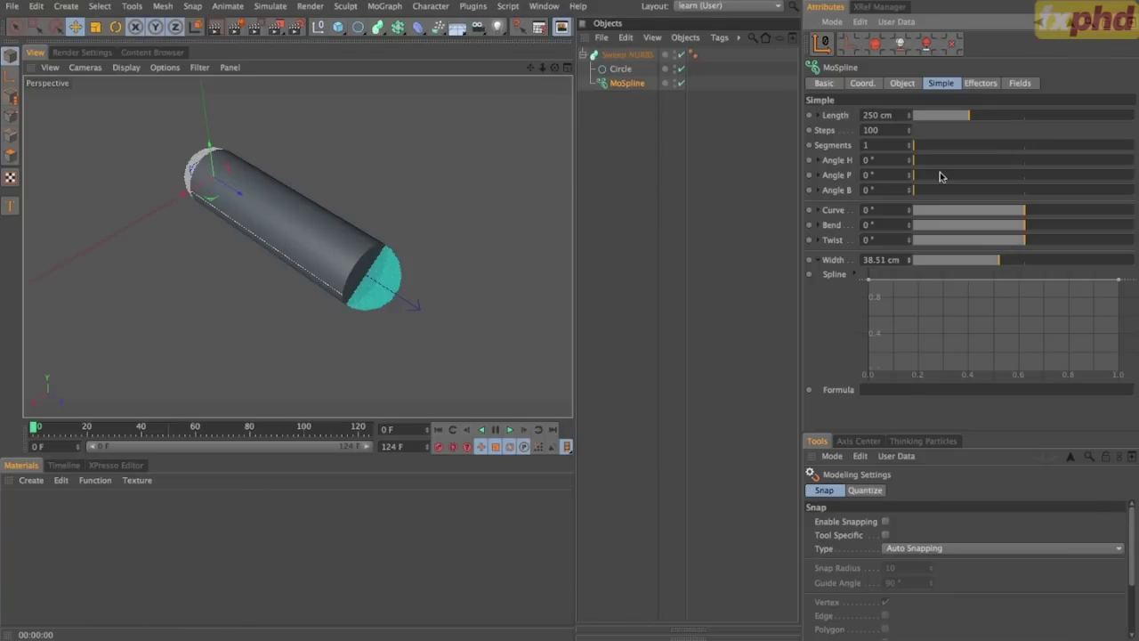
{"action": "left_click_drag", "start_coordinate": [998, 260], "coordinate": [953, 268]}
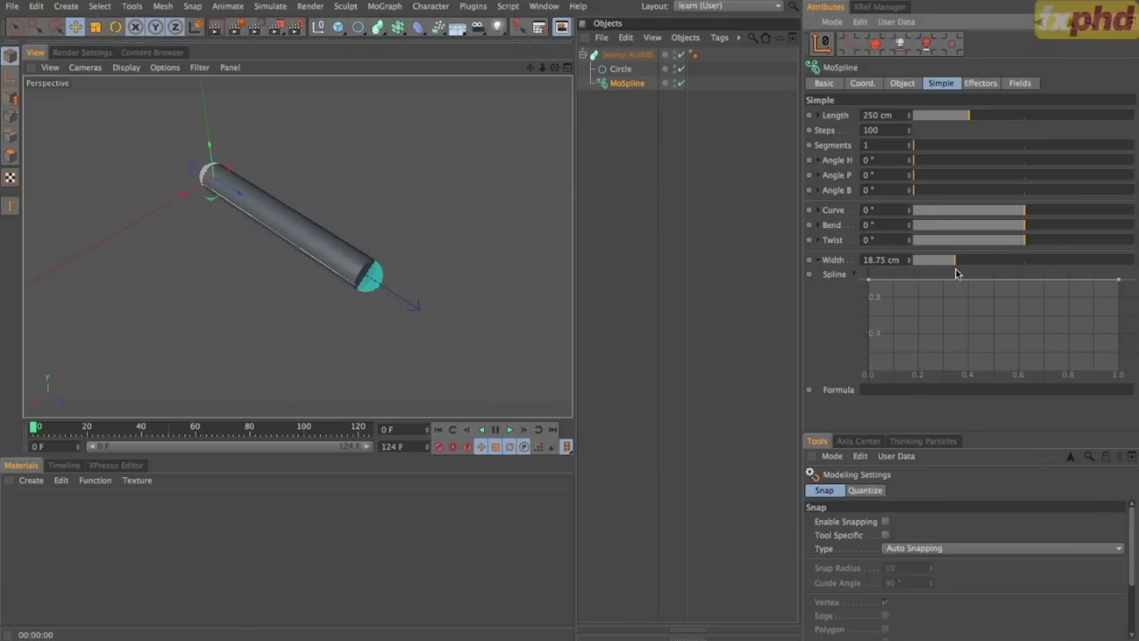
Bend the swept MoSpline with a Curve of 200°.
{"action": "left_click_drag", "start_coordinate": [1024, 212], "coordinate": [1087, 214]}
{"action": "key", "text": "super+z"}
{"action": "key", "text": "super+z"}
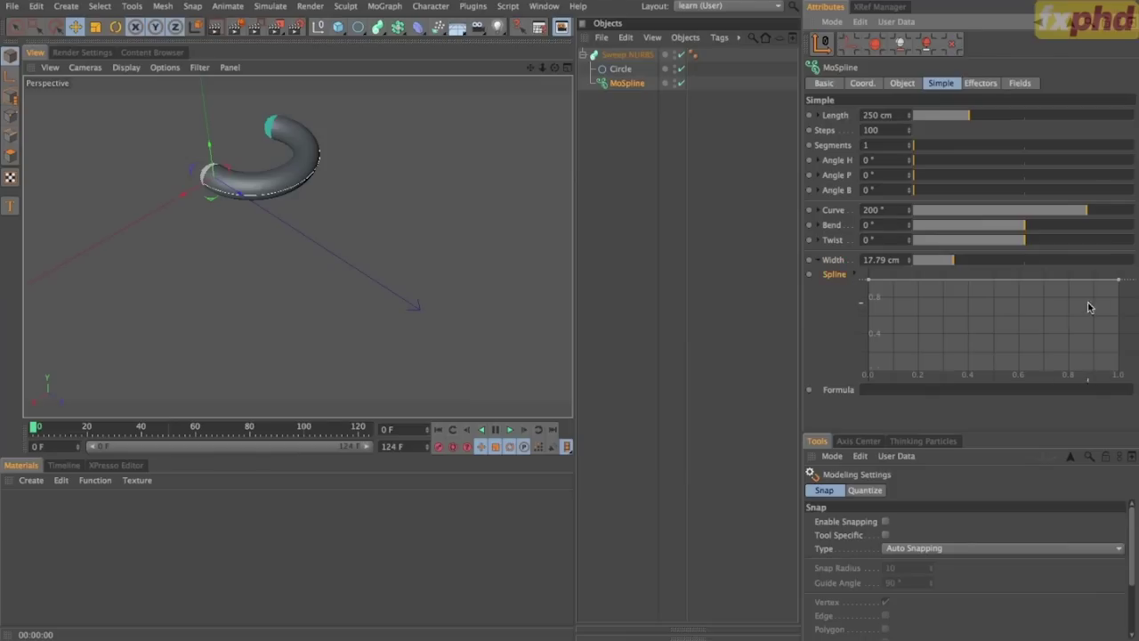
Taper the MoSpline's width graph linearly to 0 at its end, render the view, and set the Width to 25 cm.
{"action": "left_click_drag", "start_coordinate": [1118, 280], "coordinate": [1123, 445]}
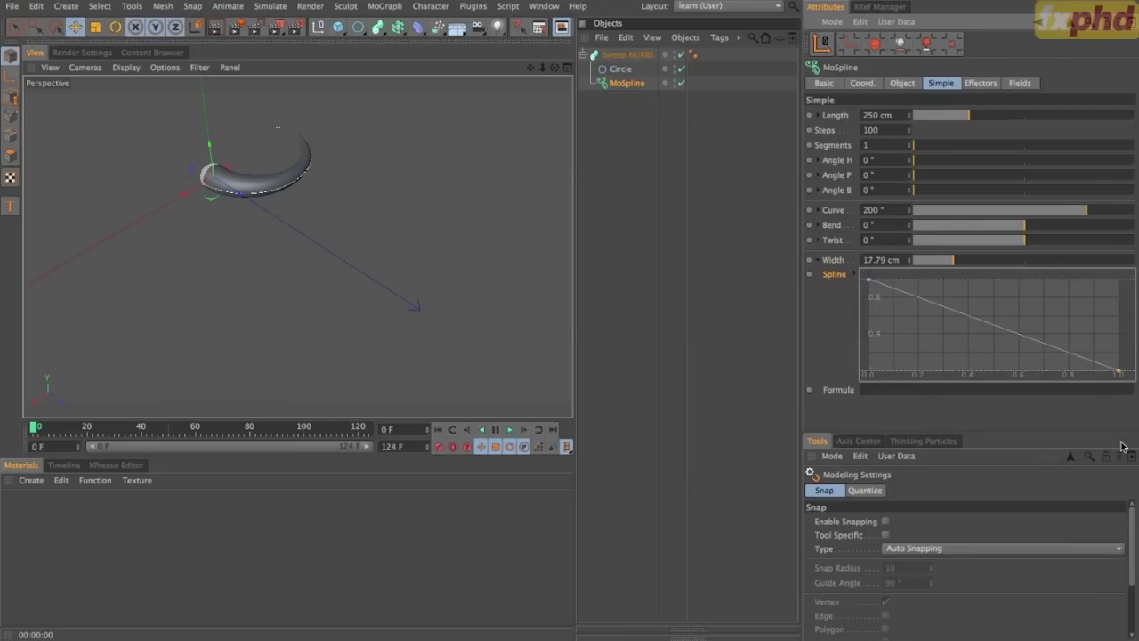
{"action": "key", "text": "ctrl+r"}
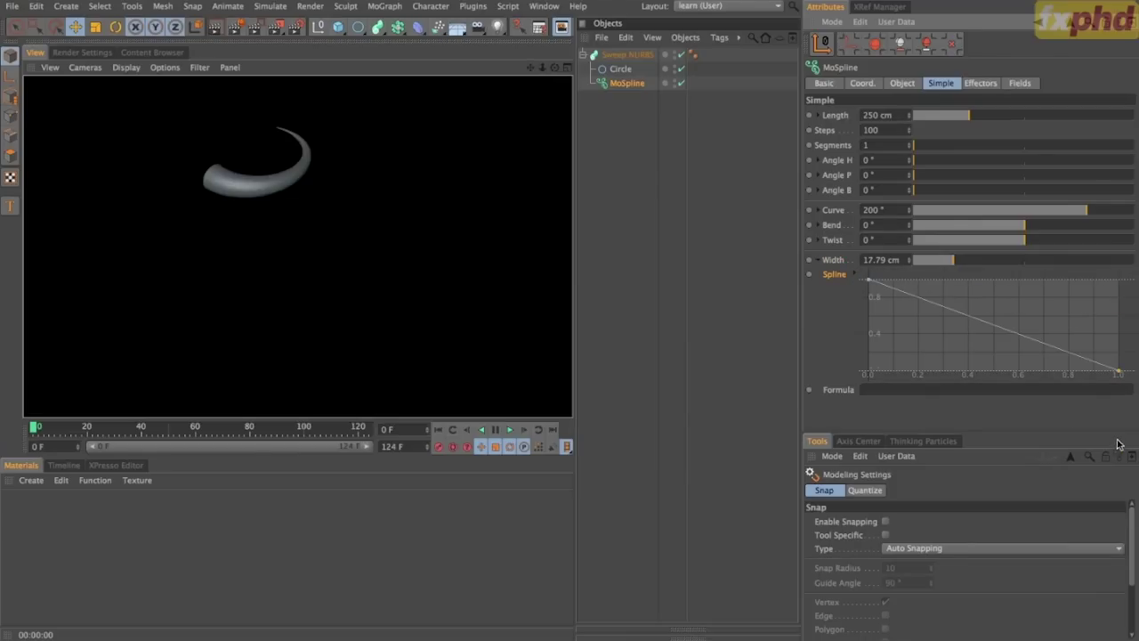
{"action": "double_click", "coordinate": [877, 259]}
{"action": "type", "text": "25"}
{"action": "key", "text": "Return"}
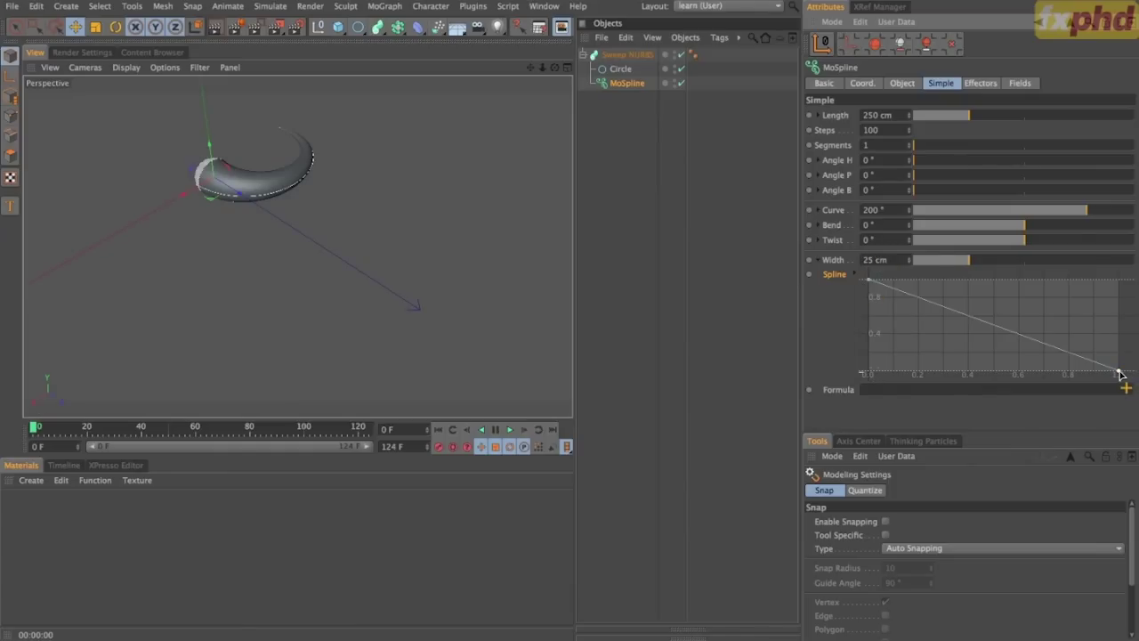
Add a point to the MoSpline's width graph, replace the graph with the Cubic spline preset, and render the view.
{"action": "left_click", "coordinate": [993, 325], "text": "ctrl"}
{"action": "mouse_move", "coordinate": [992, 325]}
{"action": "left_mouse_down"}
{"action": "mouse_move", "coordinate": [1035, 301]}
{"action": "mouse_move", "coordinate": [946, 362]}
{"action": "mouse_move", "coordinate": [853, 320]}
{"action": "mouse_move", "coordinate": [1033, 331]}
{"action": "mouse_move", "coordinate": [975, 332]}
{"action": "left_mouse_up"}
{"action": "right_click", "coordinate": [973, 304]}
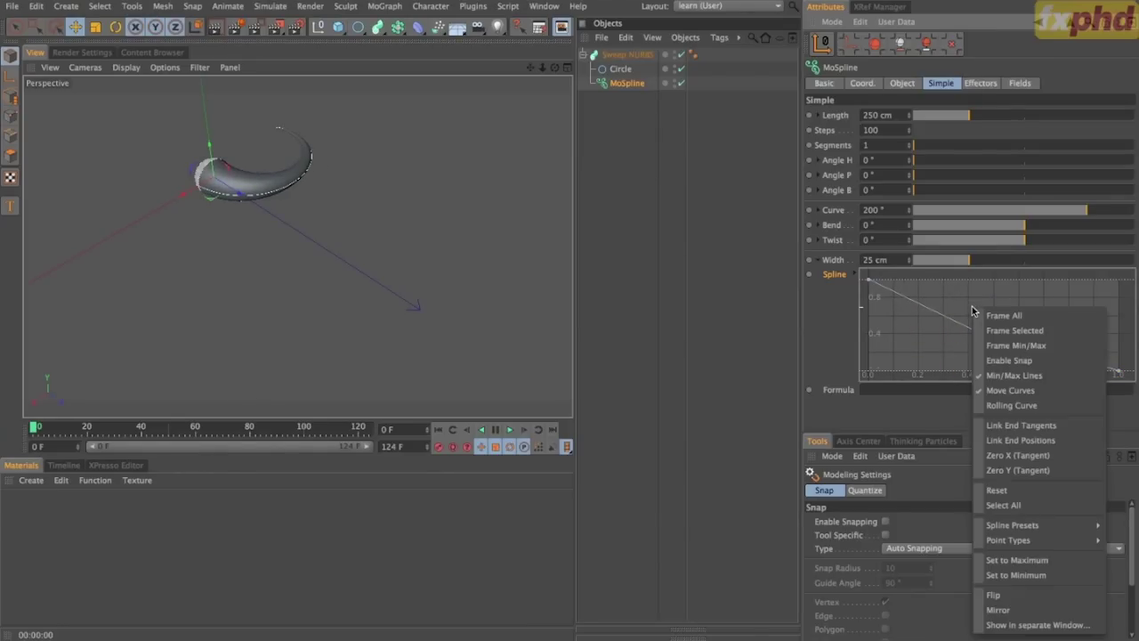
{"action": "mouse_move", "coordinate": [1031, 526]}
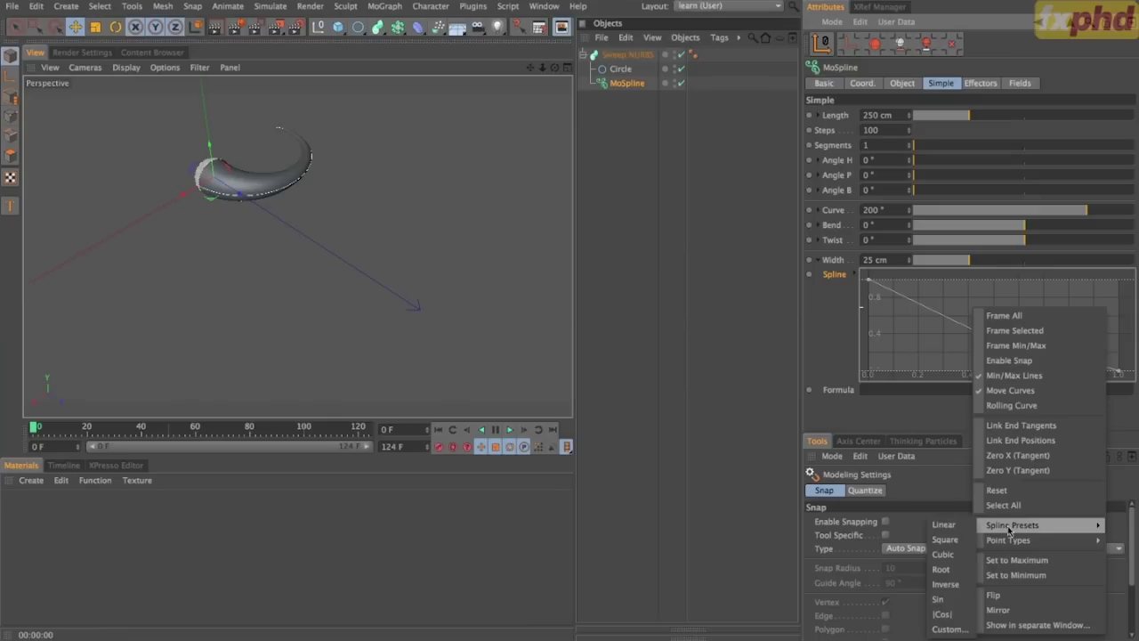
{"action": "left_click", "coordinate": [945, 554]}
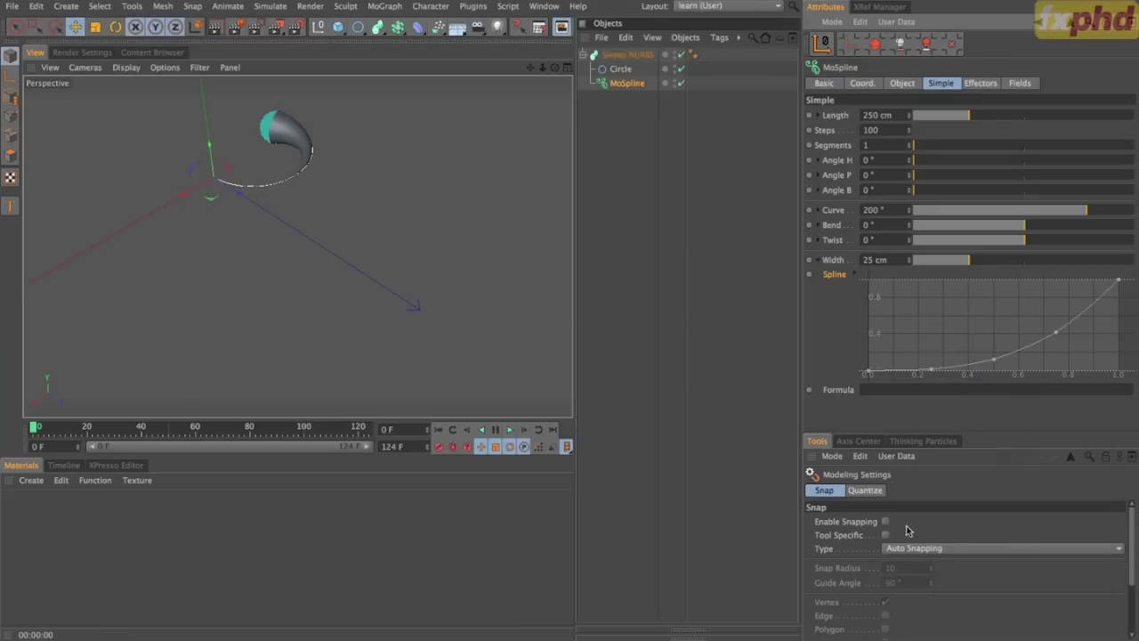
{"action": "key", "text": "ctrl+r"}
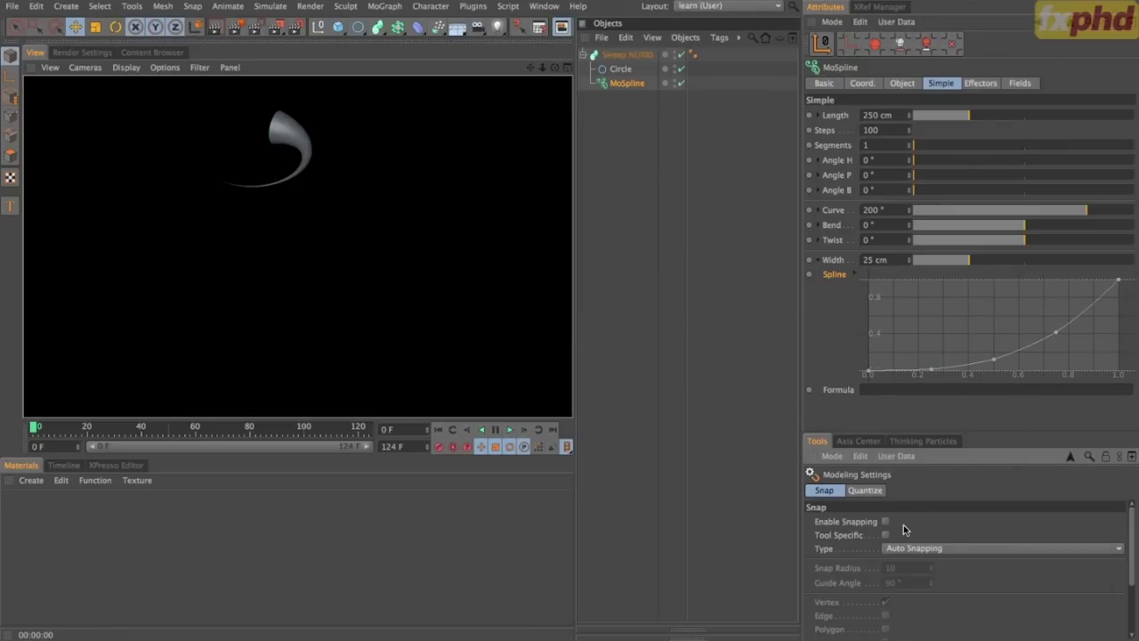
{"action": "left_click", "coordinate": [868, 390]}
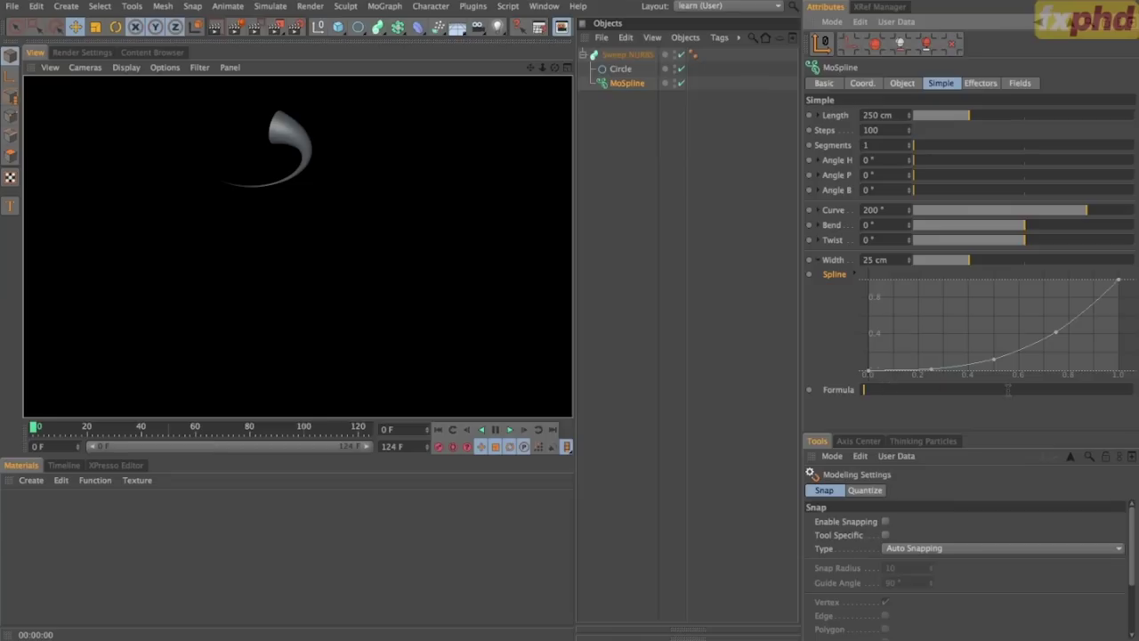
Delete the Sweep NURBS with its children and add a new MoSpline.
{"action": "left_click", "coordinate": [635, 54]}
{"action": "key", "text": "Delete"}
{"action": "left_click", "coordinate": [384, 6]}
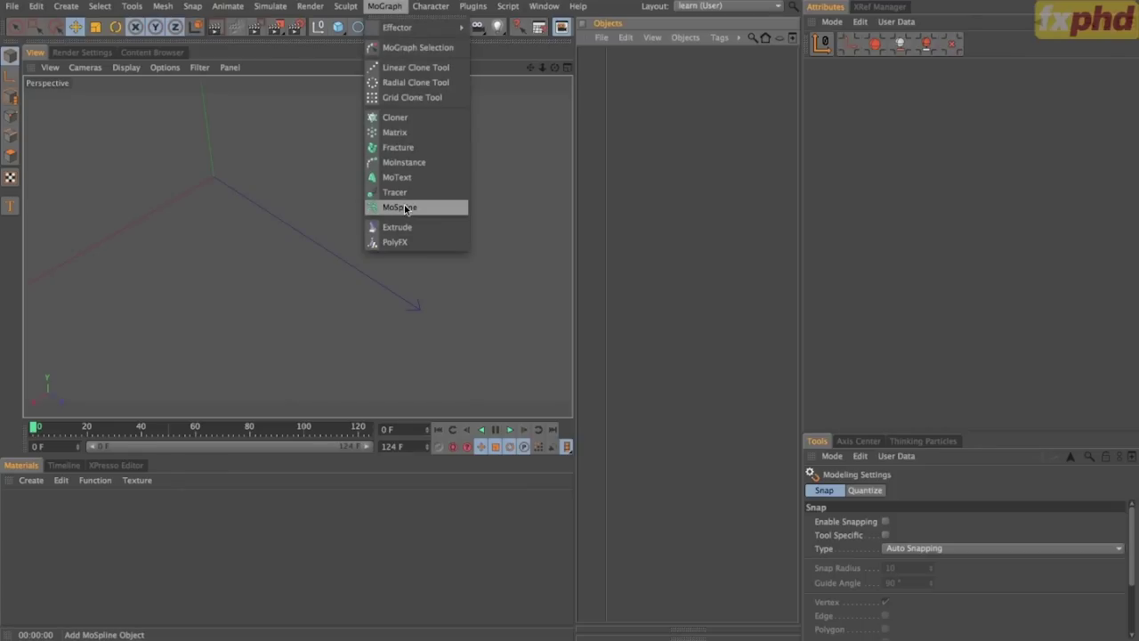
{"action": "left_click", "coordinate": [404, 207]}
Add a Circle spline, frame it in the view, and make it editable.
{"action": "left_click", "coordinate": [355, 29]}
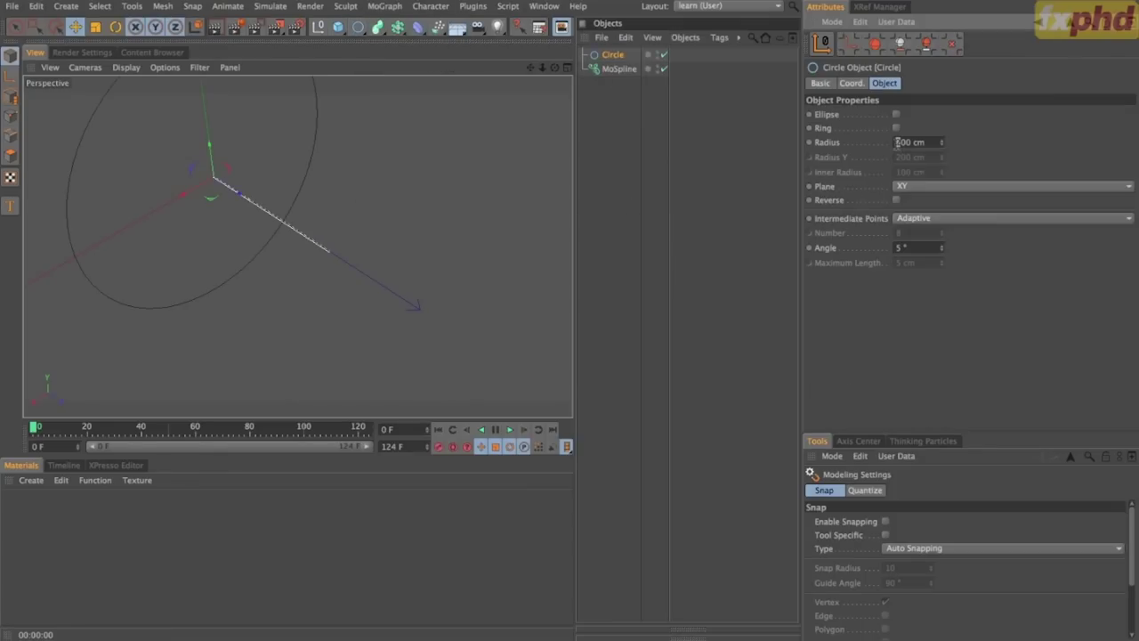
{"action": "key", "text": "Return"}
{"action": "key", "text": "h"}
{"action": "left_click_drag", "start_coordinate": [413, 165], "coordinate": [337, 124], "text": "alt"}
{"action": "key", "text": "c"}
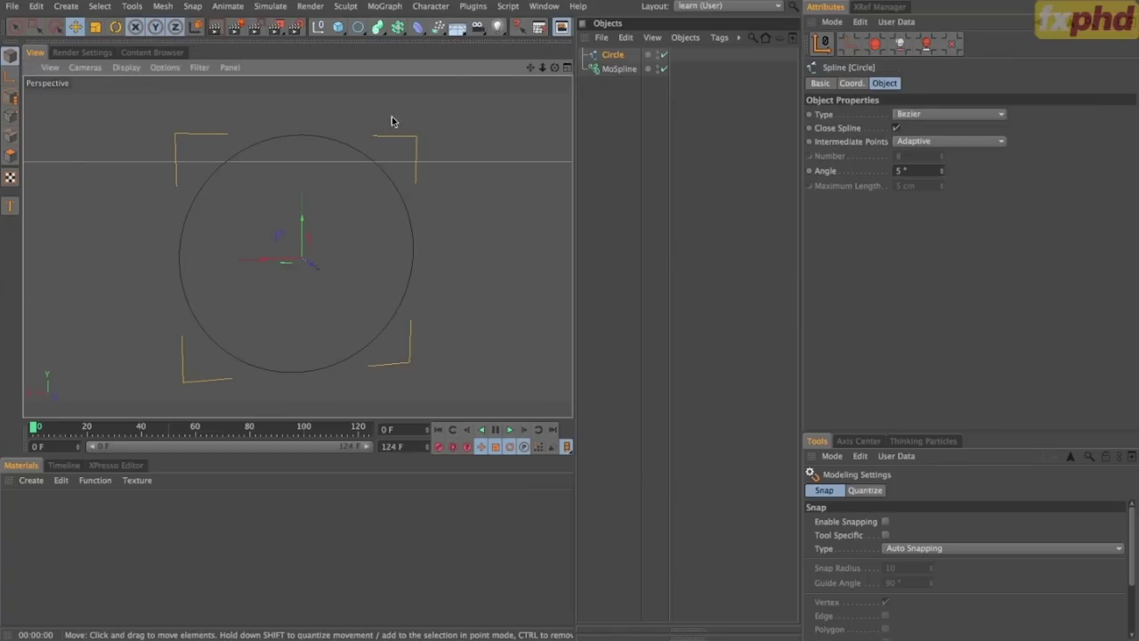
Open the Circle spline by disabling Close Spline and delete its bottom point to leave an arc.
{"action": "left_click", "coordinate": [10, 116]}
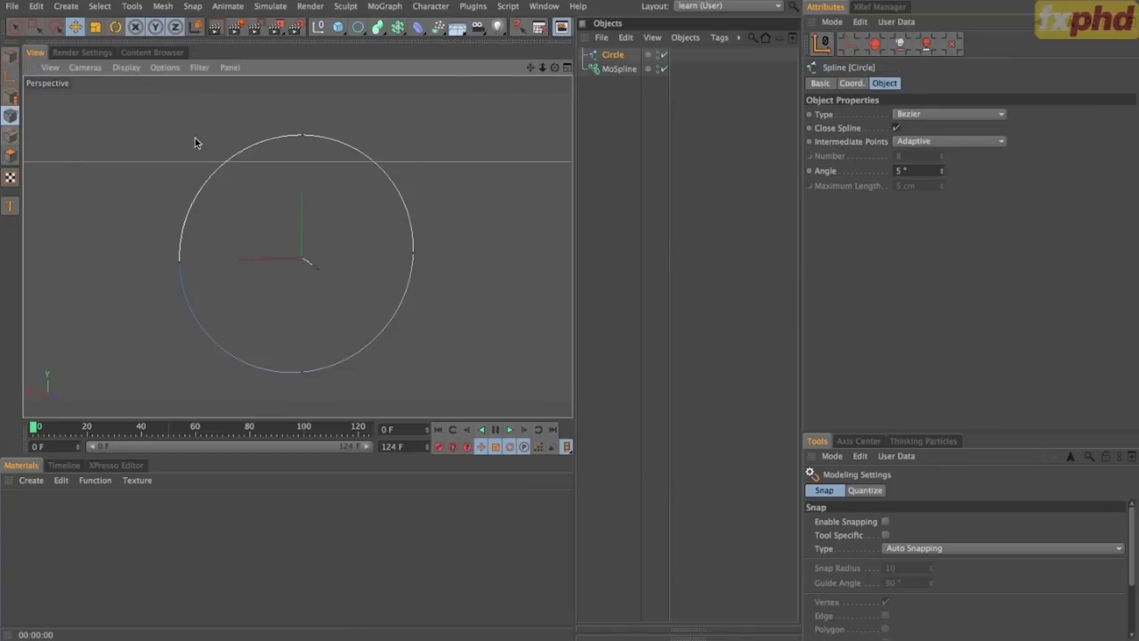
{"action": "left_click", "coordinate": [896, 127]}
{"action": "left_click", "coordinate": [299, 373]}
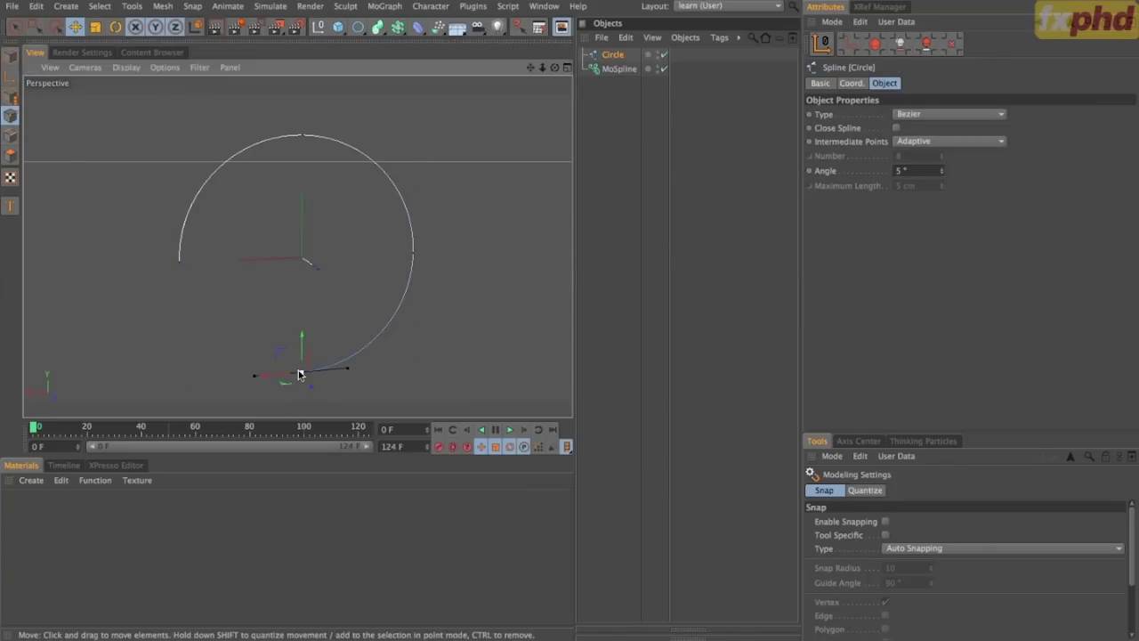
{"action": "key", "text": "Delete"}
{"action": "mouse_move", "coordinate": [357, 260]}
{"action": "left_mouse_down", "text": "alt"}
{"action": "mouse_move", "coordinate": [356, 238]}
{"action": "mouse_move", "coordinate": [147, 221]}
{"action": "mouse_move", "coordinate": [424, 287]}
{"action": "mouse_move", "coordinate": [446, 309]}
{"action": "left_mouse_up", "text": "alt"}
Switch the MoSpline's Mode to Spline and back to Simple, and view its Simple settings.
{"action": "left_click", "coordinate": [613, 69]}
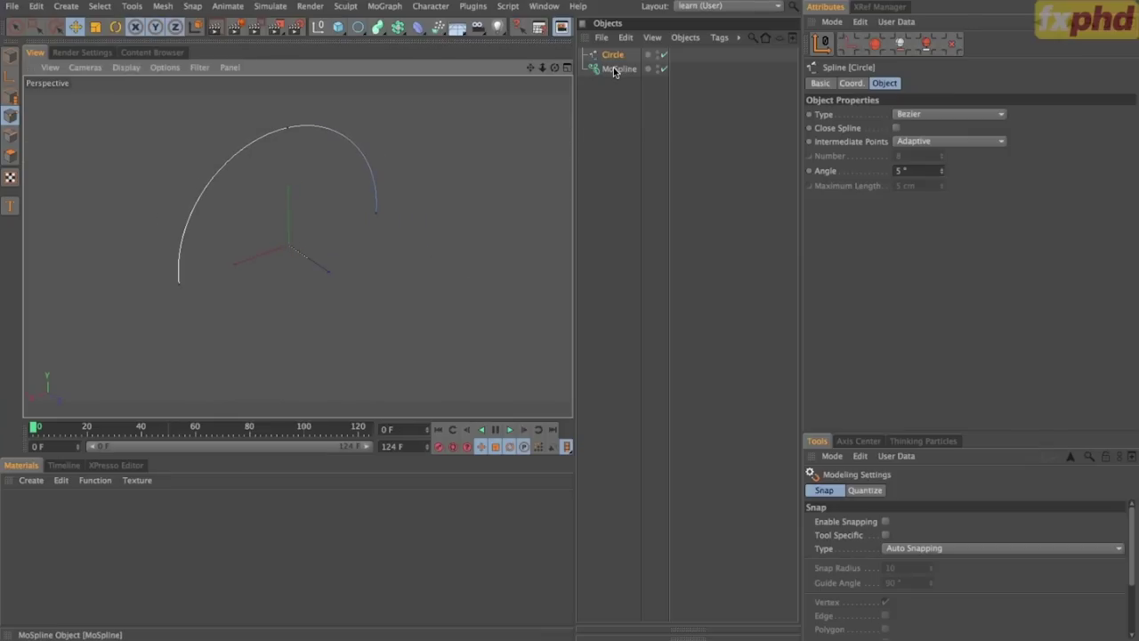
{"action": "left_click", "coordinate": [903, 83]}
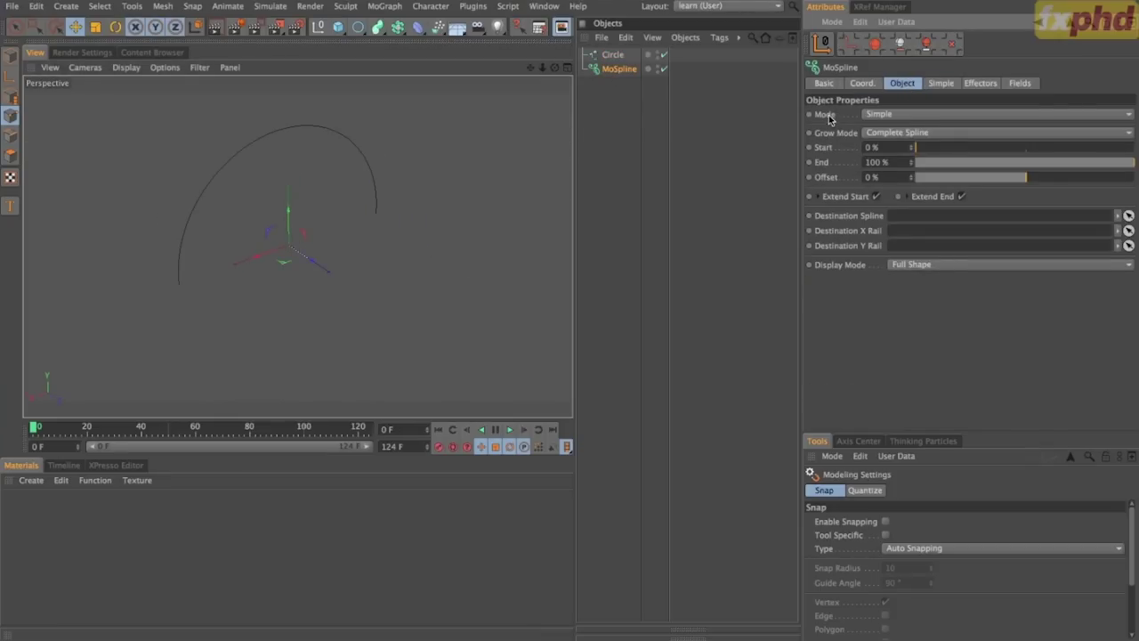
{"action": "left_click", "coordinate": [932, 113]}
{"action": "left_click", "coordinate": [907, 144]}
{"action": "left_click", "coordinate": [881, 115]}
{"action": "left_click", "coordinate": [885, 130]}
{"action": "left_click", "coordinate": [940, 83]}
{"action": "left_click", "coordinate": [902, 83]}
Try the MoSpline's Spline and Turtle modes in turn.
{"action": "left_click", "coordinate": [907, 115]}
{"action": "left_click", "coordinate": [907, 144]}
{"action": "left_click", "coordinate": [905, 119]}
{"action": "left_click", "coordinate": [907, 159]}
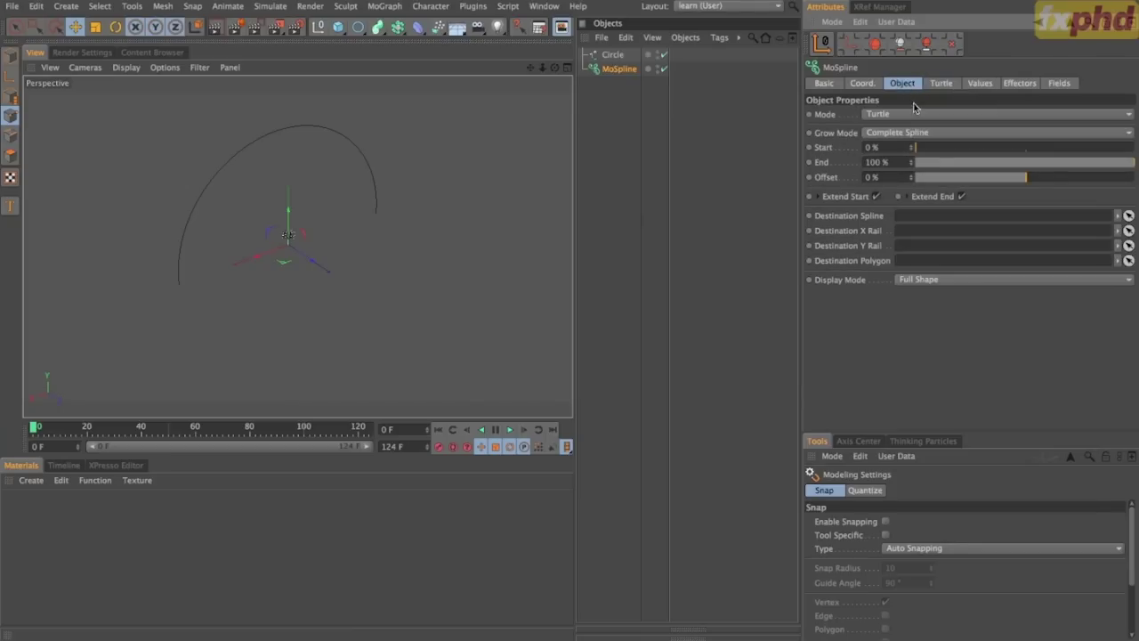
Set the MoSpline's Mode to Spline and assign the Circle as its Source Spline.
{"action": "left_click", "coordinate": [914, 118]}
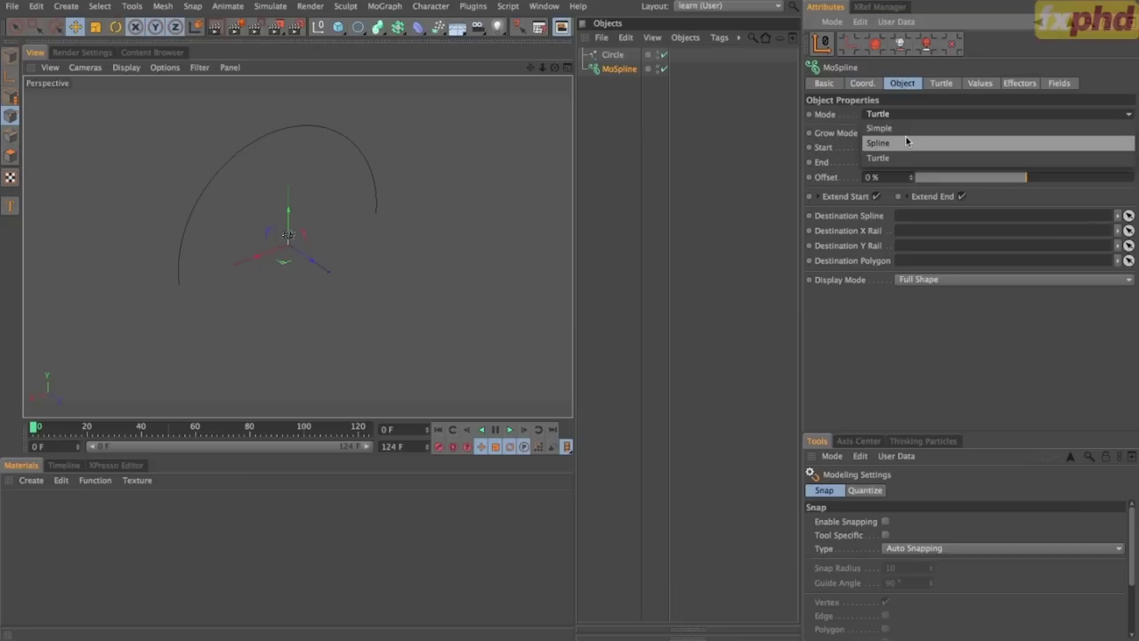
{"action": "left_click", "coordinate": [907, 143]}
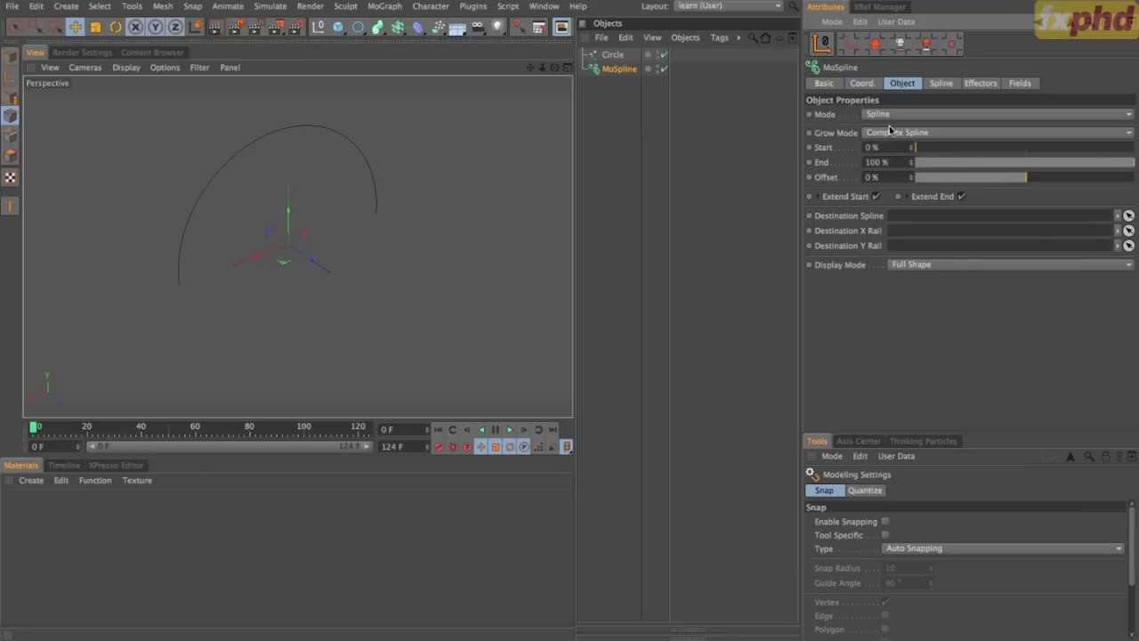
{"action": "left_click", "coordinate": [951, 83]}
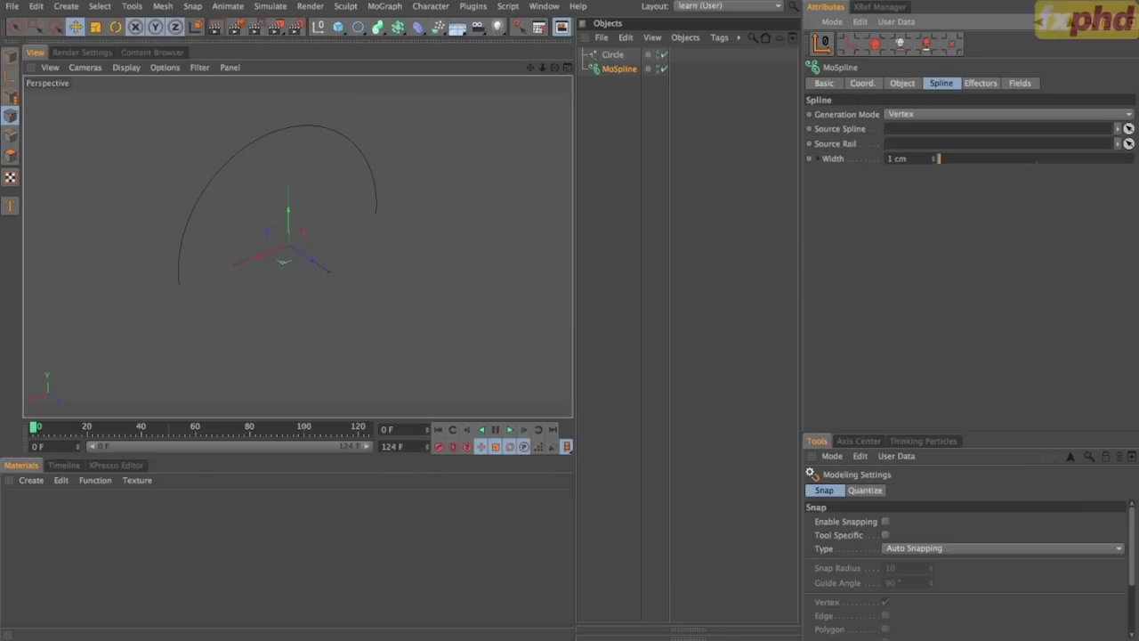
{"action": "left_click_drag", "start_coordinate": [613, 54], "coordinate": [1019, 143]}
{"action": "left_click_drag", "start_coordinate": [920, 143], "coordinate": [907, 131]}
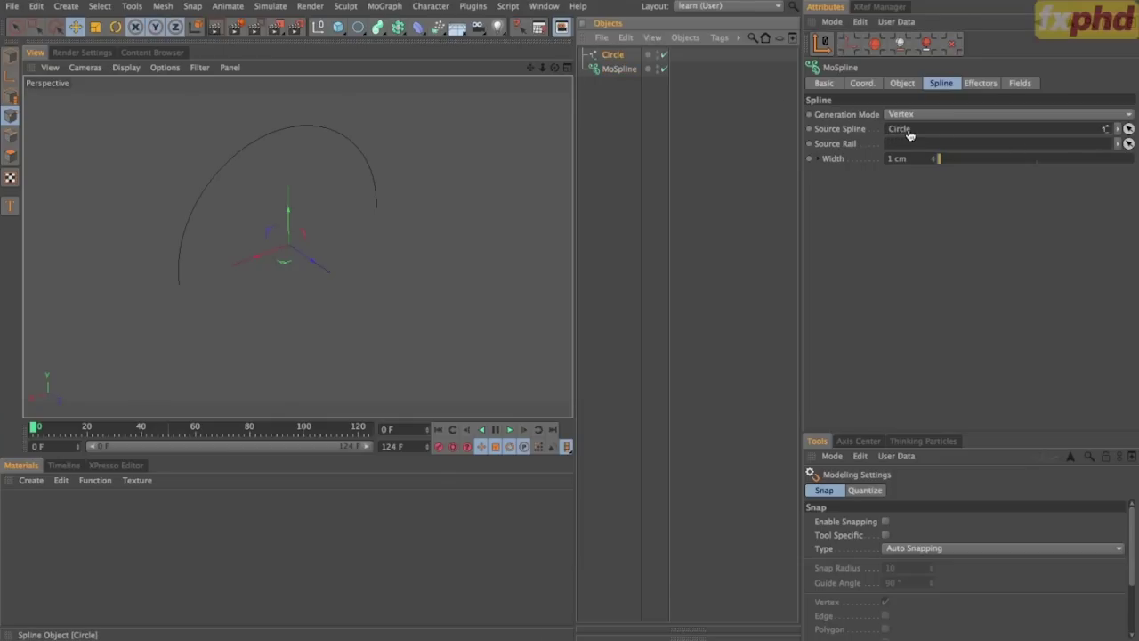
{"action": "left_click", "coordinate": [614, 69]}
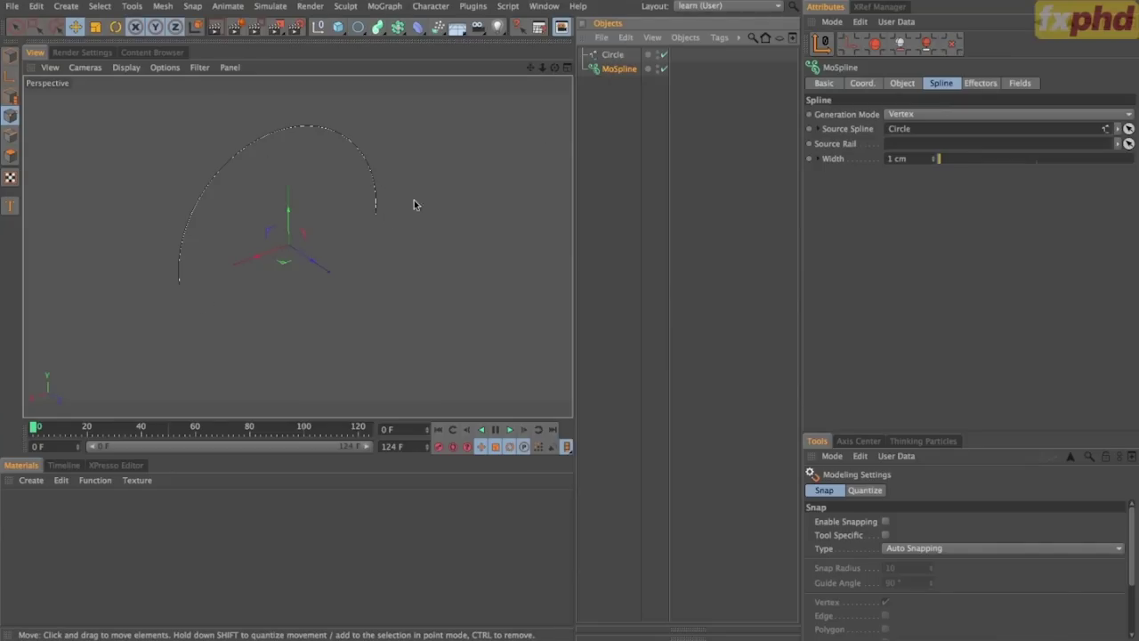
Set the MoSpline's Width to 45 cm and expand its width graph.
{"action": "left_click", "coordinate": [919, 83]}
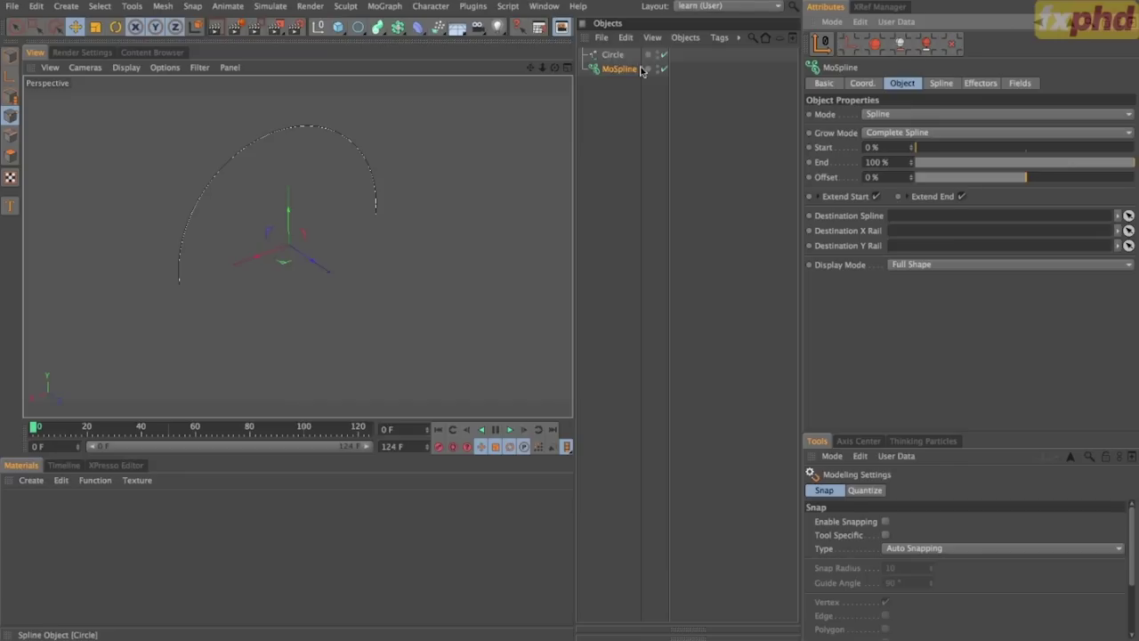
{"action": "left_click", "coordinate": [953, 83]}
{"action": "left_click_drag", "start_coordinate": [940, 158], "coordinate": [1027, 166]}
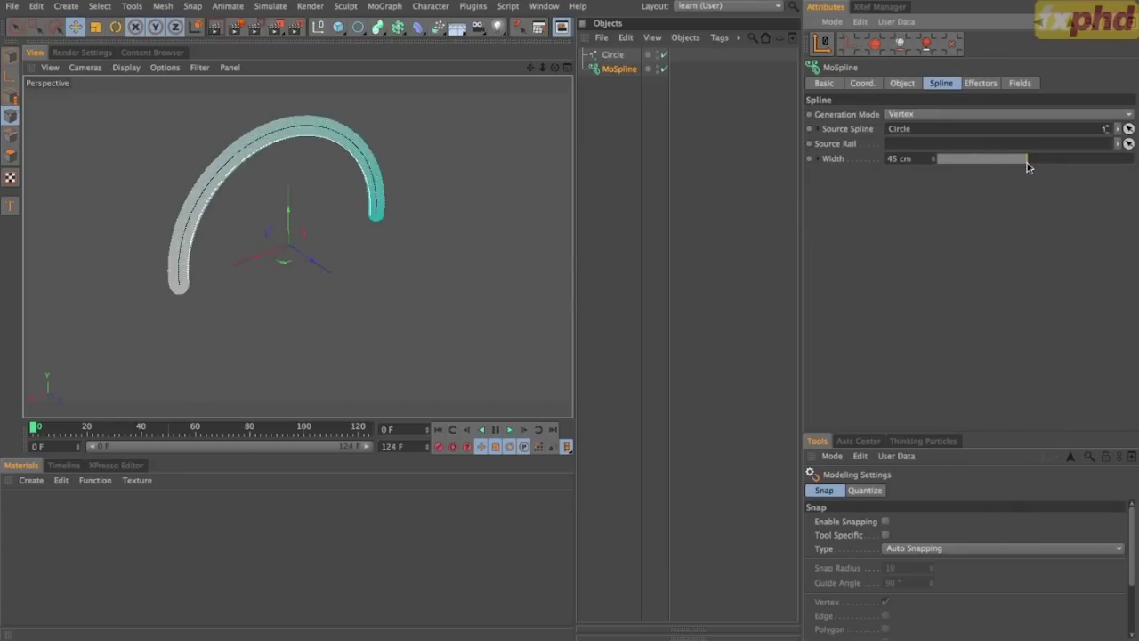
{"action": "left_click", "coordinate": [817, 158]}
{"action": "mouse_move", "coordinate": [1124, 179]}
{"action": "left_mouse_down"}
{"action": "mouse_move", "coordinate": [1128, 335]}
{"action": "mouse_move", "coordinate": [1126, 178]}
{"action": "left_mouse_up"}
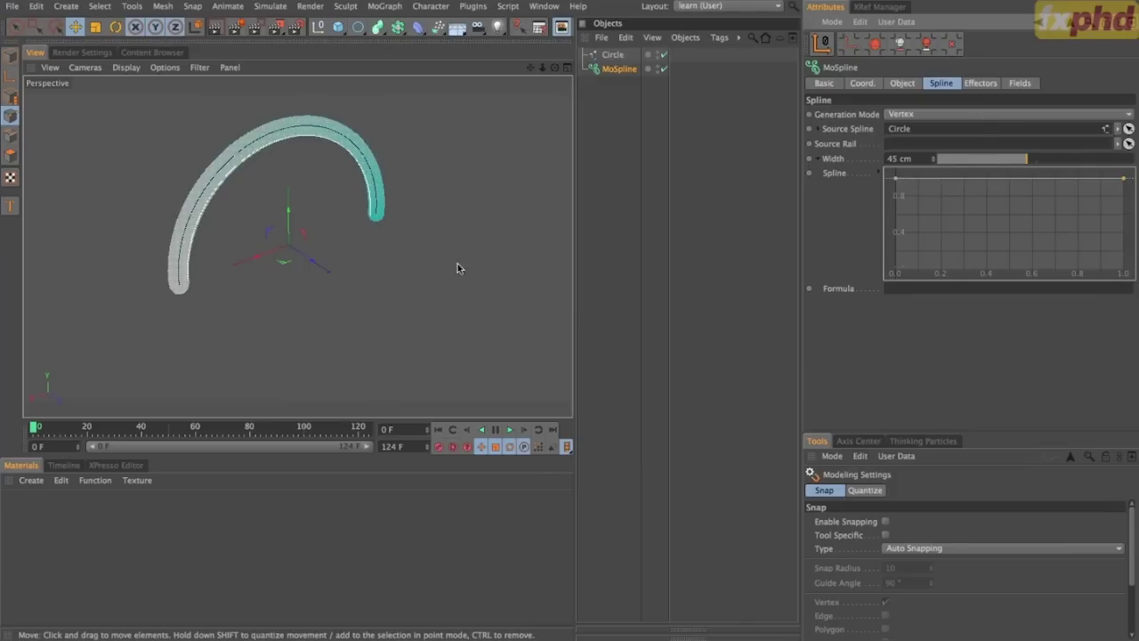
Look over the MoSpline's Generation Mode options and choose Even.
{"action": "left_click", "coordinate": [846, 130]}
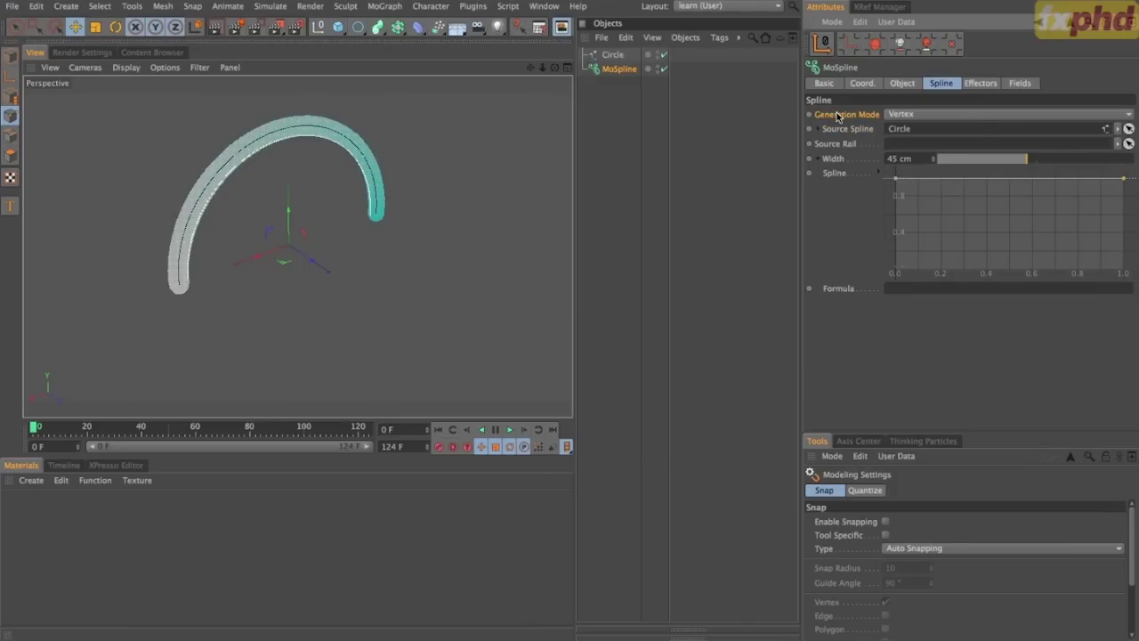
{"action": "left_click", "coordinate": [908, 114]}
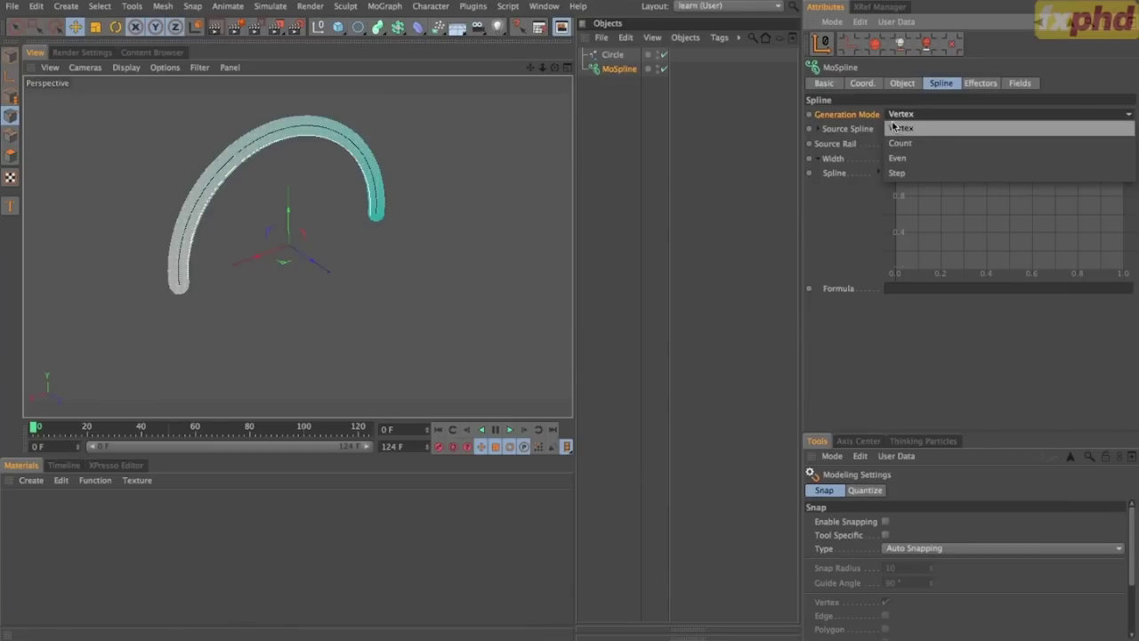
{"action": "left_click", "coordinate": [855, 114]}
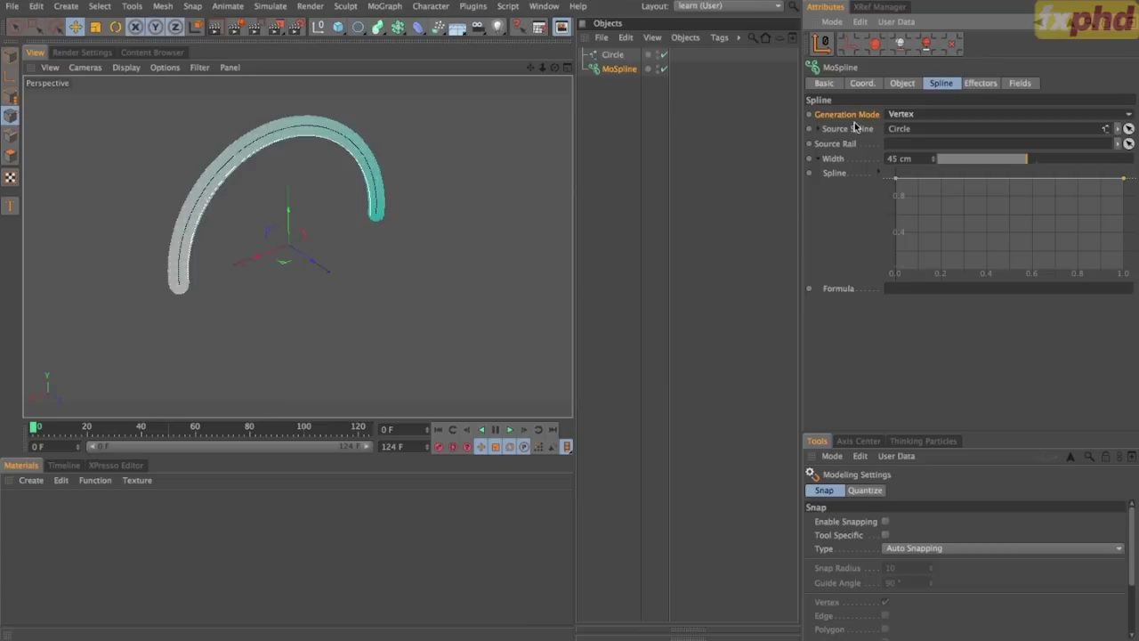
{"action": "left_click", "coordinate": [945, 114]}
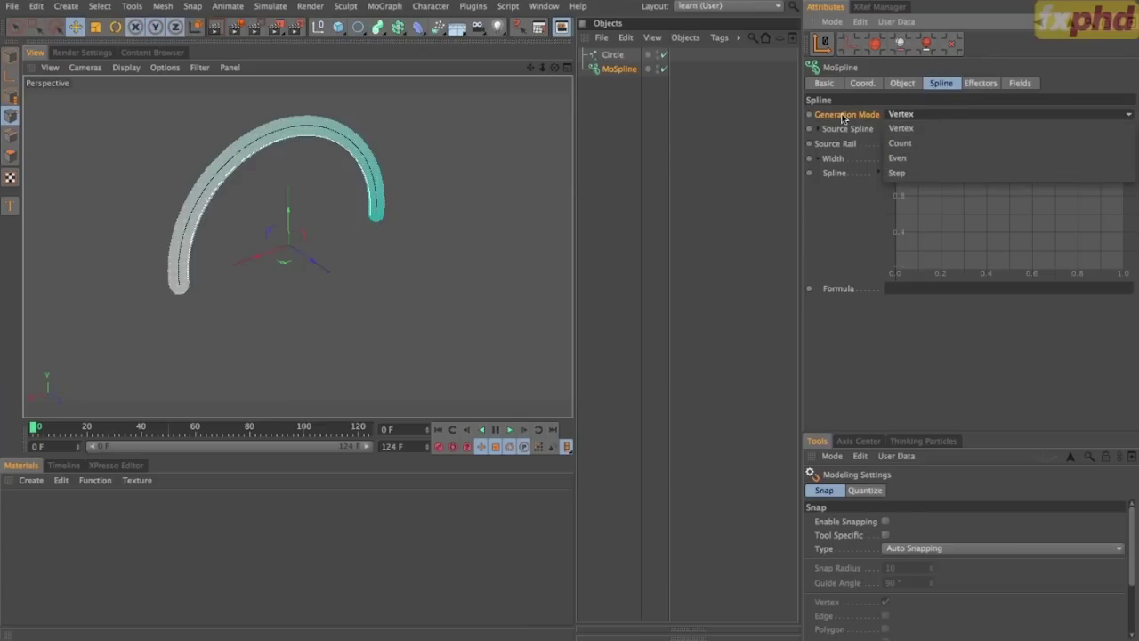
{"action": "left_click", "coordinate": [912, 160]}
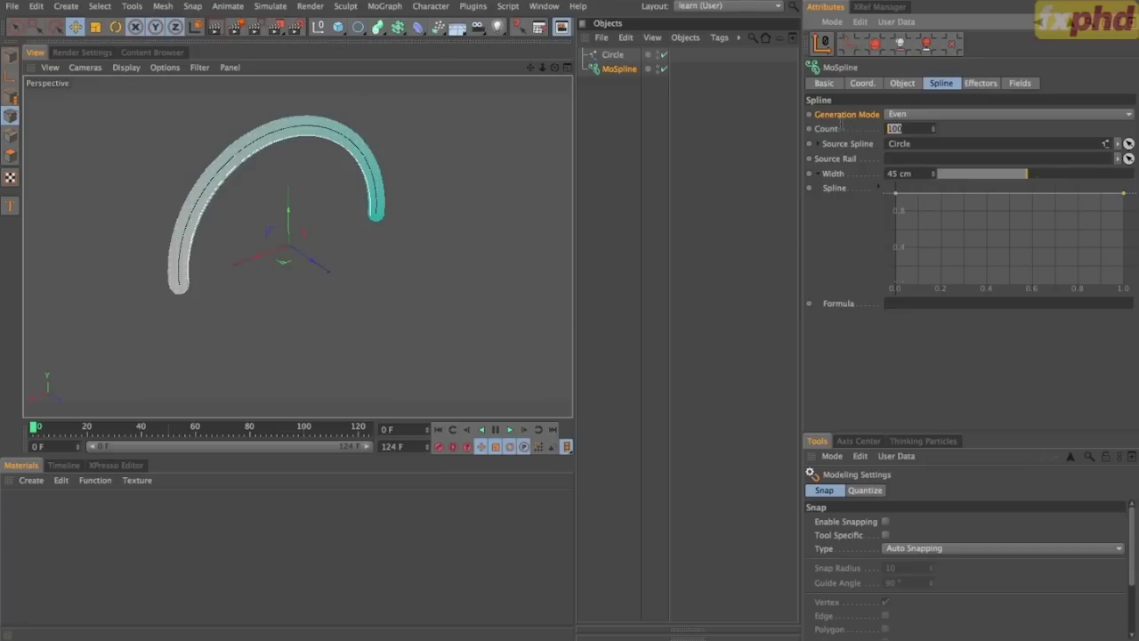
Try the Step generation mode on the MoSpline and return it to Vertex.
{"action": "left_click", "coordinate": [913, 113]}
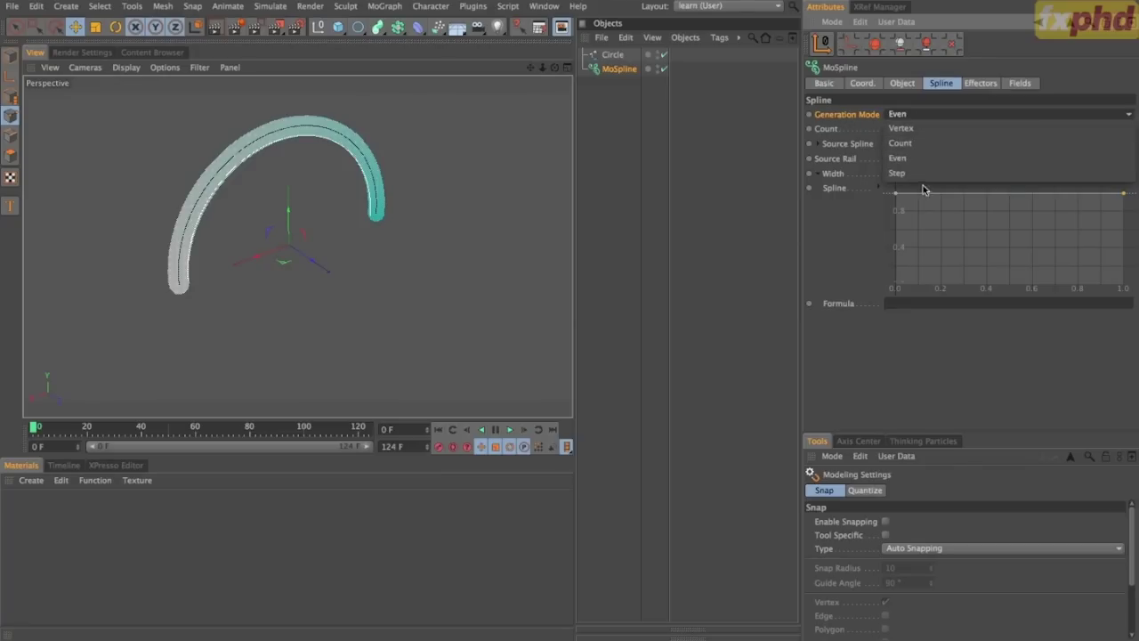
{"action": "left_click", "coordinate": [922, 173]}
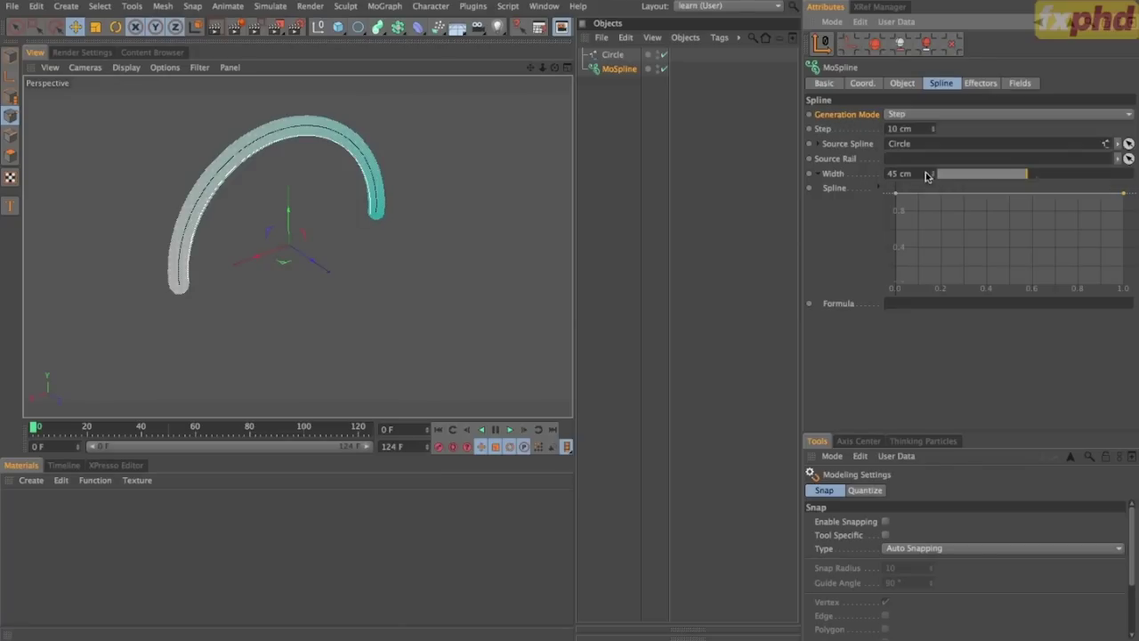
{"action": "left_click", "coordinate": [814, 130]}
{"action": "left_click", "coordinate": [932, 115]}
{"action": "left_click", "coordinate": [932, 129]}
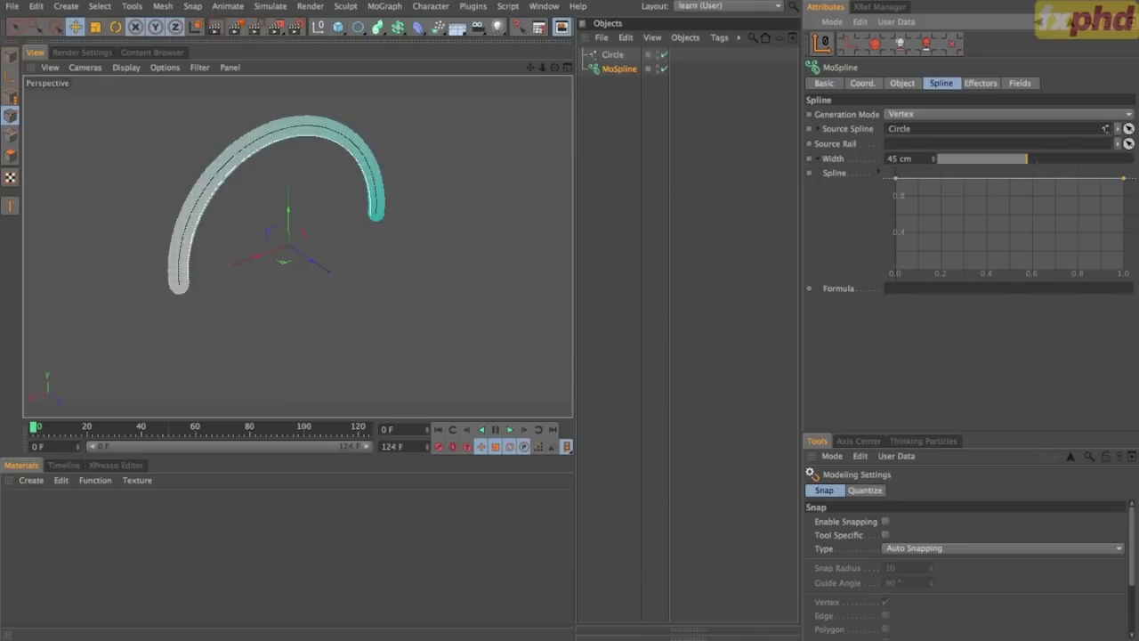
Try the MoSpline's Start value and set its Offset to -86.7 %, making it extend past the start of the arc.
{"action": "left_click", "coordinate": [899, 84]}
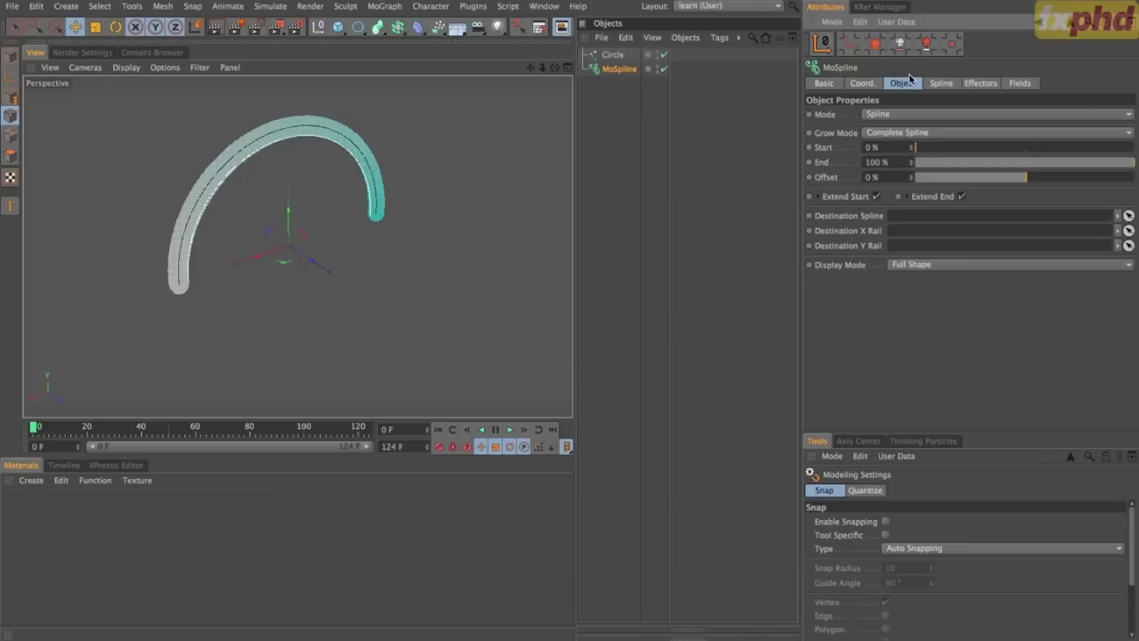
{"action": "left_click_drag", "start_coordinate": [917, 148], "coordinate": [812, 166]}
{"action": "left_click_drag", "start_coordinate": [1026, 177], "coordinate": [929, 195]}
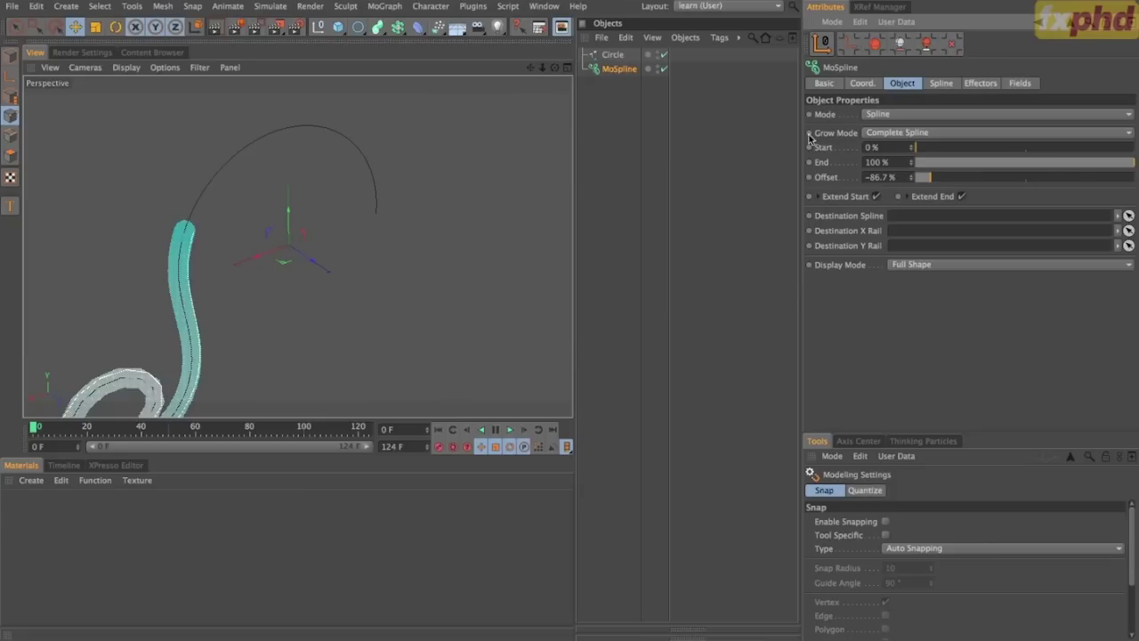
{"action": "left_click_drag", "start_coordinate": [554, 68], "coordinate": [512, 69]}
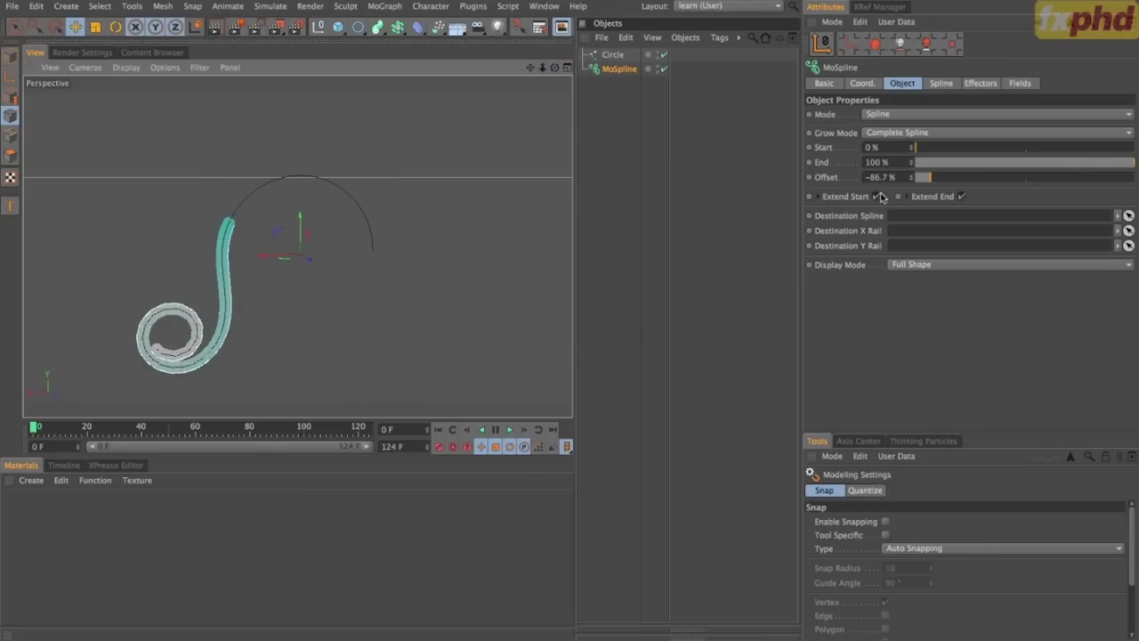
Expand the Extend Start options, toggle Extend Start off and on, and try out its curve settings.
{"action": "left_click", "coordinate": [819, 198]}
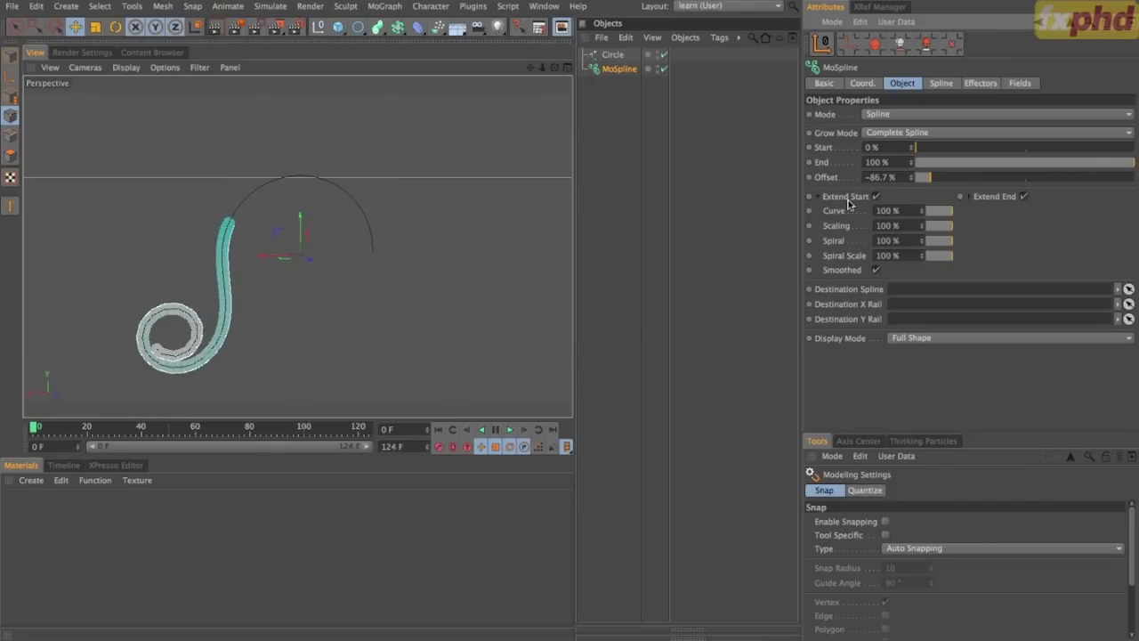
{"action": "left_click", "coordinate": [876, 197]}
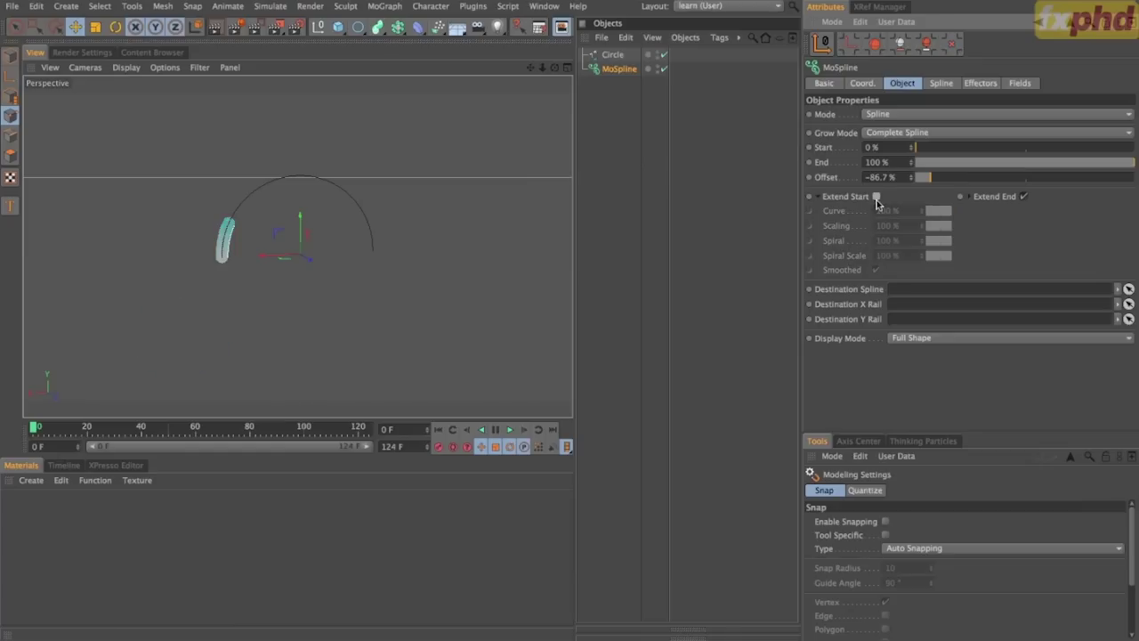
{"action": "left_click", "coordinate": [876, 197]}
{"action": "left_click_drag", "start_coordinate": [950, 211], "coordinate": [957, 244]}
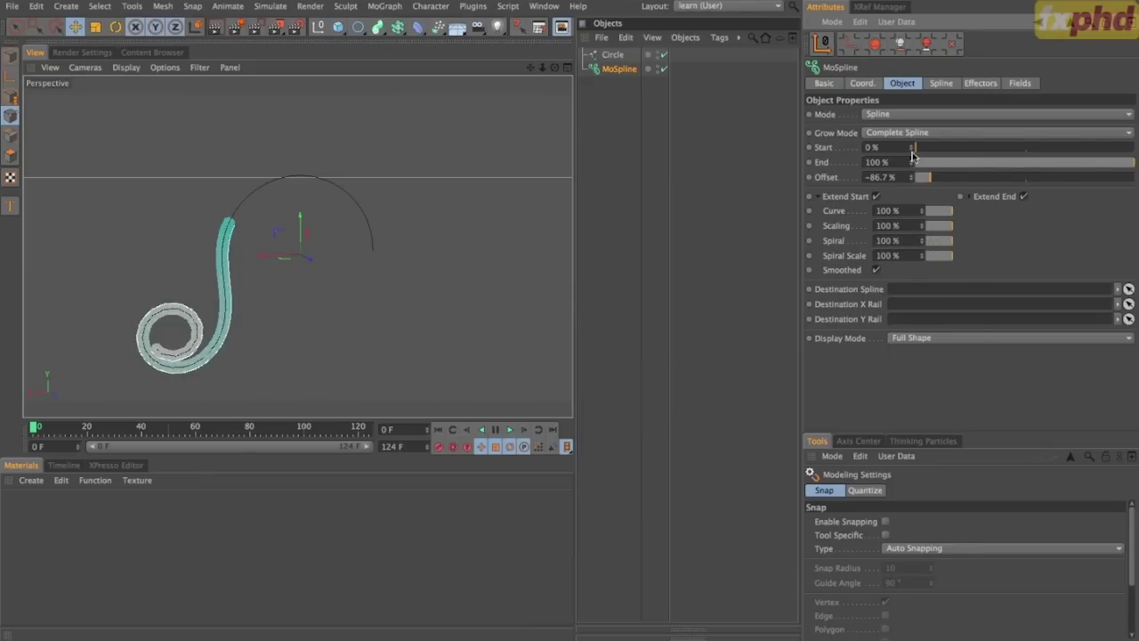
Lower the MoSpline's Start to about -101.2 % and reset it to 0 %.
{"action": "left_click_drag", "start_coordinate": [911, 148], "coordinate": [894, 161]}
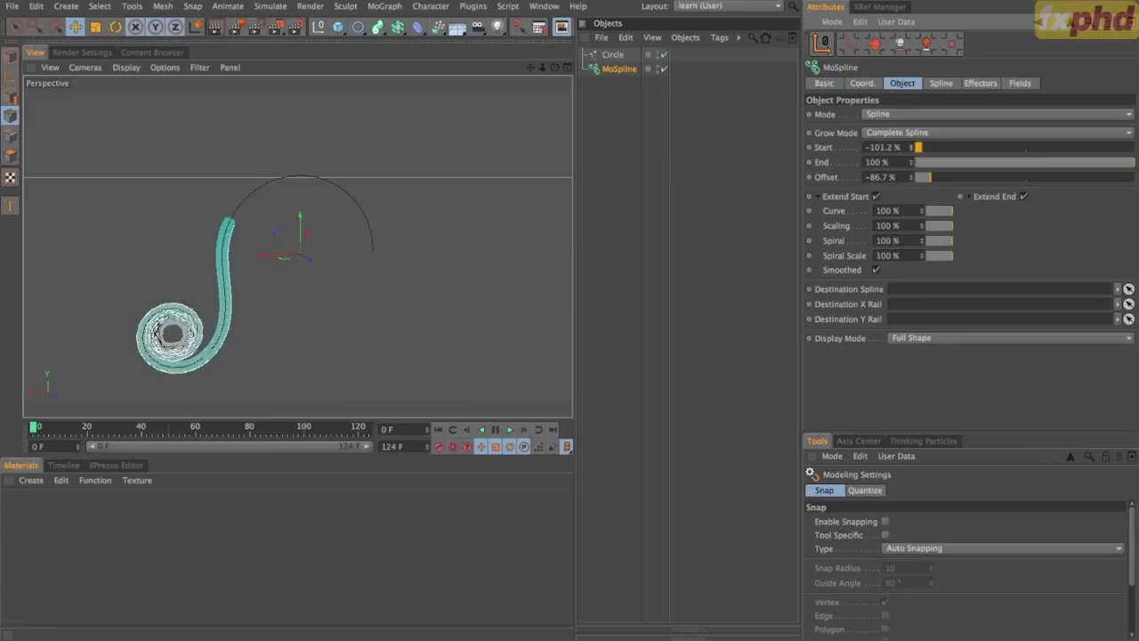
{"action": "left_click", "coordinate": [890, 146]}
{"action": "type", "text": "0"}
{"action": "key", "text": "Return"}
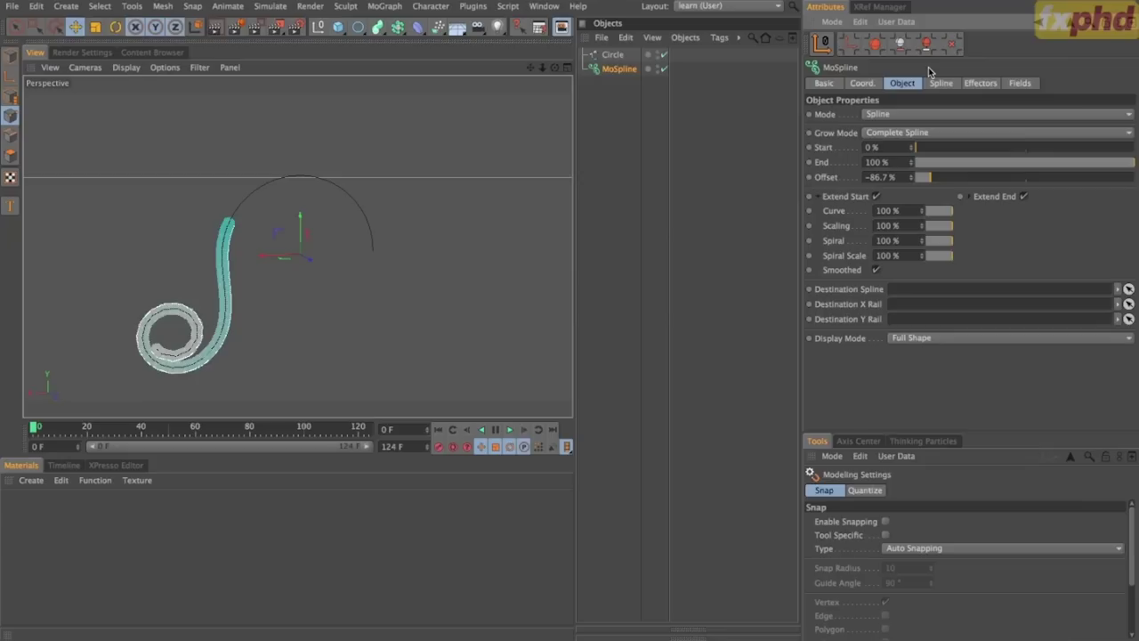
Expand the MoSpline's Source Spline properties, set the Circle's intermediate point Angle to 2°, and inspect the spiral.
{"action": "left_click", "coordinate": [936, 85]}
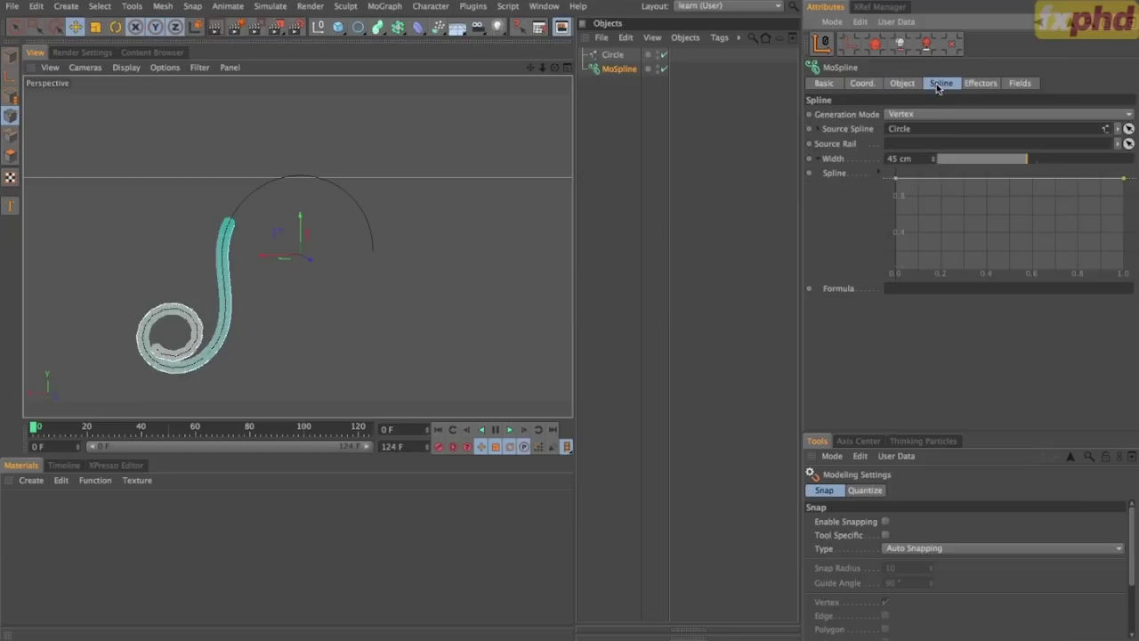
{"action": "left_click", "coordinate": [819, 129]}
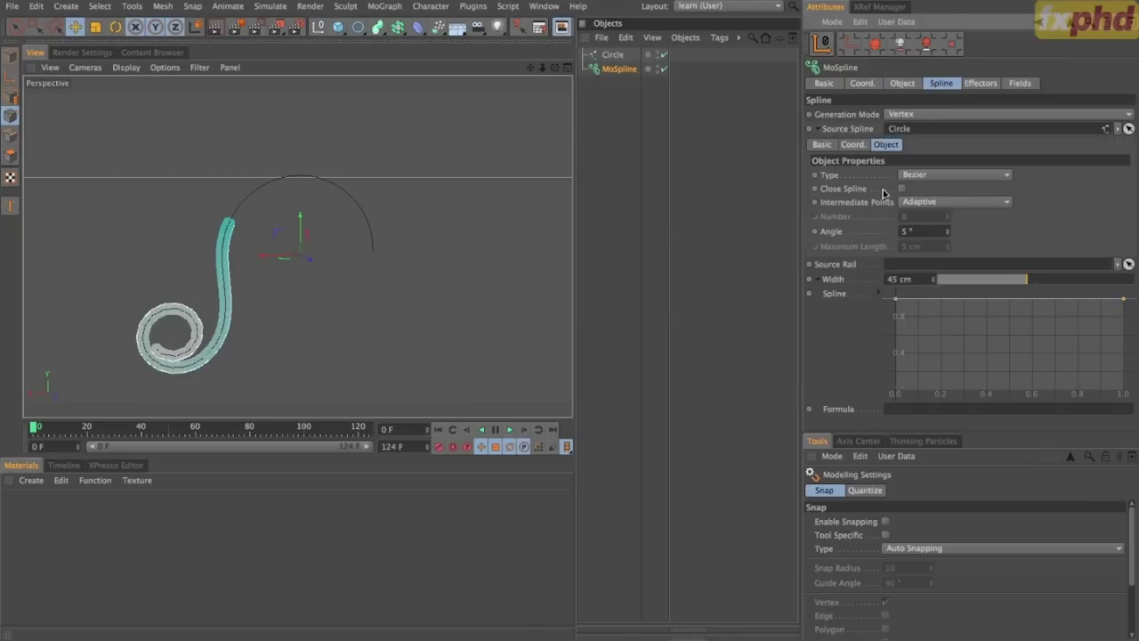
{"action": "double_click", "coordinate": [908, 232]}
{"action": "type", "text": "2"}
{"action": "key", "text": "Return"}
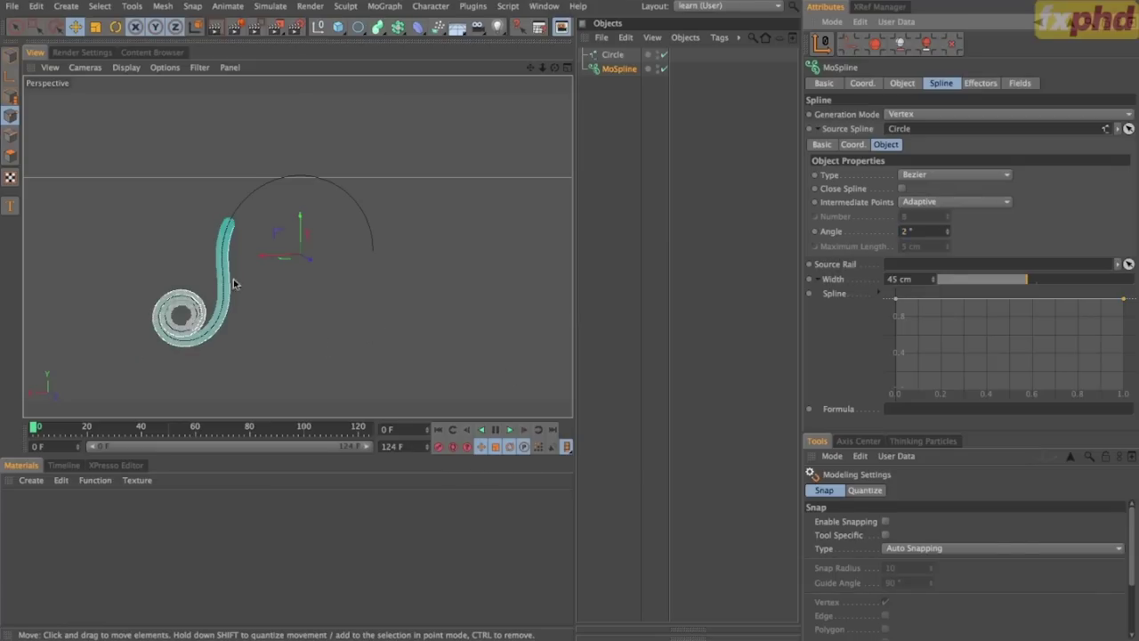
{"action": "scroll", "coordinate": [369, 304], "scroll_direction": "up", "scroll_amount": 5}
{"action": "scroll", "coordinate": [371, 302], "scroll_direction": "down", "scroll_amount": 2}
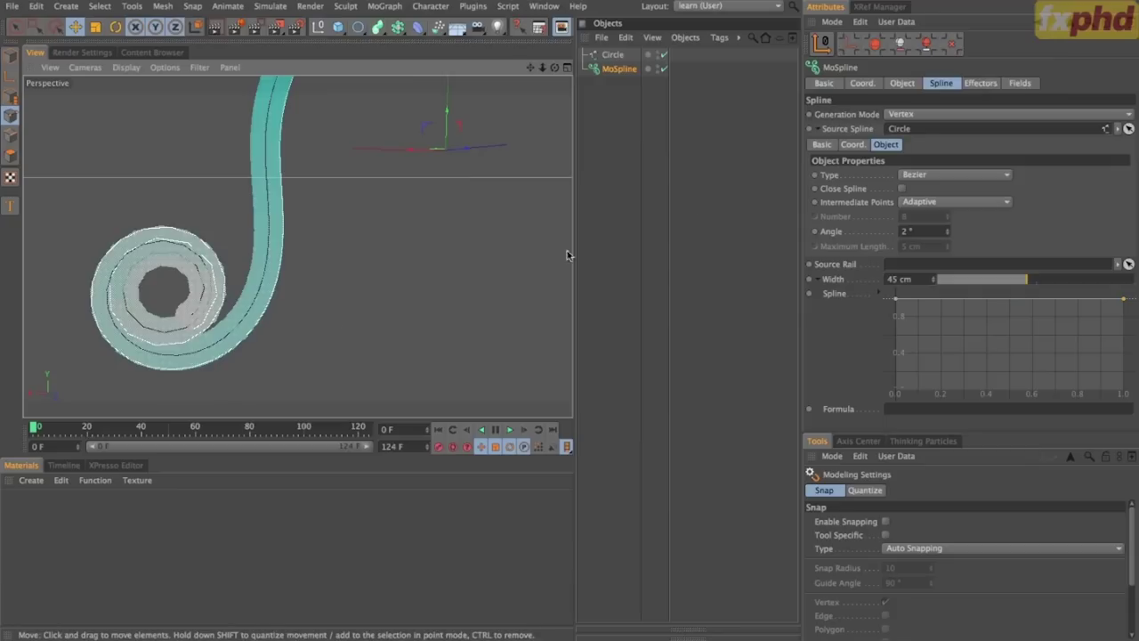
Set the Circle's Intermediate Points to Uniform and check the whole extended shape.
{"action": "left_click", "coordinate": [943, 202]}
{"action": "left_click", "coordinate": [962, 247]}
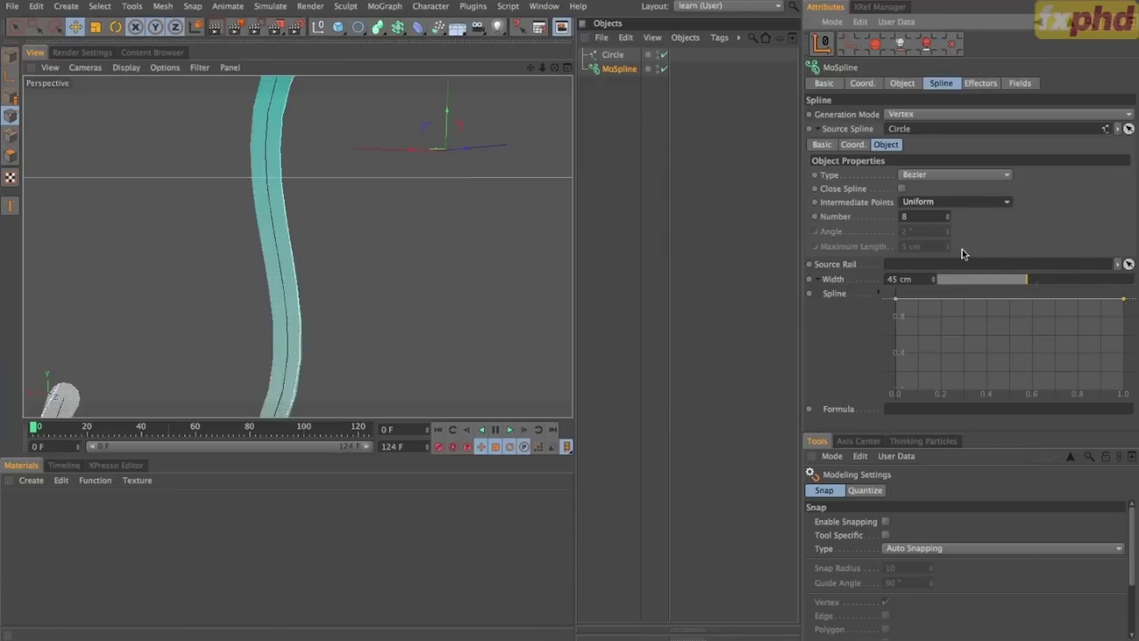
{"action": "right_click_drag", "start_coordinate": [549, 300], "coordinate": [217, 278], "text": "alt"}
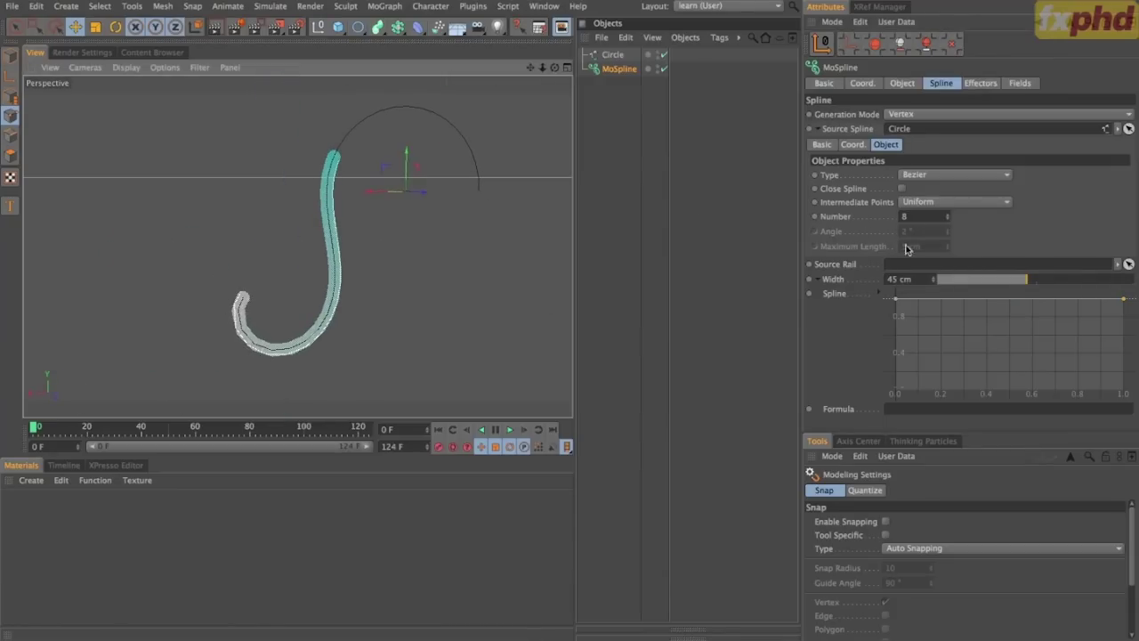
Set the Circle's intermediate point Number to 32 and inspect the spiral's smoothness up close.
{"action": "left_click", "coordinate": [924, 217]}
{"action": "type", "text": "32"}
{"action": "key", "text": "Return"}
{"action": "left_click_drag", "start_coordinate": [234, 229], "coordinate": [480, 262], "text": "alt"}
Set the Circle's Intermediate Points to Adaptive and check the whole spiral shape.
{"action": "left_click", "coordinate": [941, 204]}
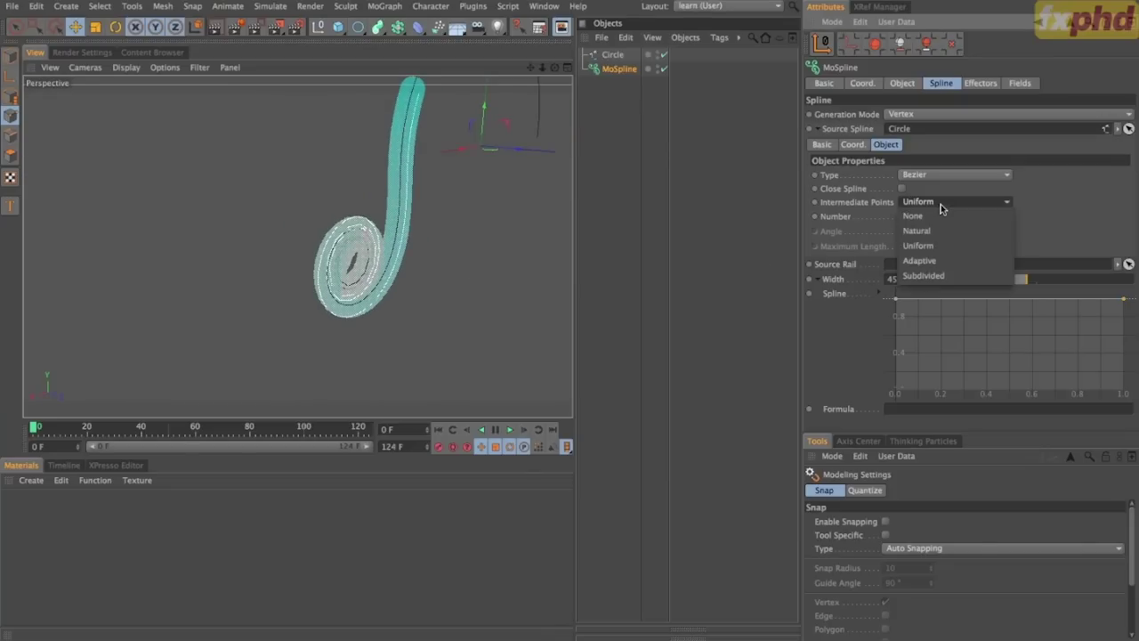
{"action": "left_click", "coordinate": [939, 260]}
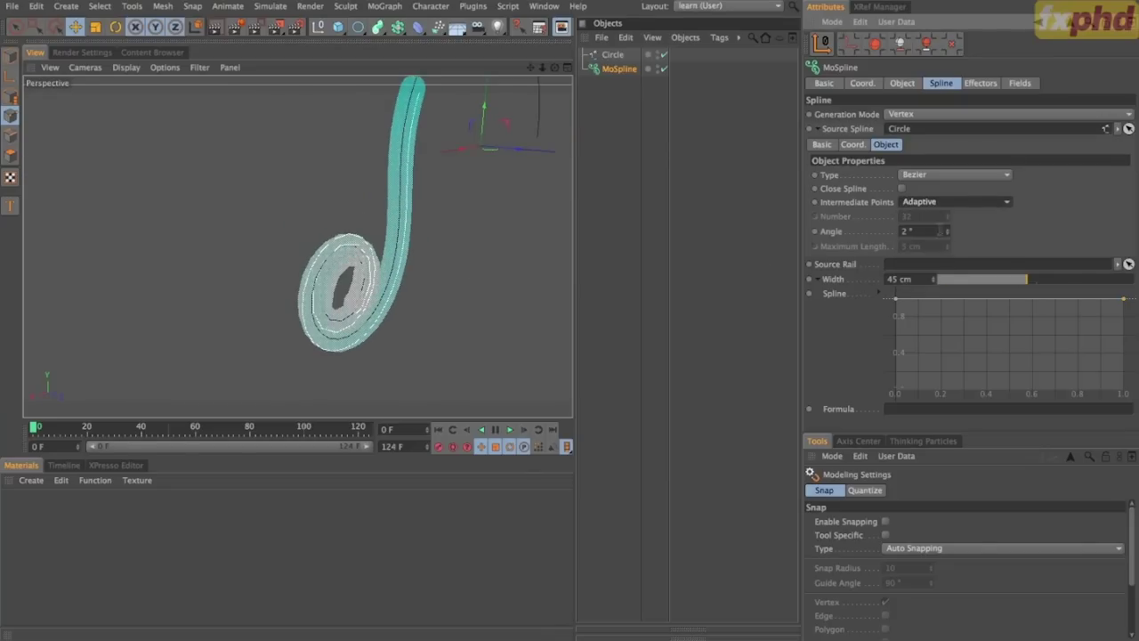
{"action": "left_click_drag", "start_coordinate": [329, 211], "coordinate": [366, 262], "text": "alt"}
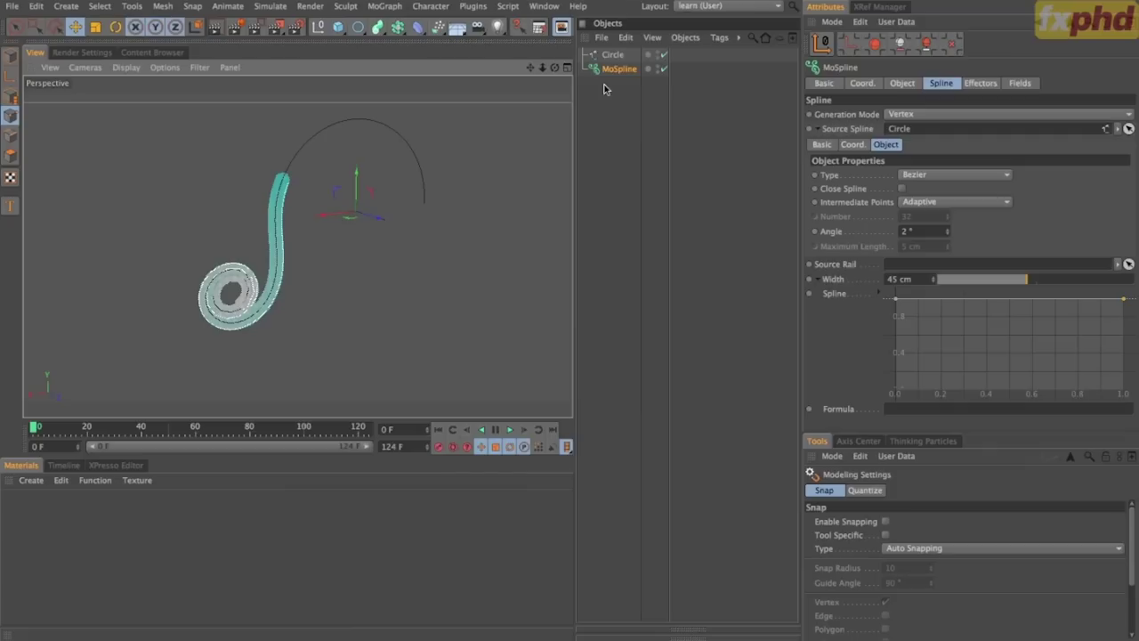
Add a cone with +Z Orientation and a Bottom Radius of 45 cm.
{"action": "left_click_drag", "start_coordinate": [338, 28], "coordinate": [567, 59]}
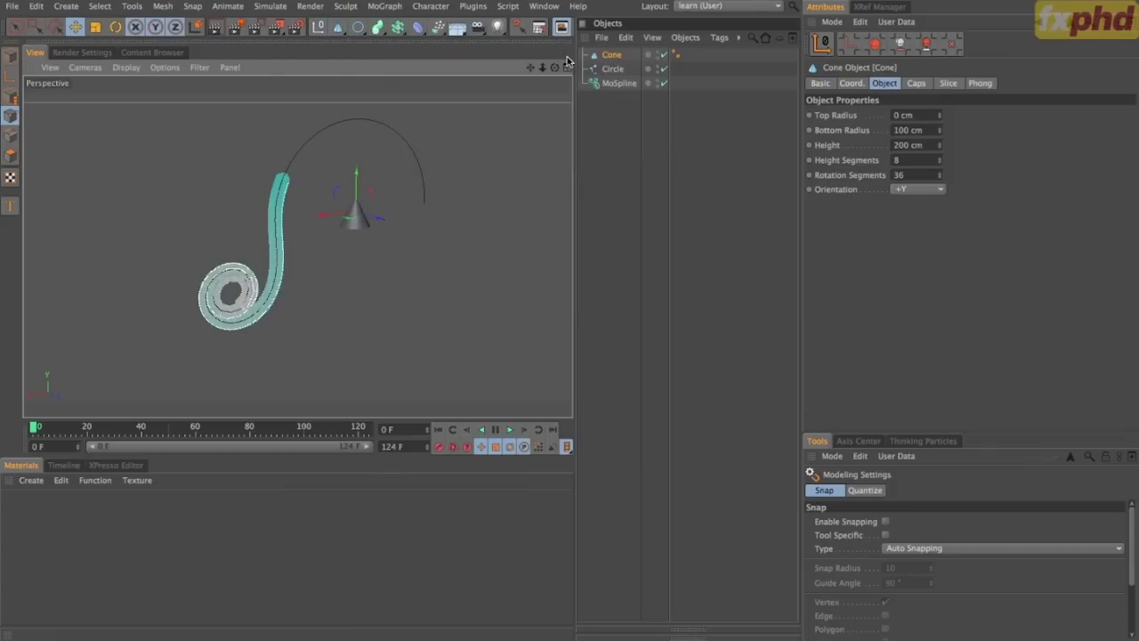
{"action": "left_click", "coordinate": [901, 190]}
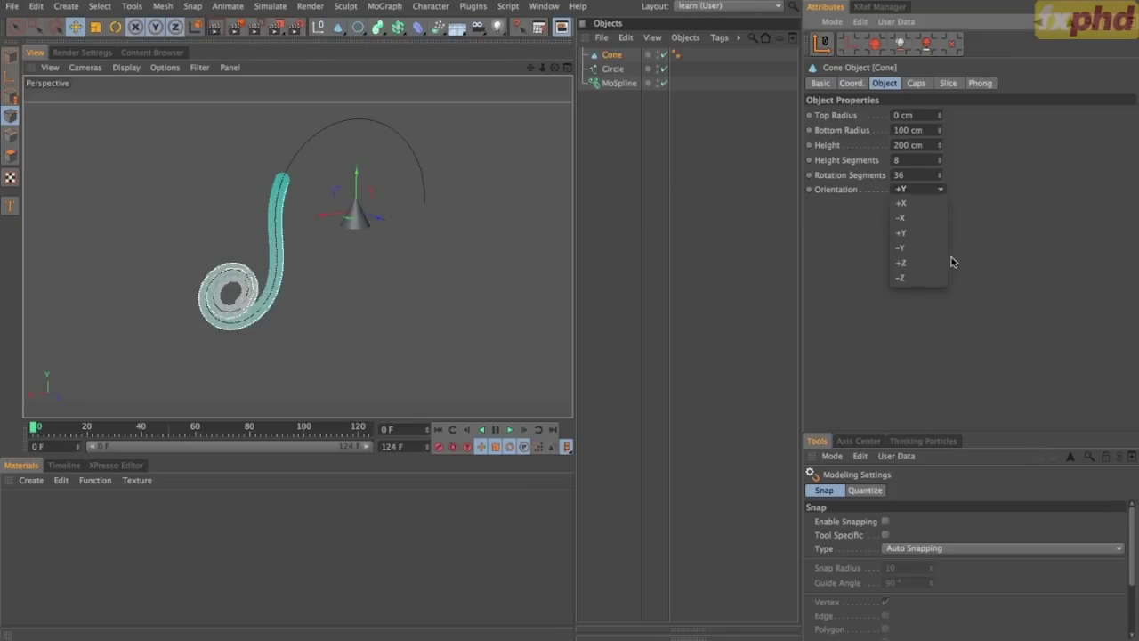
{"action": "left_click", "coordinate": [932, 263]}
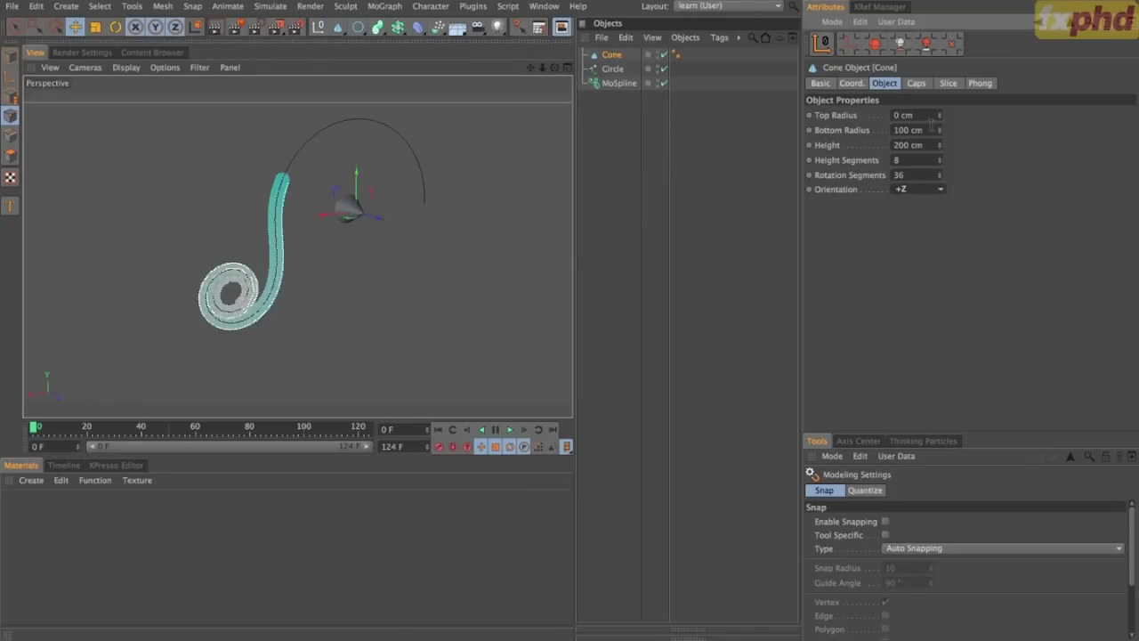
{"action": "left_click_drag", "start_coordinate": [940, 130], "coordinate": [940, 153]}
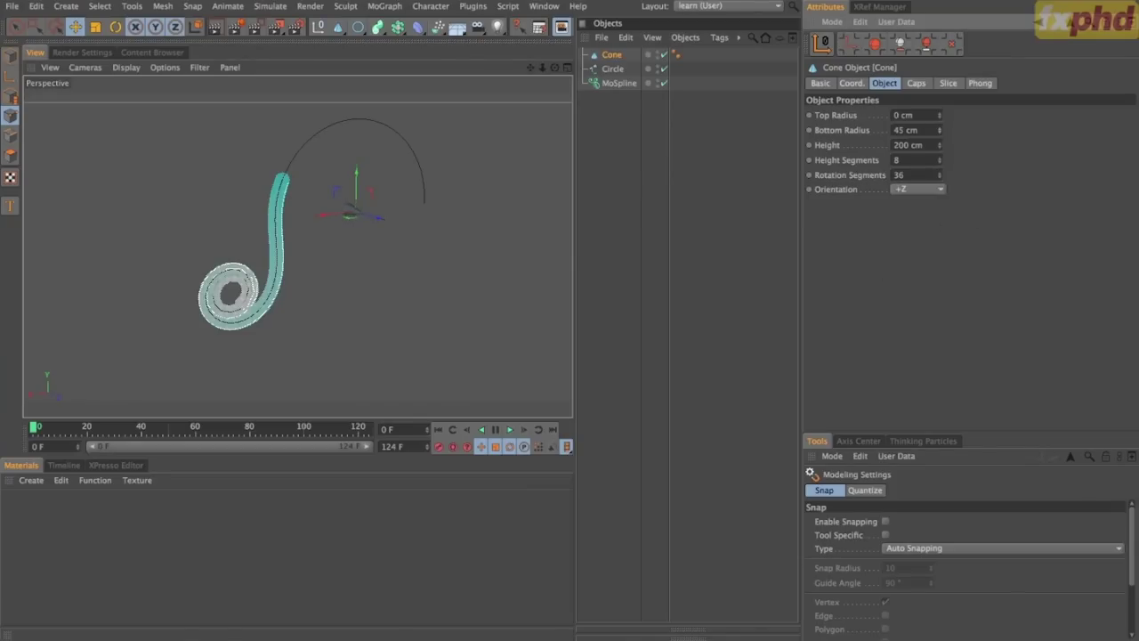
Turn on Use Color for the cone, give it a pure red display colour, and check it in the perspective view.
{"action": "left_click", "coordinate": [829, 85]}
{"action": "left_click", "coordinate": [920, 171]}
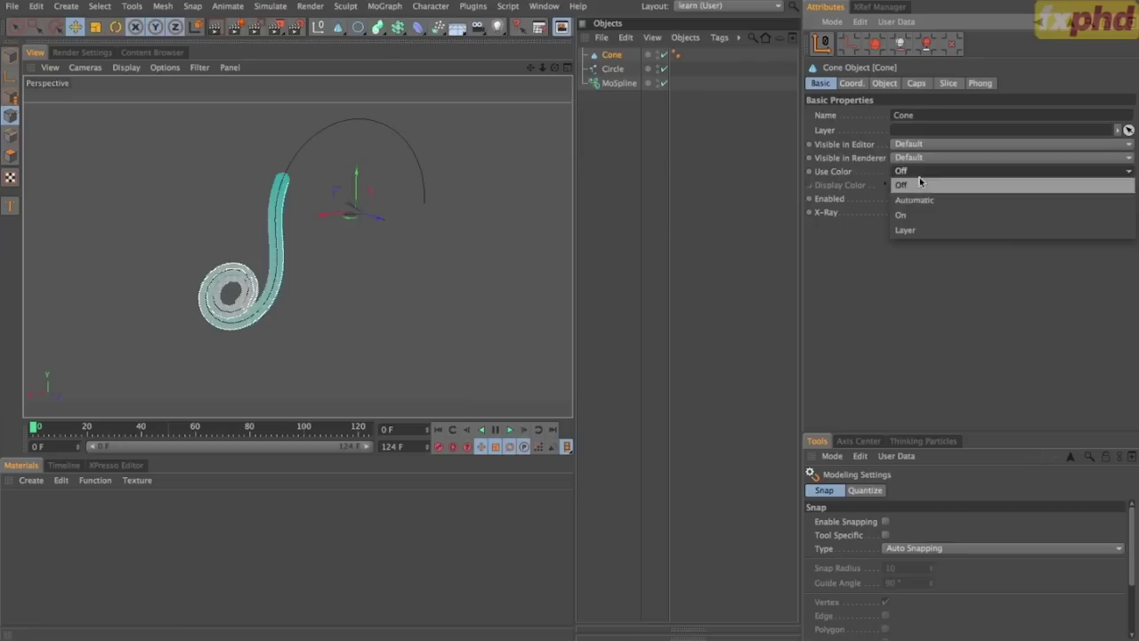
{"action": "left_click", "coordinate": [923, 214]}
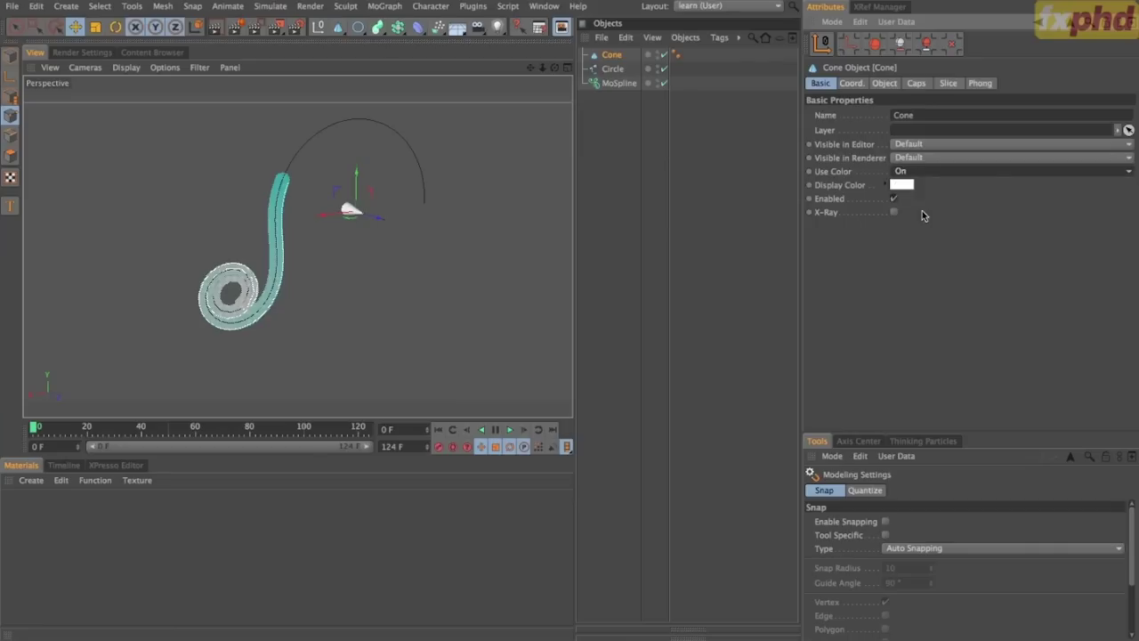
{"action": "left_click", "coordinate": [884, 184]}
{"action": "left_click_drag", "start_coordinate": [969, 208], "coordinate": [1062, 174]}
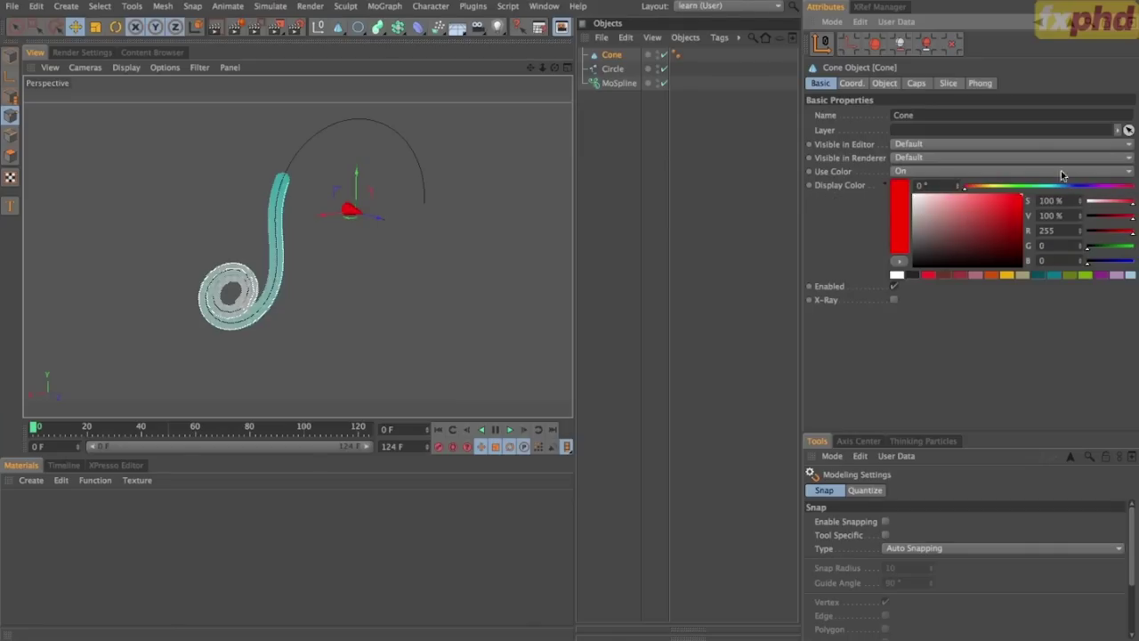
{"action": "left_click", "coordinate": [623, 175]}
{"action": "left_click_drag", "start_coordinate": [566, 196], "coordinate": [267, 225], "text": "alt"}
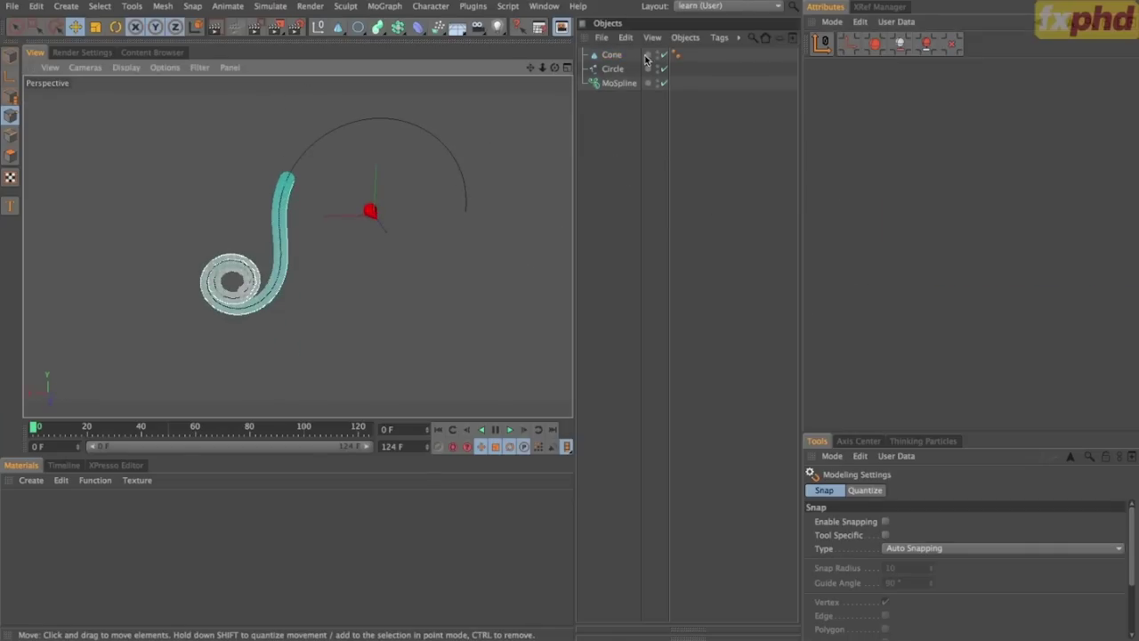
Give the cone an Align to Spline tag with the MoSpline as Spline Path and Tangential enabled.
{"action": "left_click", "coordinate": [612, 54]}
{"action": "left_click", "coordinate": [717, 39]}
{"action": "mouse_move", "coordinate": [720, 58]}
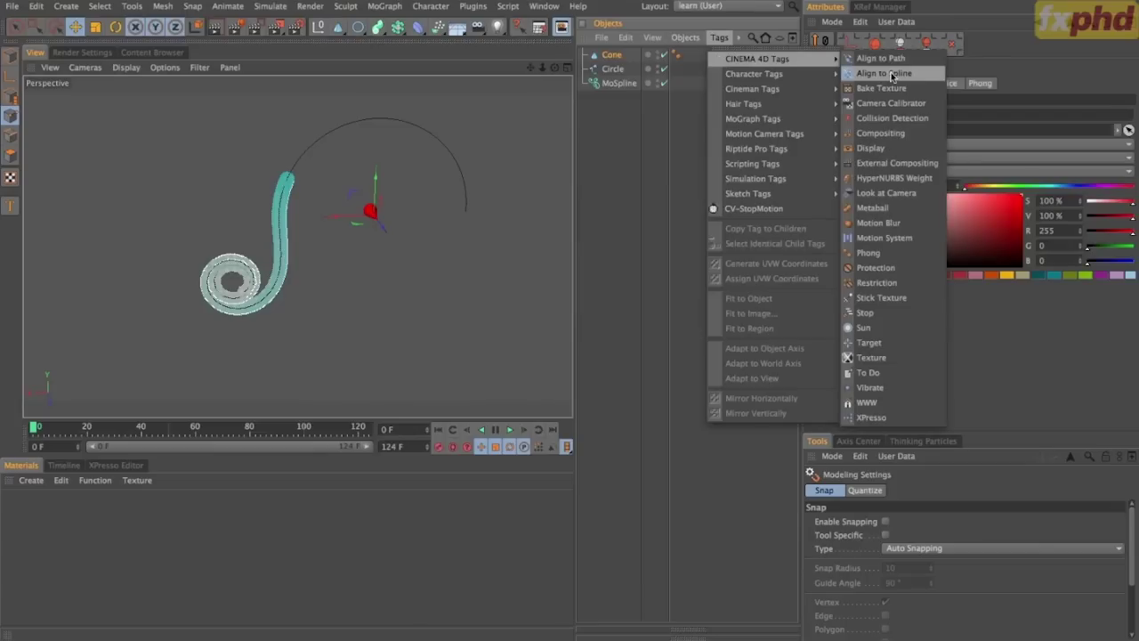
{"action": "left_click", "coordinate": [892, 73]}
{"action": "left_click_drag", "start_coordinate": [621, 90], "coordinate": [894, 119]}
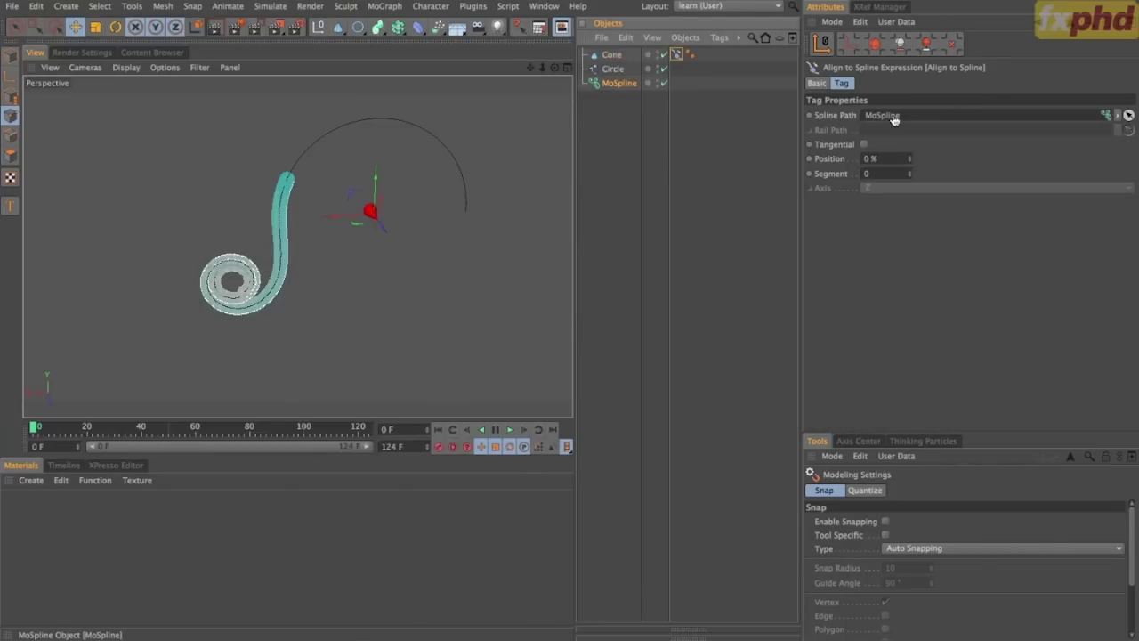
{"action": "left_click", "coordinate": [872, 144]}
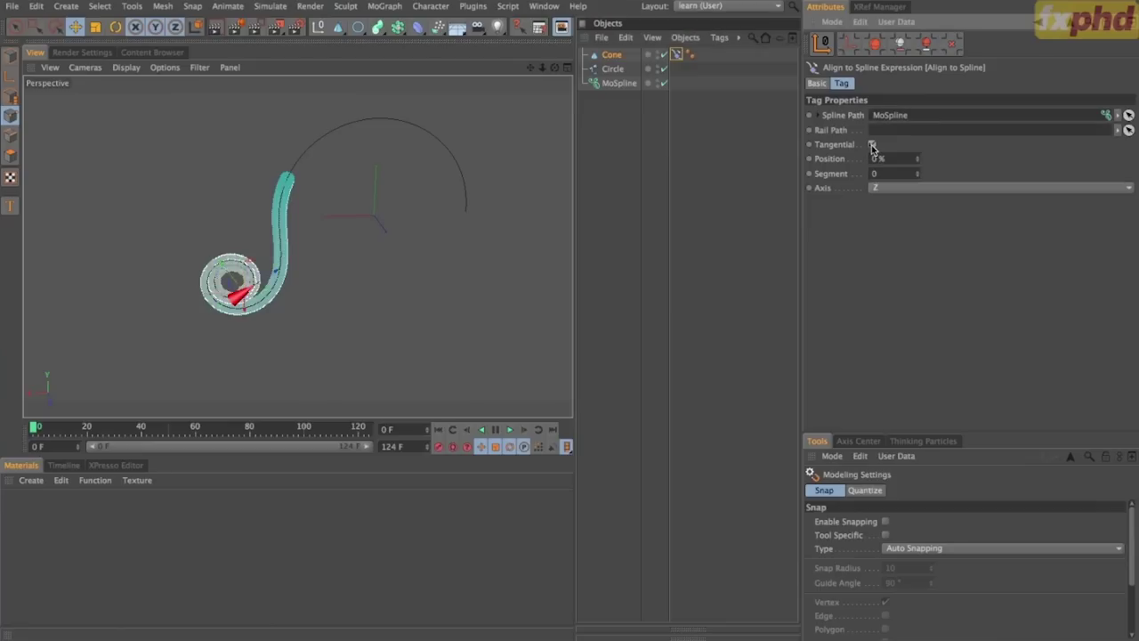
Slide the MoSpline's Offset up to about 25.2 % so the cone travels along the spline.
{"action": "left_click", "coordinate": [620, 82]}
{"action": "left_click", "coordinate": [911, 83]}
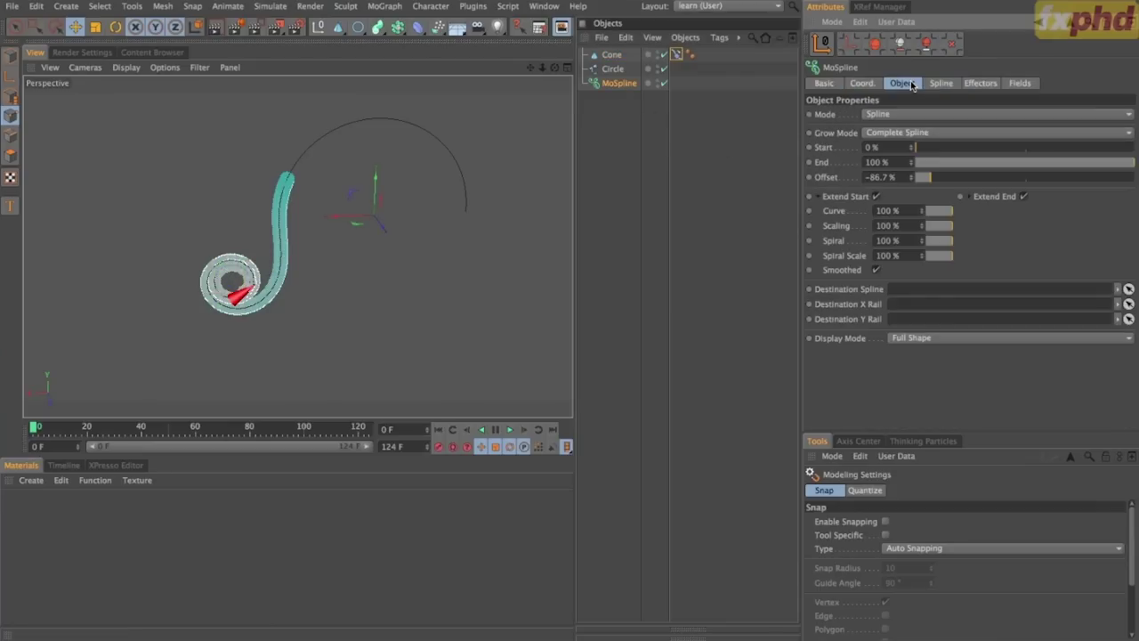
{"action": "left_click_drag", "start_coordinate": [929, 177], "coordinate": [1045, 171]}
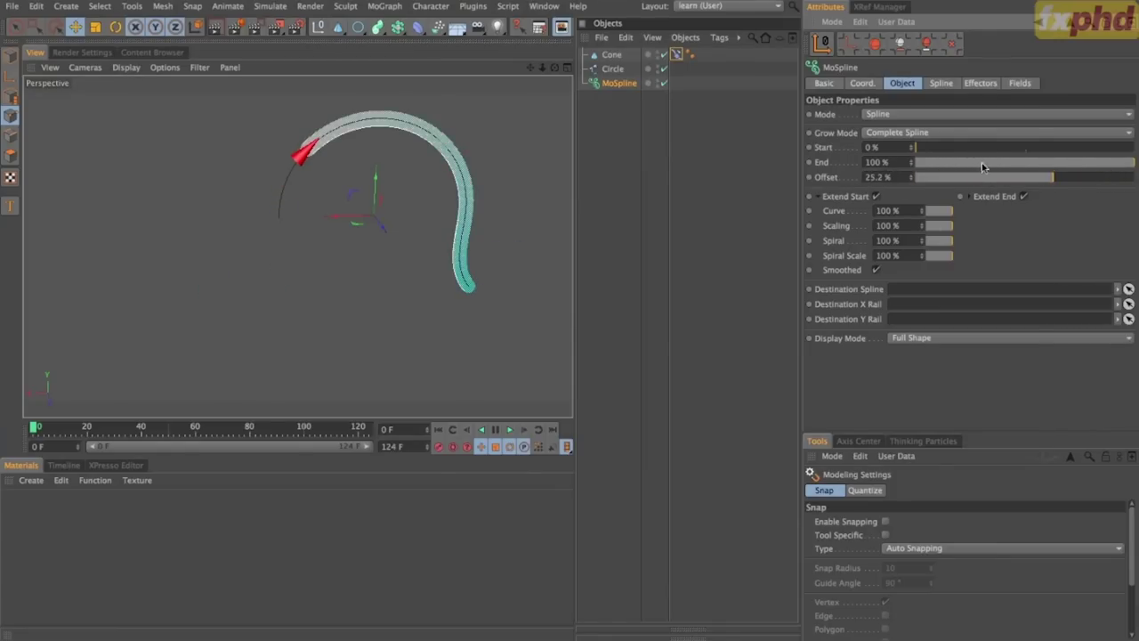
Switch the MoSpline's Display Mode to Line and set its End to 0.1 %.
{"action": "left_click", "coordinate": [939, 338]}
{"action": "left_click", "coordinate": [910, 352]}
{"action": "left_click", "coordinate": [899, 164]}
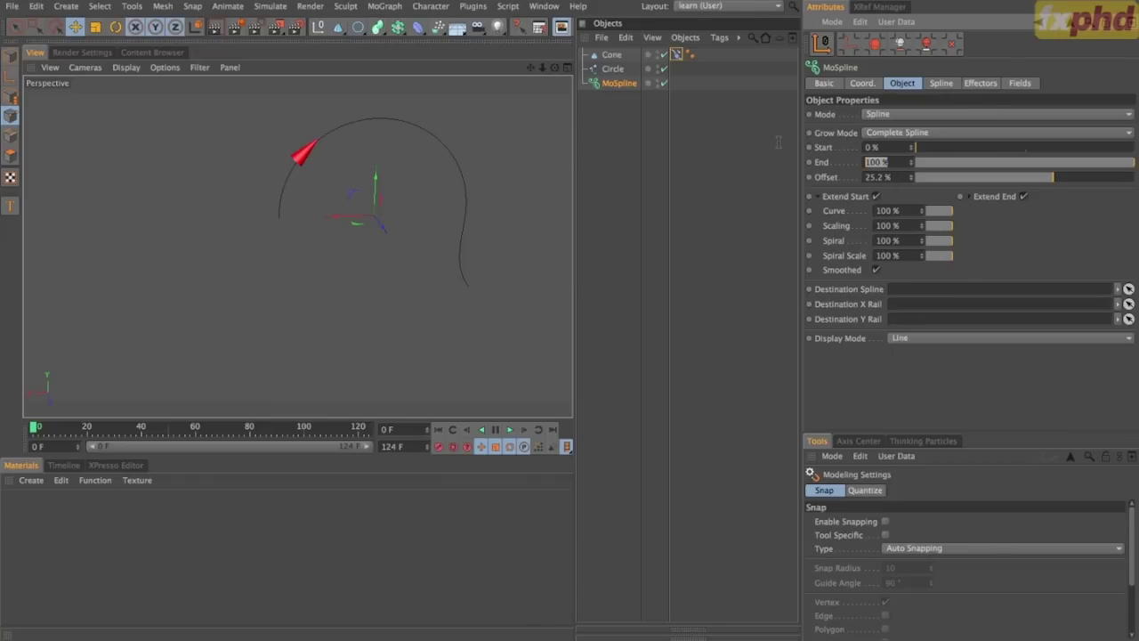
{"action": "type", "text": "0.1"}
{"action": "key", "text": "Return"}
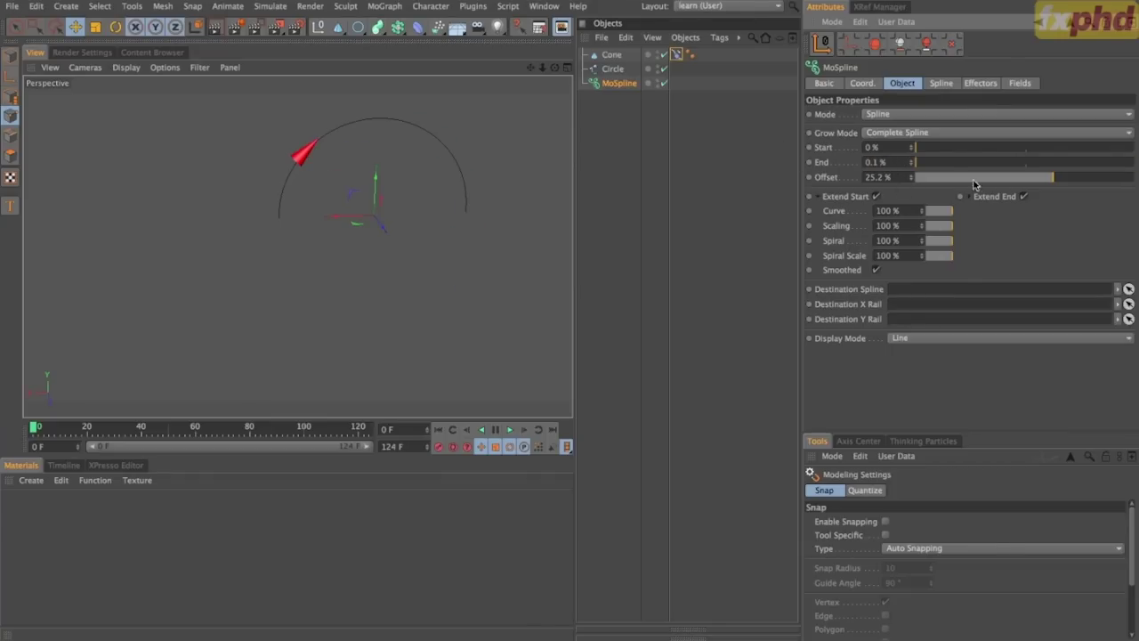
Raise the MoSpline's Offset to about 151.5 % and expand the Extend End options.
{"action": "mouse_move", "coordinate": [908, 178]}
{"action": "left_mouse_down"}
{"action": "mouse_move", "coordinate": [867, 178]}
{"action": "mouse_move", "coordinate": [948, 178]}
{"action": "mouse_move", "coordinate": [925, 178]}
{"action": "left_mouse_up"}
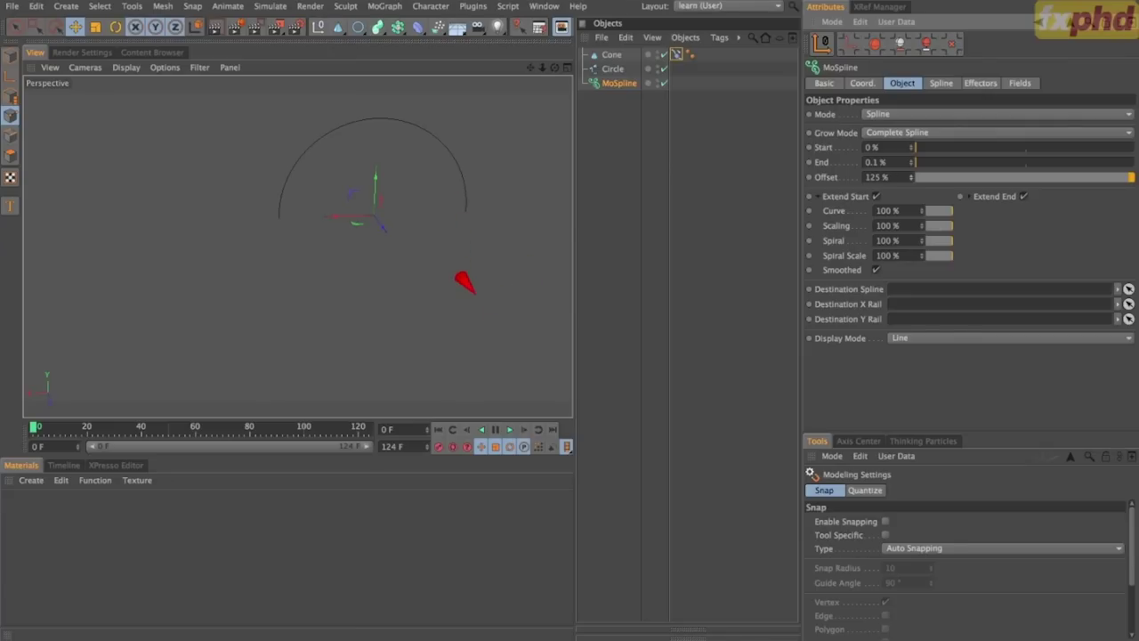
{"action": "left_click_drag", "start_coordinate": [925, 178], "coordinate": [915, 181]}
{"action": "left_click", "coordinate": [971, 198]}
{"action": "mouse_move", "coordinate": [1102, 211]}
{"action": "left_mouse_down"}
{"action": "mouse_move", "coordinate": [1061, 217]}
{"action": "mouse_move", "coordinate": [1117, 215]}
{"action": "left_mouse_up"}
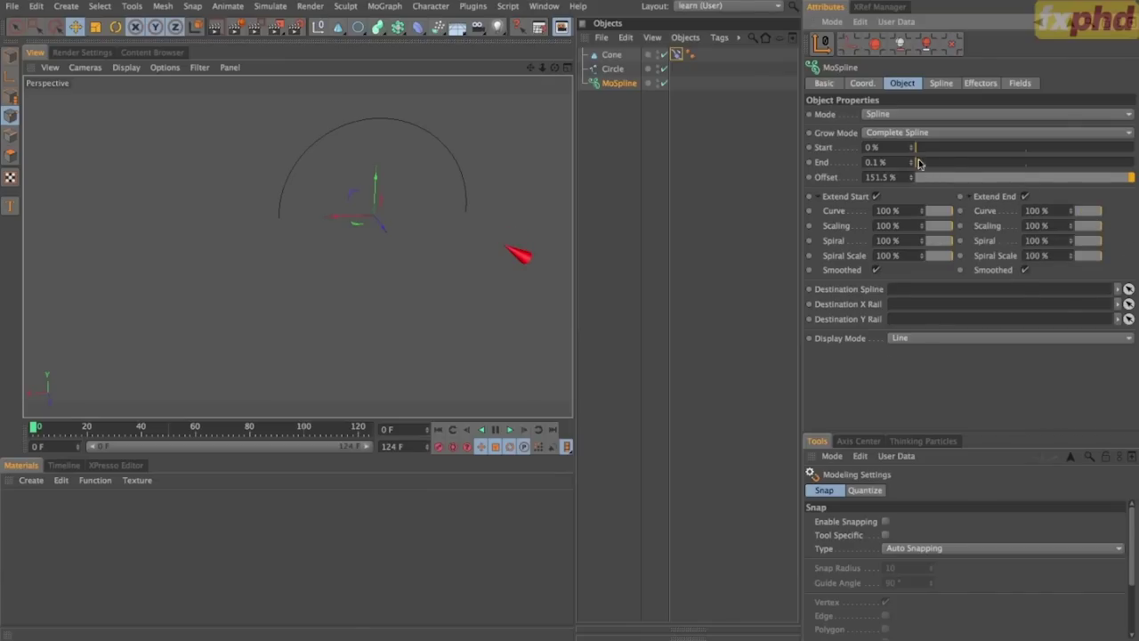
Set the MoSpline's End to 100 % and its Extend End Spiral to about 23.1 % with Spiral Scale about 203.7 %.
{"action": "left_click_drag", "start_coordinate": [919, 164], "coordinate": [1134, 163]}
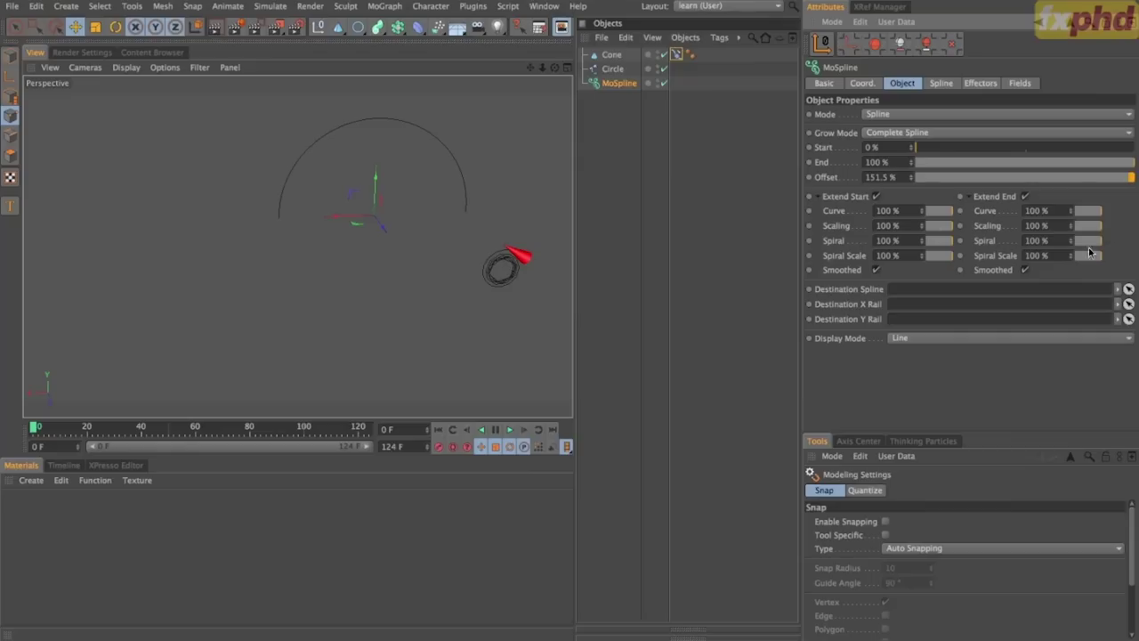
{"action": "left_click_drag", "start_coordinate": [1100, 258], "coordinate": [1072, 264]}
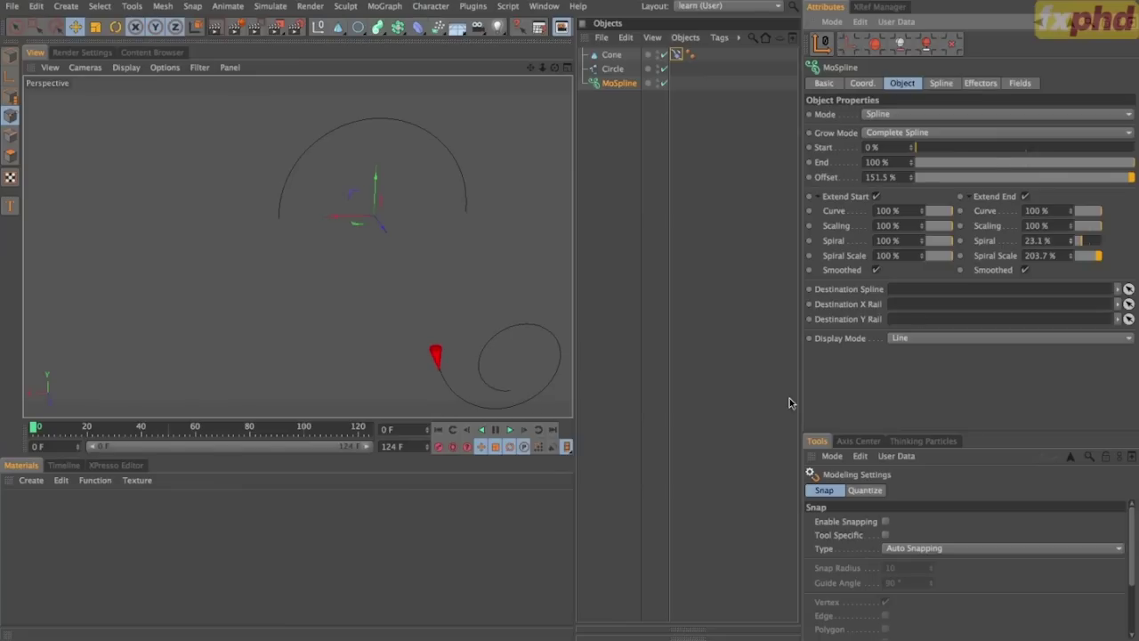
Move the cone back along the path by lowering the MoSpline's Offset to 100 % and on to about 31.8 %.
{"action": "mouse_move", "coordinate": [1130, 181]}
{"action": "left_mouse_down"}
{"action": "mouse_move", "coordinate": [1024, 181]}
{"action": "mouse_move", "coordinate": [1130, 180]}
{"action": "left_mouse_up"}
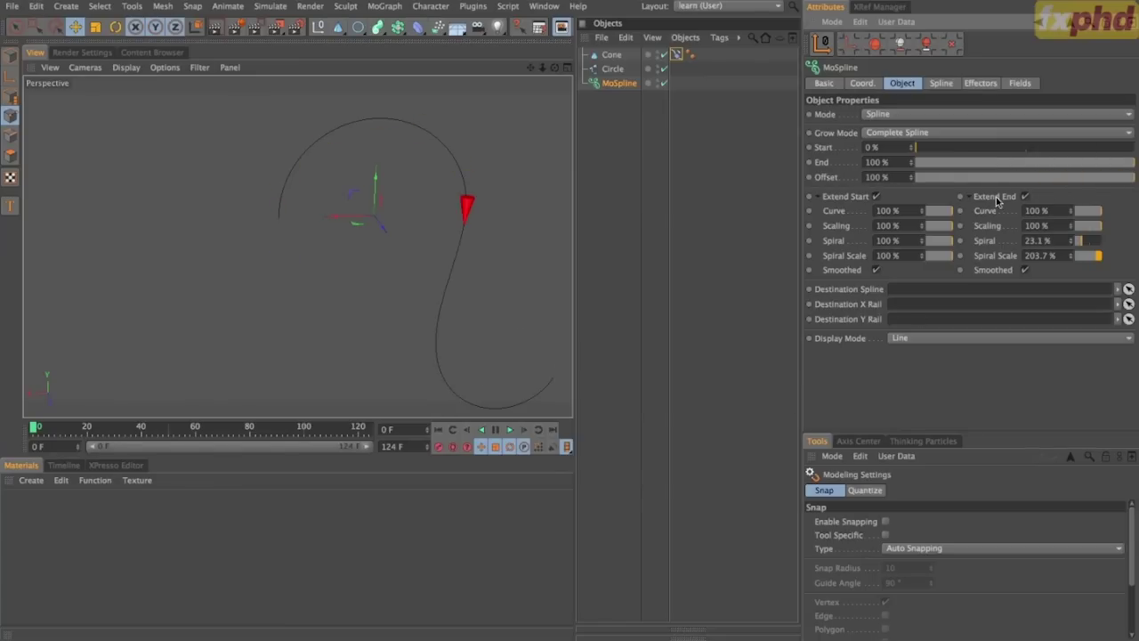
{"action": "mouse_move", "coordinate": [912, 180]}
{"action": "left_mouse_down"}
{"action": "mouse_move", "coordinate": [912, 168]}
{"action": "mouse_move", "coordinate": [913, 203]}
{"action": "mouse_move", "coordinate": [913, 186]}
{"action": "left_mouse_up"}
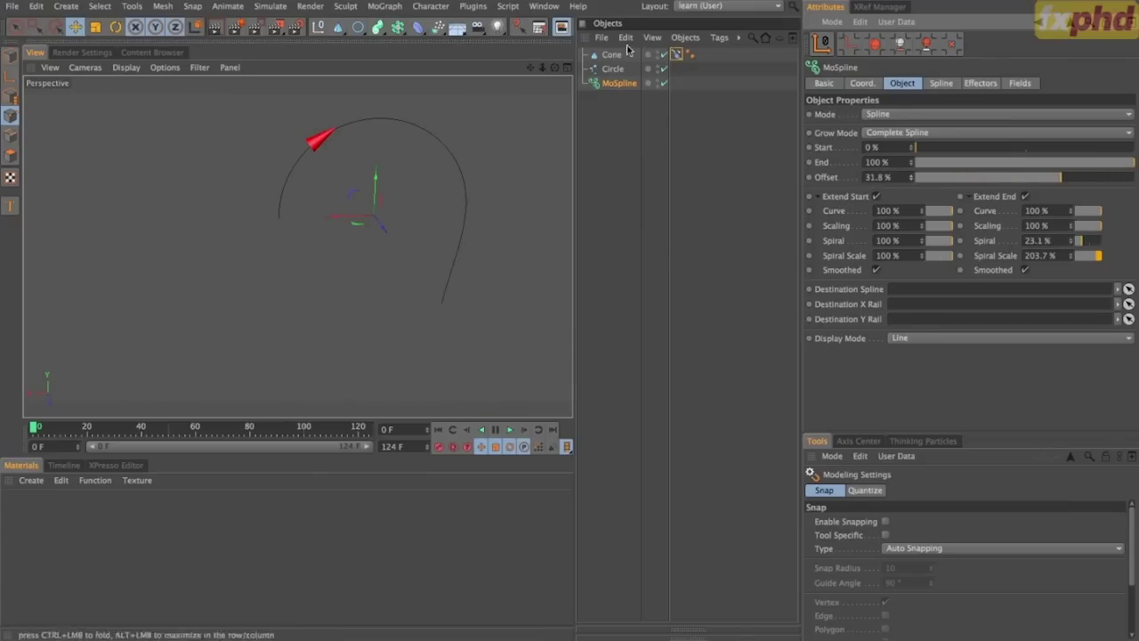
Delete the cone, the circle and the MoSpline to empty the scene.
{"action": "left_click", "coordinate": [593, 129]}
{"action": "left_click_drag", "start_coordinate": [617, 116], "coordinate": [585, 41]}
{"action": "key", "text": "Delete"}
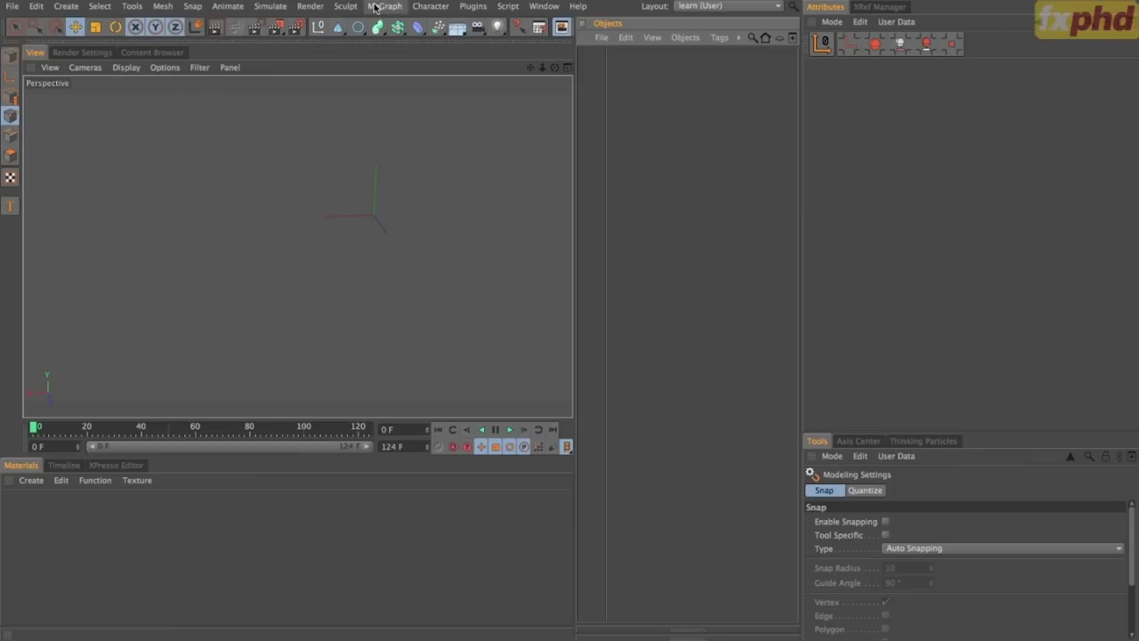
Draw a three-point S-shaped Bezier spline in the front view and inspect it in perspective.
{"action": "key", "text": "F3"}
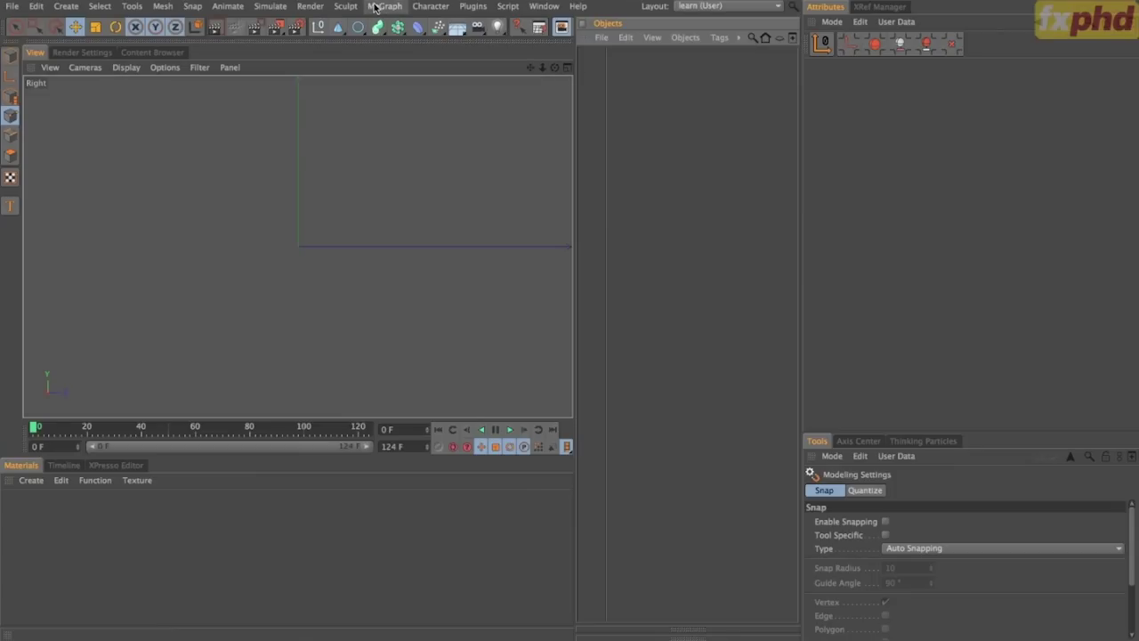
{"action": "left_click", "coordinate": [358, 26]}
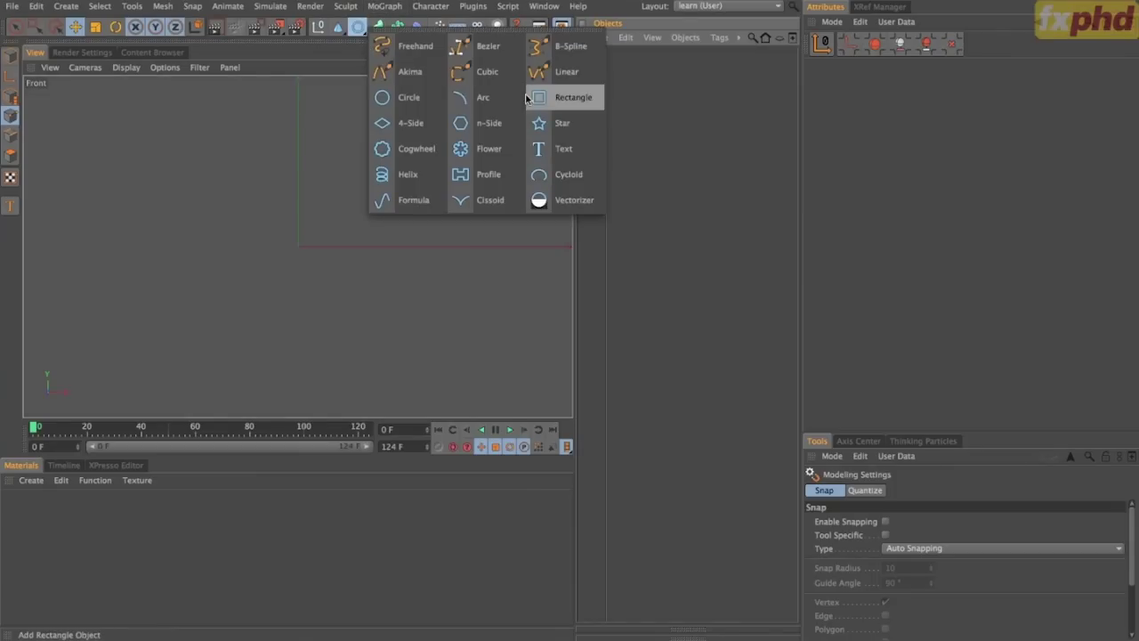
{"action": "left_click", "coordinate": [481, 46]}
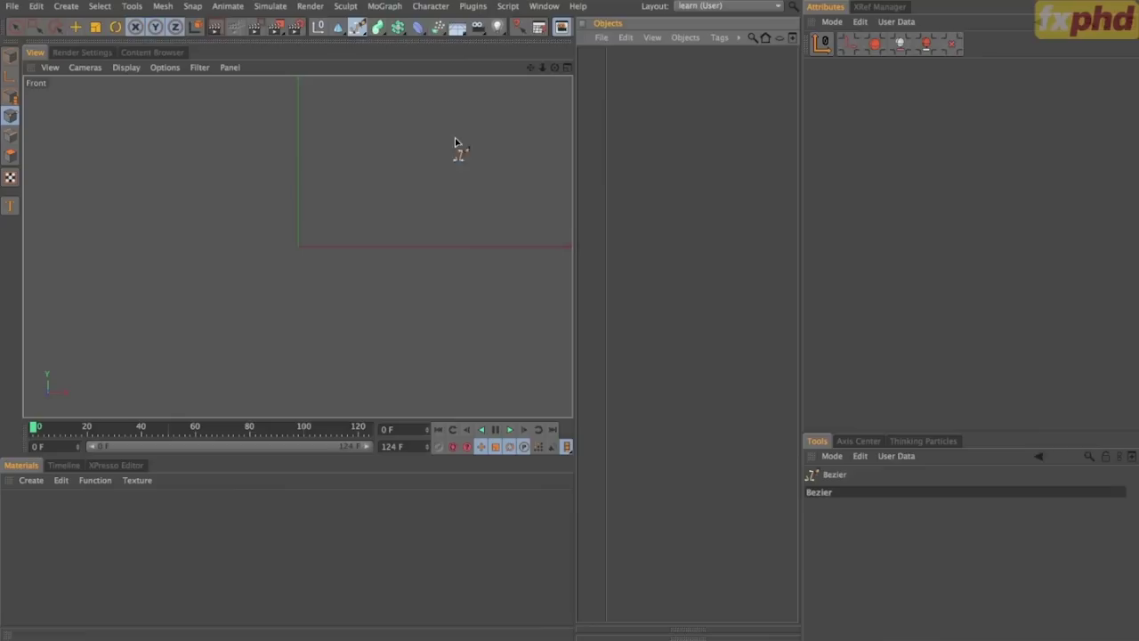
{"action": "left_click_drag", "start_coordinate": [92, 274], "coordinate": [147, 346]}
{"action": "left_click_drag", "start_coordinate": [276, 269], "coordinate": [225, 143]}
{"action": "left_click_drag", "start_coordinate": [413, 158], "coordinate": [510, 210]}
{"action": "key", "text": "F1"}
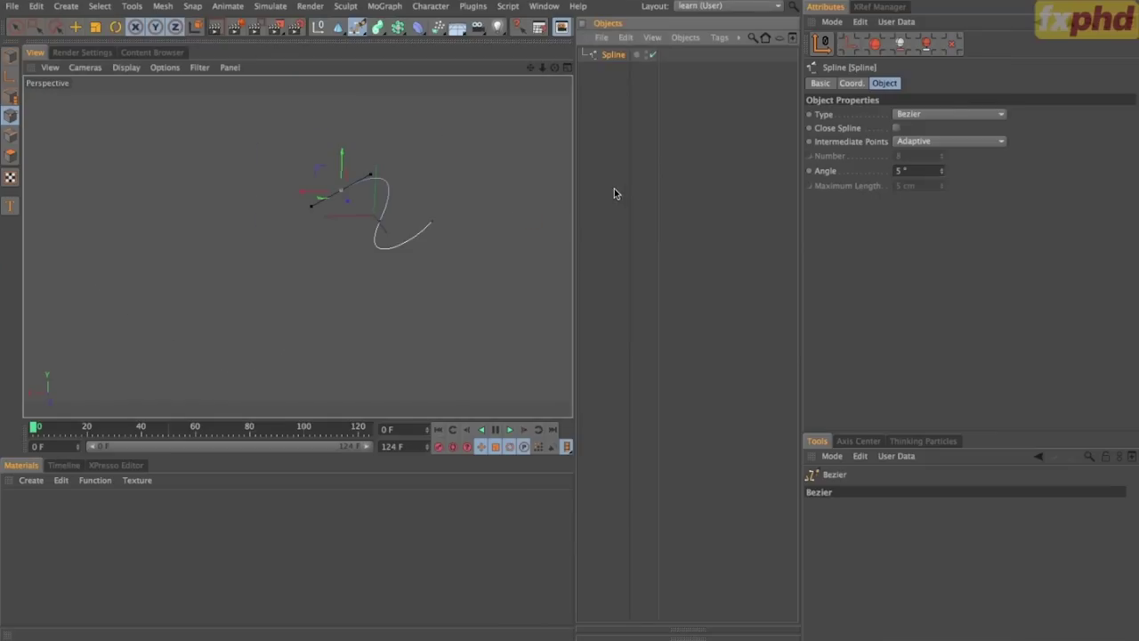
{"action": "left_click_drag", "start_coordinate": [415, 247], "coordinate": [386, 242], "text": "alt"}
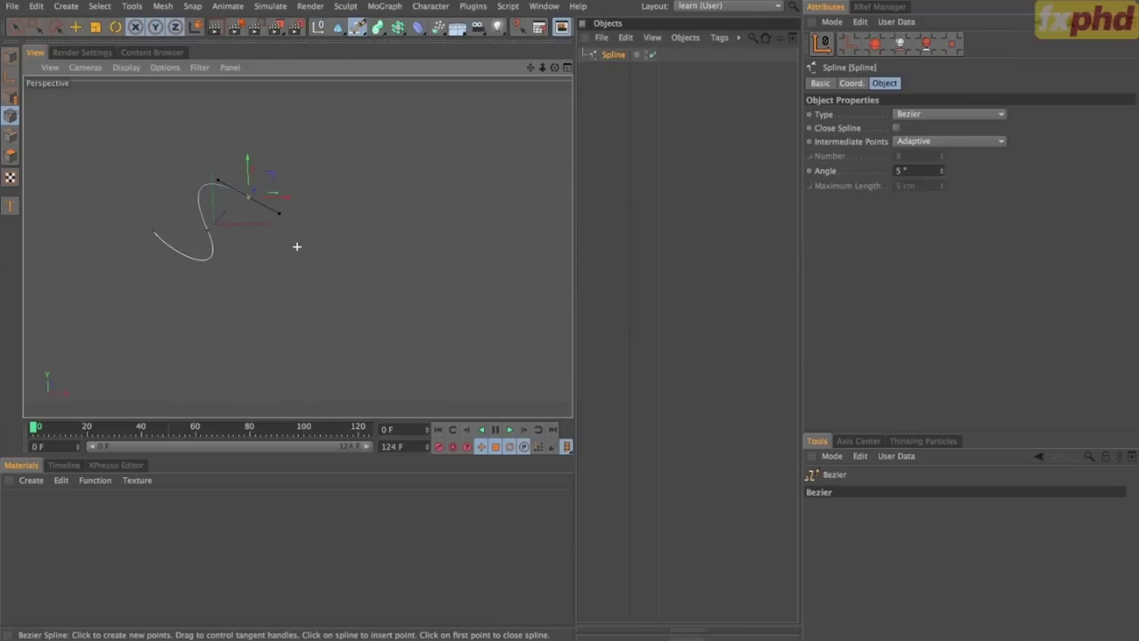
{"action": "key", "text": "h"}
{"action": "scroll", "coordinate": [336, 305], "scroll_direction": "down", "scroll_amount": 5}
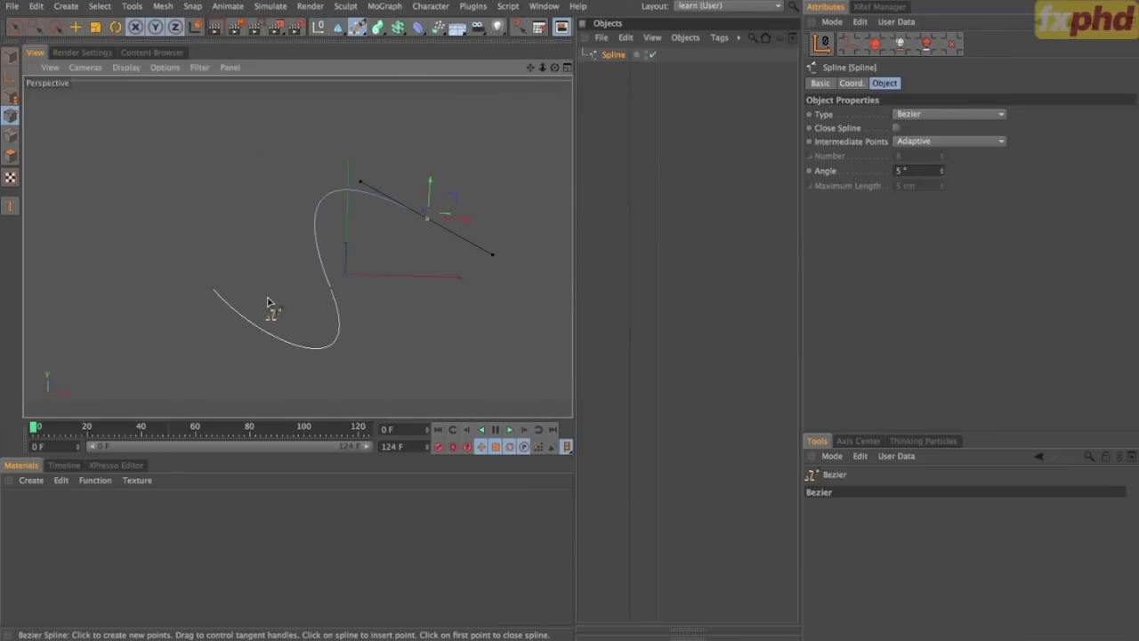
{"action": "left_click_drag", "start_coordinate": [293, 349], "coordinate": [366, 351], "text": "alt"}
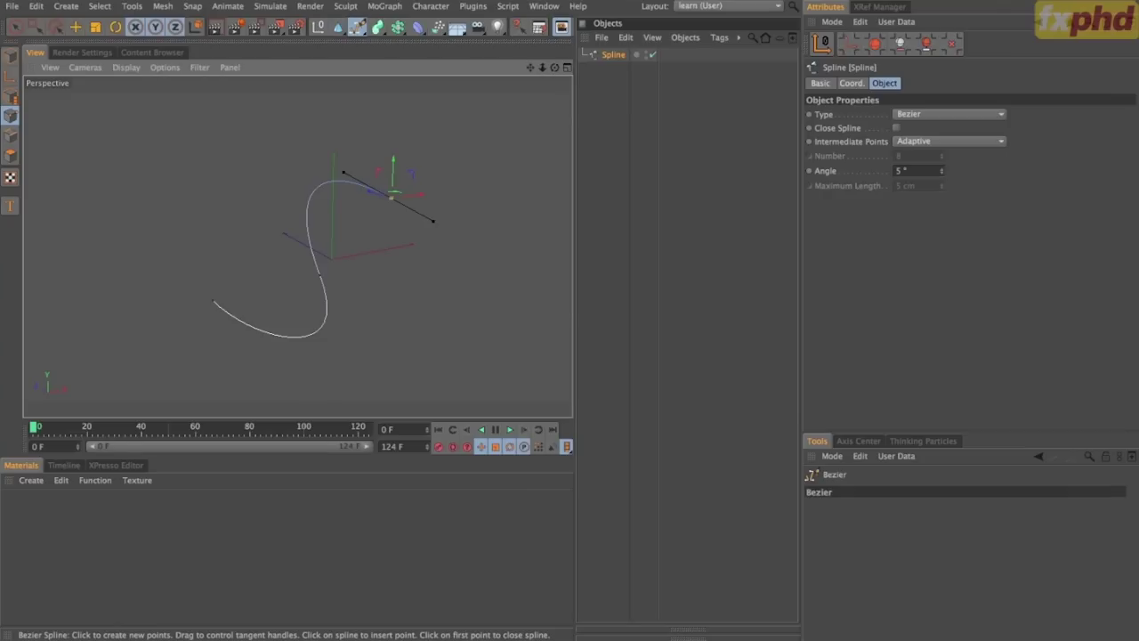
Put the spline in a Sweep NURBS with a circle profile and scale the circle to a radius of about 58 cm.
{"action": "left_click_drag", "start_coordinate": [377, 32], "coordinate": [407, 99], "text": "alt"}
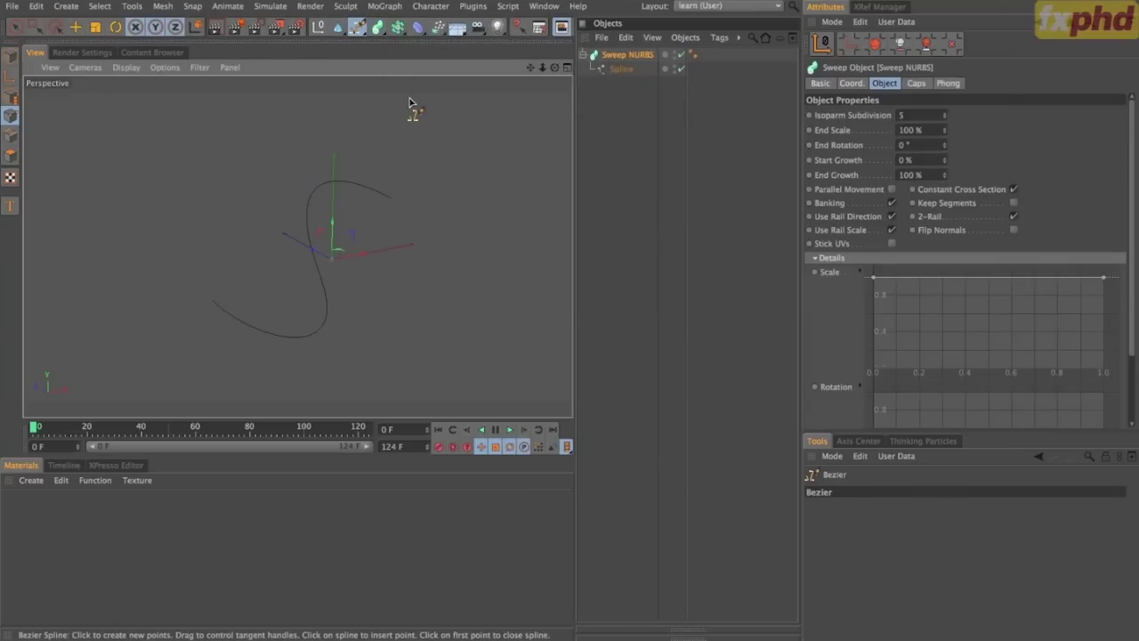
{"action": "left_click_drag", "start_coordinate": [358, 27], "coordinate": [415, 102], "text": "shift"}
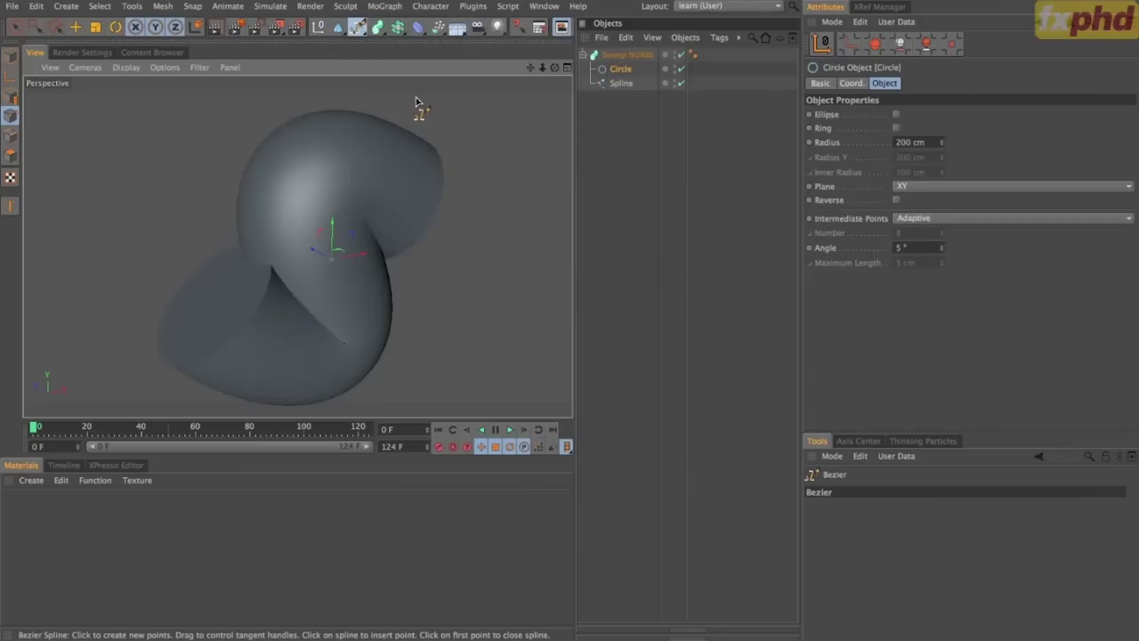
{"action": "key", "text": "t"}
{"action": "left_click_drag", "start_coordinate": [438, 213], "coordinate": [178, 276]}
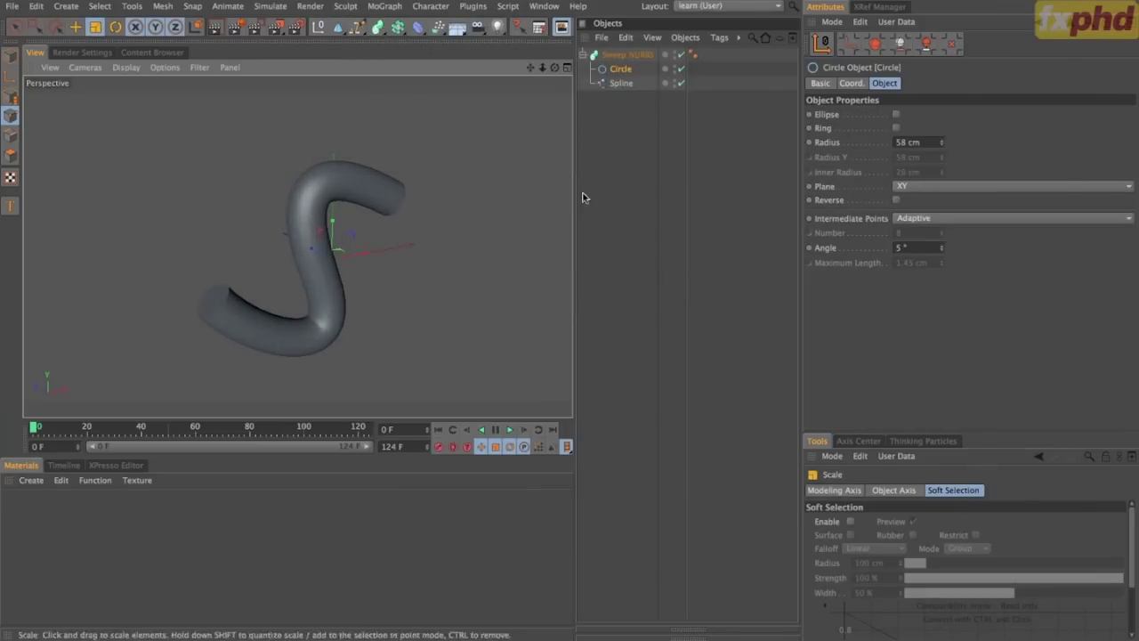
Taper the Sweep NURBS to a point by pulling the end of its Scale curve down to zero.
{"action": "left_click", "coordinate": [625, 55]}
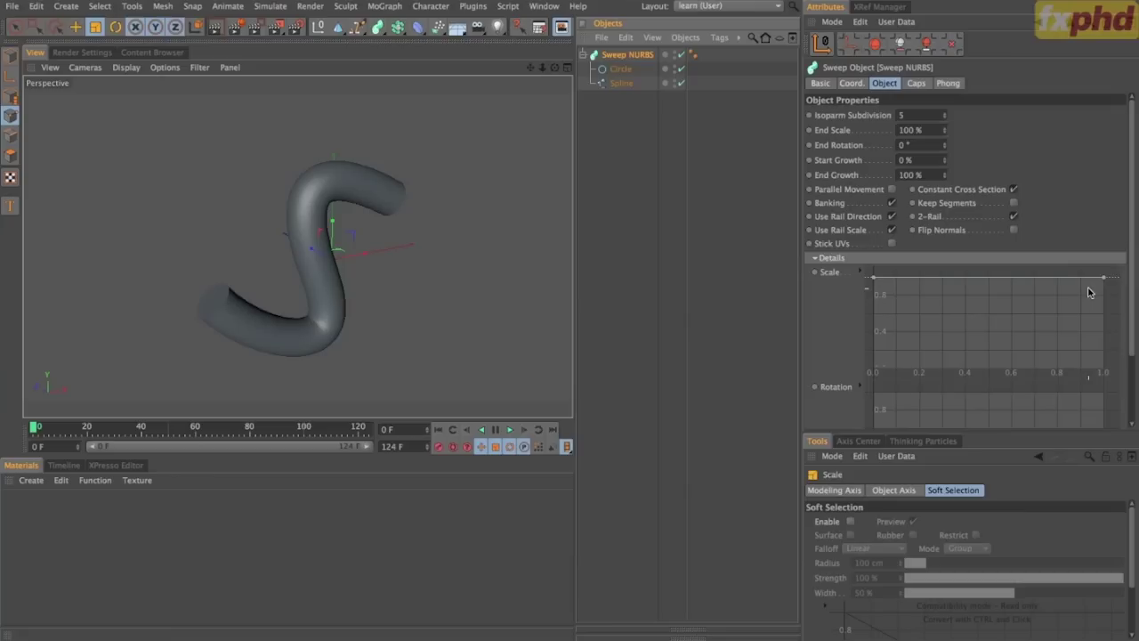
{"action": "left_click_drag", "start_coordinate": [1104, 278], "coordinate": [1107, 381]}
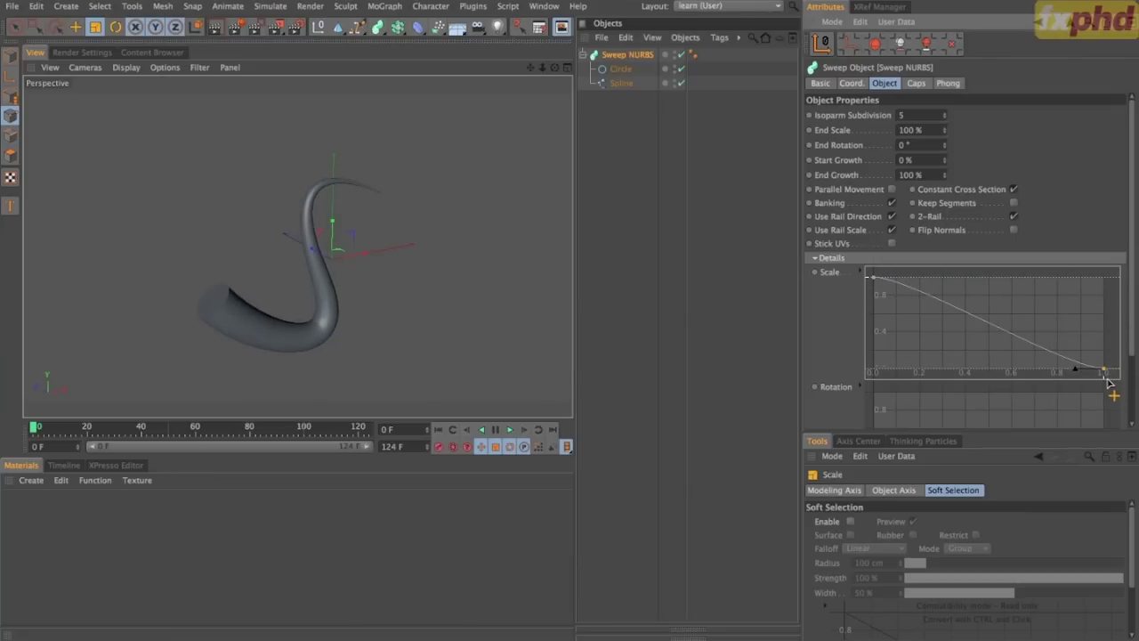
Turn Use Color on for the Sweep NURBS with a white display color and inspect the tapered shape in perspective.
{"action": "left_click", "coordinate": [646, 57]}
{"action": "left_click", "coordinate": [820, 83]}
{"action": "left_click", "coordinate": [923, 171]}
{"action": "left_click", "coordinate": [930, 213]}
{"action": "left_click_drag", "start_coordinate": [287, 345], "coordinate": [270, 307], "text": "alt"}
{"action": "middle_click_drag", "start_coordinate": [298, 310], "coordinate": [279, 297], "text": "alt"}
{"action": "left_click_drag", "start_coordinate": [279, 296], "coordinate": [308, 284], "text": "alt"}
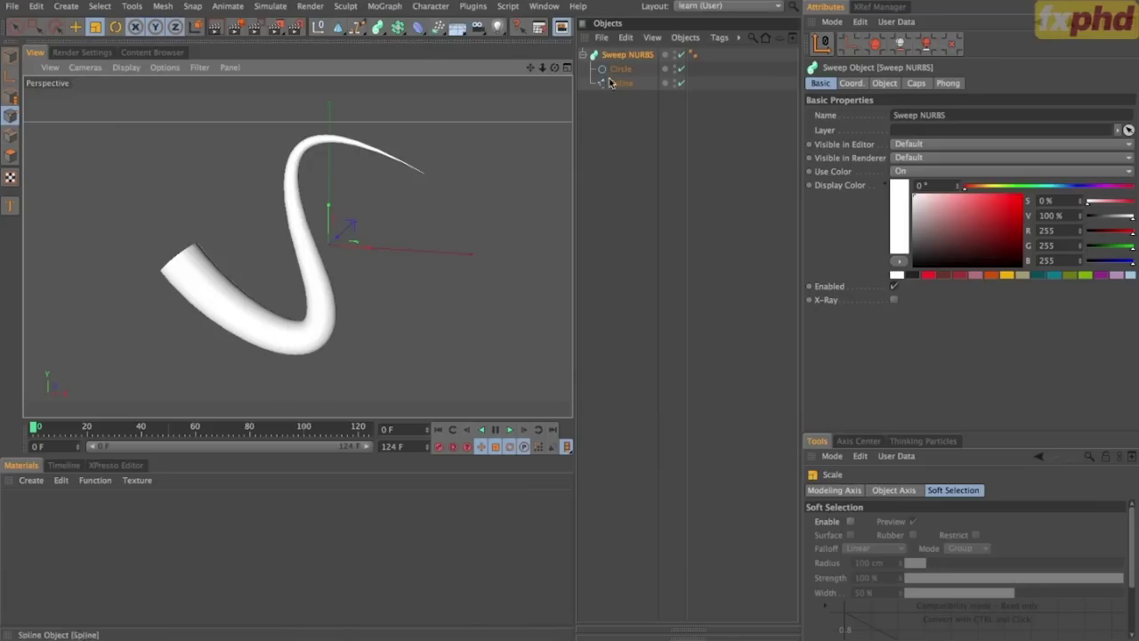
Try the Sweep NURBS's End Growth at values such as 44 % and 20 %, returning it to 100 %.
{"action": "left_click", "coordinate": [883, 83]}
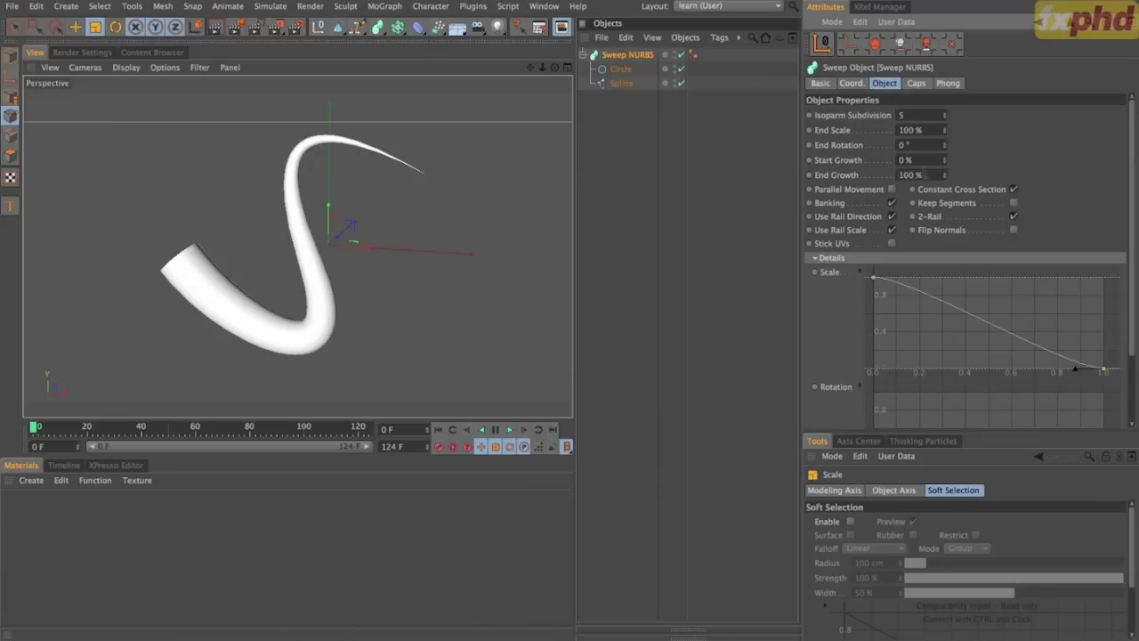
{"action": "left_click_drag", "start_coordinate": [946, 175], "coordinate": [946, 228]}
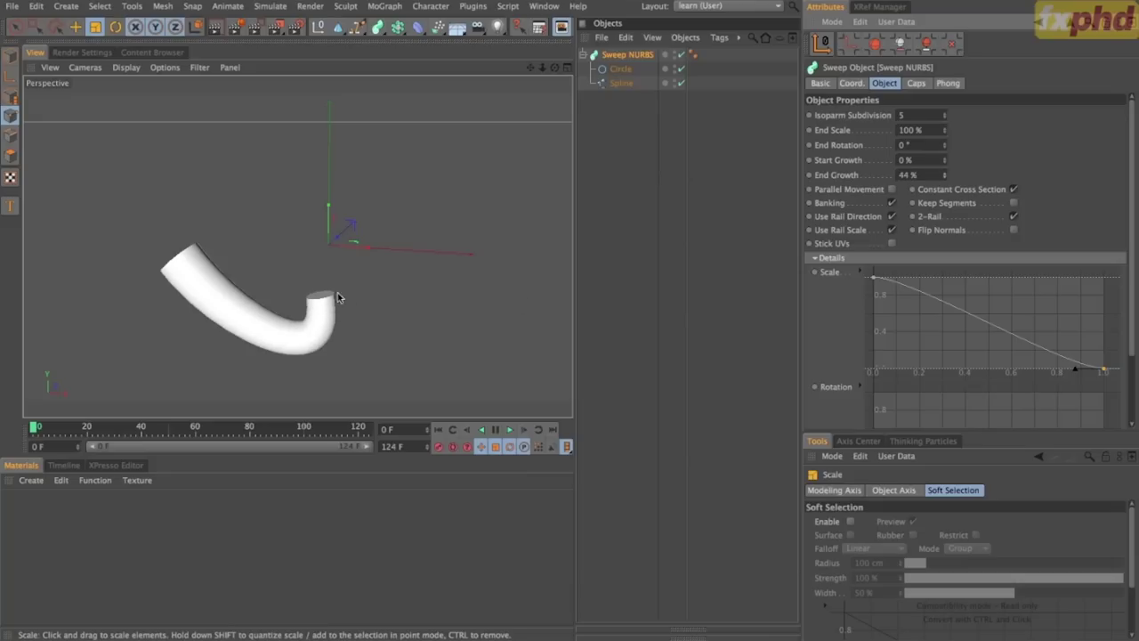
{"action": "left_click_drag", "start_coordinate": [945, 174], "coordinate": [1022, 194]}
{"action": "left_click_drag", "start_coordinate": [945, 175], "coordinate": [945, 142]}
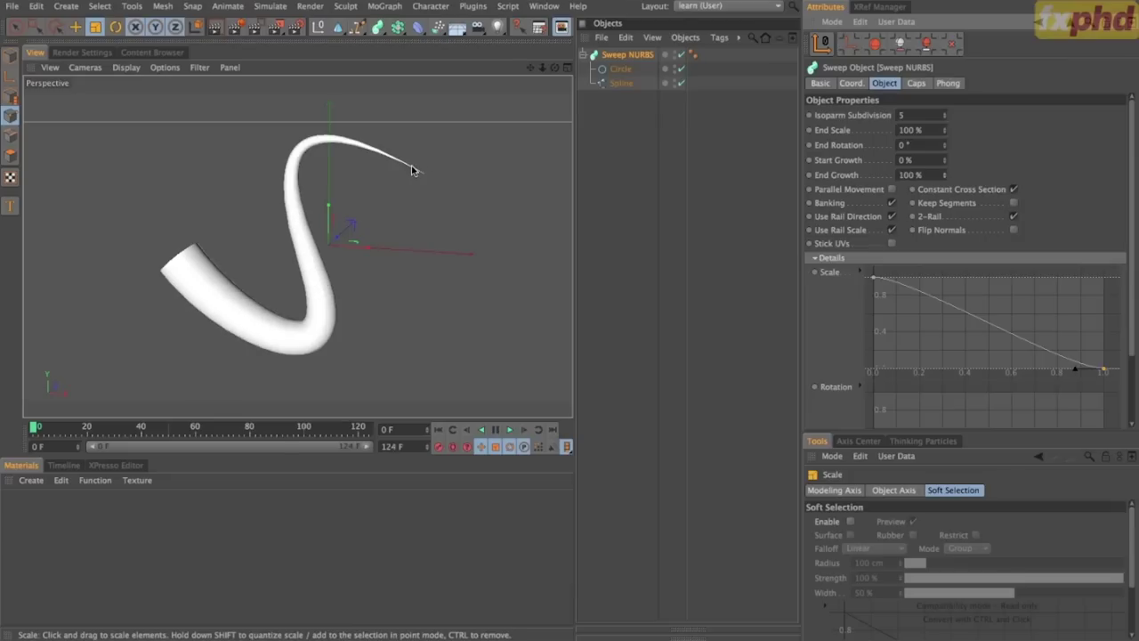
{"action": "mouse_move", "coordinate": [945, 175]}
{"action": "left_mouse_down"}
{"action": "mouse_move", "coordinate": [945, 210]}
{"action": "mouse_move", "coordinate": [945, 153]}
{"action": "mouse_move", "coordinate": [945, 190]}
{"action": "mouse_move", "coordinate": [945, 178]}
{"action": "left_mouse_up"}
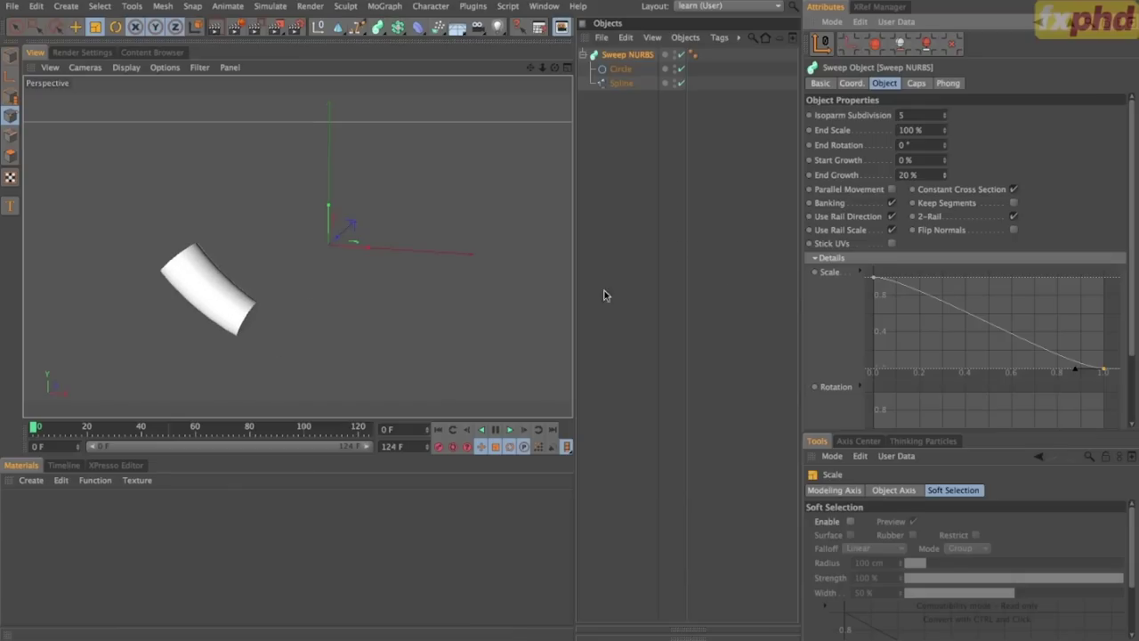
{"action": "left_click_drag", "start_coordinate": [945, 183], "coordinate": [945, 133]}
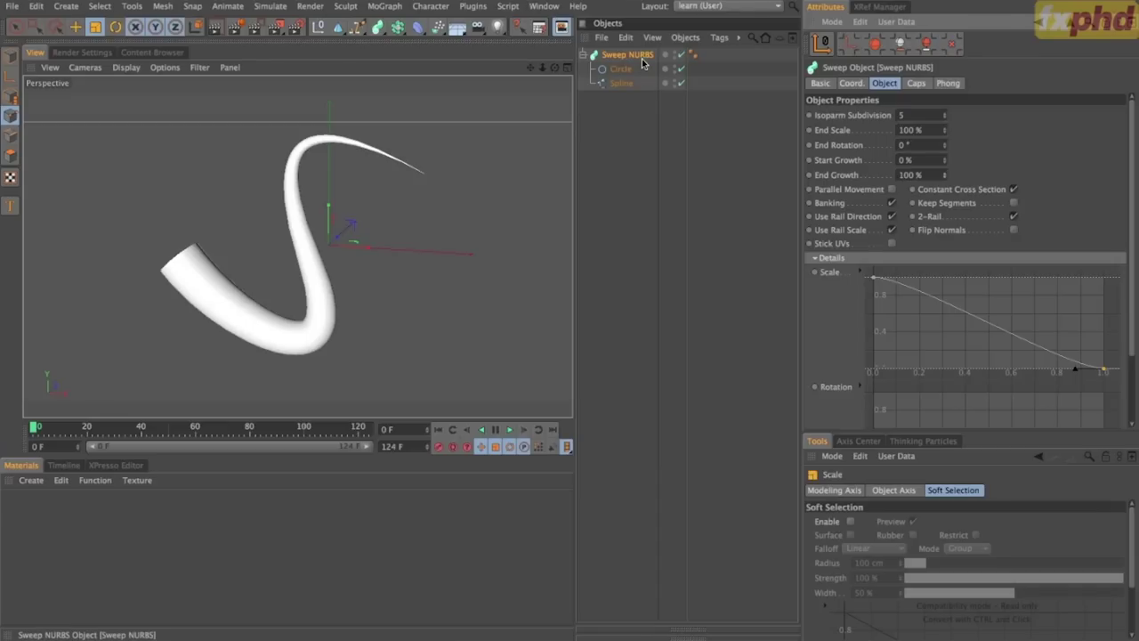
Add a MoSpline inside the Sweep NURBS as the parent of the Bezier spline.
{"action": "left_click", "coordinate": [627, 84]}
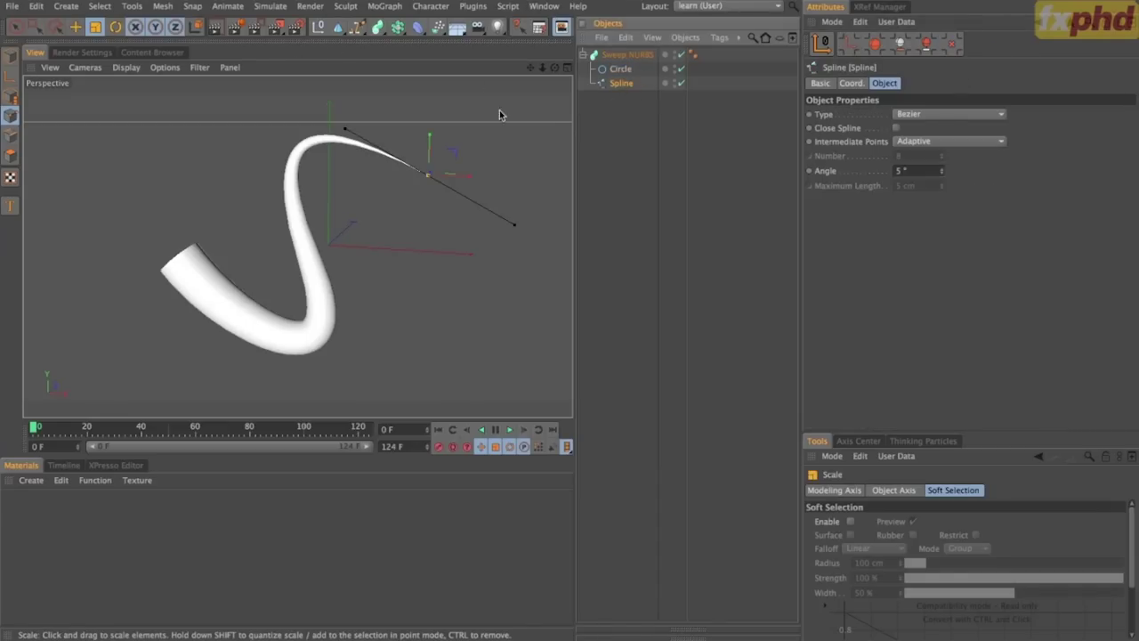
{"action": "left_click", "coordinate": [384, 6]}
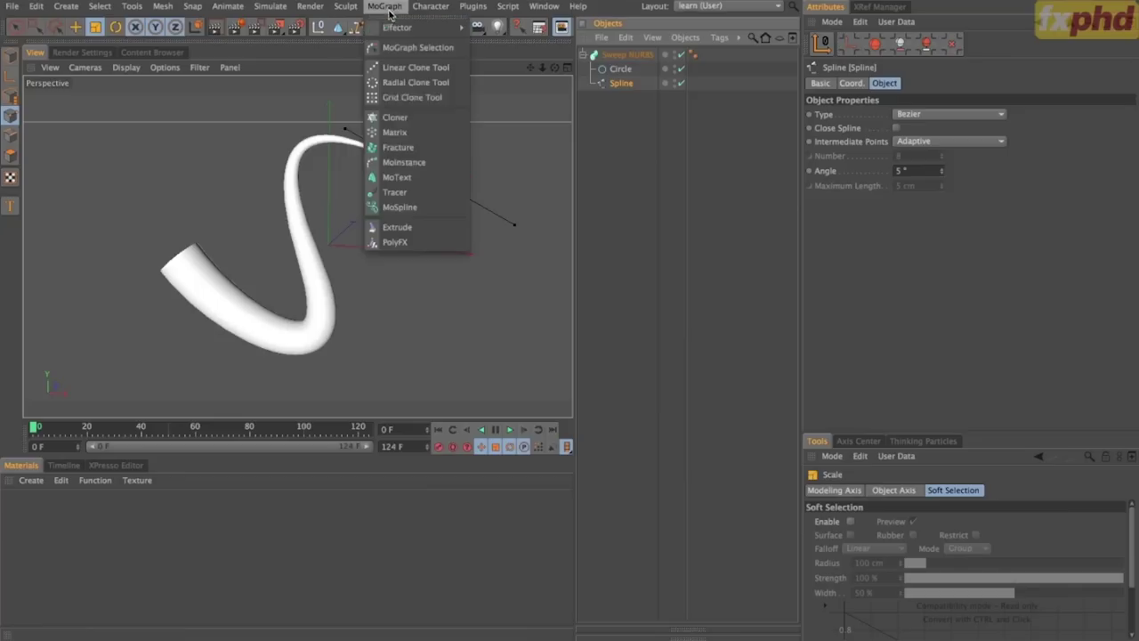
{"action": "left_click", "coordinate": [423, 207]}
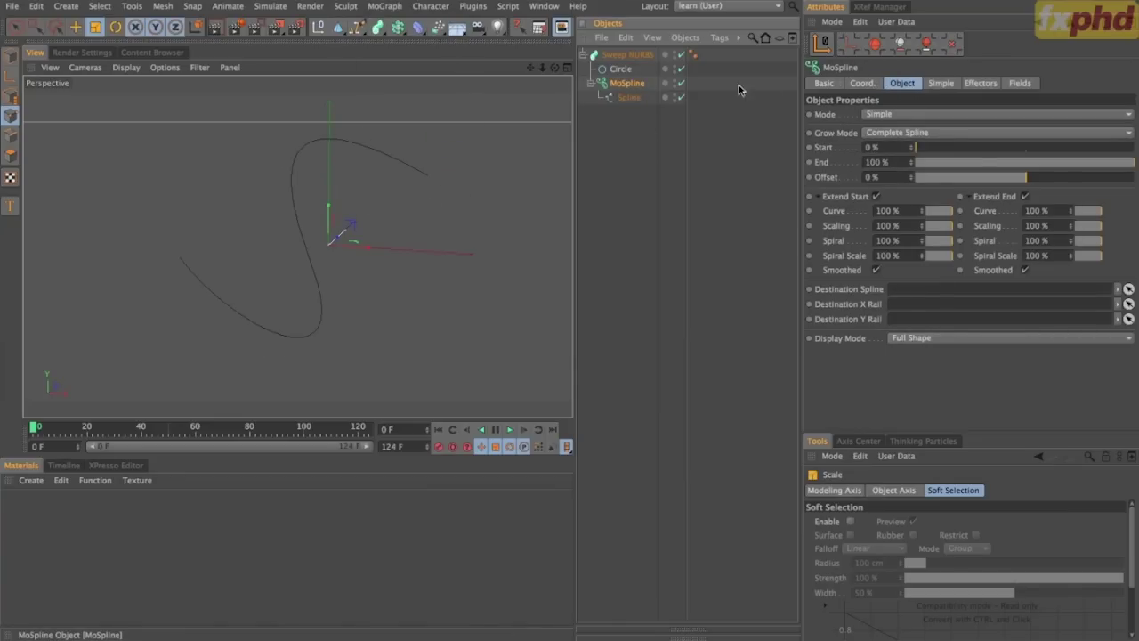
Switch the MoSpline's Mode to Spline and assign the nested Bezier spline as its Source Spline.
{"action": "left_click", "coordinate": [902, 85]}
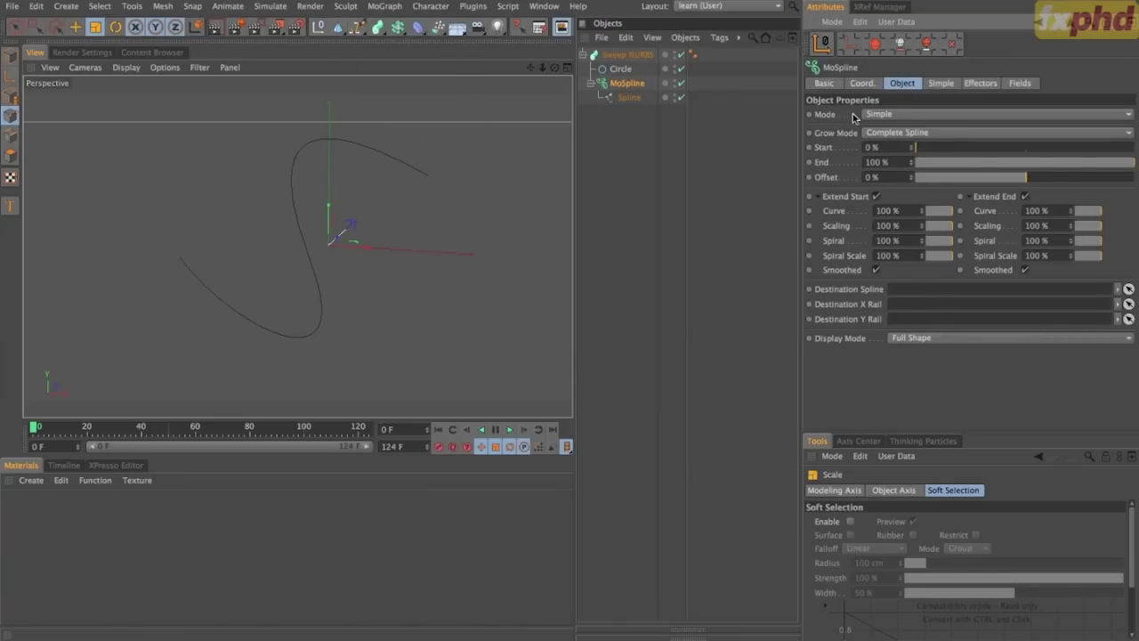
{"action": "left_click", "coordinate": [869, 115]}
{"action": "left_click", "coordinate": [917, 145]}
{"action": "left_click", "coordinate": [952, 82]}
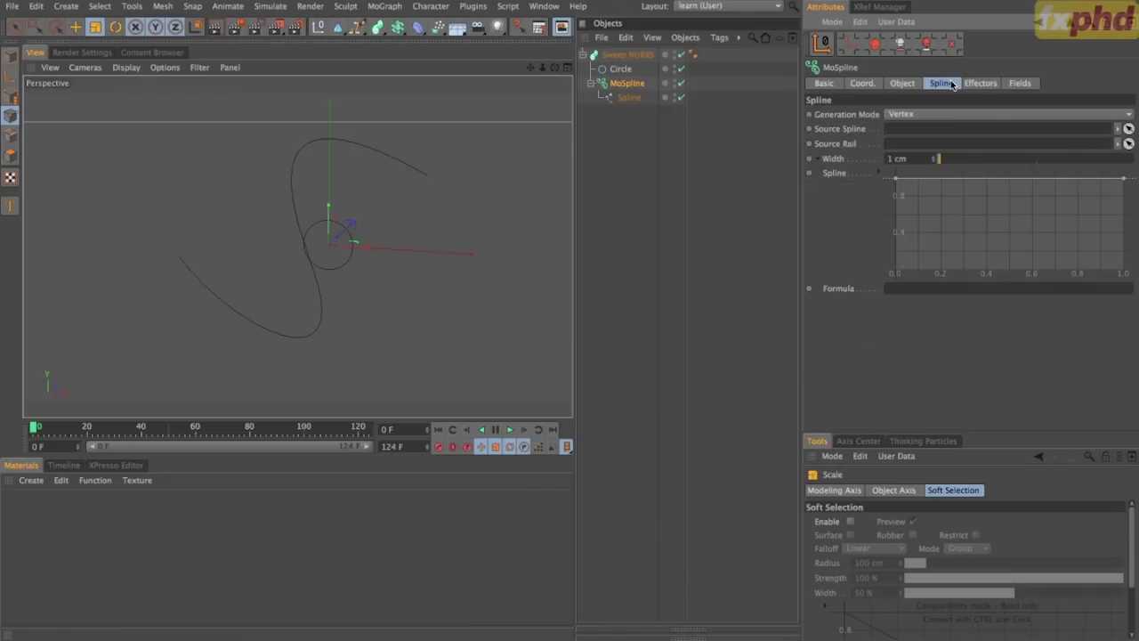
{"action": "left_click_drag", "start_coordinate": [635, 98], "coordinate": [911, 132]}
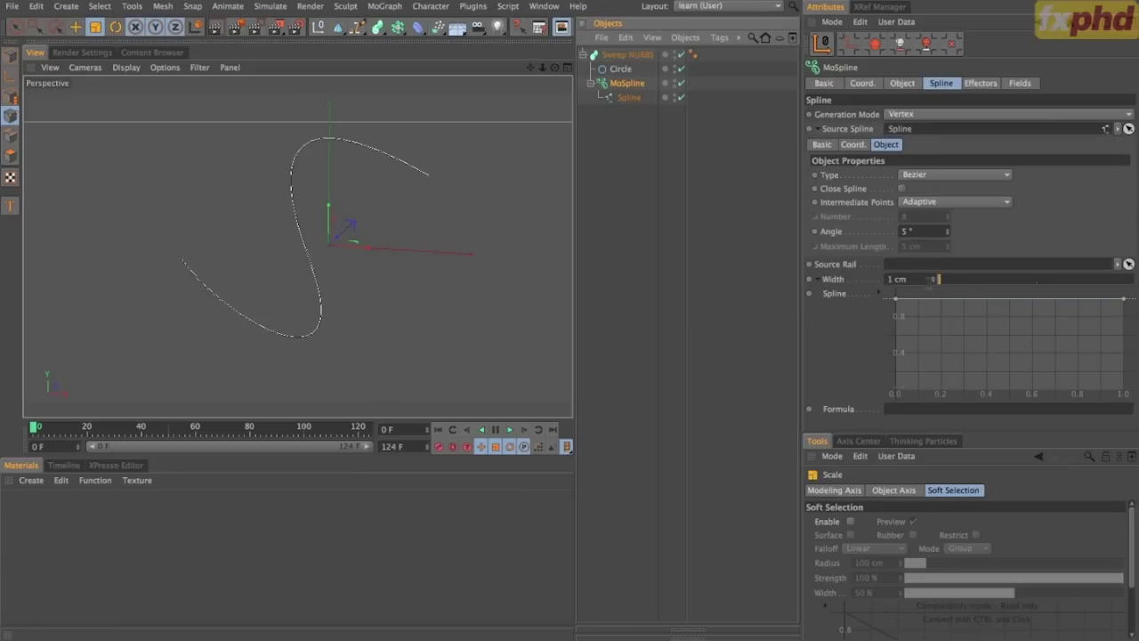
Set the MoSpline's Width to 77 cm and render the viewport to check the swept shape.
{"action": "left_click_drag", "start_coordinate": [954, 284], "coordinate": [960, 282]}
{"action": "left_click_drag", "start_coordinate": [1046, 297], "coordinate": [1093, 301]}
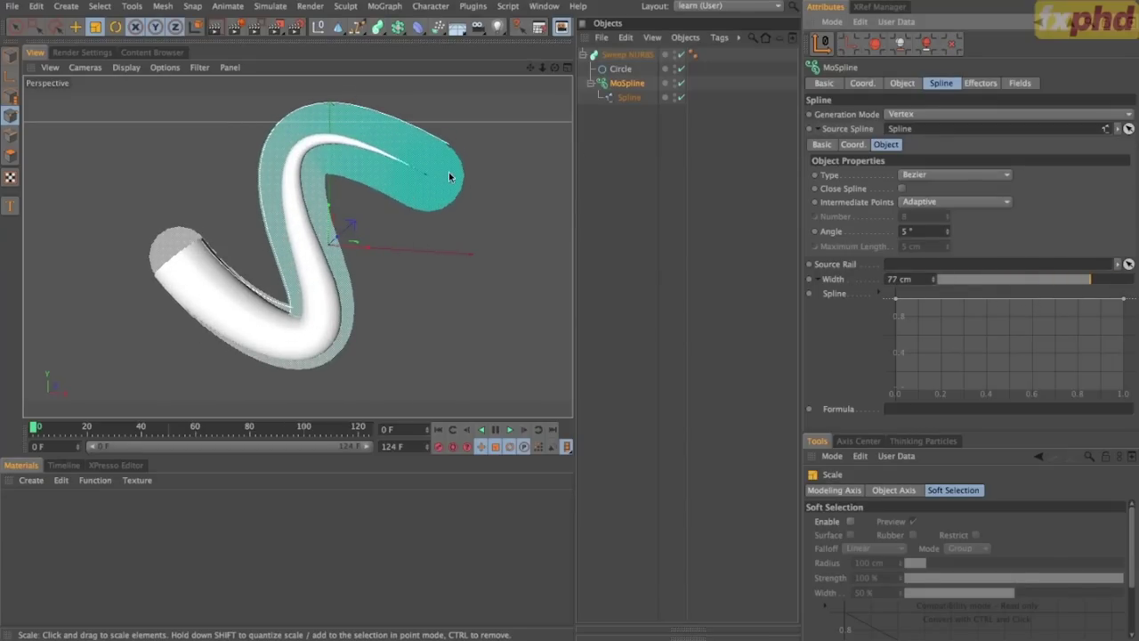
{"action": "left_click", "coordinate": [627, 54]}
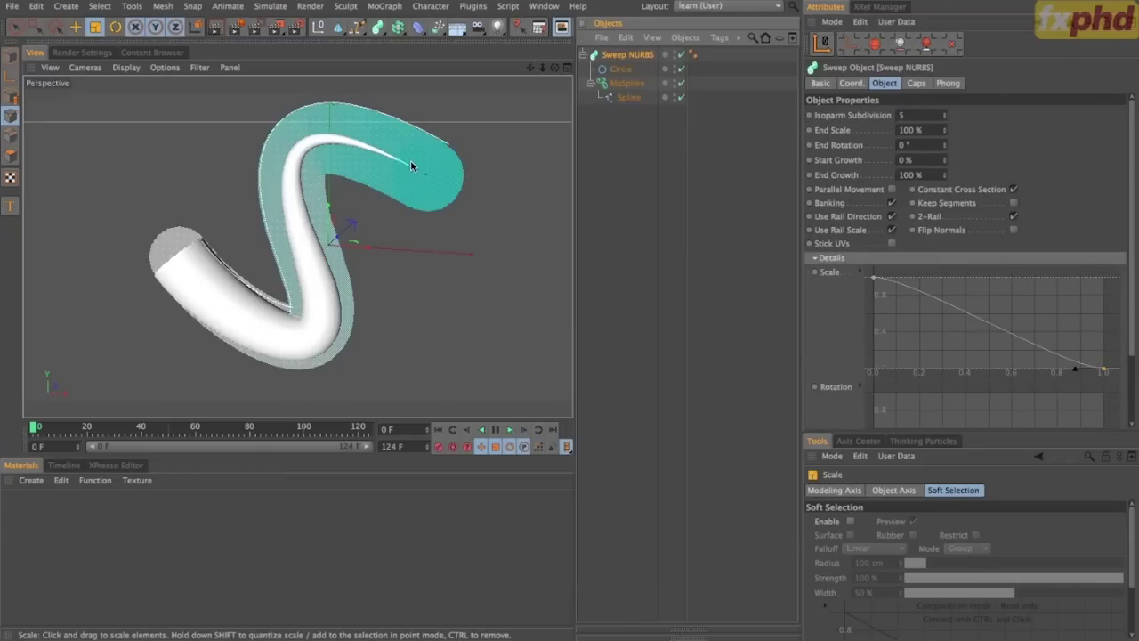
{"action": "left_click", "coordinate": [637, 84]}
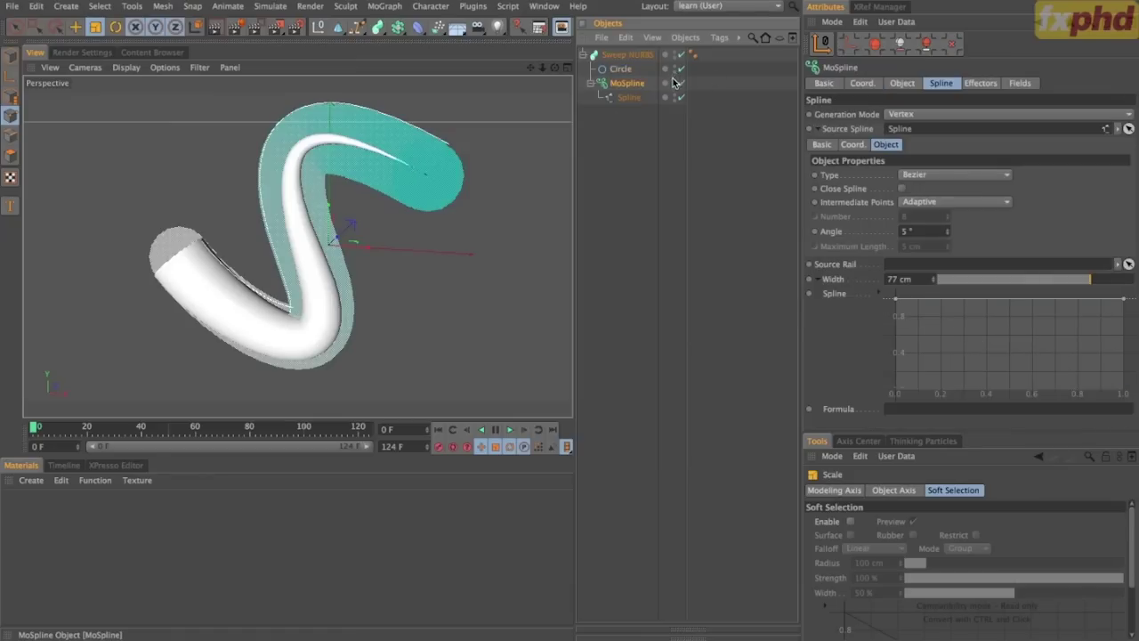
{"action": "key", "text": "ctrl+r"}
{"action": "left_click", "coordinate": [633, 84]}
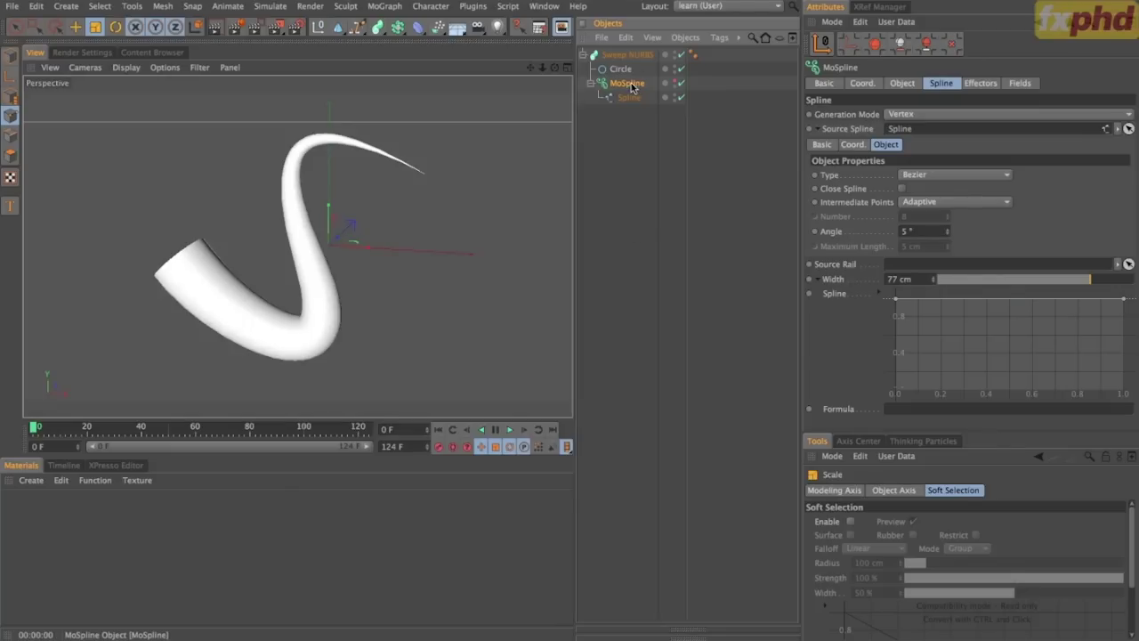
Try adjusting the MoSpline's End and the Sweep NURBS's End Growth, bringing both back to 100 %.
{"action": "left_click", "coordinate": [905, 84]}
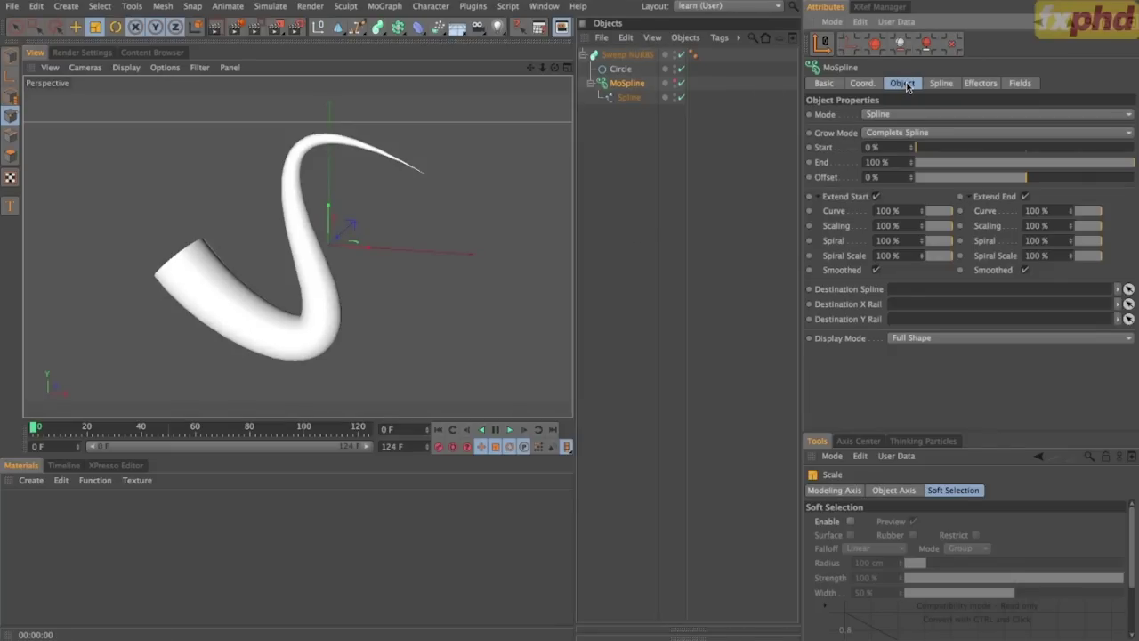
{"action": "mouse_move", "coordinate": [1129, 166]}
{"action": "left_mouse_down"}
{"action": "mouse_move", "coordinate": [933, 181]}
{"action": "mouse_move", "coordinate": [1134, 181]}
{"action": "left_mouse_up"}
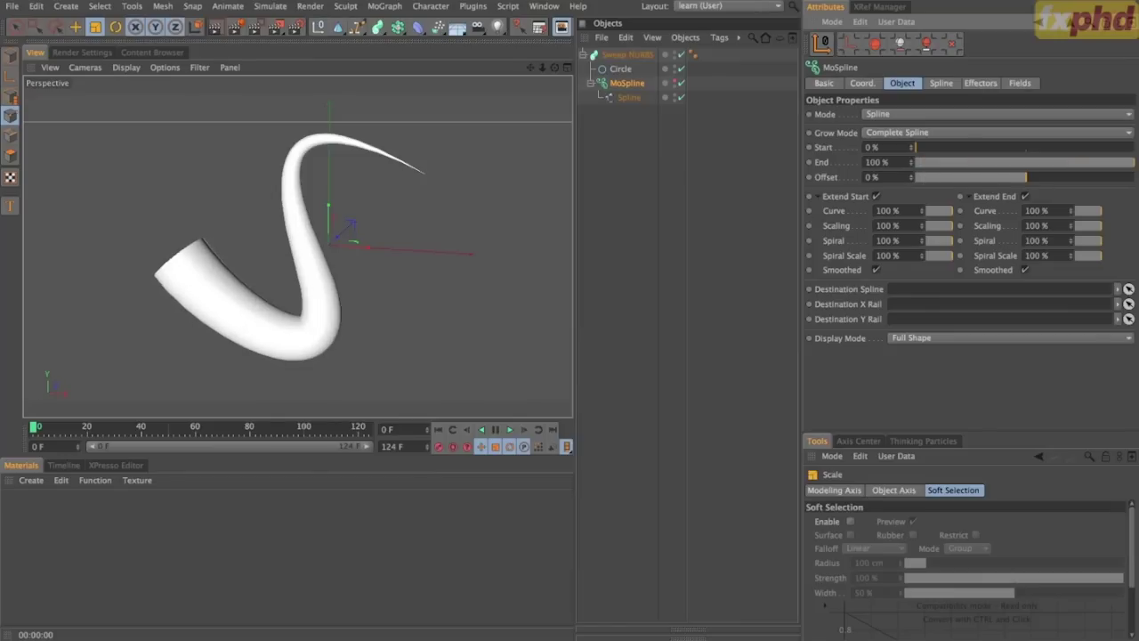
{"action": "left_click", "coordinate": [627, 56]}
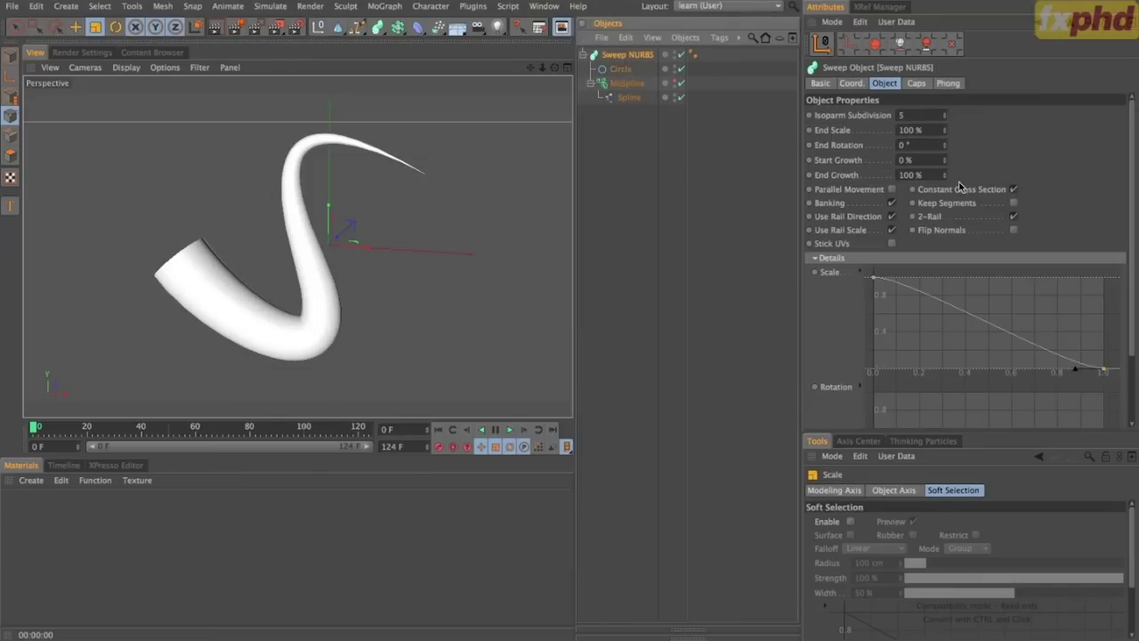
{"action": "left_click_drag", "start_coordinate": [944, 174], "coordinate": [974, 176]}
Reduce the MoSpline's End to about 29.3 % to preview the tapered growth, and reset it to 100 %.
{"action": "left_click", "coordinate": [623, 83]}
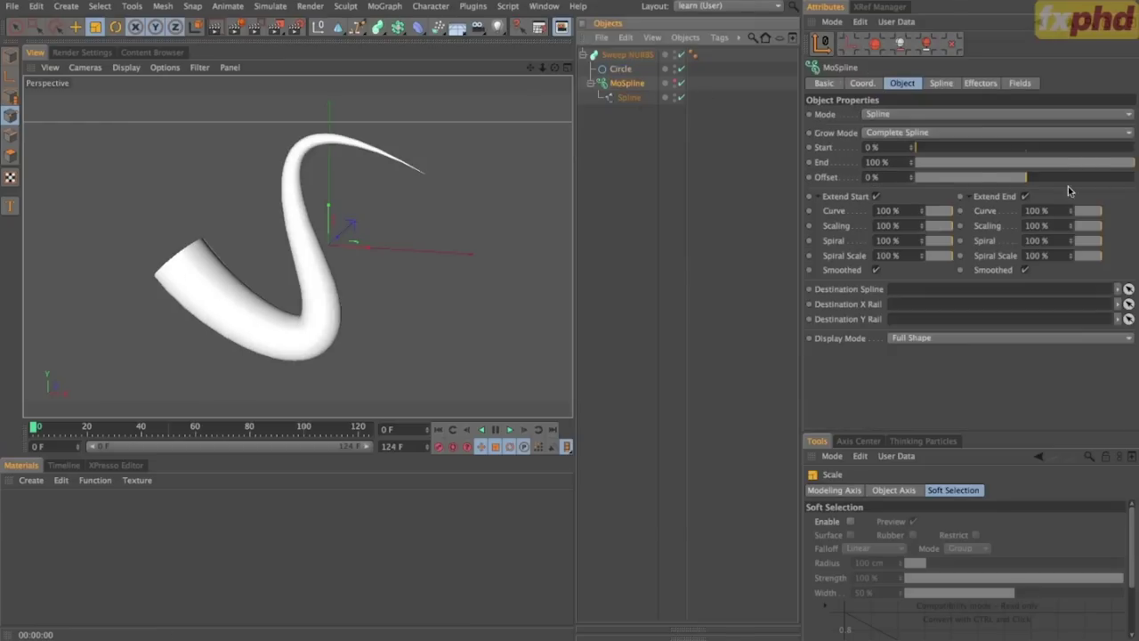
{"action": "left_click_drag", "start_coordinate": [1123, 164], "coordinate": [1054, 201]}
{"action": "key", "text": "super+z"}
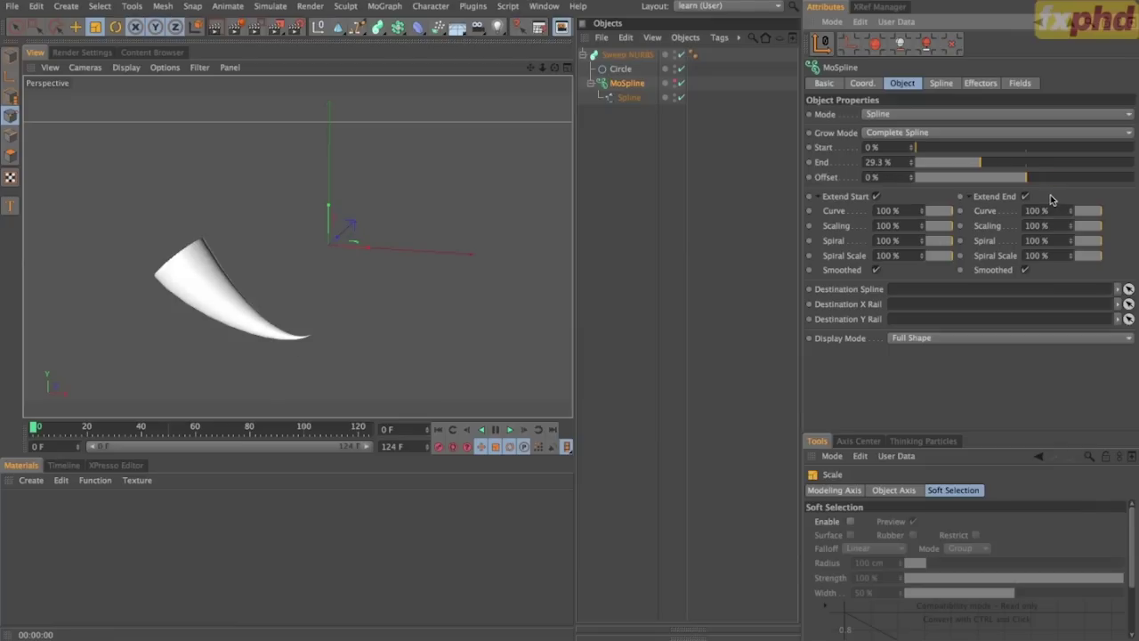
{"action": "left_click_drag", "start_coordinate": [894, 164], "coordinate": [744, 152]}
{"action": "type", "text": "100"}
{"action": "key", "text": "Return"}
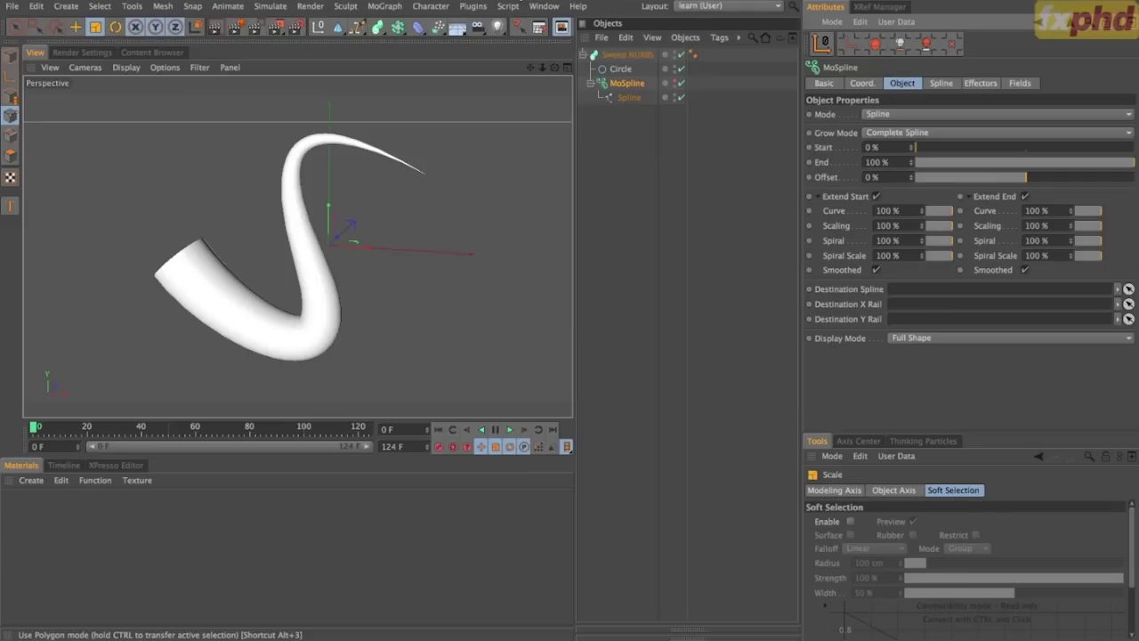
Delete the Sweep NURBS together with its circle and MoSpline.
{"action": "left_click", "coordinate": [643, 57]}
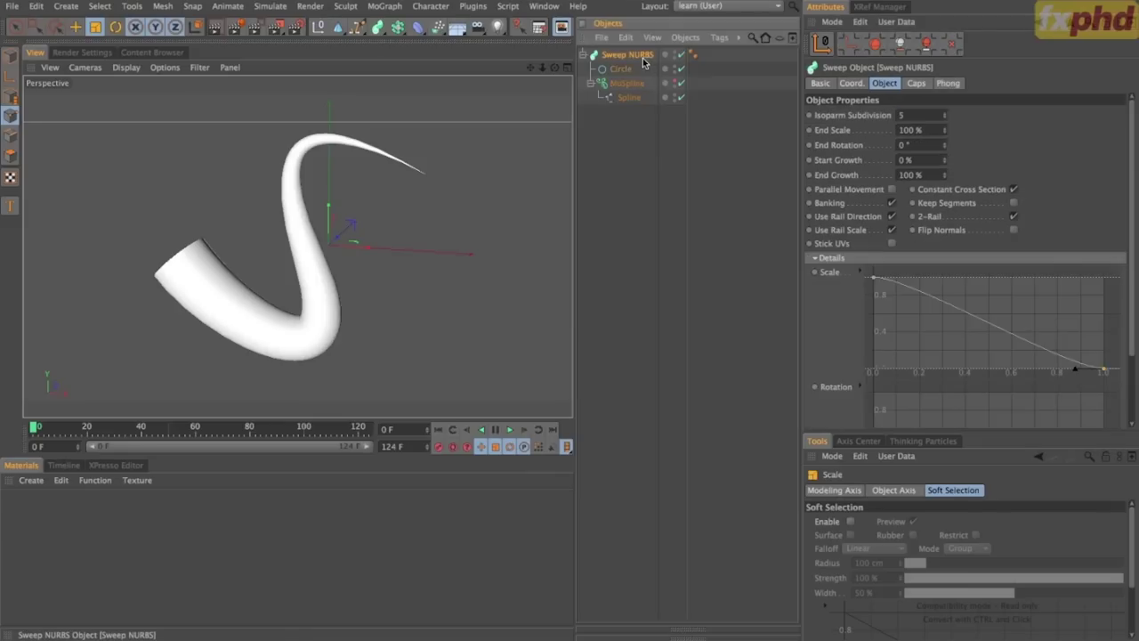
{"action": "key", "text": "Delete"}
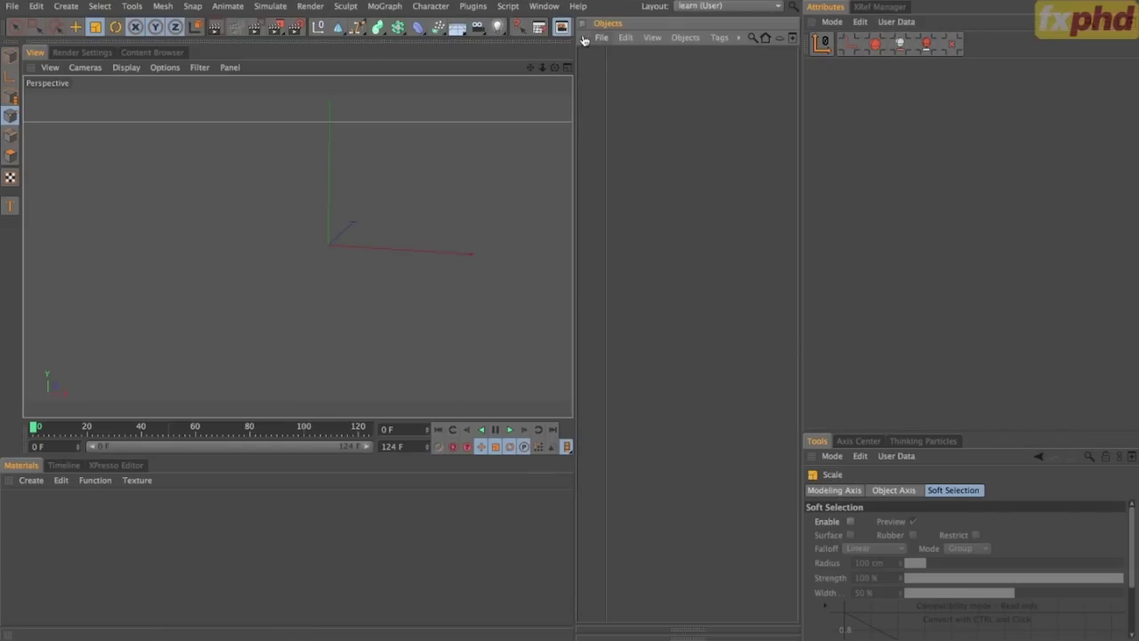
Add a new MoSpline and a Landscape object to the empty scene.
{"action": "left_click_drag", "start_coordinate": [276, 249], "coordinate": [297, 246], "text": "alt"}
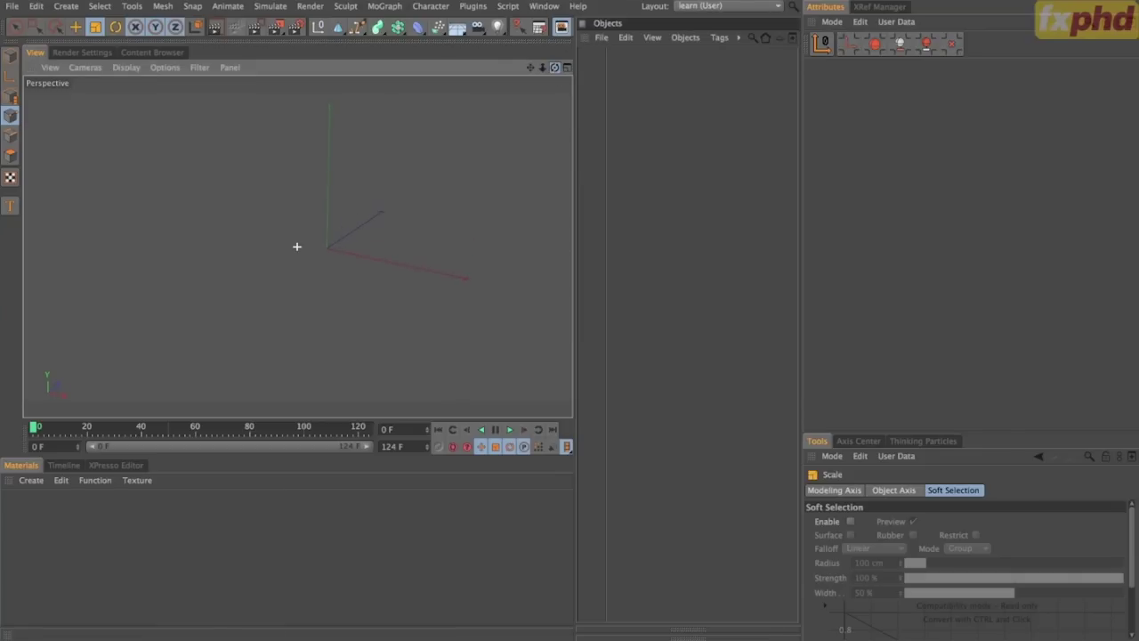
{"action": "left_click", "coordinate": [531, 67]}
{"action": "left_click_drag", "start_coordinate": [530, 67], "coordinate": [521, 68]}
{"action": "left_click", "coordinate": [385, 5]}
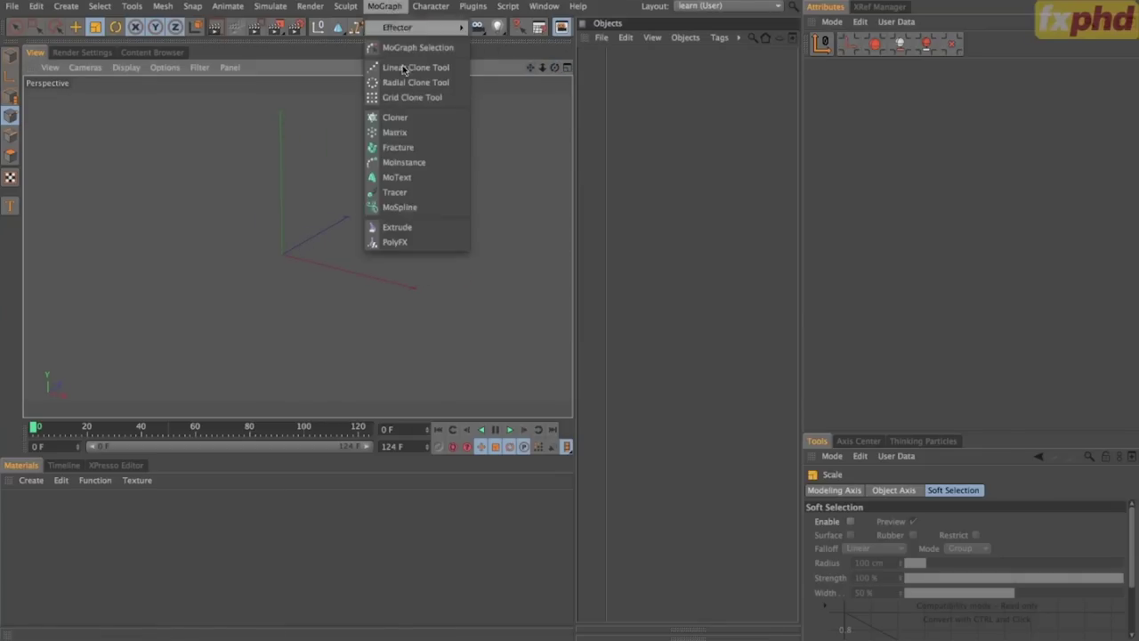
{"action": "left_click", "coordinate": [427, 207]}
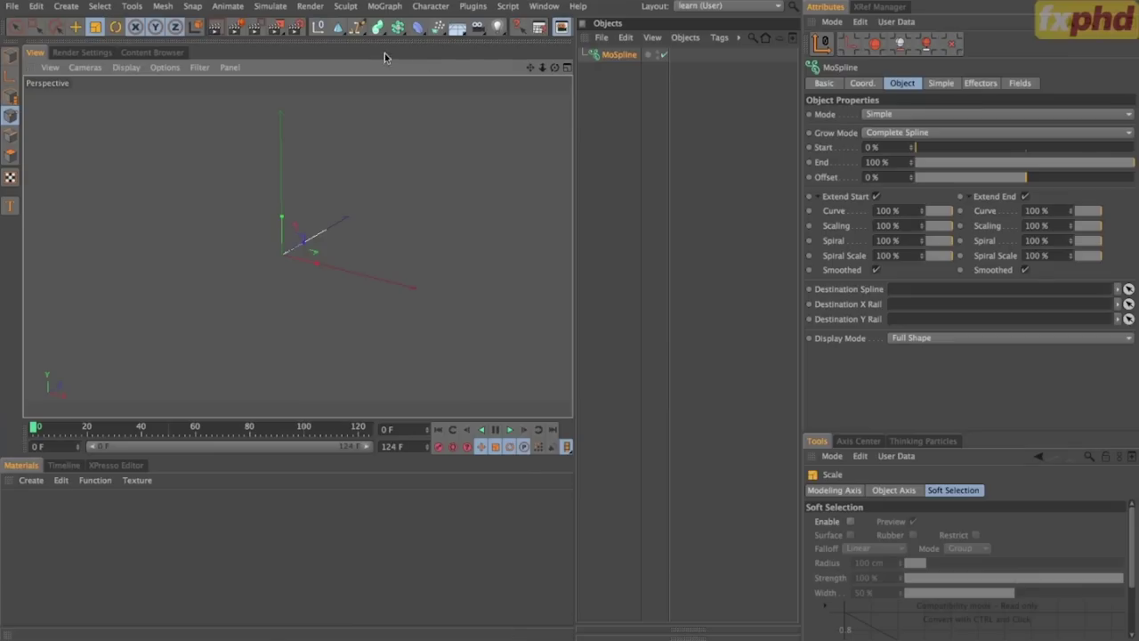
{"action": "left_click", "coordinate": [338, 27]}
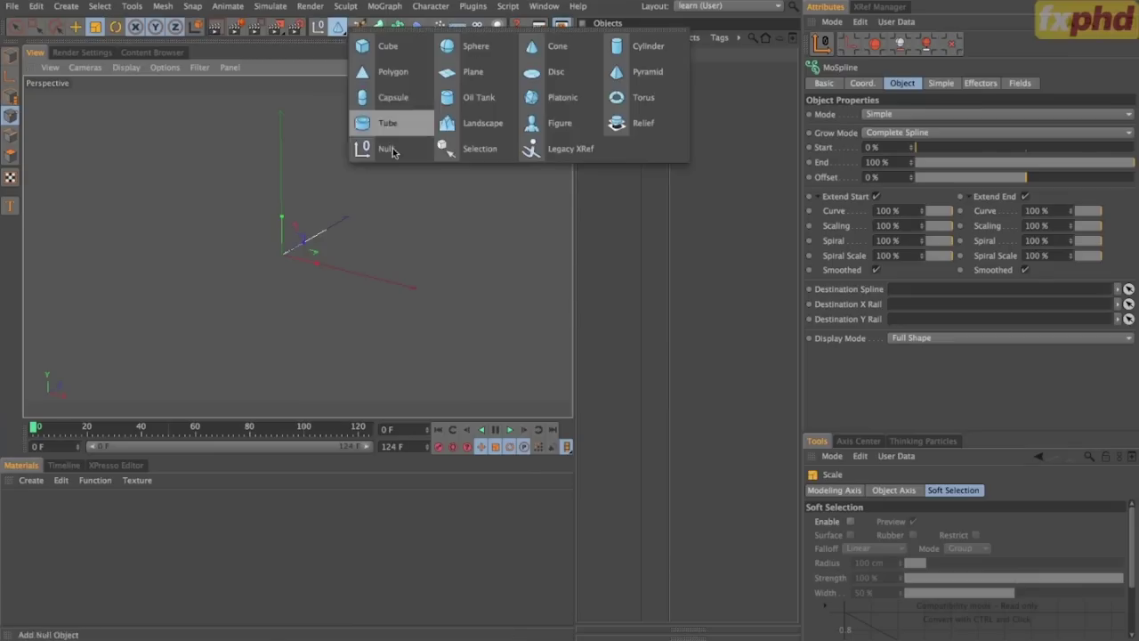
{"action": "left_click", "coordinate": [511, 129]}
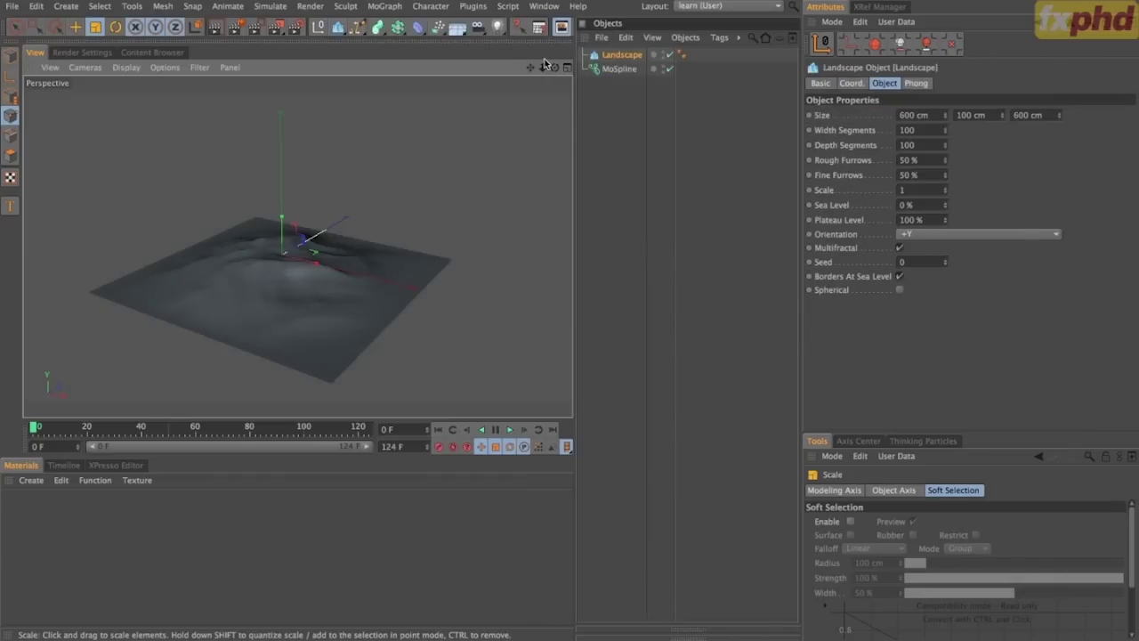
Set the Landscape's Width Segments and Depth Segments to 25 and view it from another side.
{"action": "left_click", "coordinate": [907, 130]}
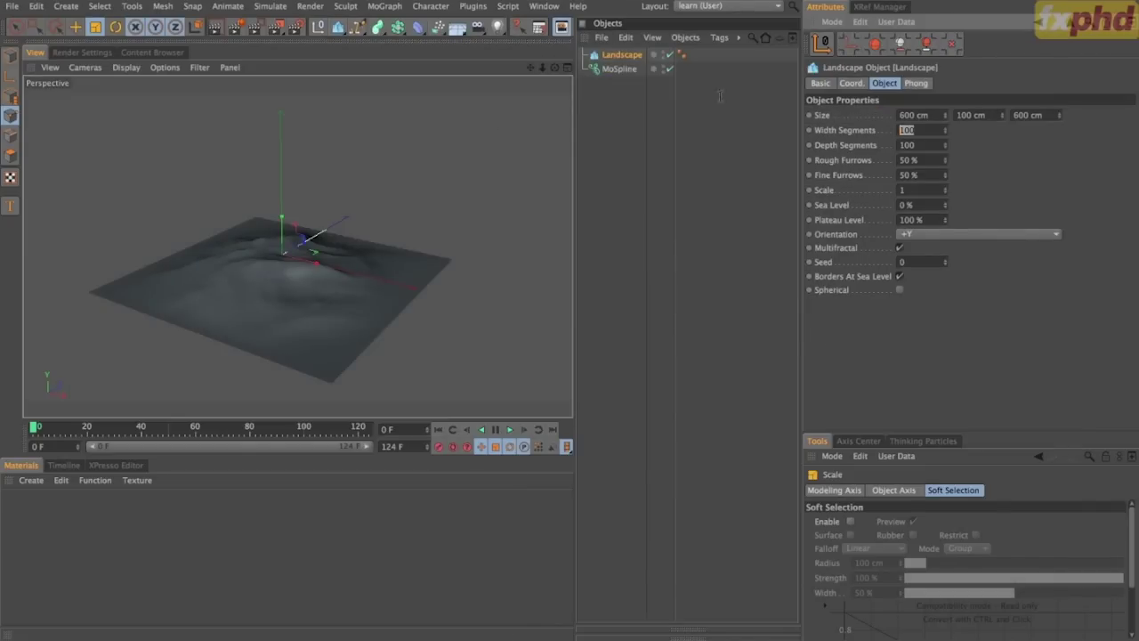
{"action": "type", "text": "25"}
{"action": "key", "text": "Tab"}
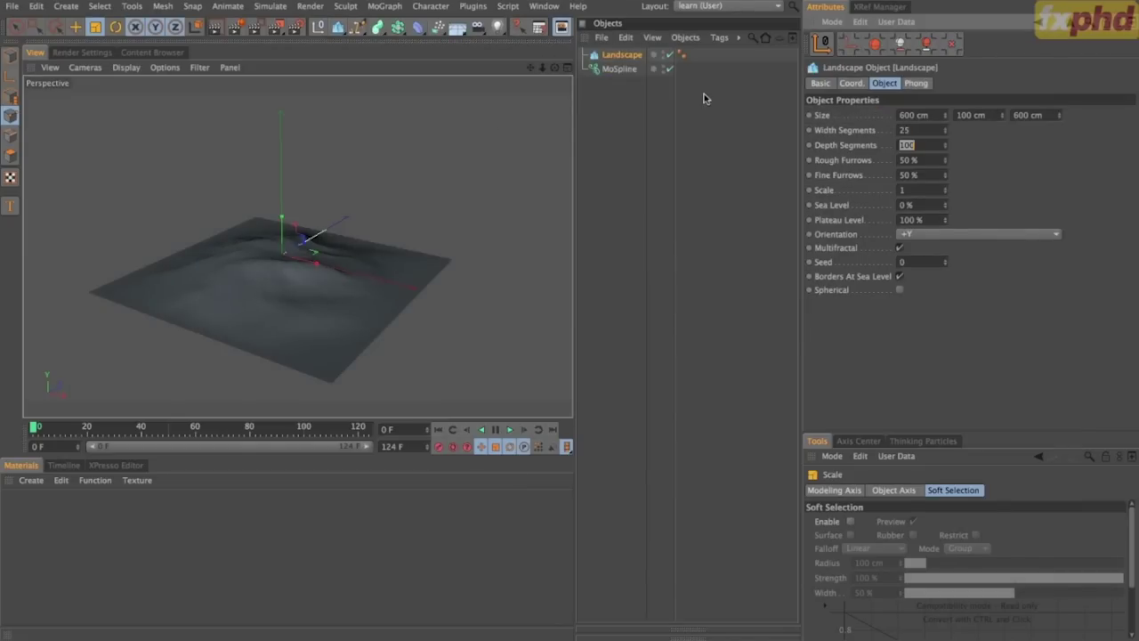
{"action": "type", "text": "25"}
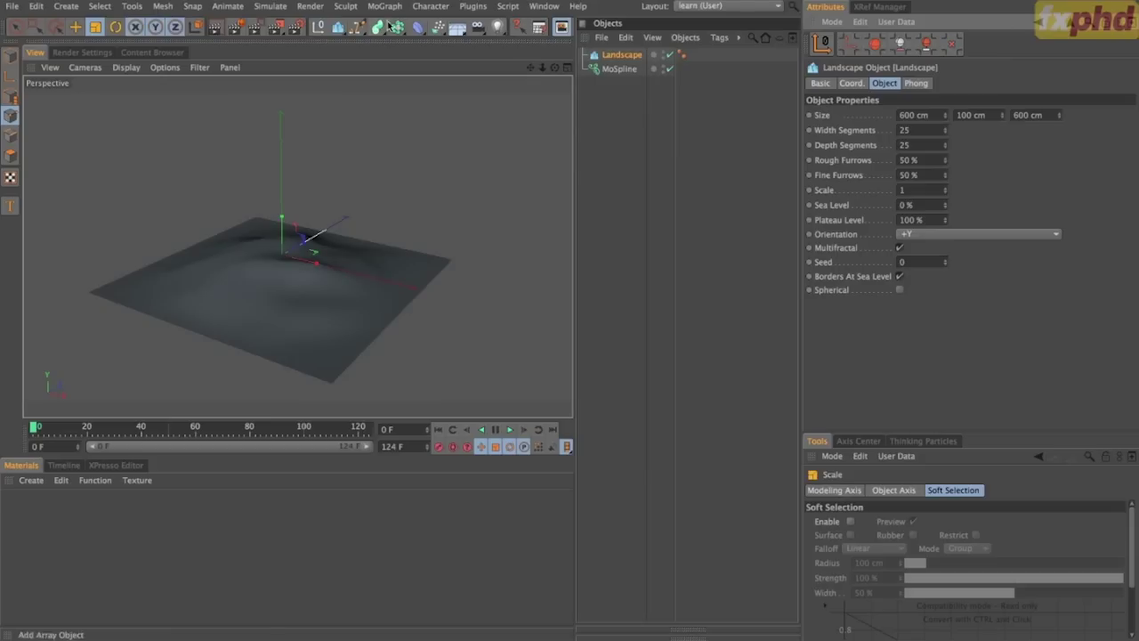
{"action": "left_click_drag", "start_coordinate": [267, 240], "coordinate": [297, 247], "text": "alt"}
{"action": "left_click_drag", "start_coordinate": [554, 68], "coordinate": [443, 50]}
{"action": "left_click_drag", "start_coordinate": [538, 76], "coordinate": [535, 61]}
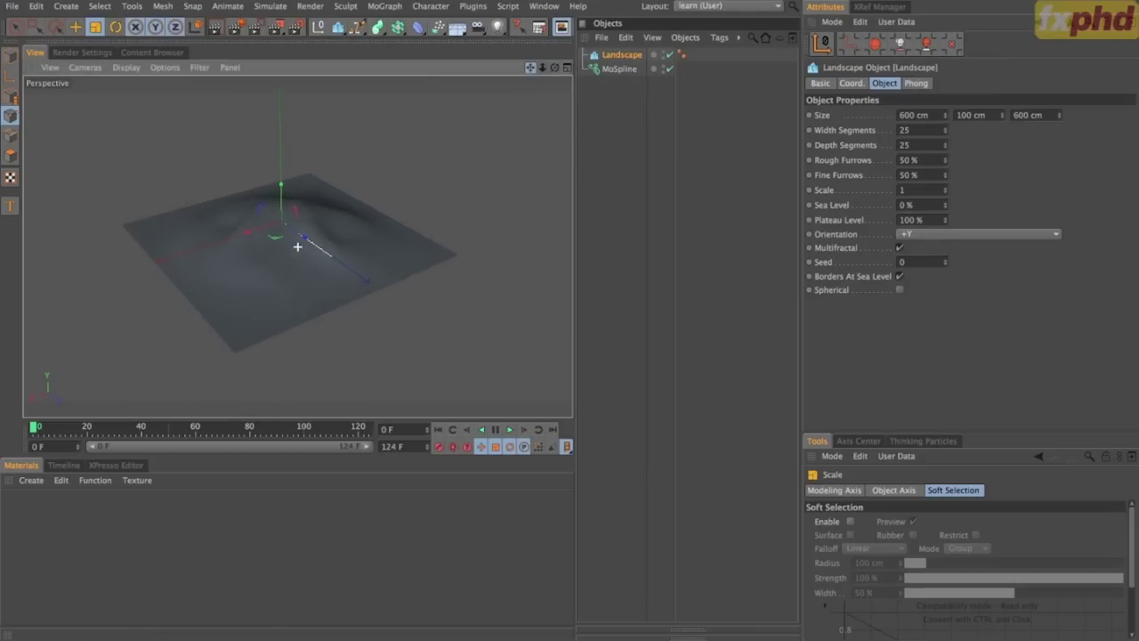
Place the MoSpline inside a new Cloner set to Object mode, with the Landscape as its object.
{"action": "left_click", "coordinate": [623, 72]}
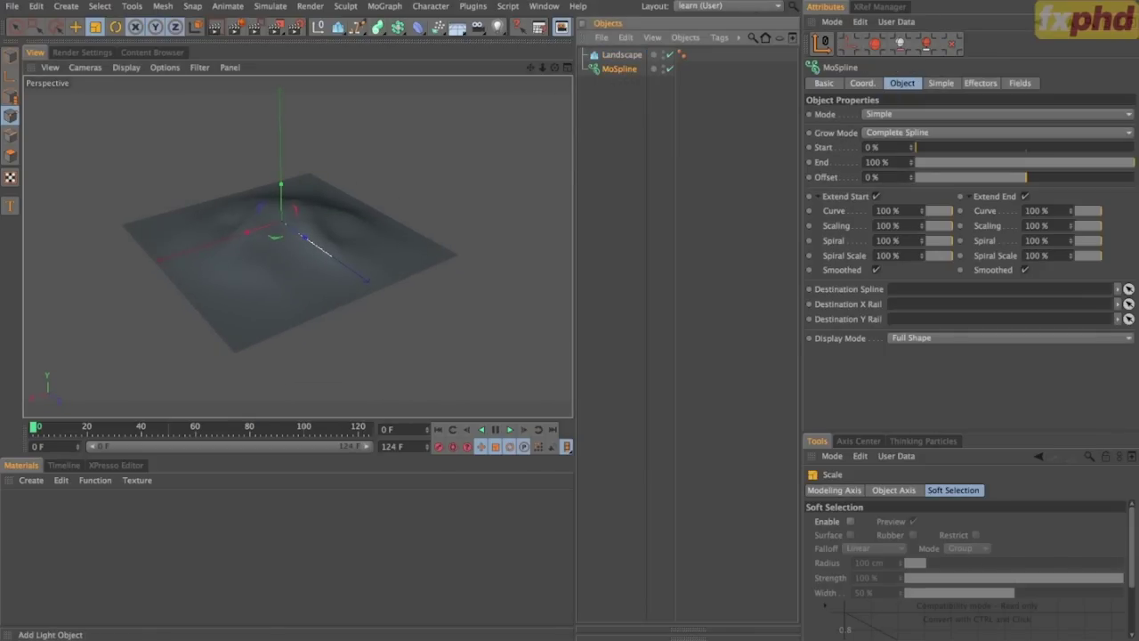
{"action": "left_click", "coordinate": [385, 6]}
{"action": "left_click", "coordinate": [412, 126], "text": "alt"}
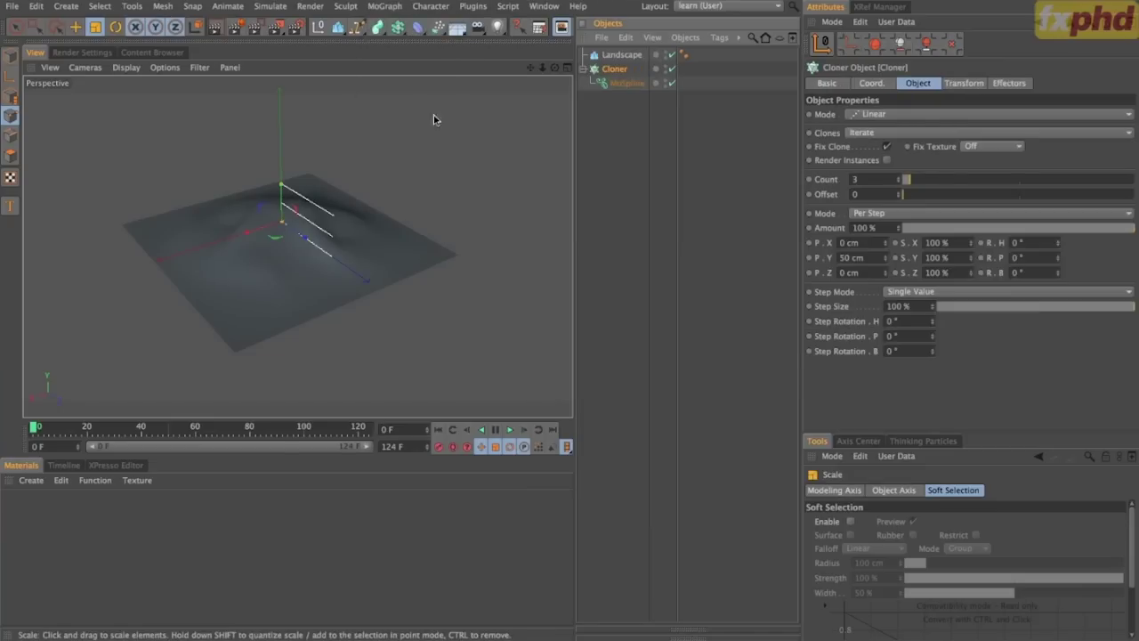
{"action": "left_click", "coordinate": [907, 118]}
{"action": "left_click", "coordinate": [921, 129]}
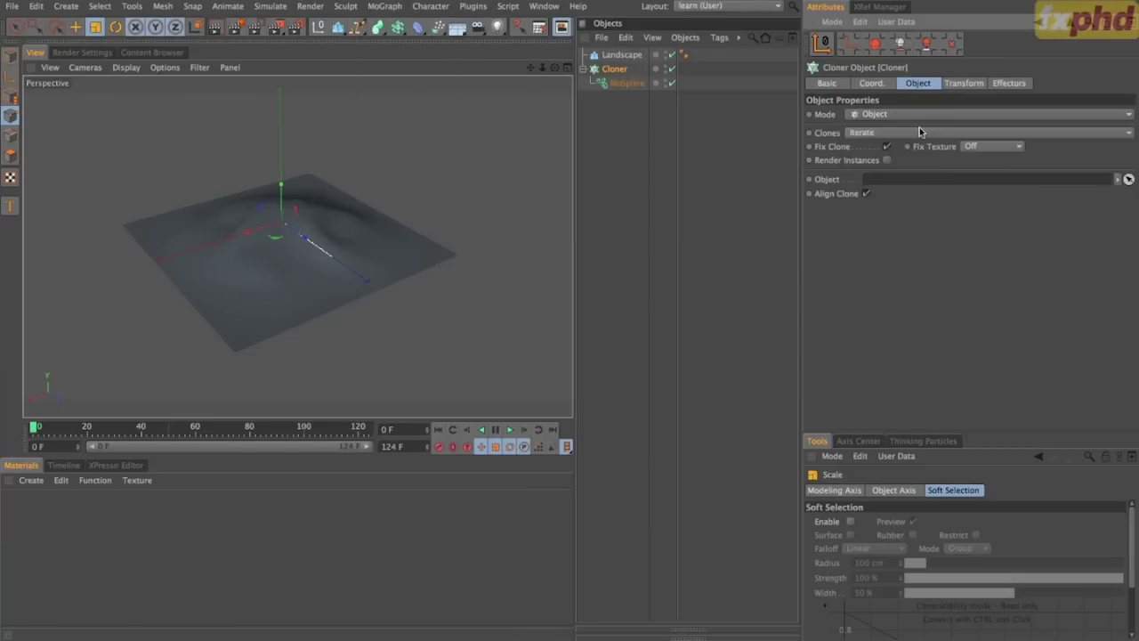
{"action": "left_click_drag", "start_coordinate": [616, 55], "coordinate": [943, 182]}
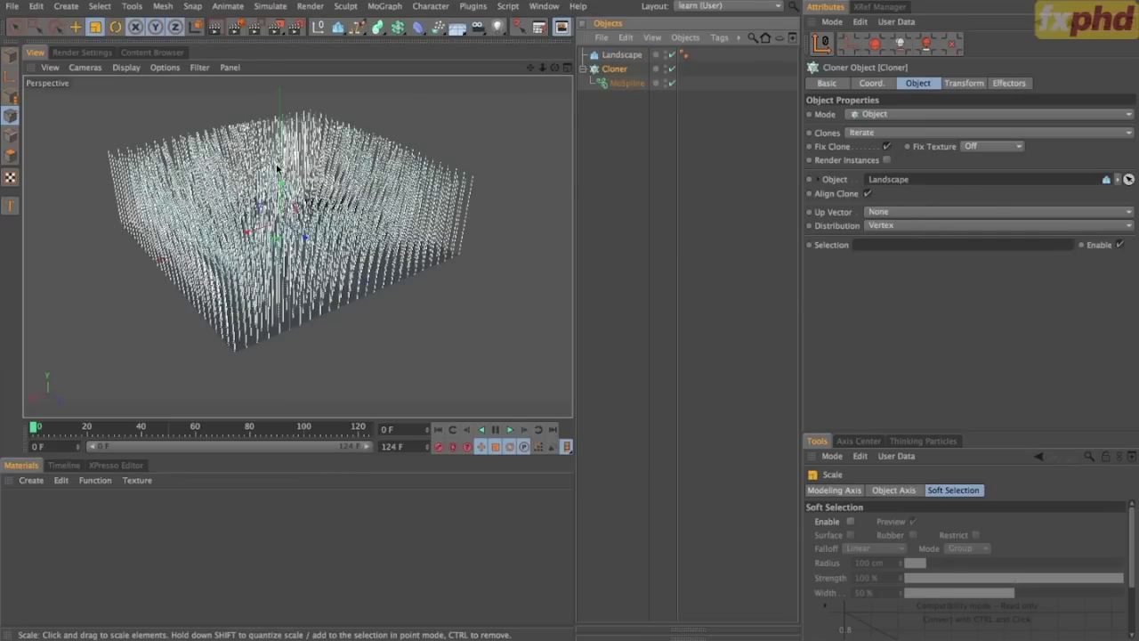
Distribute the Cloner's clones over the Landscape's Surface with a Count of 60.
{"action": "left_click", "coordinate": [890, 227]}
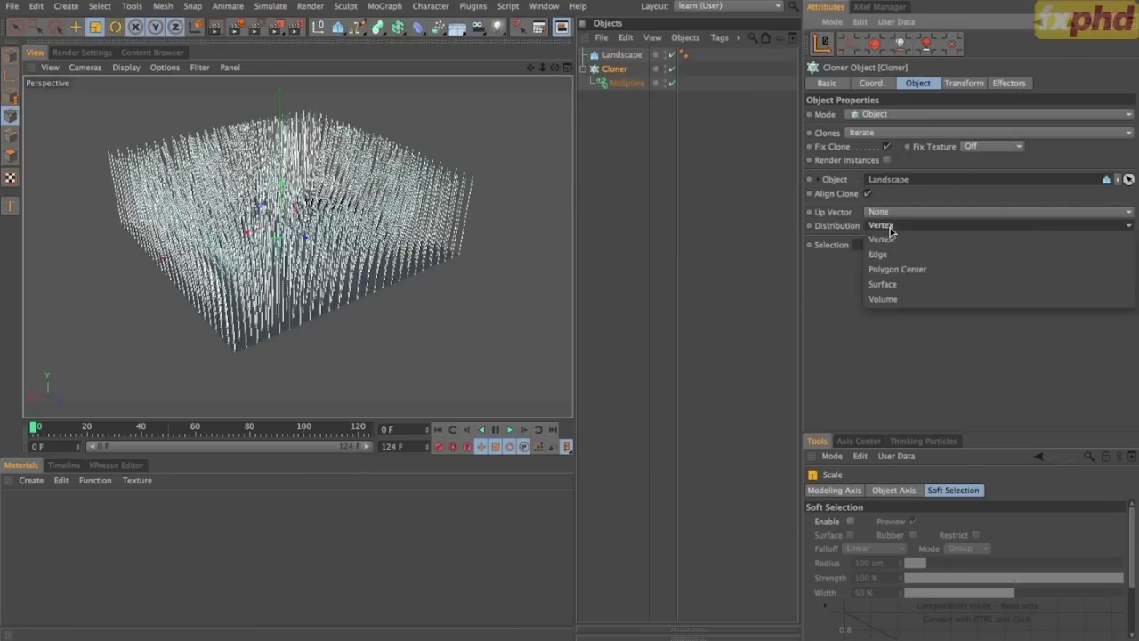
{"action": "left_click", "coordinate": [896, 284]}
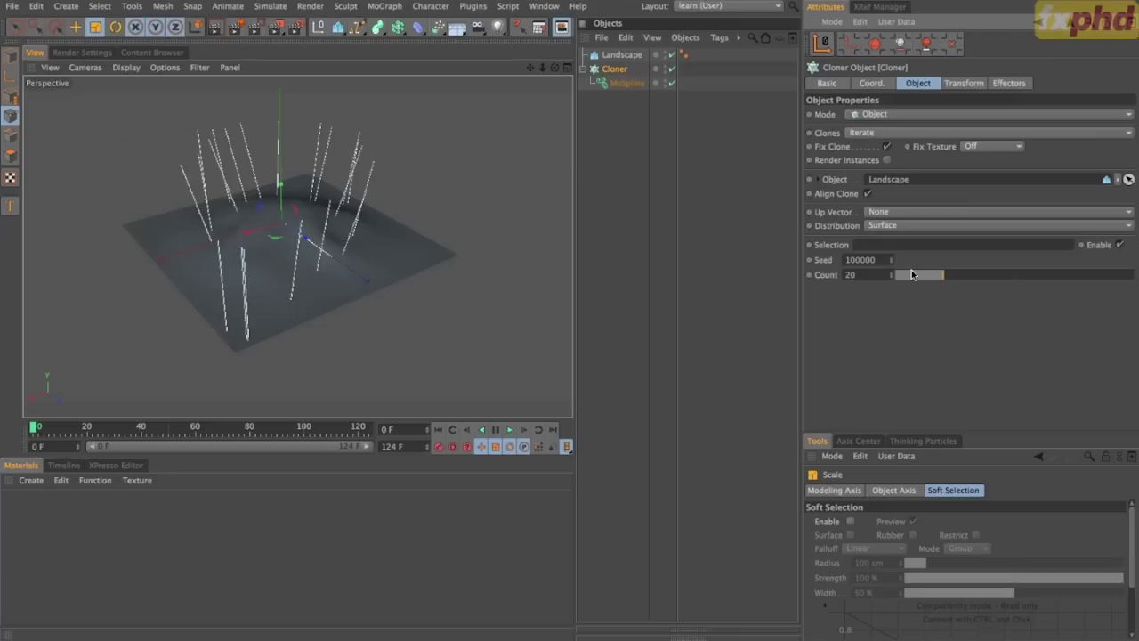
{"action": "left_click_drag", "start_coordinate": [946, 277], "coordinate": [1040, 277]}
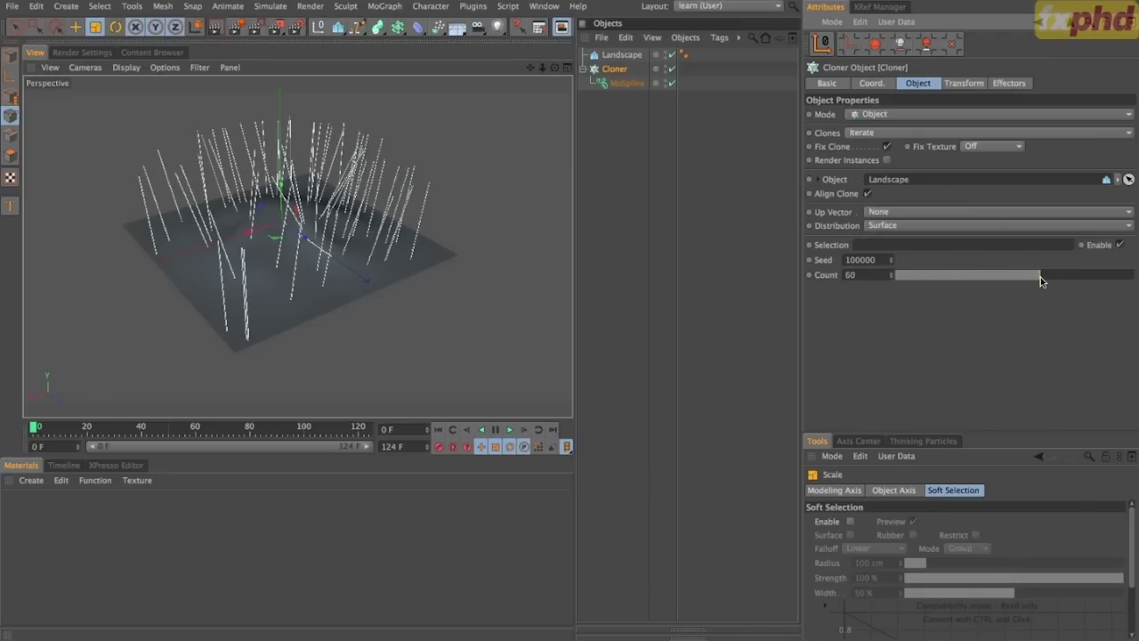
{"action": "mouse_move", "coordinate": [231, 338]}
{"action": "left_mouse_down", "text": "alt"}
{"action": "mouse_move", "coordinate": [300, 348]}
{"action": "mouse_move", "coordinate": [522, 245]}
{"action": "mouse_move", "coordinate": [36, 383]}
{"action": "mouse_move", "coordinate": [474, 114]}
{"action": "mouse_move", "coordinate": [241, 309]}
{"action": "mouse_move", "coordinate": [303, 347]}
{"action": "mouse_move", "coordinate": [370, 361]}
{"action": "left_mouse_up", "text": "alt"}
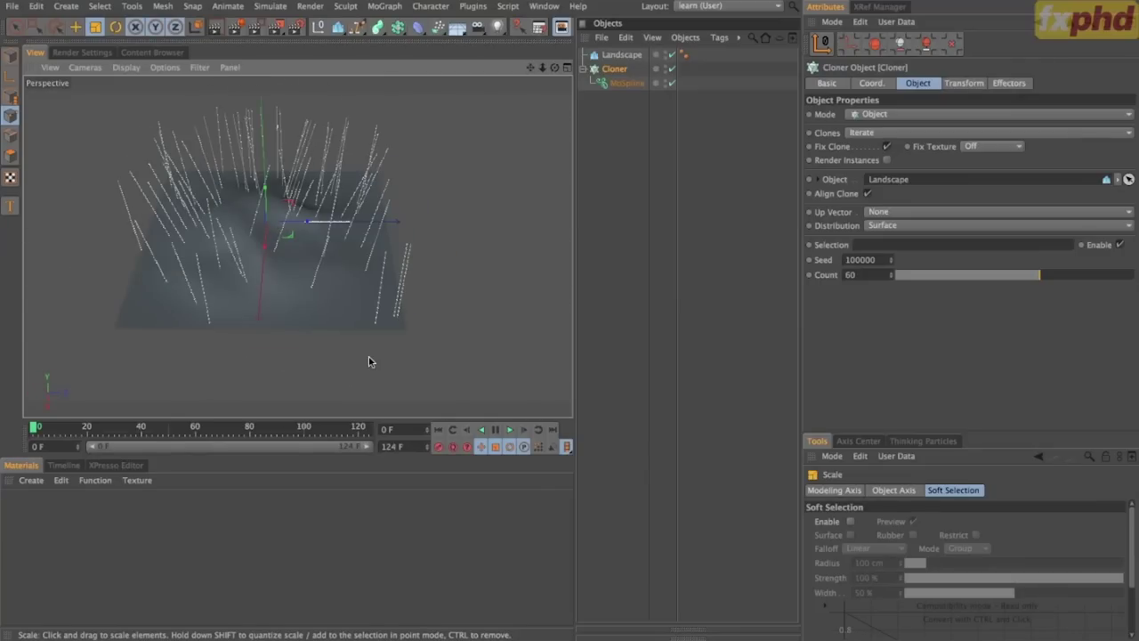
Set the cloned MoSpline's Steps to 5 and its Length to 1 cm.
{"action": "left_click", "coordinate": [637, 86]}
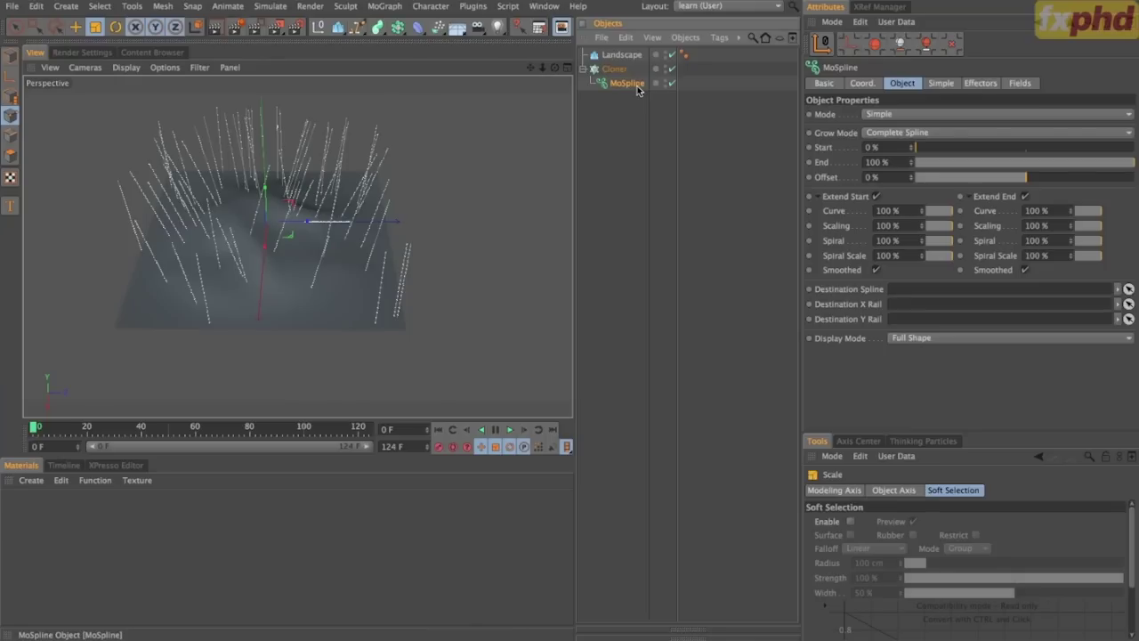
{"action": "left_click", "coordinate": [946, 86]}
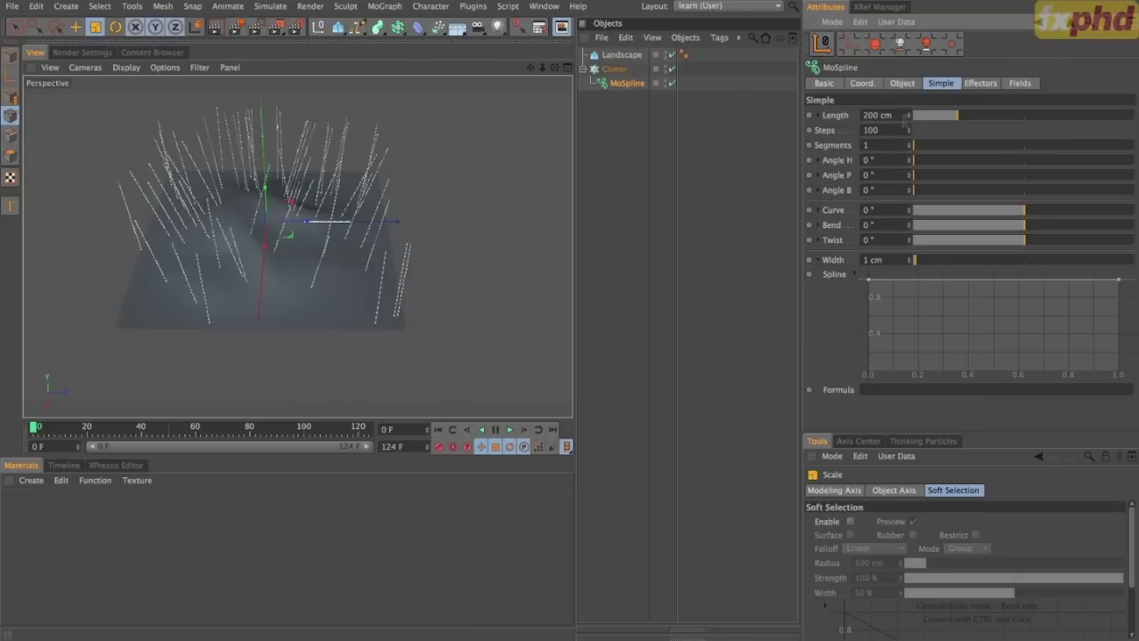
{"action": "double_click", "coordinate": [894, 130]}
{"action": "type", "text": "5"}
{"action": "left_click", "coordinate": [877, 115]}
{"action": "type", "text": "1"}
{"action": "key", "text": "Return"}
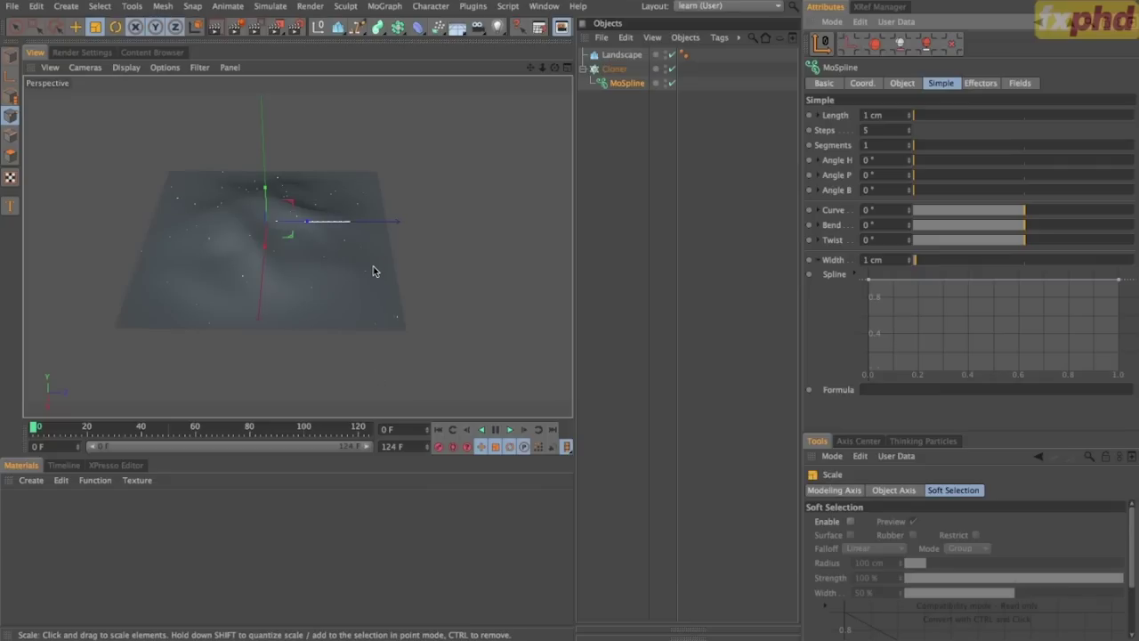
Duplicate the MoSpline inside the Cloner and set the copy's Length to 100 cm, raising it to 200 cm.
{"action": "left_click", "coordinate": [630, 85]}
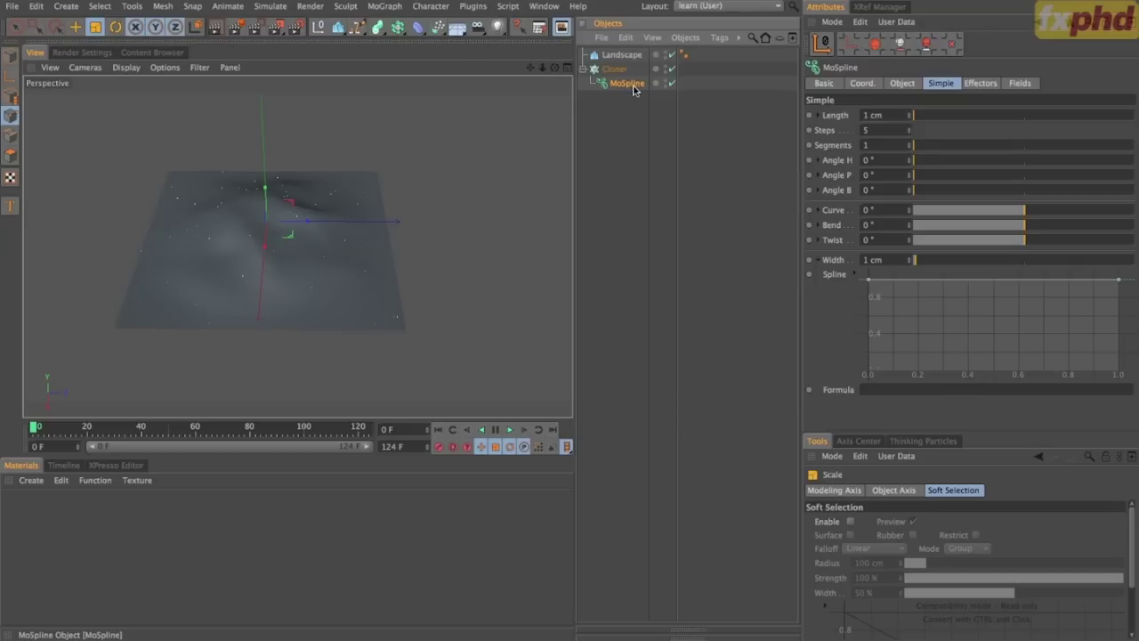
{"action": "left_click_drag", "start_coordinate": [634, 88], "coordinate": [636, 90], "text": "ctrl"}
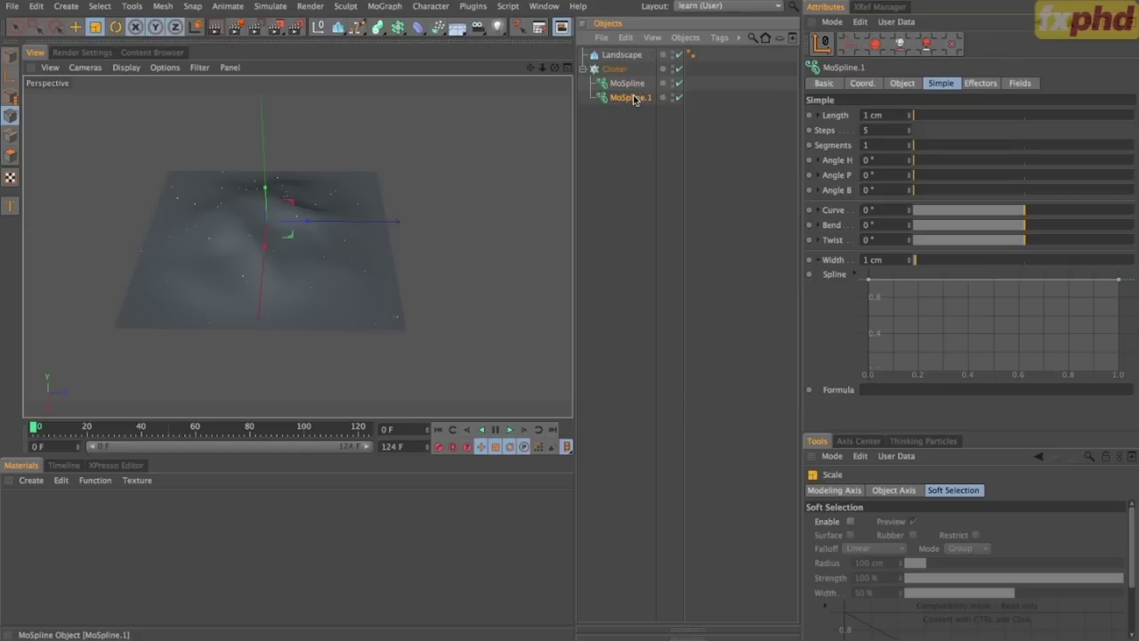
{"action": "left_click", "coordinate": [876, 115]}
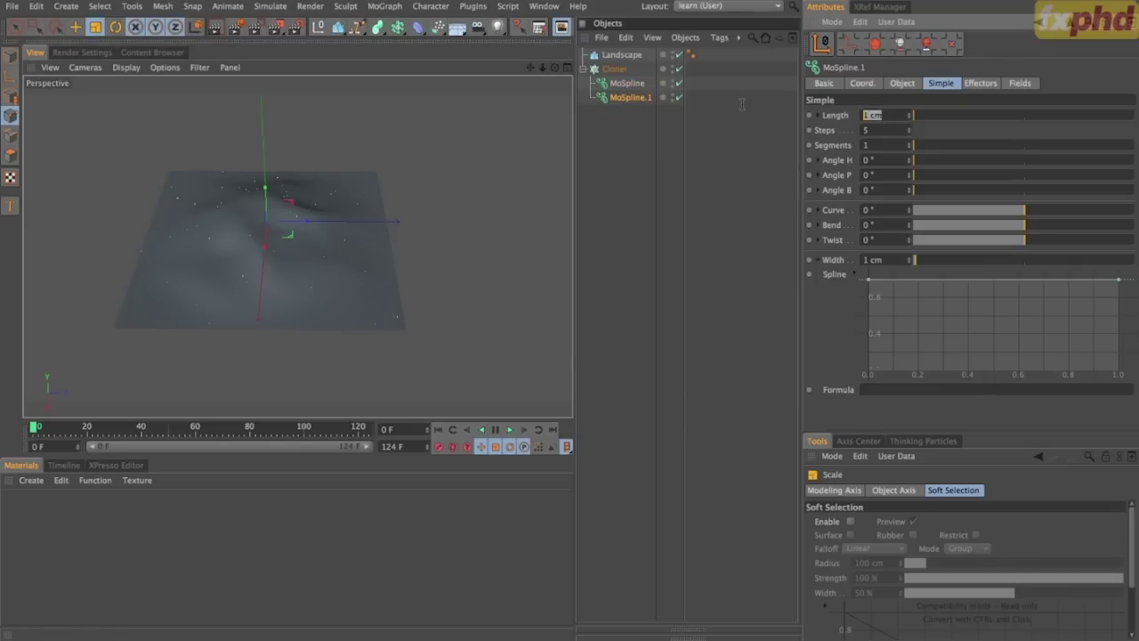
{"action": "type", "text": "100"}
{"action": "key", "text": "Return"}
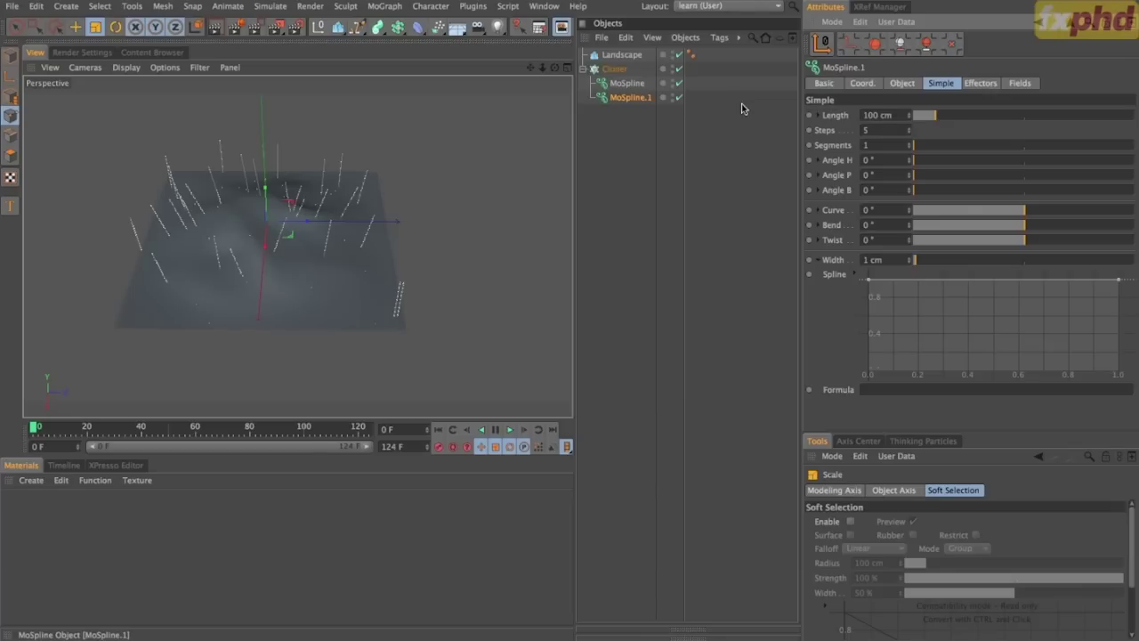
{"action": "left_click", "coordinate": [879, 114]}
{"action": "type", "text": "200"}
{"action": "key", "text": "Return"}
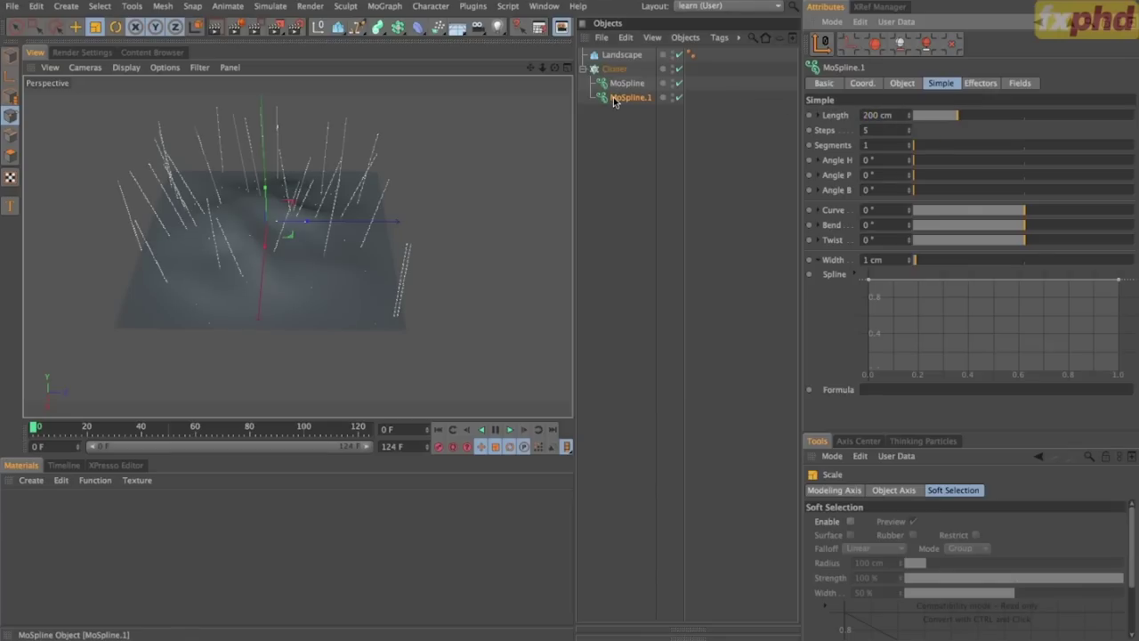
Shape the 200 cm MoSpline copy with a Curve of -29°, a Bend of -27° and a Twist of -40°.
{"action": "left_click", "coordinate": [614, 69]}
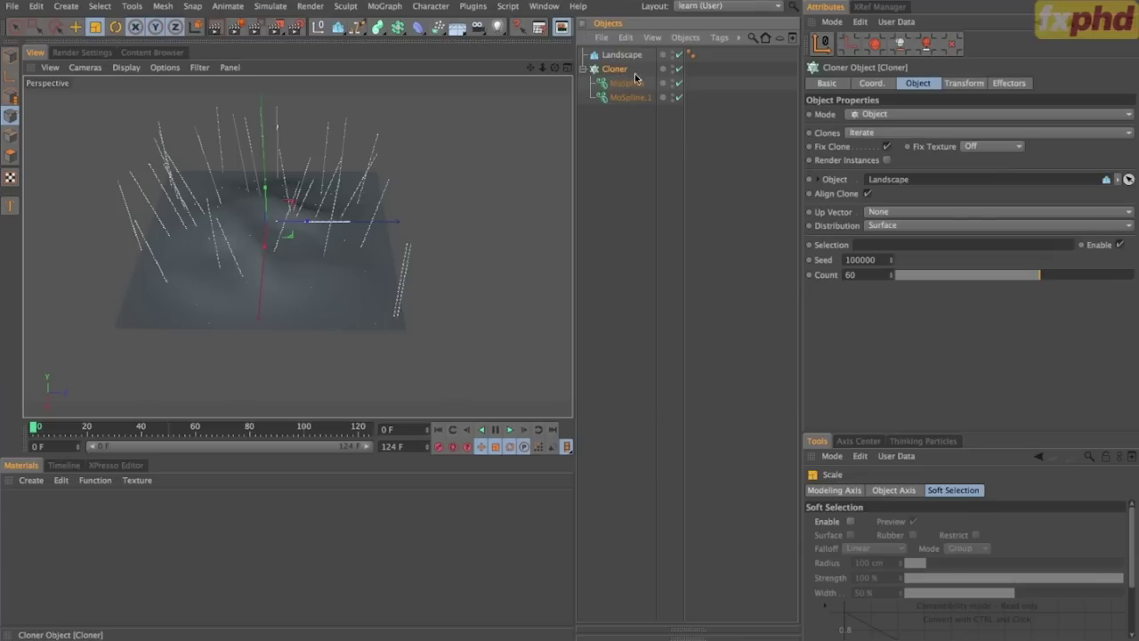
{"action": "mouse_move", "coordinate": [396, 264]}
{"action": "left_mouse_down", "text": "alt"}
{"action": "mouse_move", "coordinate": [255, 343]}
{"action": "mouse_move", "coordinate": [219, 259]}
{"action": "left_mouse_up", "text": "alt"}
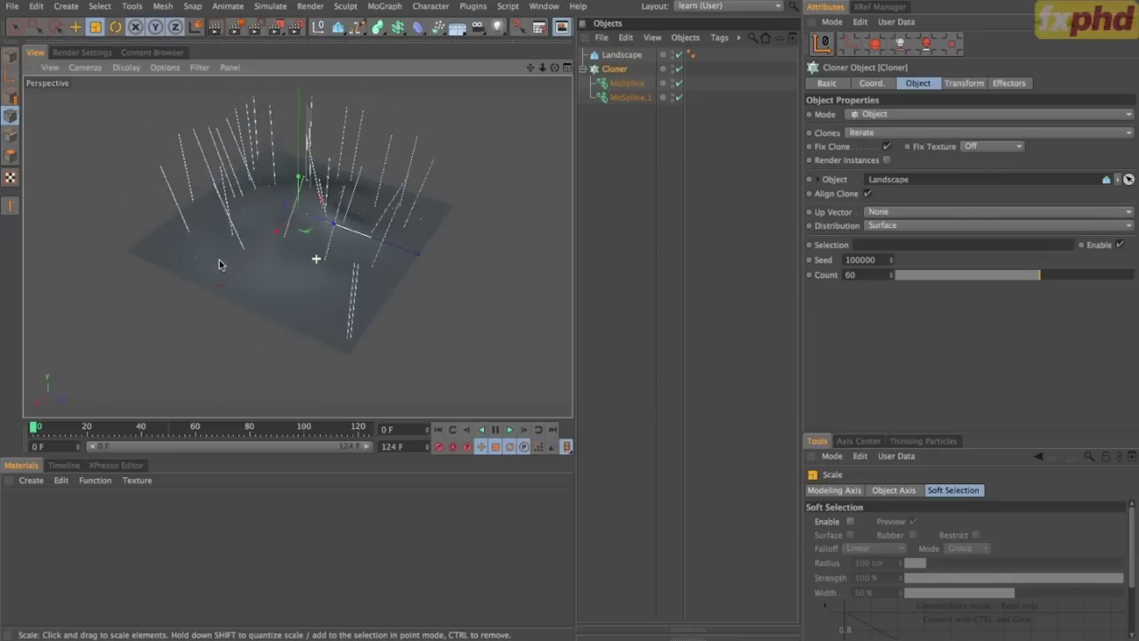
{"action": "scroll", "coordinate": [244, 265], "scroll_direction": "up", "scroll_amount": 6}
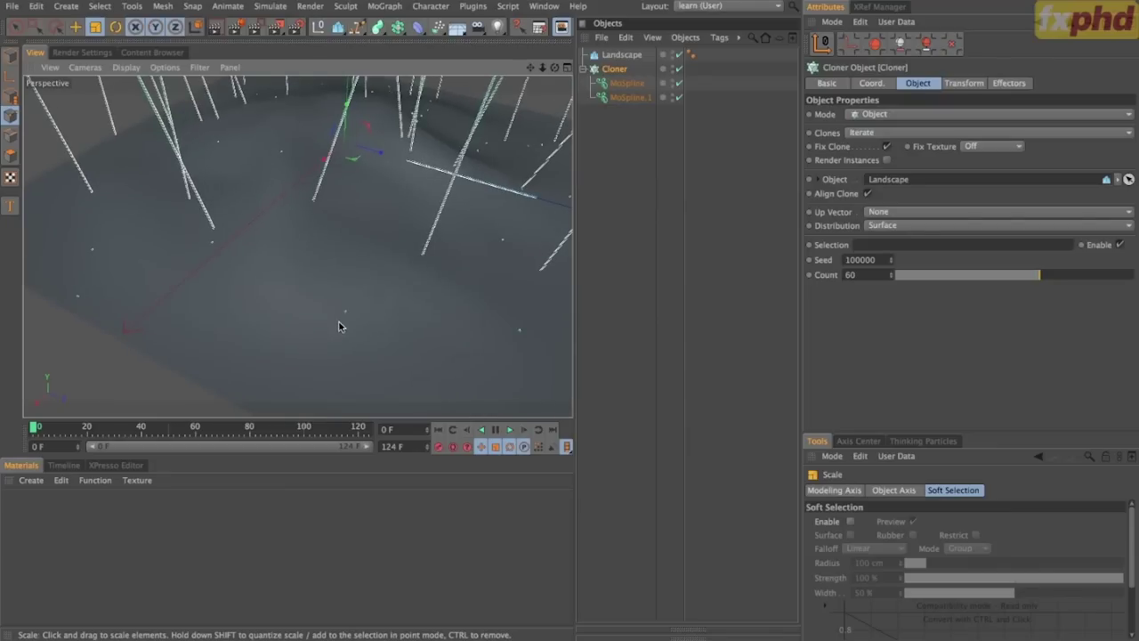
{"action": "scroll", "coordinate": [373, 211], "scroll_direction": "down", "scroll_amount": 6}
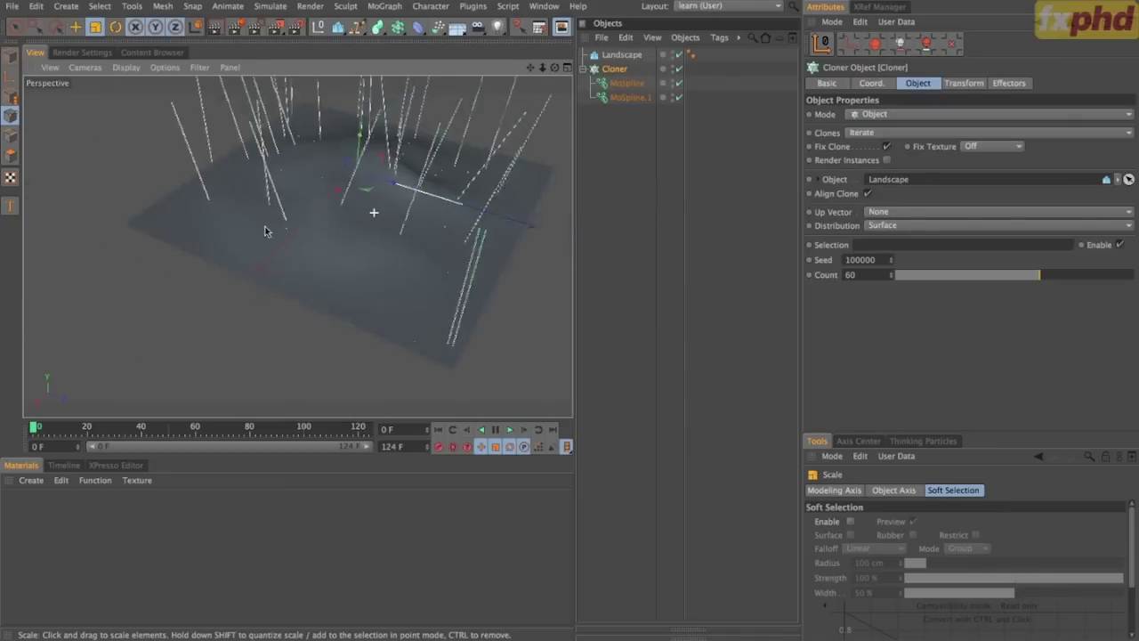
{"action": "mouse_move", "coordinate": [277, 304]}
{"action": "left_mouse_down", "text": "alt"}
{"action": "mouse_move", "coordinate": [338, 305]}
{"action": "mouse_move", "coordinate": [297, 246]}
{"action": "mouse_move", "coordinate": [257, 331]}
{"action": "mouse_move", "coordinate": [479, 257]}
{"action": "mouse_move", "coordinate": [269, 345]}
{"action": "mouse_move", "coordinate": [287, 269]}
{"action": "mouse_move", "coordinate": [424, 211]}
{"action": "left_mouse_up", "text": "alt"}
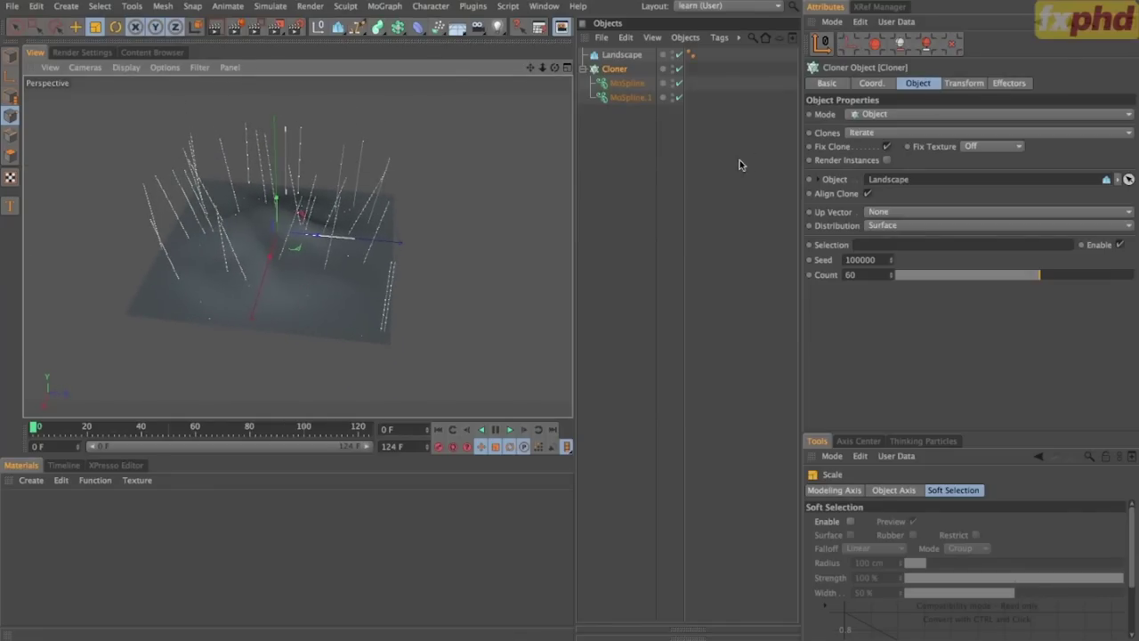
{"action": "left_click", "coordinate": [634, 98]}
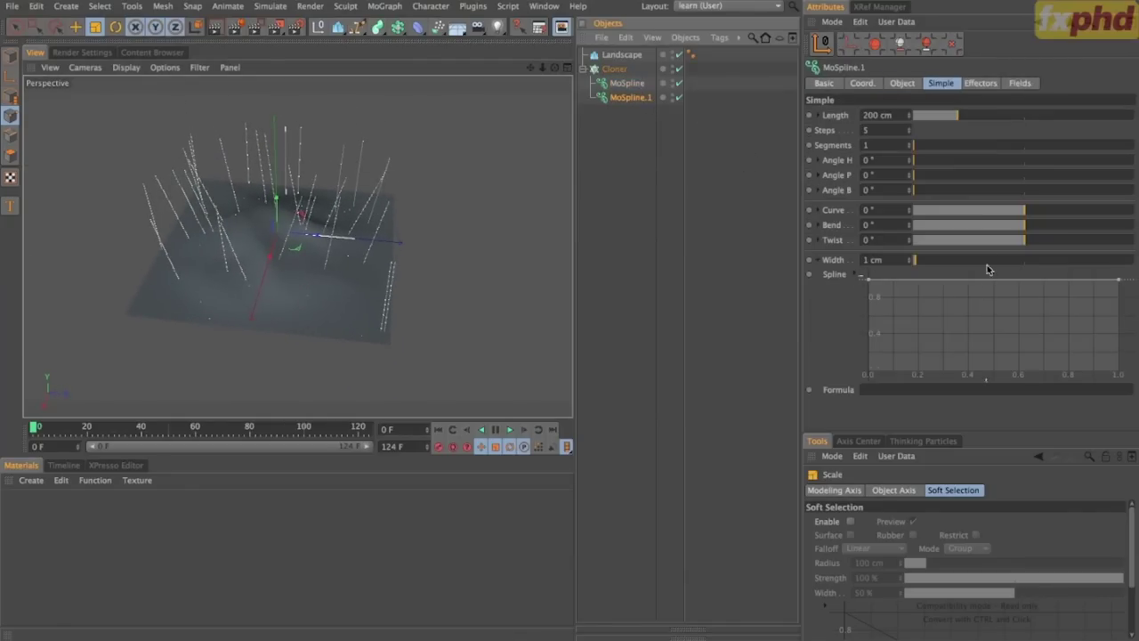
{"action": "left_click_drag", "start_coordinate": [1026, 210], "coordinate": [1016, 211]}
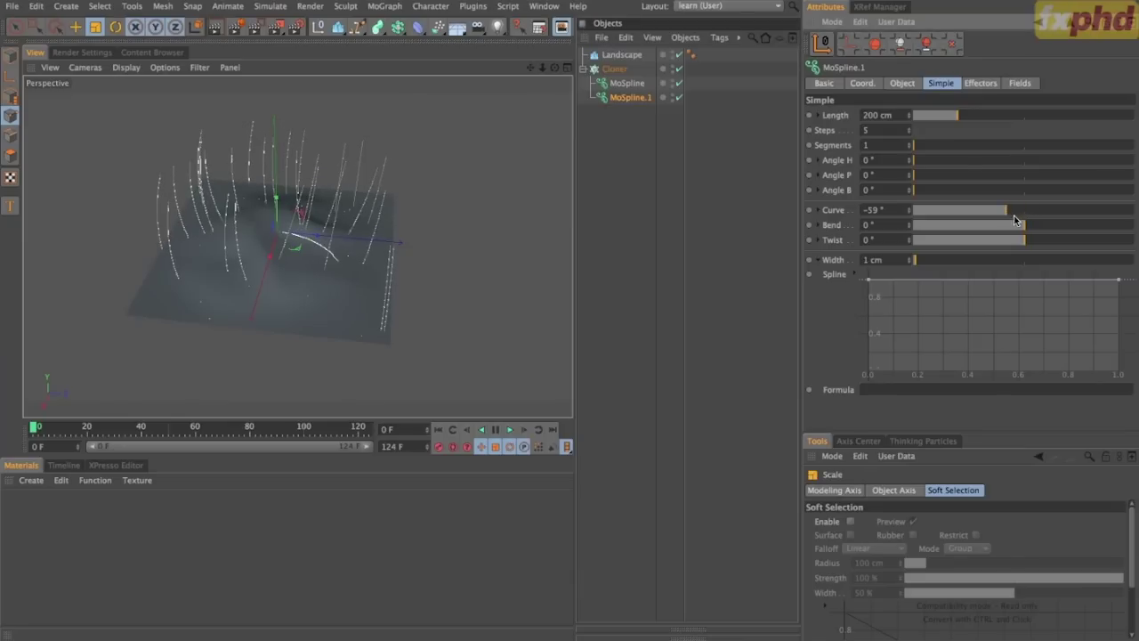
{"action": "left_click_drag", "start_coordinate": [1006, 214], "coordinate": [996, 245]}
{"action": "left_click_drag", "start_coordinate": [311, 256], "coordinate": [373, 258], "text": "alt"}
{"action": "left_click_drag", "start_coordinate": [1011, 211], "coordinate": [1011, 244]}
{"action": "left_click_drag", "start_coordinate": [258, 267], "coordinate": [178, 231], "text": "alt"}
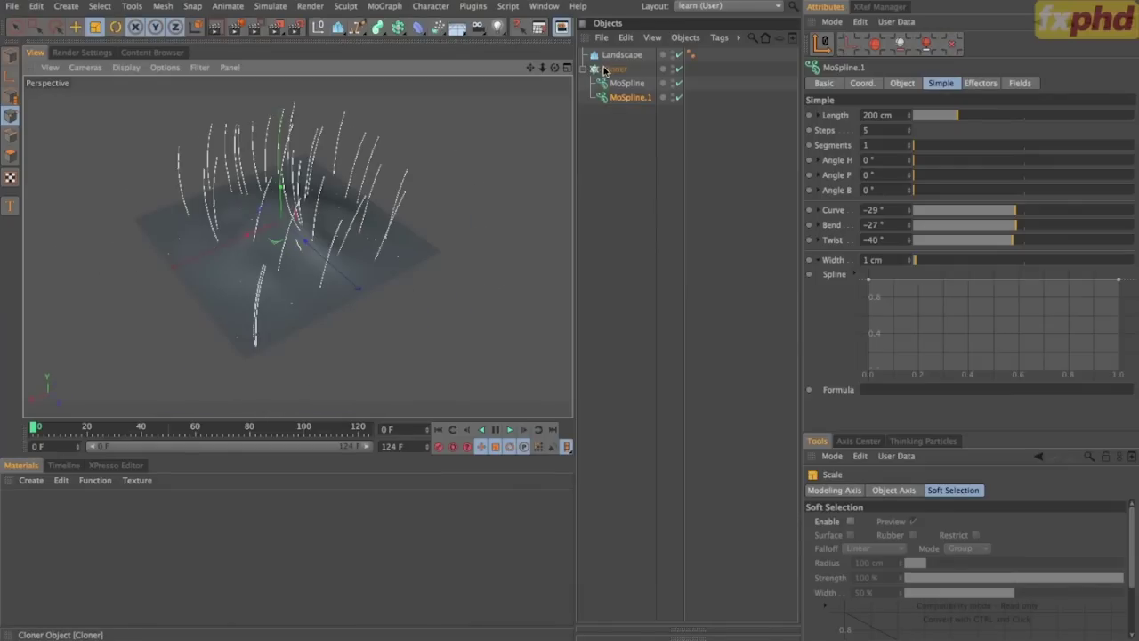
Switch the Cloner's Clones setting to Blend and compare the settings of its two child MoSplines.
{"action": "left_click", "coordinate": [612, 70]}
{"action": "left_click", "coordinate": [888, 133]}
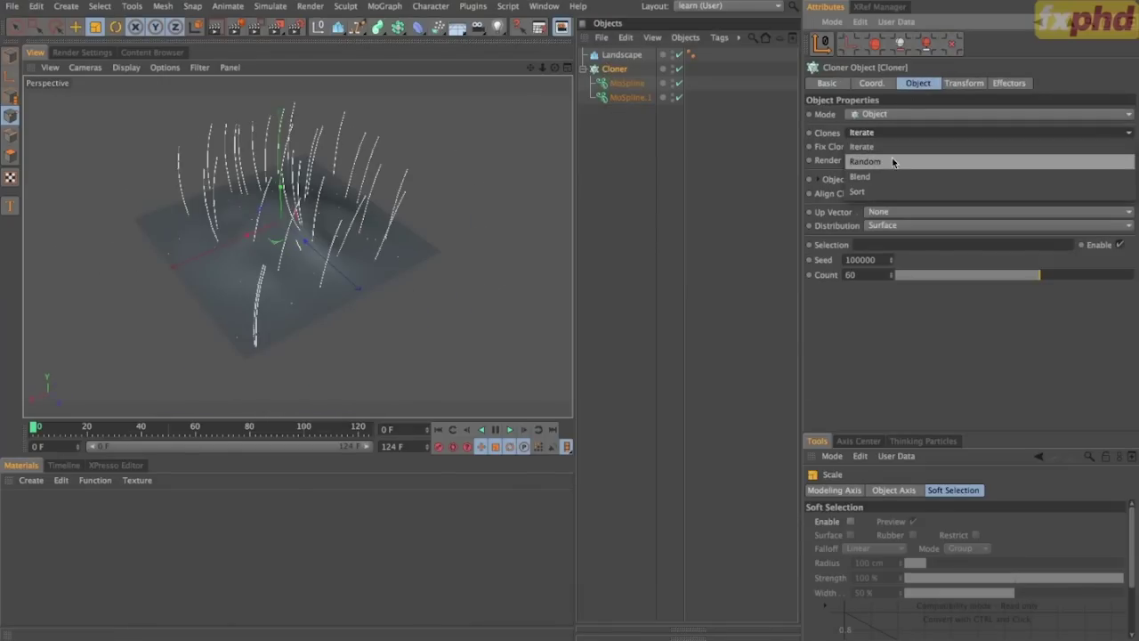
{"action": "left_click", "coordinate": [889, 175]}
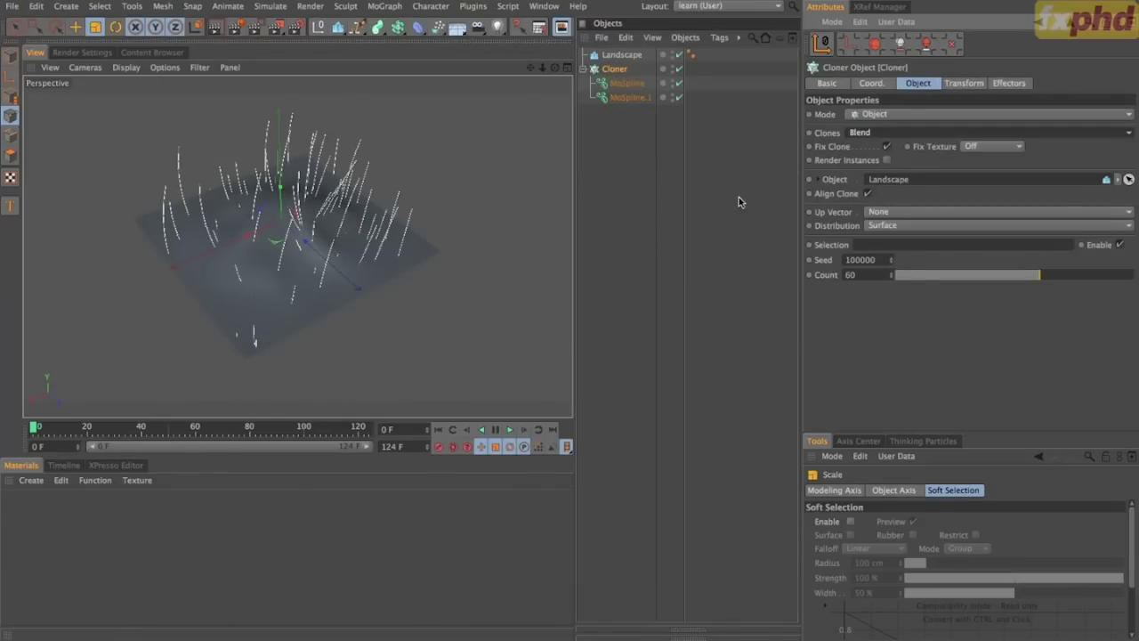
{"action": "left_click", "coordinate": [627, 84]}
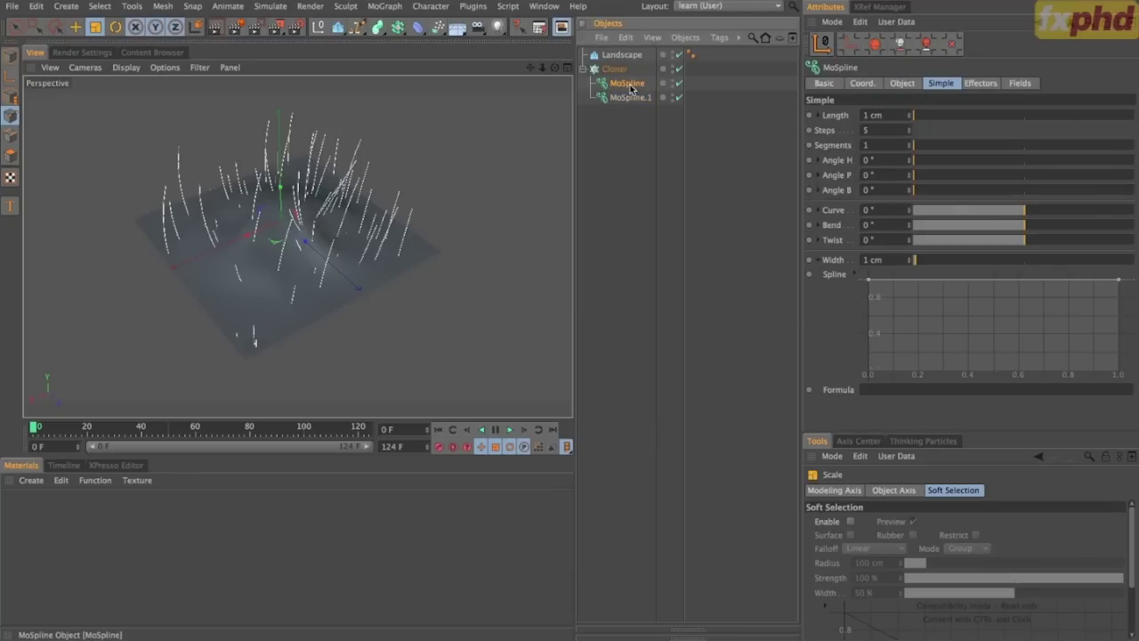
{"action": "left_click", "coordinate": [629, 98]}
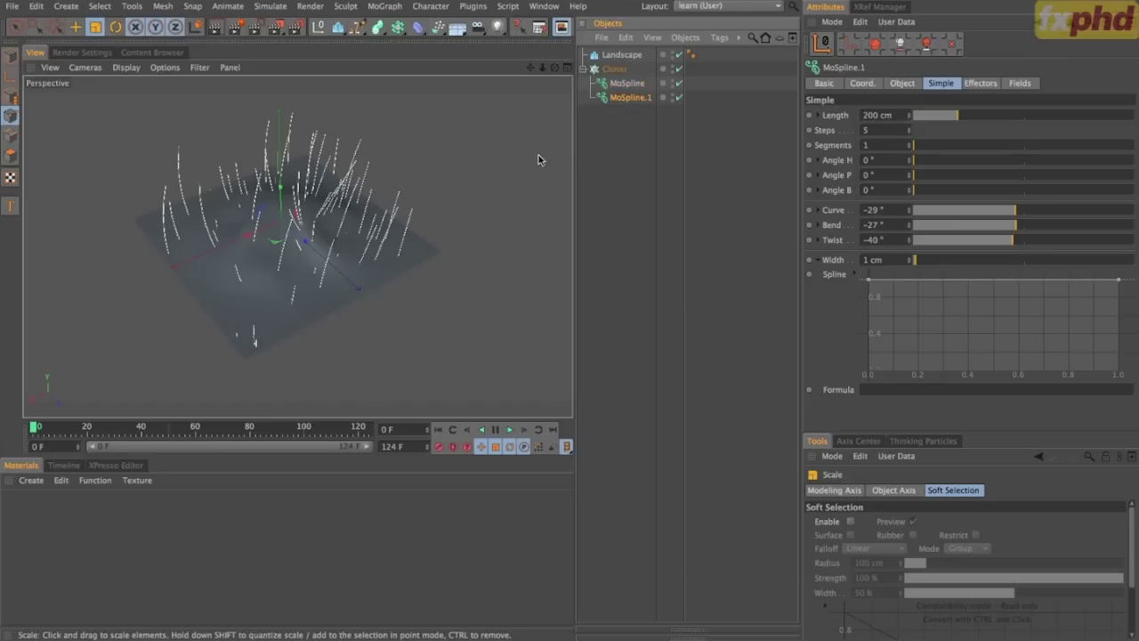
{"action": "left_click_drag", "start_coordinate": [359, 318], "coordinate": [381, 196], "text": "alt"}
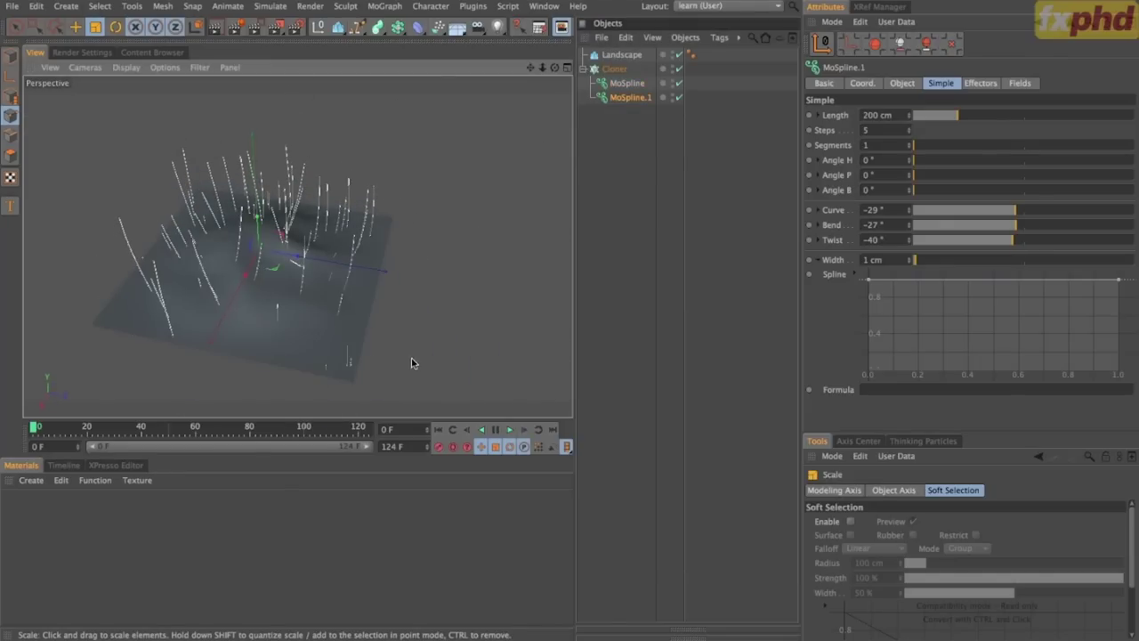
Disable the Landscape and change the Cloner to Linear mode with a Count of 17.
{"action": "left_click", "coordinate": [679, 55]}
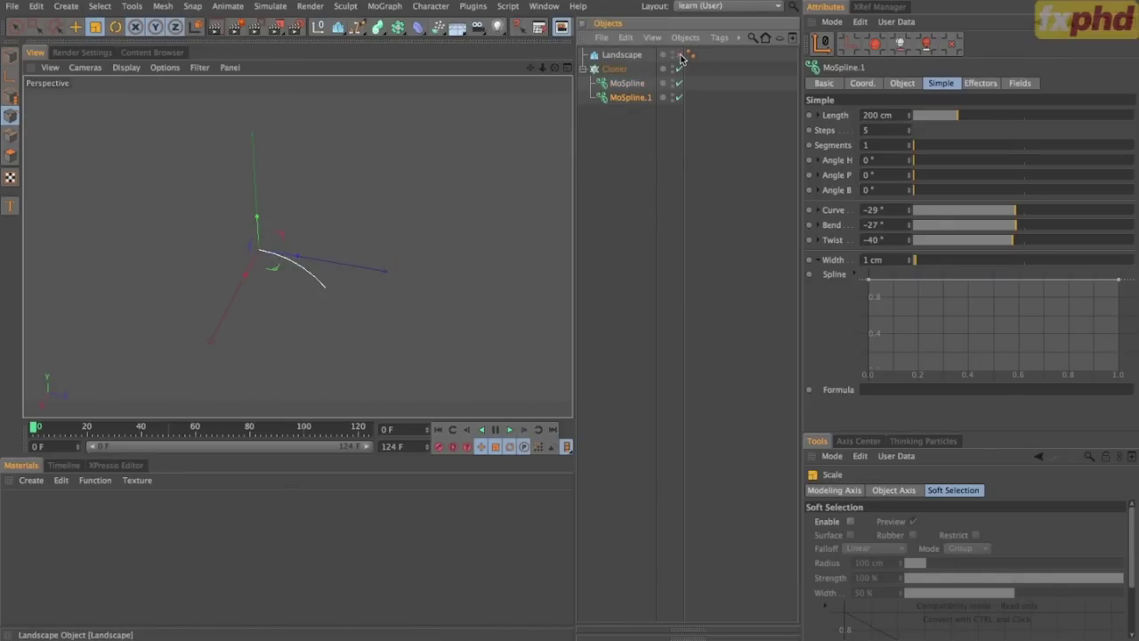
{"action": "left_click", "coordinate": [617, 72]}
{"action": "left_click", "coordinate": [900, 114]}
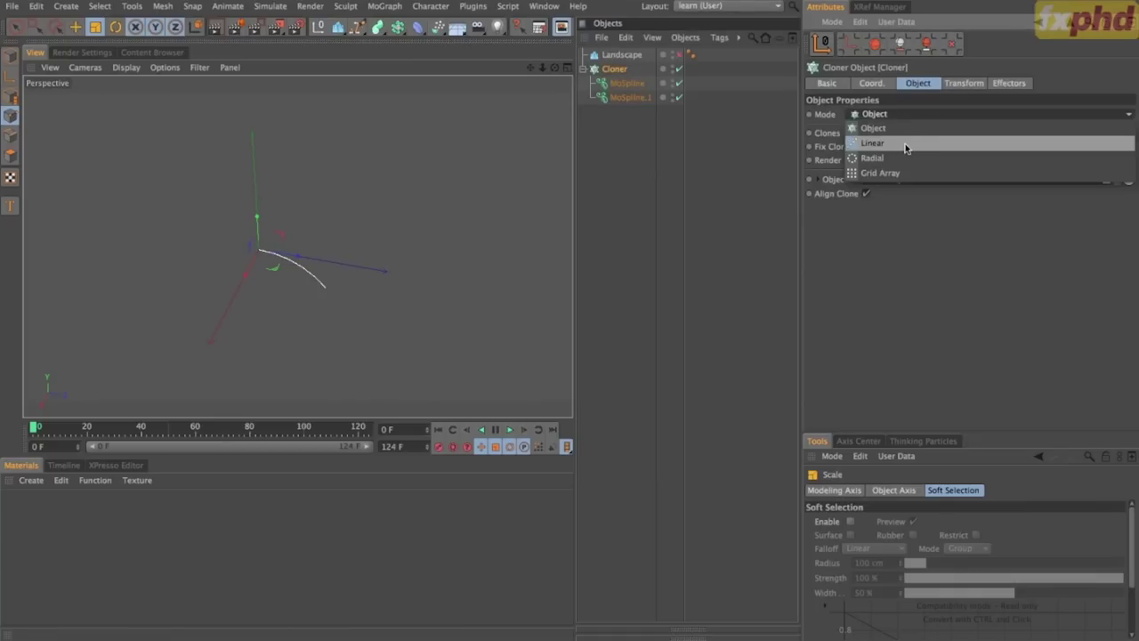
{"action": "left_click", "coordinate": [905, 144]}
{"action": "mouse_move", "coordinate": [900, 183]}
{"action": "left_mouse_down"}
{"action": "mouse_move", "coordinate": [1033, 181]}
{"action": "mouse_move", "coordinate": [908, 180]}
{"action": "mouse_move", "coordinate": [942, 179]}
{"action": "left_mouse_up"}
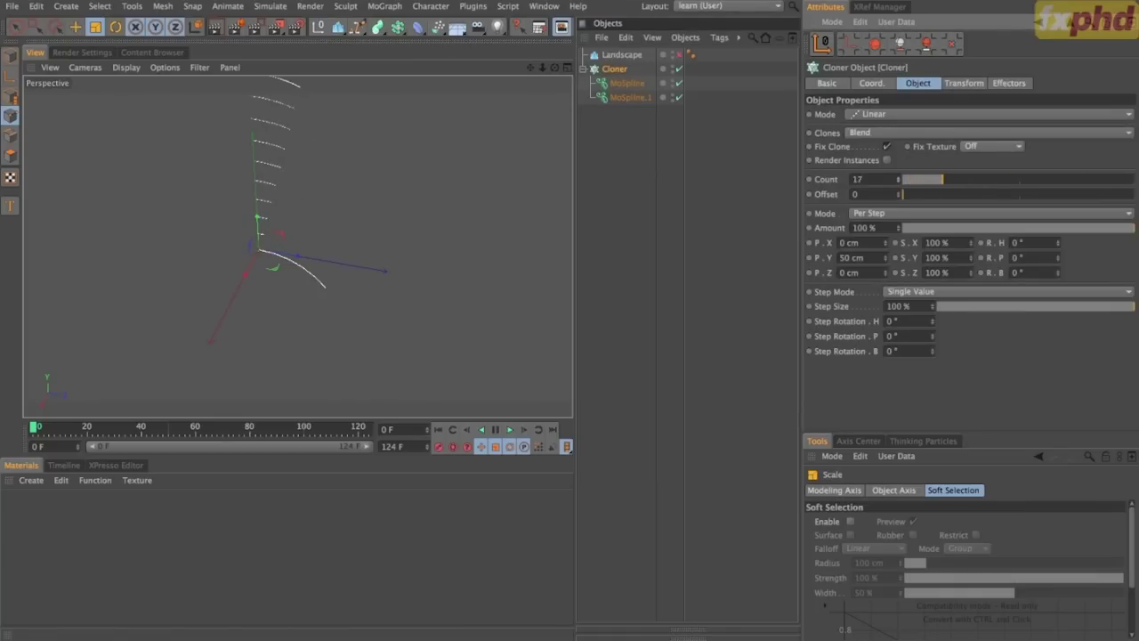
{"action": "left_click_drag", "start_coordinate": [530, 67], "coordinate": [267, 267]}
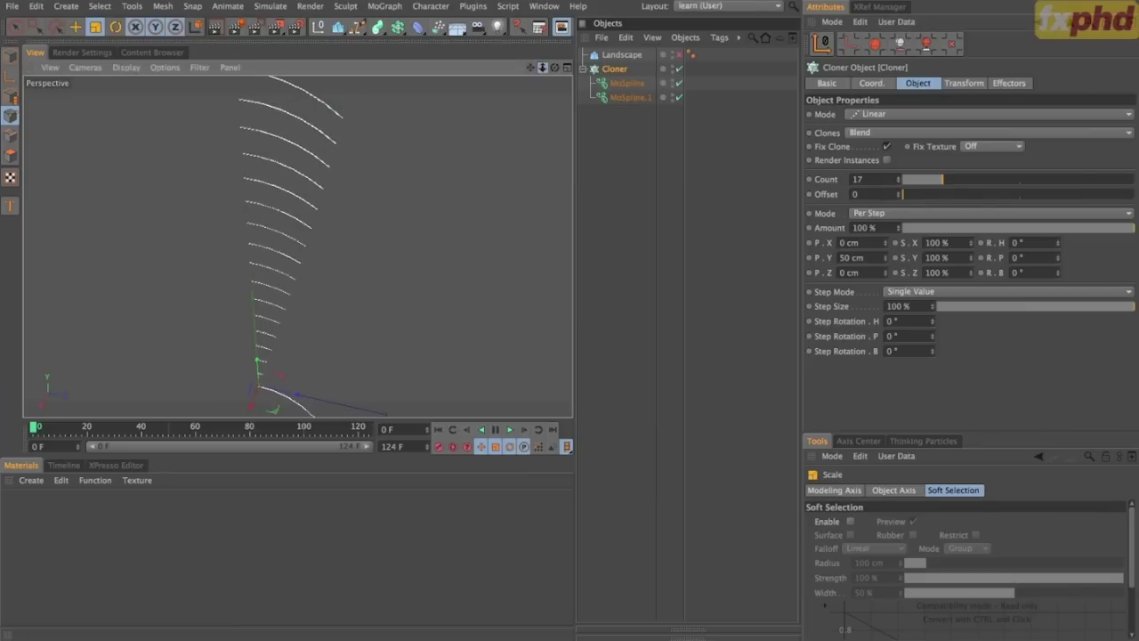
{"action": "mouse_move", "coordinate": [543, 67]}
{"action": "left_mouse_down"}
{"action": "mouse_move", "coordinate": [499, 89]}
{"action": "mouse_move", "coordinate": [550, 35]}
{"action": "left_mouse_up"}
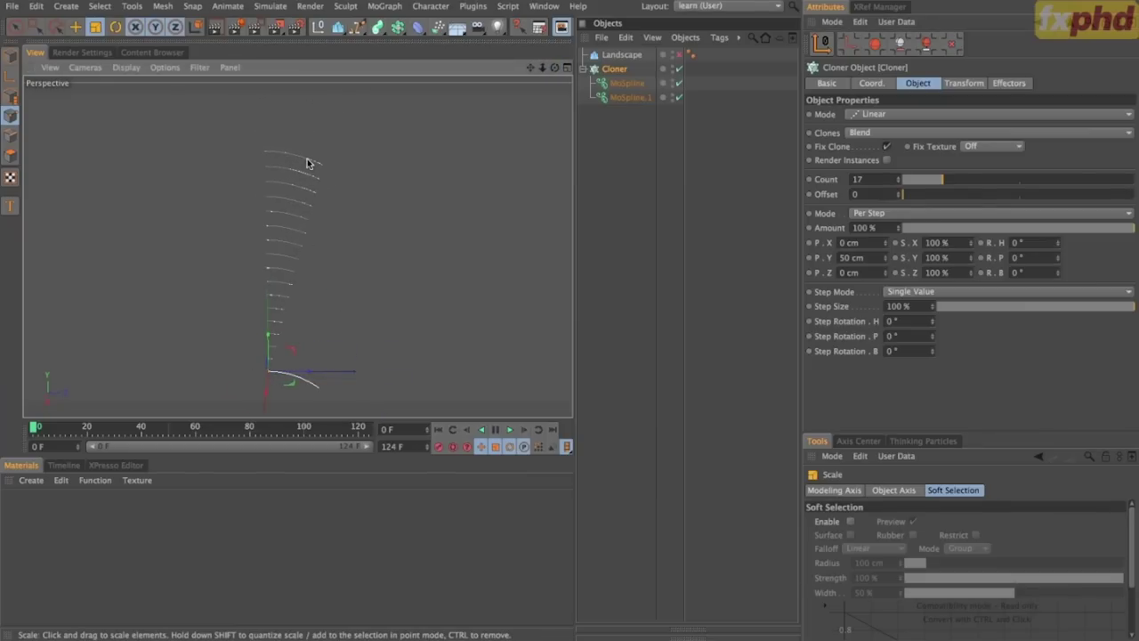
{"action": "mouse_move", "coordinate": [331, 232]}
{"action": "left_mouse_down", "text": "alt"}
{"action": "mouse_move", "coordinate": [97, 255]}
{"action": "mouse_move", "coordinate": [400, 255]}
{"action": "mouse_move", "coordinate": [373, 160]}
{"action": "mouse_move", "coordinate": [326, 242]}
{"action": "mouse_move", "coordinate": [278, 220]}
{"action": "left_mouse_up", "text": "alt"}
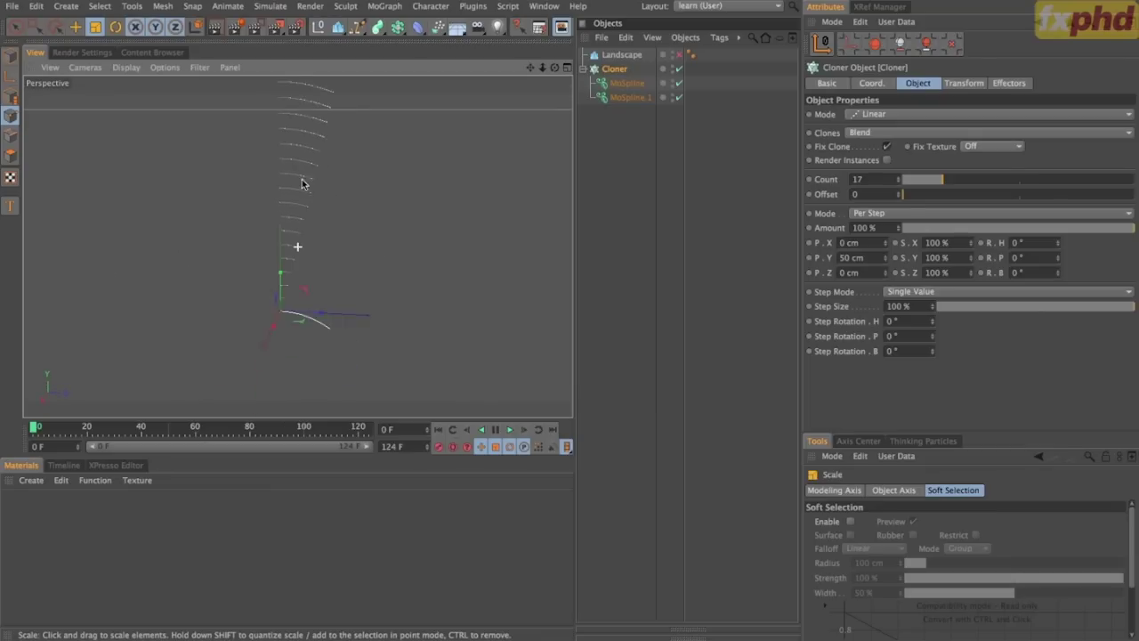
Switch the Cloner to Object mode and re-enable the Landscape so the MoSplines are cloned over its surface.
{"action": "left_click", "coordinate": [917, 113]}
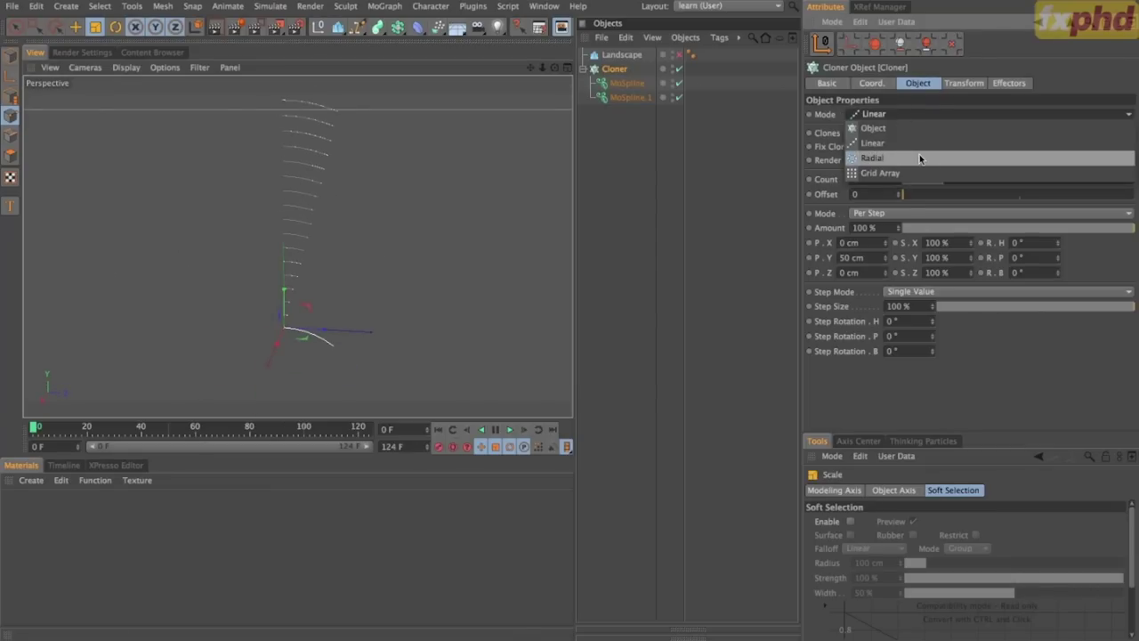
{"action": "left_click", "coordinate": [921, 129]}
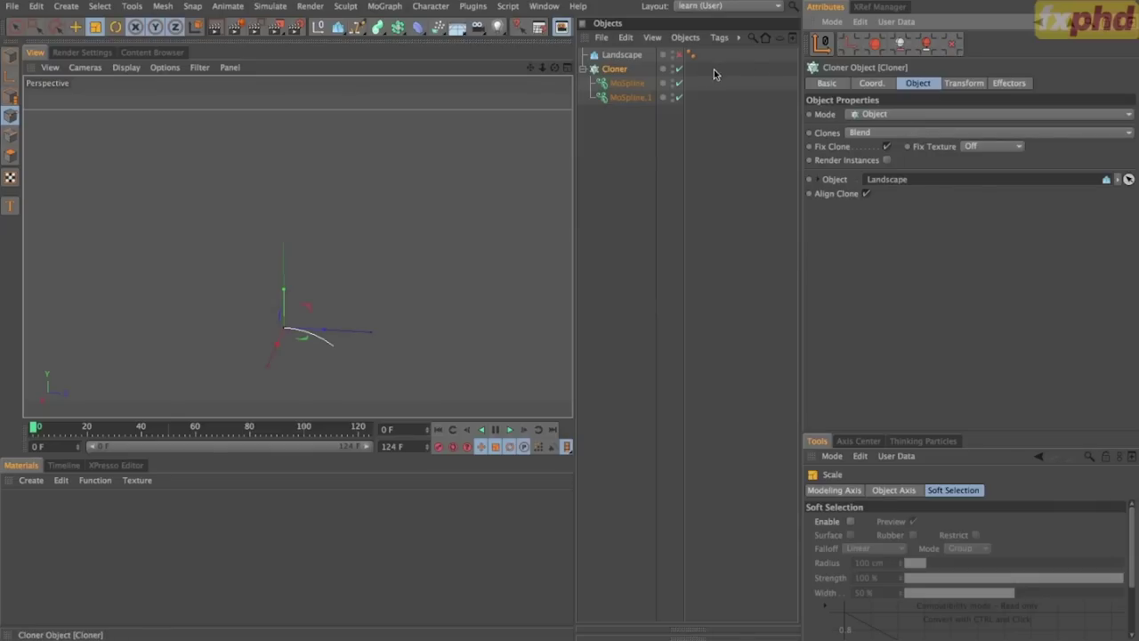
{"action": "left_click", "coordinate": [676, 56]}
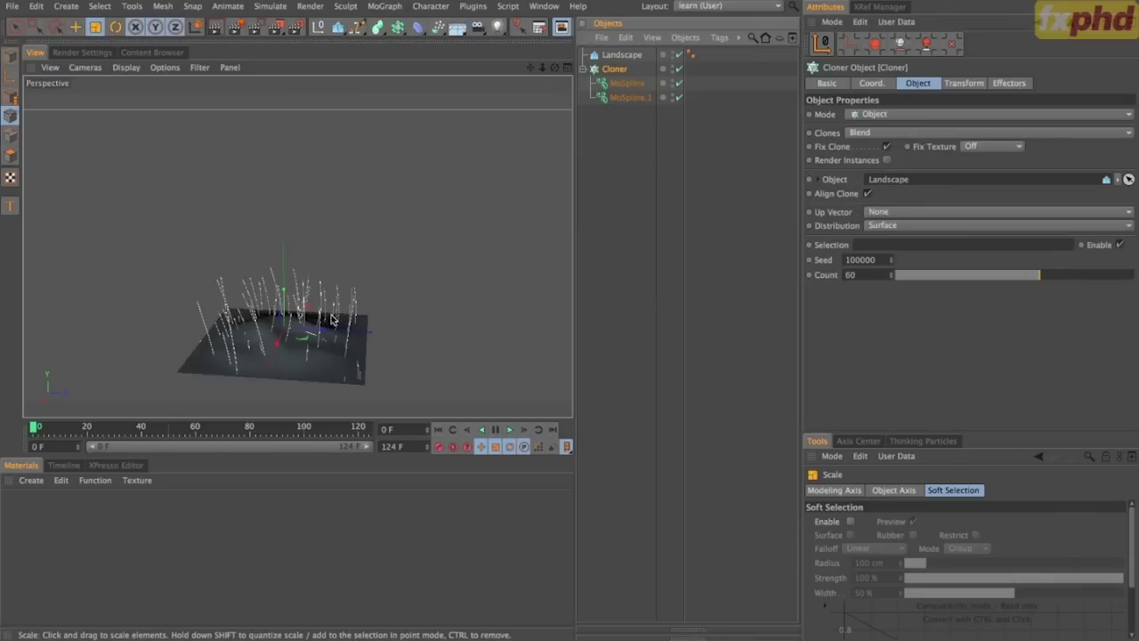
{"action": "mouse_move", "coordinate": [324, 290]}
{"action": "left_mouse_down", "text": "alt"}
{"action": "mouse_move", "coordinate": [326, 331]}
{"action": "mouse_move", "coordinate": [336, 272]}
{"action": "left_mouse_up", "text": "alt"}
{"action": "right_click_drag", "start_coordinate": [336, 272], "coordinate": [406, 257], "text": "alt"}
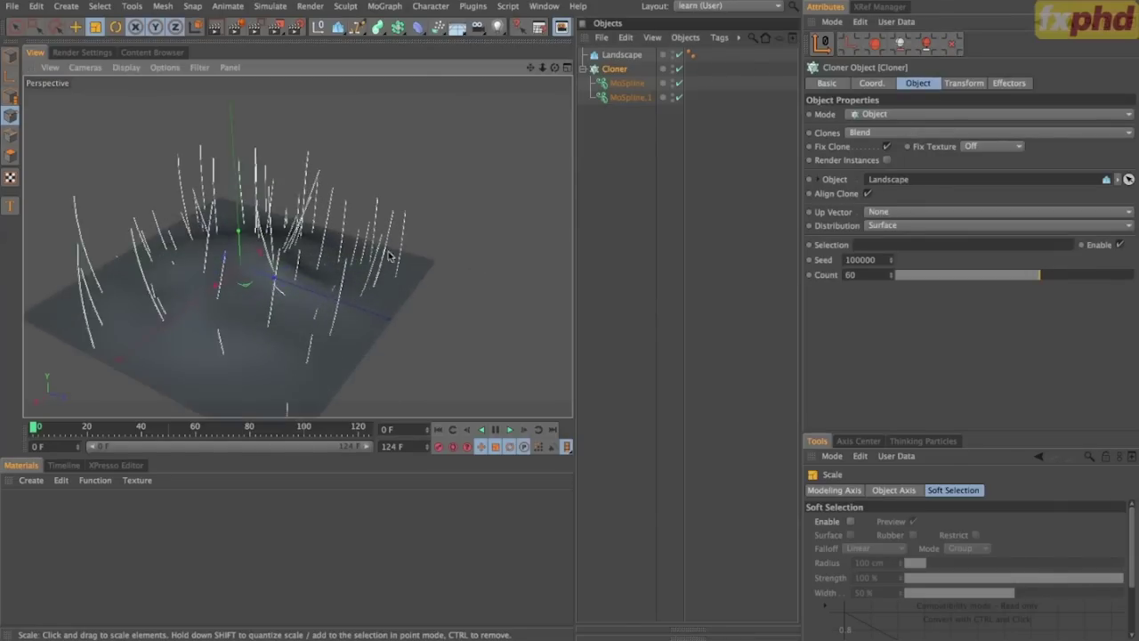
{"action": "left_click_drag", "start_coordinate": [406, 257], "coordinate": [397, 239], "text": "alt"}
{"action": "middle_click_drag", "start_coordinate": [397, 238], "coordinate": [445, 248], "text": "alt"}
{"action": "right_click_drag", "start_coordinate": [445, 248], "coordinate": [395, 253], "text": "alt"}
{"action": "middle_click_drag", "start_coordinate": [395, 253], "coordinate": [304, 253], "text": "alt"}
{"action": "left_click_drag", "start_coordinate": [341, 233], "coordinate": [344, 248], "text": "alt"}
{"action": "right_click_drag", "start_coordinate": [343, 247], "coordinate": [298, 161], "text": "alt"}
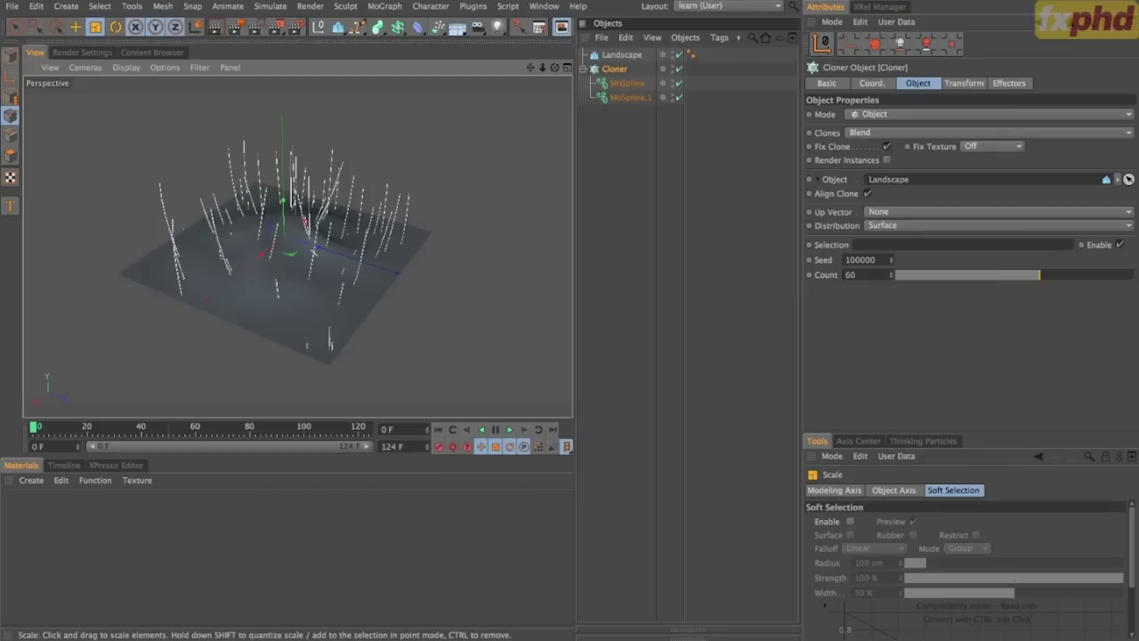
Add a Plain effector to the Cloner with Position disabled and Modify Clone at 100%.
{"action": "left_click", "coordinate": [385, 6]}
{"action": "mouse_move", "coordinate": [410, 27]}
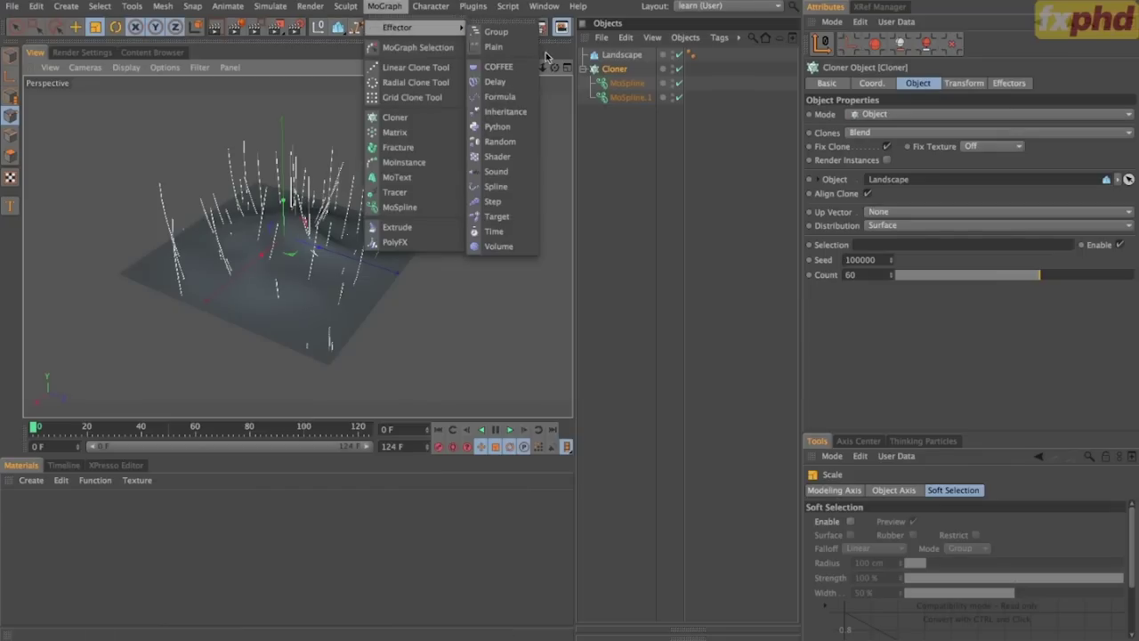
{"action": "left_click", "coordinate": [496, 47]}
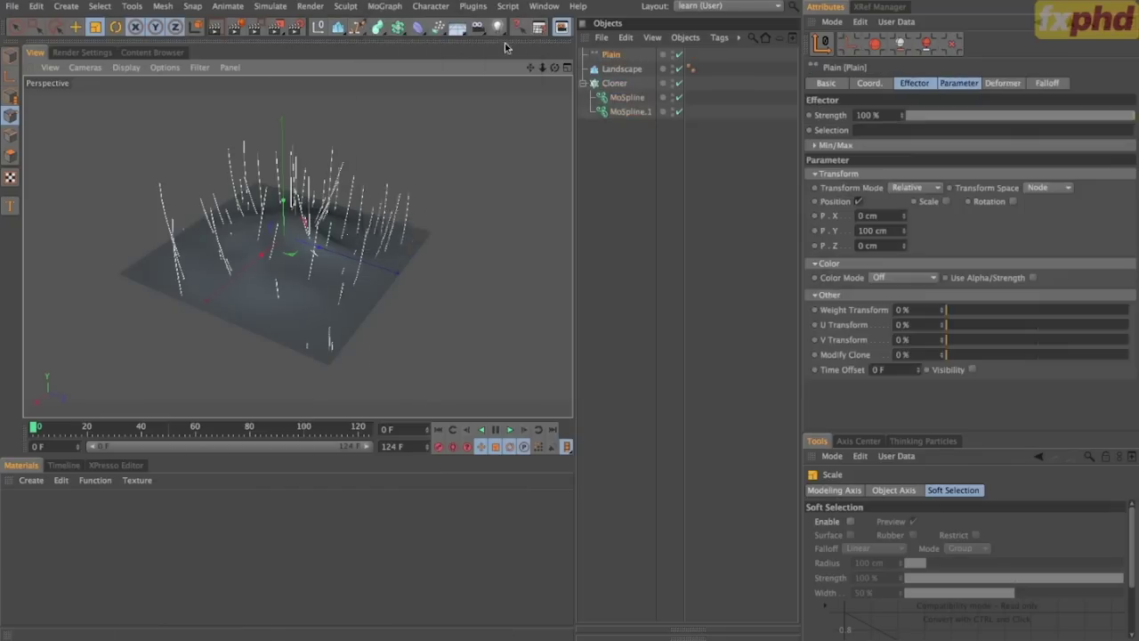
{"action": "left_click", "coordinate": [859, 201]}
{"action": "mouse_move", "coordinate": [332, 257]}
{"action": "left_mouse_down", "text": "alt"}
{"action": "mouse_move", "coordinate": [341, 212]}
{"action": "mouse_move", "coordinate": [378, 157]}
{"action": "mouse_move", "coordinate": [338, 234]}
{"action": "left_mouse_up", "text": "alt"}
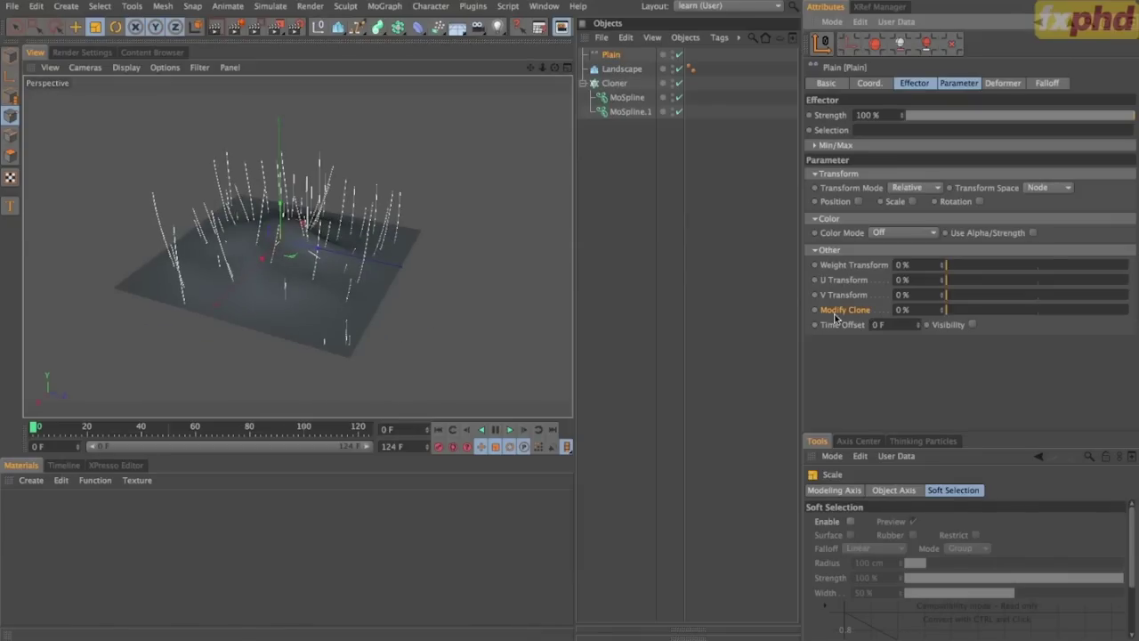
{"action": "mouse_move", "coordinate": [975, 309]}
{"action": "left_mouse_down"}
{"action": "mouse_move", "coordinate": [952, 310]}
{"action": "mouse_move", "coordinate": [1130, 309]}
{"action": "left_mouse_up"}
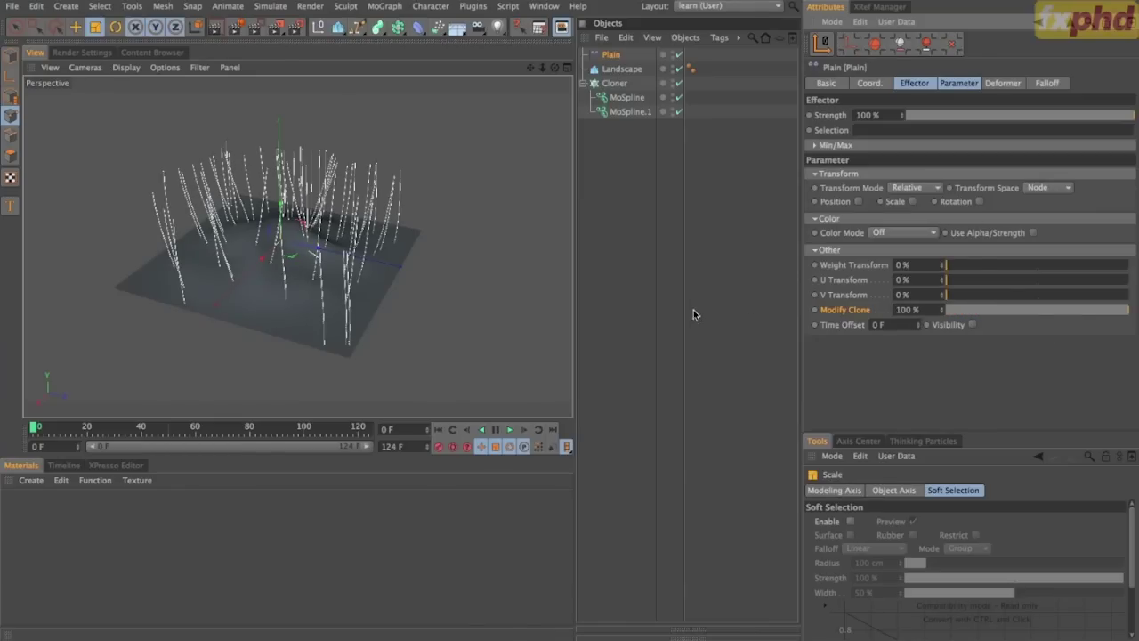
Examine the 200 cm MoSpline's settings and the clones on the landscape from several angles.
{"action": "left_click_drag", "start_coordinate": [407, 316], "coordinate": [498, 302], "text": "alt"}
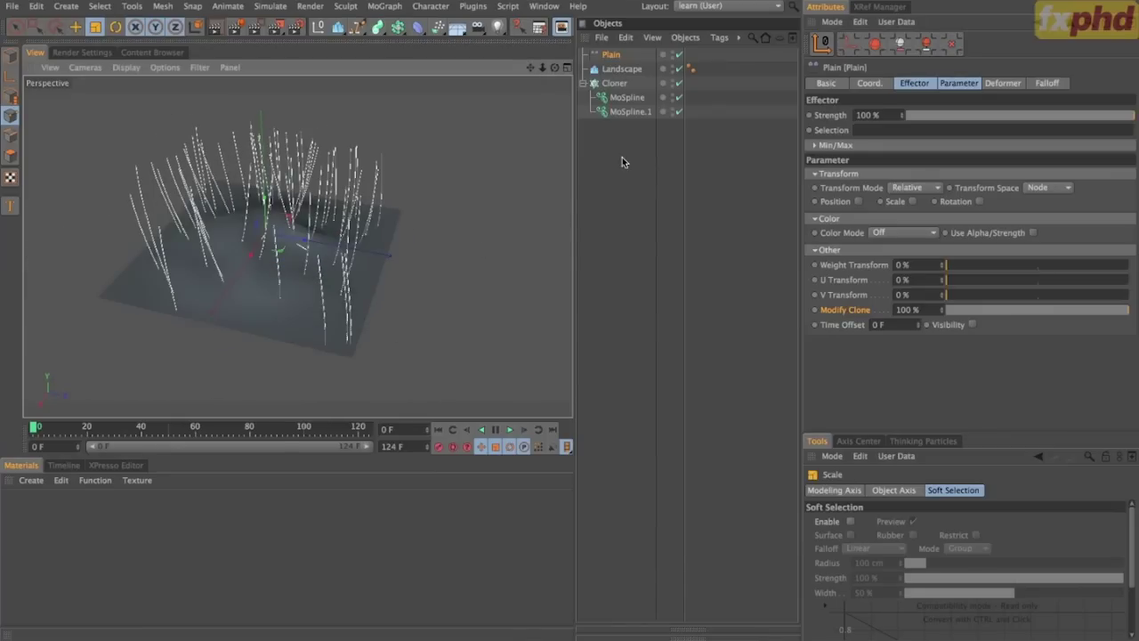
{"action": "left_click", "coordinate": [621, 112]}
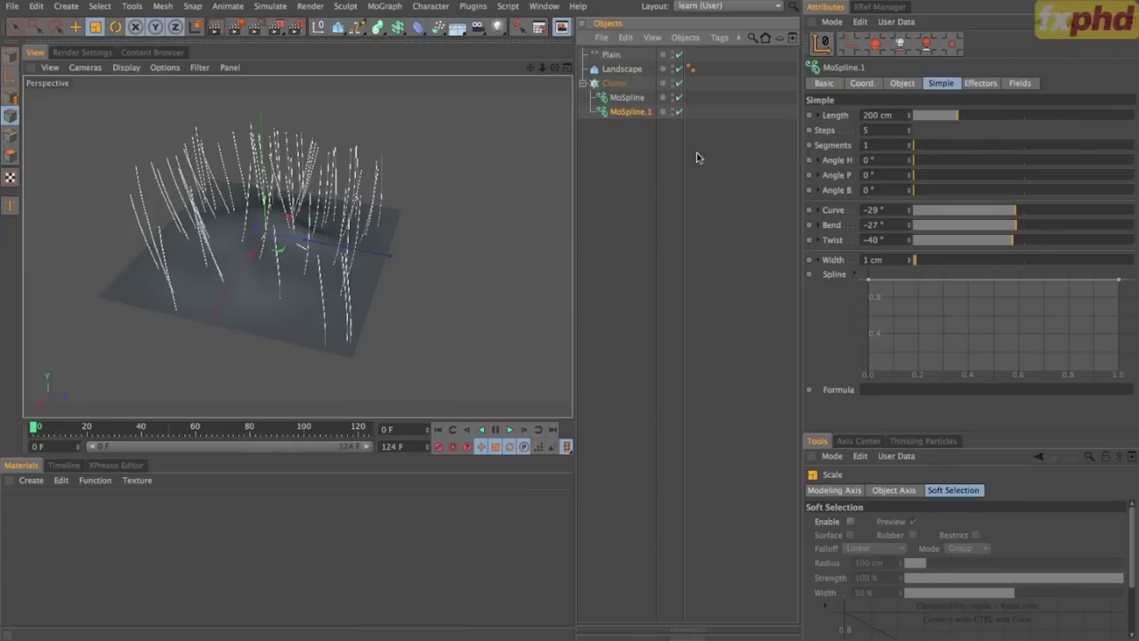
{"action": "left_click_drag", "start_coordinate": [415, 271], "coordinate": [213, 233], "text": "alt"}
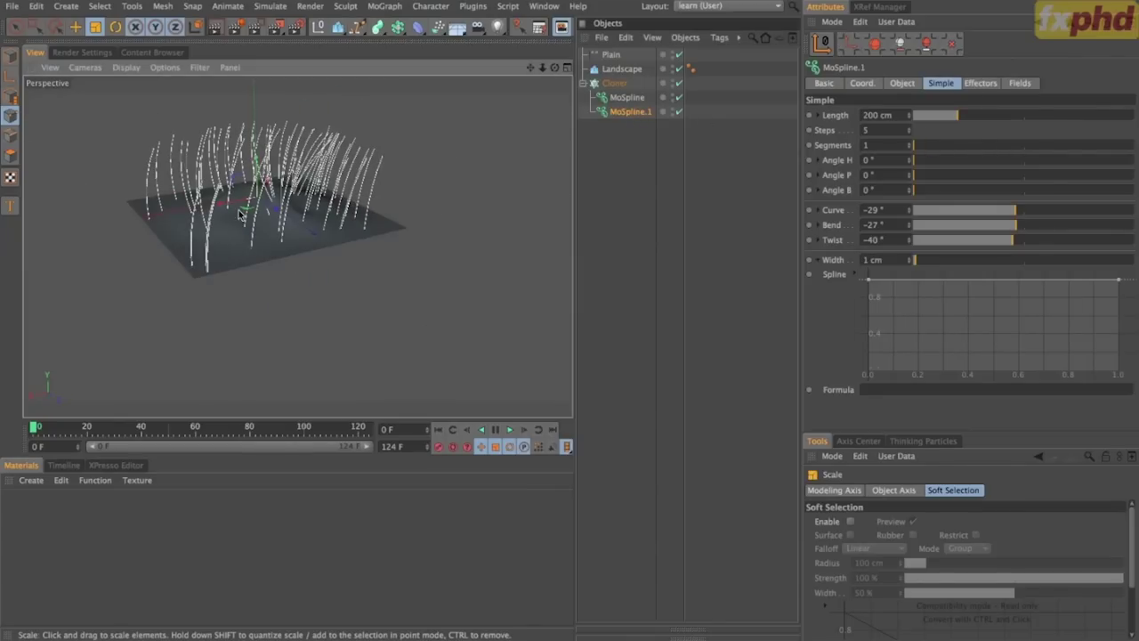
{"action": "middle_click_drag", "start_coordinate": [300, 167], "coordinate": [298, 246], "text": "alt"}
{"action": "right_click_drag", "start_coordinate": [358, 221], "coordinate": [389, 217], "text": "alt"}
{"action": "middle_click_drag", "start_coordinate": [263, 282], "coordinate": [304, 248], "text": "alt"}
{"action": "left_click_drag", "start_coordinate": [422, 235], "coordinate": [396, 235], "text": "alt"}
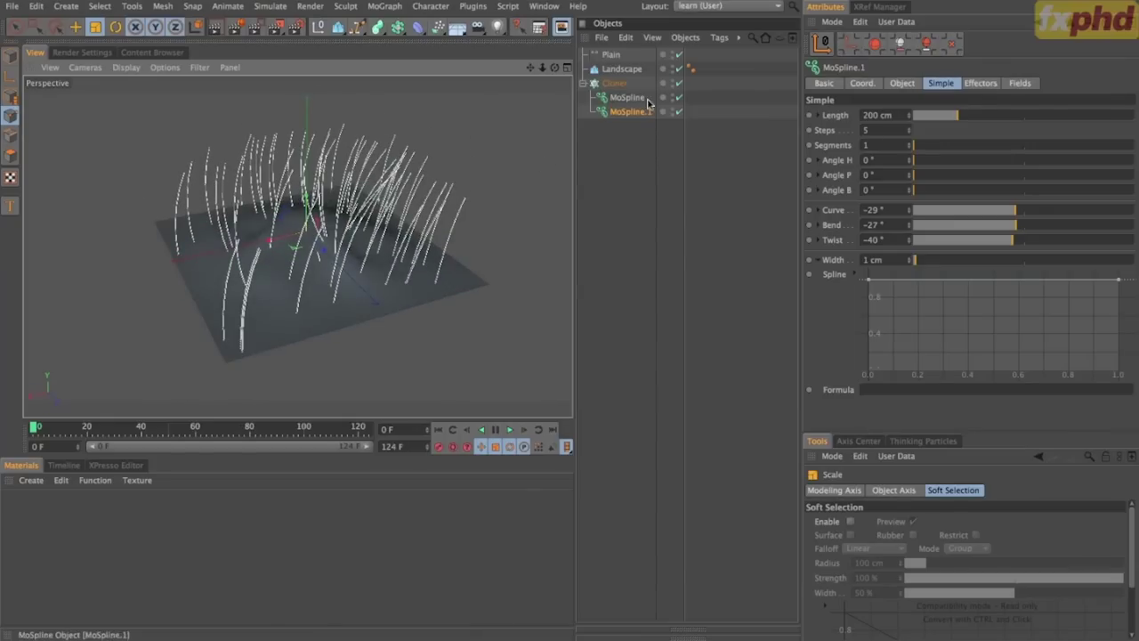
Set the Plain effector's Maximum to 0% in its Min/Max settings.
{"action": "left_click", "coordinate": [614, 54]}
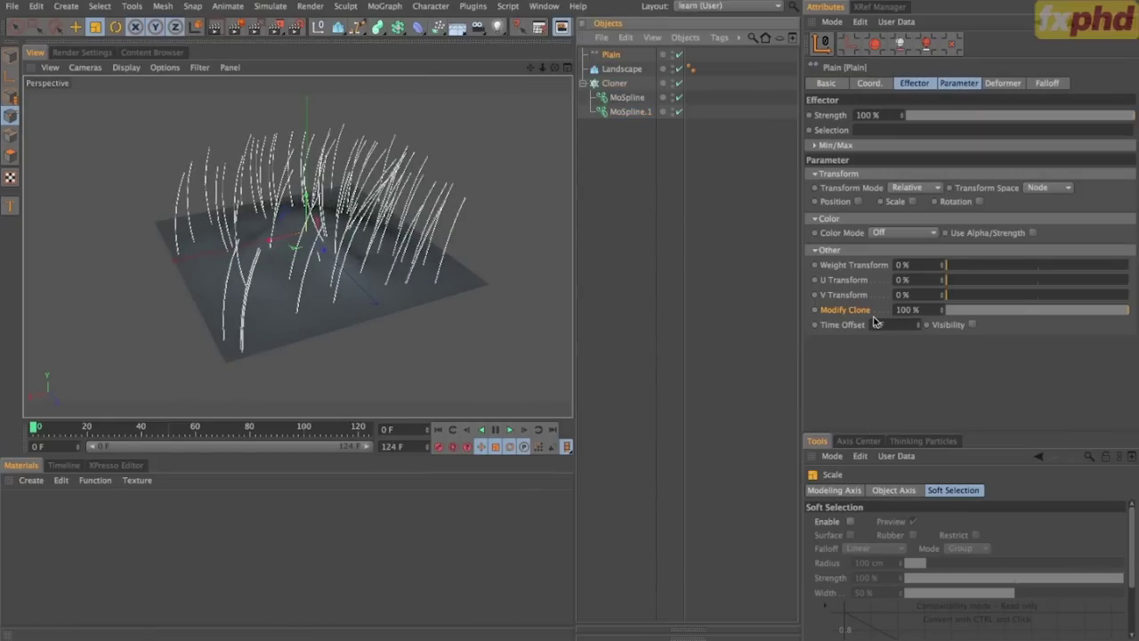
{"action": "left_click", "coordinate": [835, 145]}
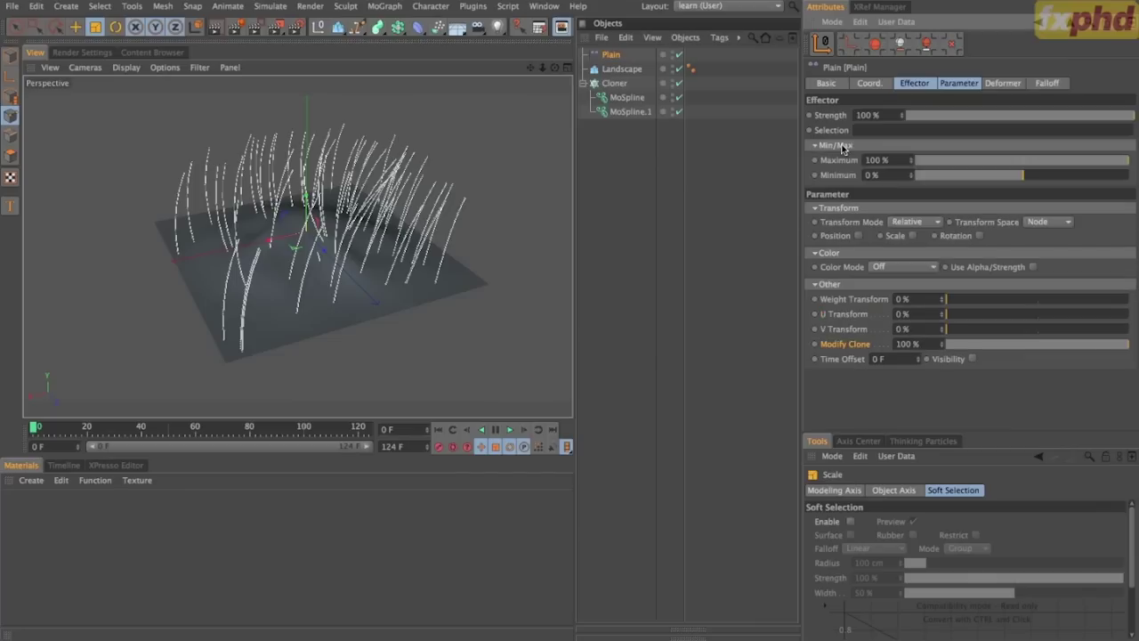
{"action": "left_click", "coordinate": [890, 160]}
{"action": "type", "text": "0"}
{"action": "key", "text": "Return"}
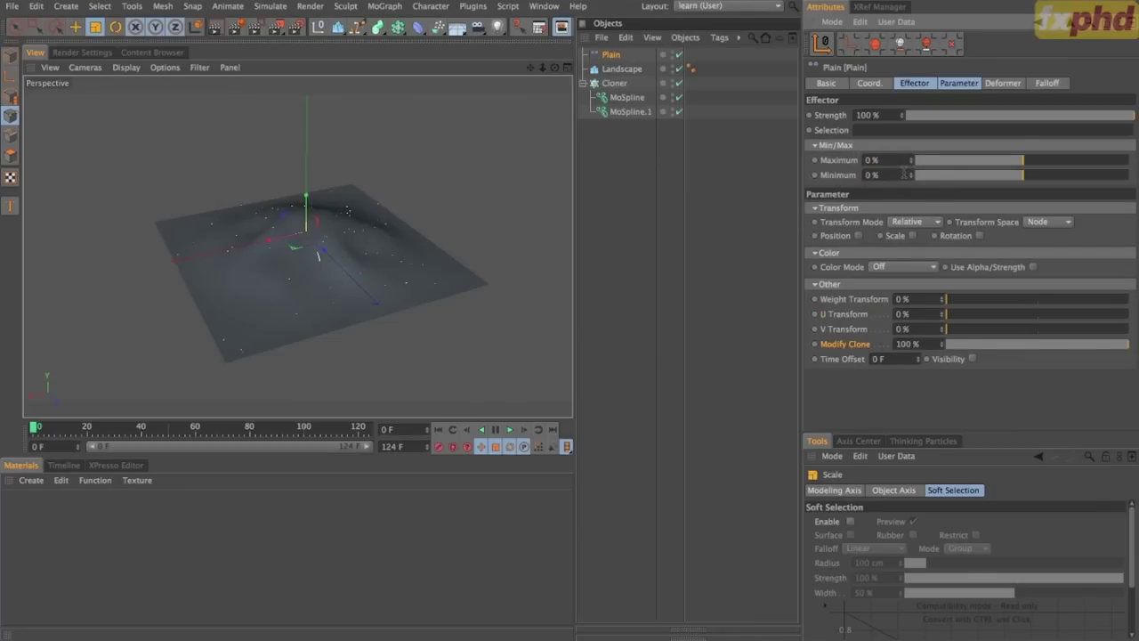
Rename the 1 cm spline as MoSpline Short and the 200 cm spline as MoSpline Long.
{"action": "left_click", "coordinate": [624, 98]}
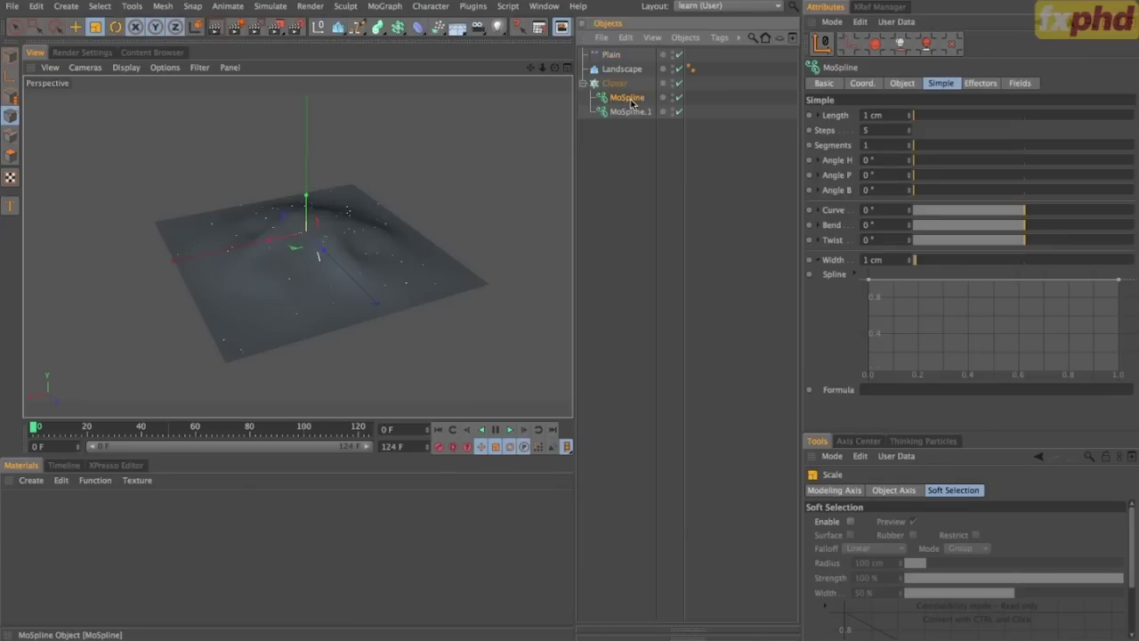
{"action": "double_click", "coordinate": [630, 100]}
{"action": "type", "text": "Short"}
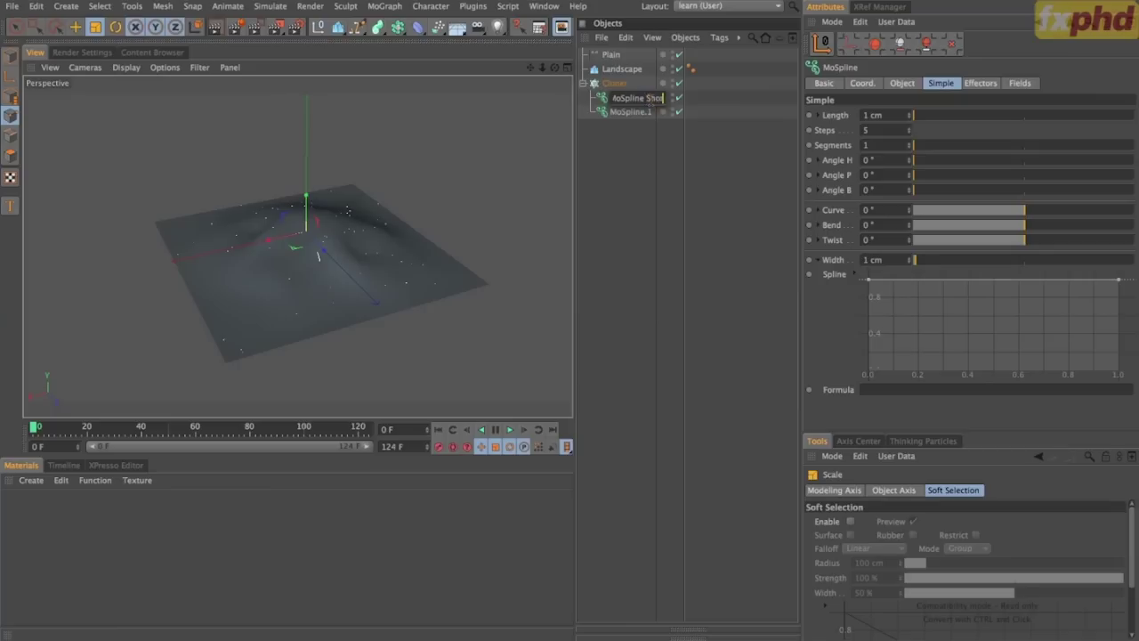
{"action": "key", "text": "Return"}
{"action": "left_click", "coordinate": [637, 114]}
{"action": "double_click", "coordinate": [638, 114]}
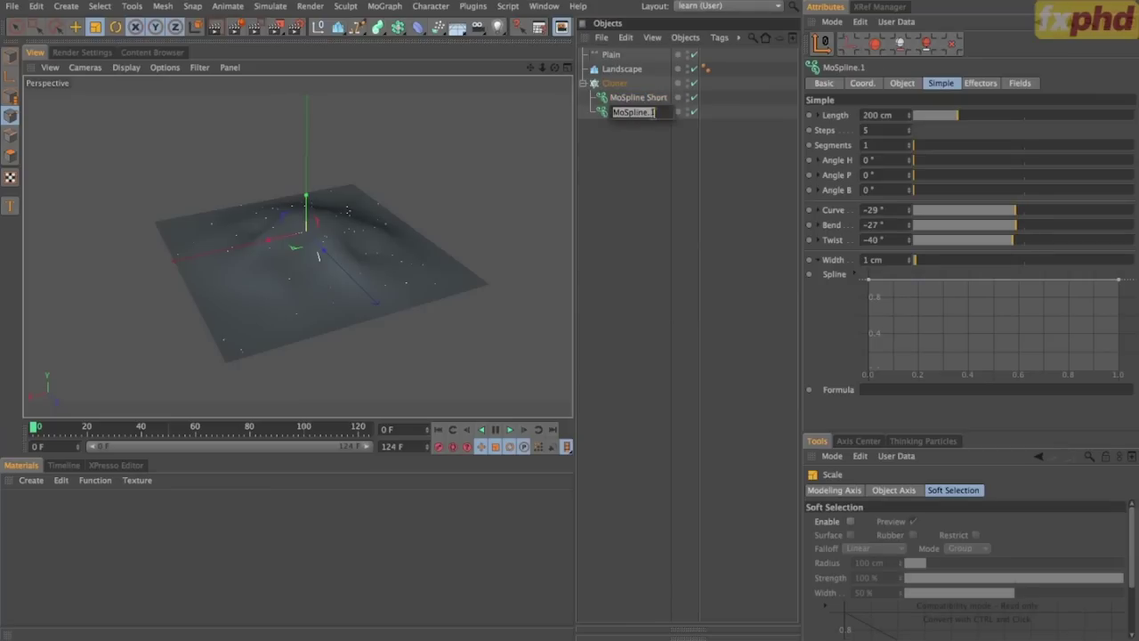
{"action": "type", "text": "Long"}
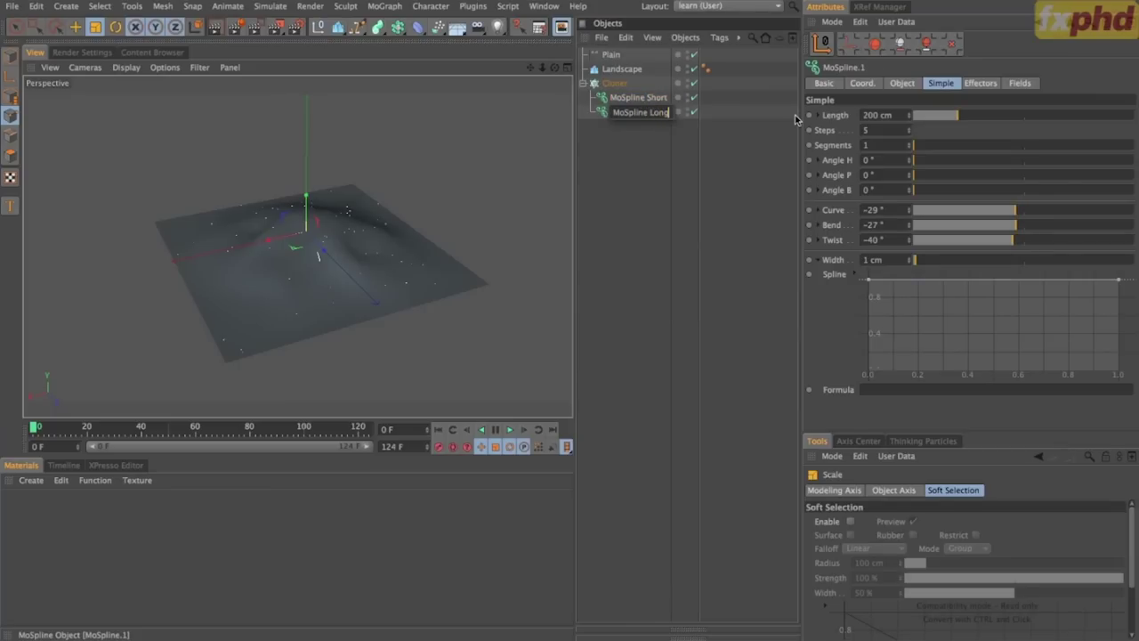
{"action": "key", "text": "Return"}
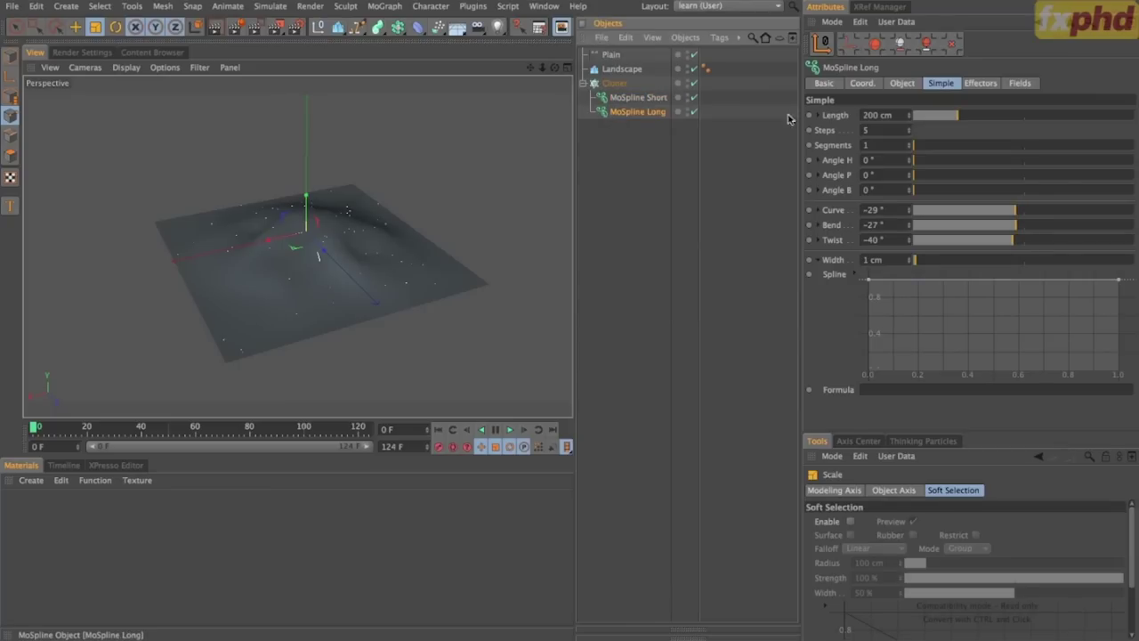
Rename the Plain effector as Plain Start and place it below the Cloner in the object hierarchy.
{"action": "double_click", "coordinate": [614, 55]}
{"action": "type", "text": "Start"}
{"action": "key", "text": "Return"}
{"action": "left_click_drag", "start_coordinate": [635, 56], "coordinate": [637, 221]}
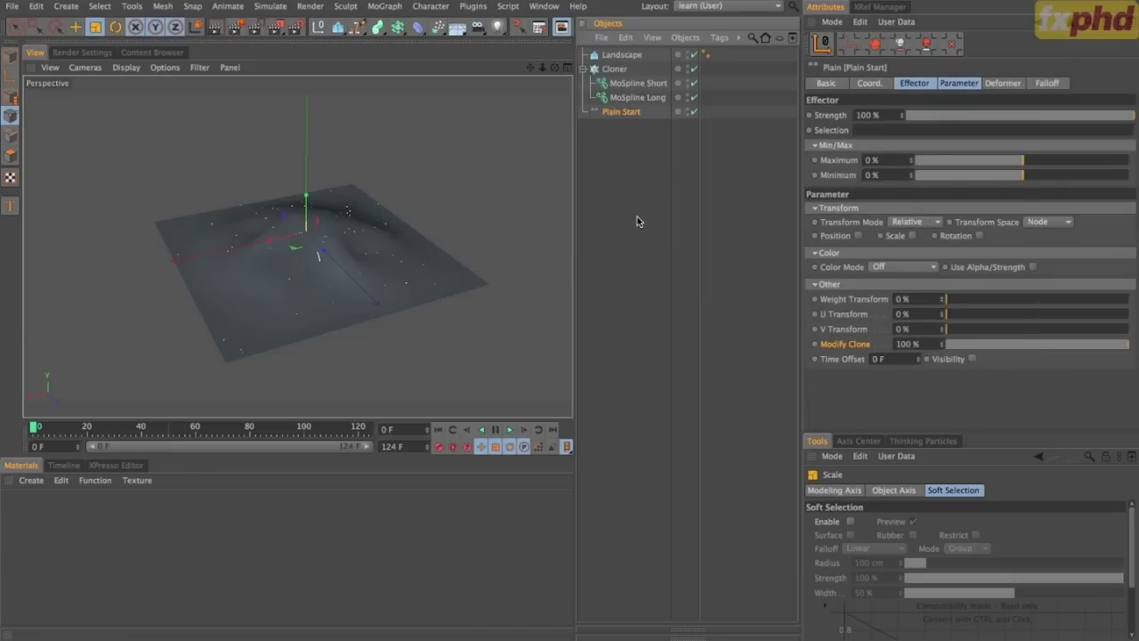
Save the project as an incremental version.
{"action": "left_click", "coordinate": [12, 8]}
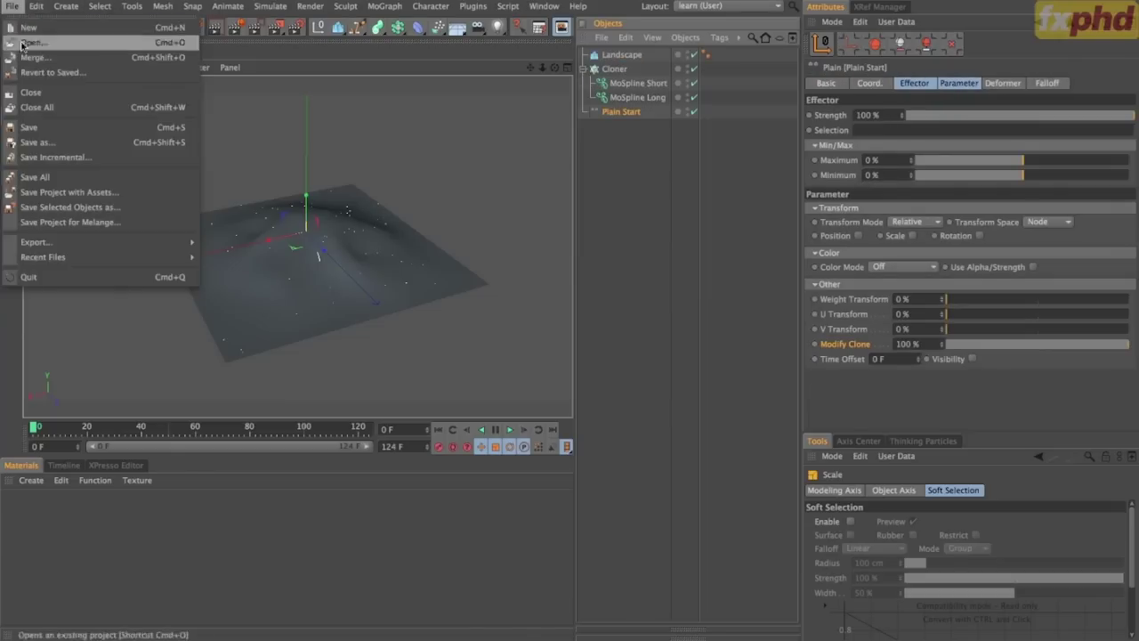
{"action": "left_click", "coordinate": [34, 160]}
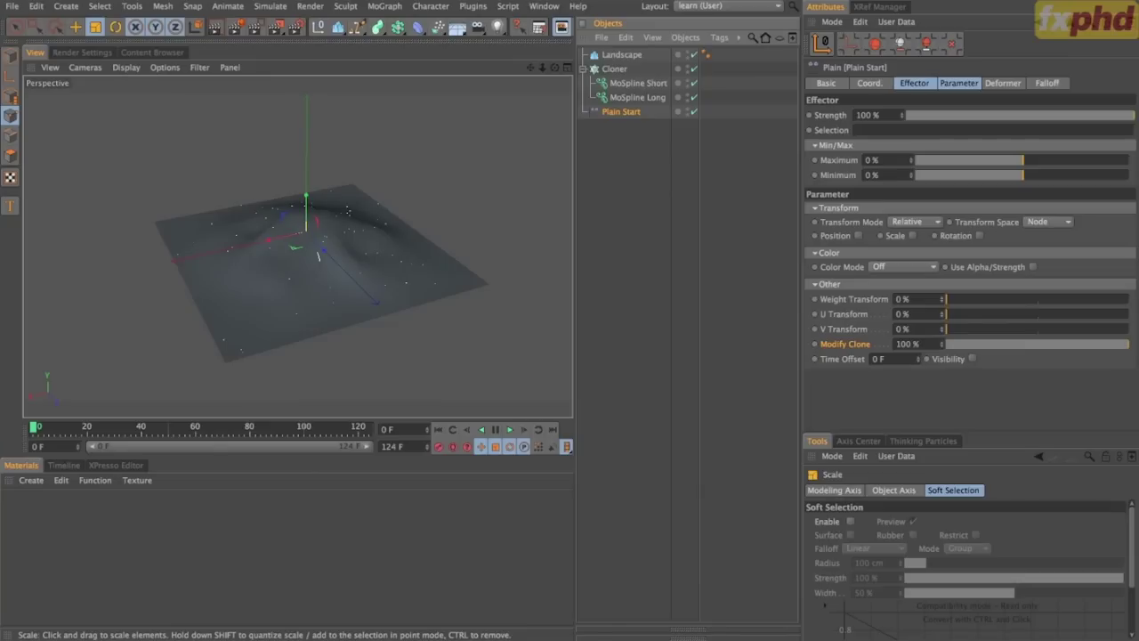
Add a second Plain effector to the Cloner, name it Plain Wipe and place it below Plain Start.
{"action": "left_click", "coordinate": [623, 69]}
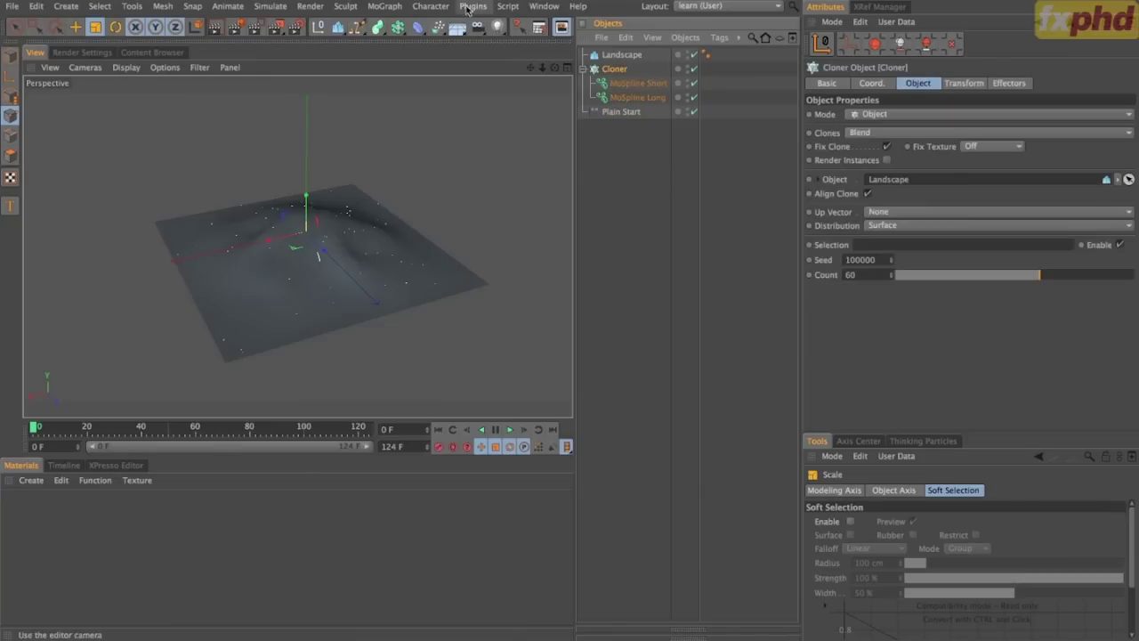
{"action": "left_click", "coordinate": [385, 6]}
{"action": "mouse_move", "coordinate": [419, 27]}
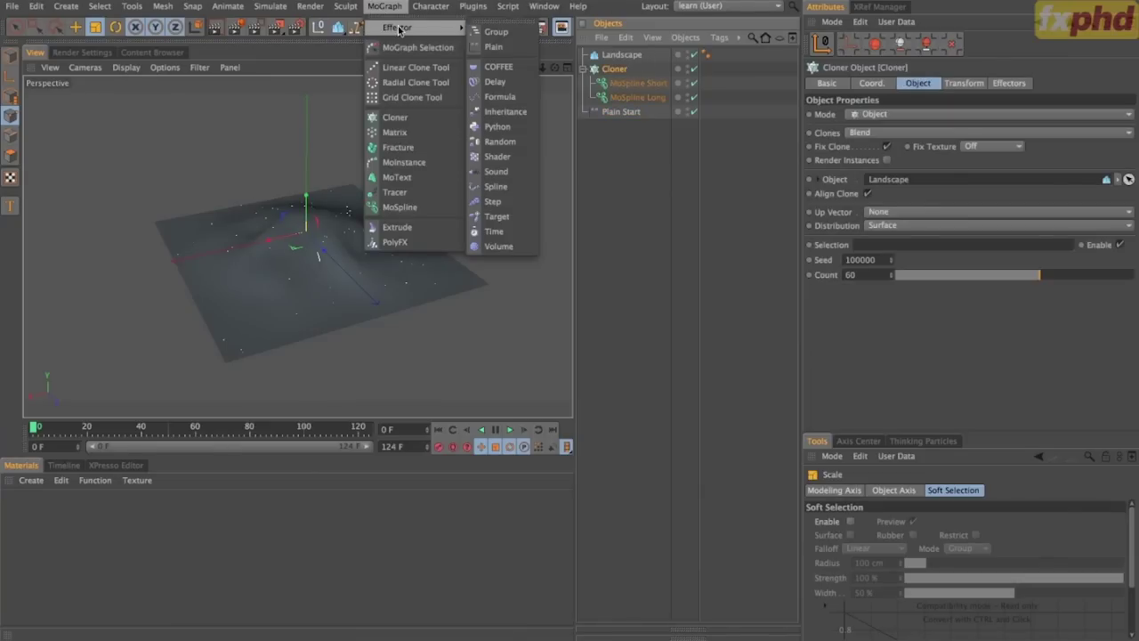
{"action": "left_click", "coordinate": [497, 47]}
{"action": "double_click", "coordinate": [614, 55]}
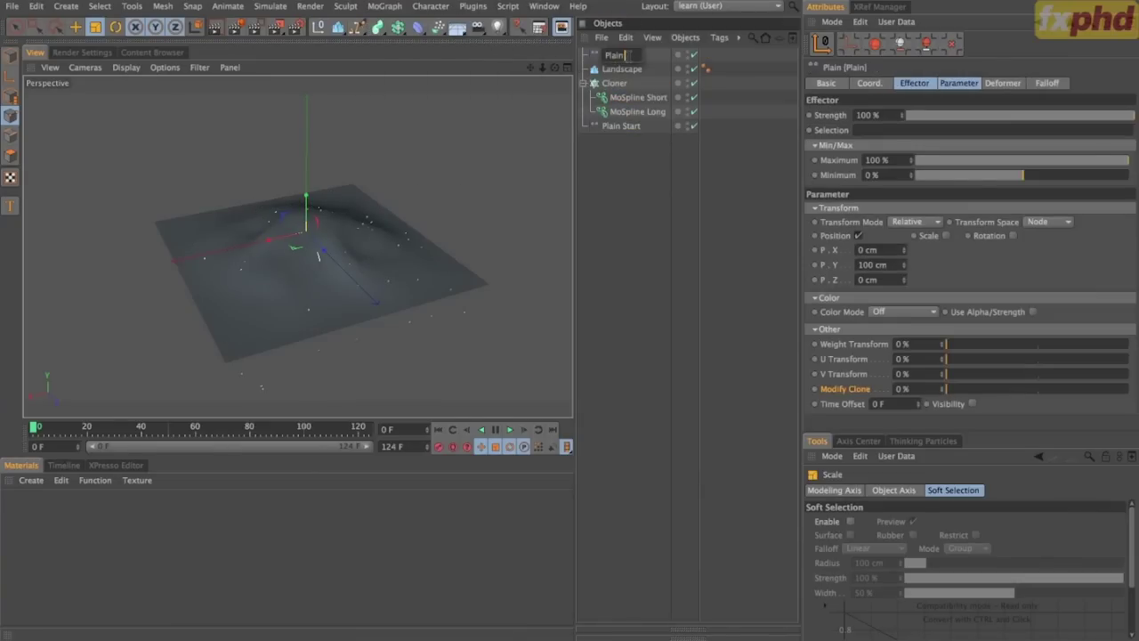
{"action": "type", "text": "Wipe"}
{"action": "key", "text": "Return"}
{"action": "left_click_drag", "start_coordinate": [629, 56], "coordinate": [642, 159]}
On Plain Wipe, replace the Position effect with Modify Clone at 100% and use a Linear falloff shape.
{"action": "left_click", "coordinate": [859, 236]}
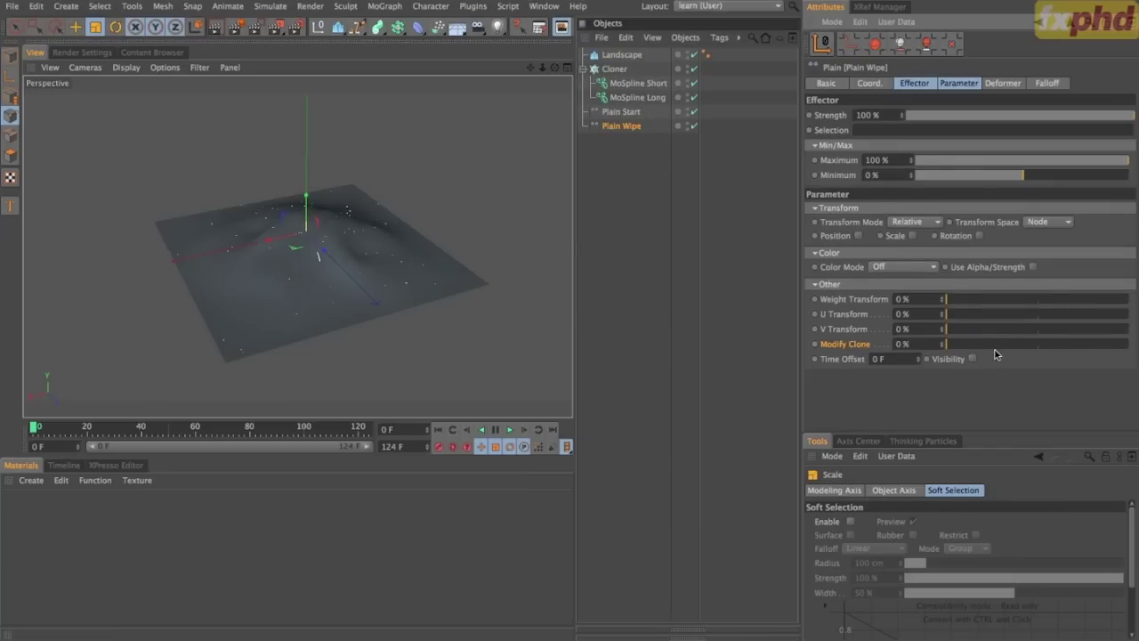
{"action": "left_click_drag", "start_coordinate": [955, 345], "coordinate": [1129, 344]}
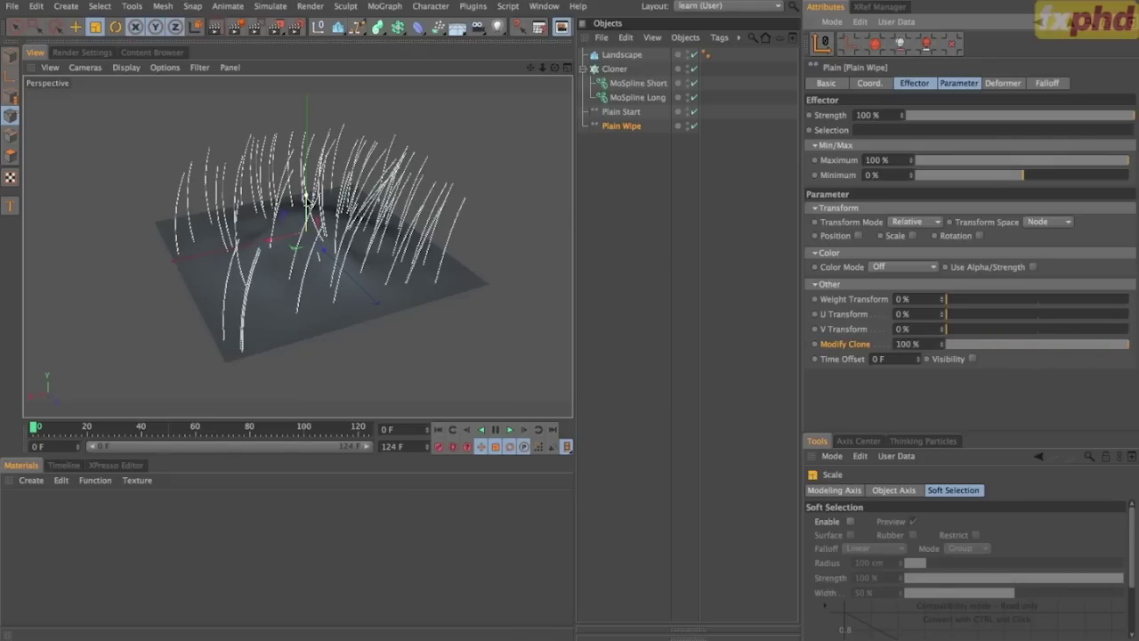
{"action": "left_click", "coordinate": [1045, 83]}
{"action": "left_click", "coordinate": [881, 114]}
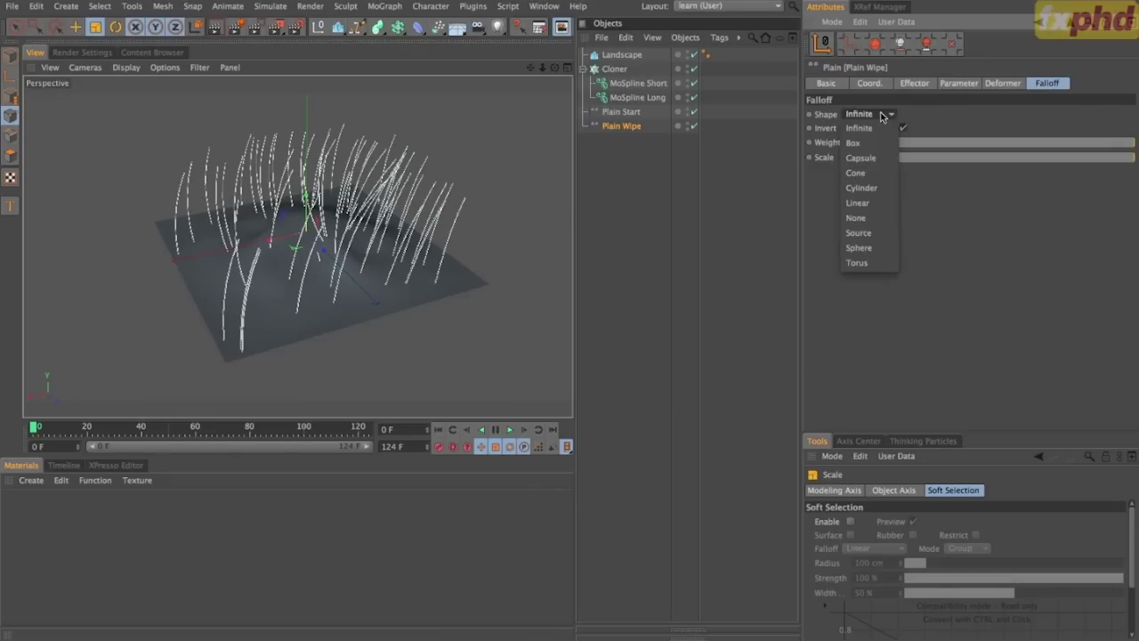
{"action": "left_click", "coordinate": [858, 203]}
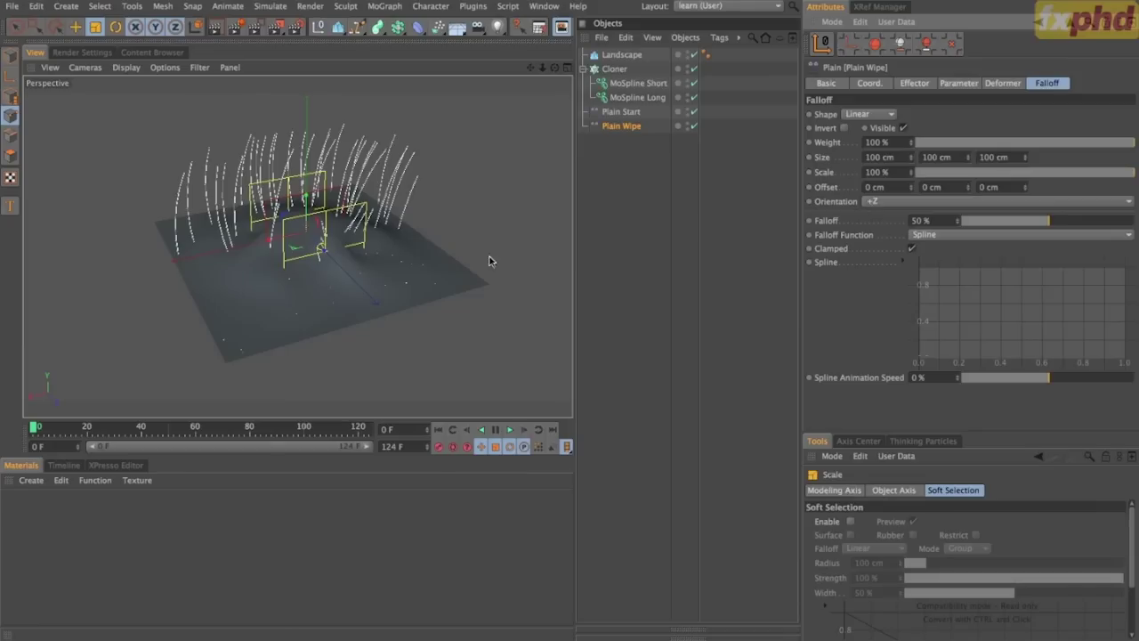
Move Plain Wipe along the negative Z axis past the edge of the landscape.
{"action": "left_click_drag", "start_coordinate": [291, 289], "coordinate": [504, 255], "text": "alt"}
{"action": "key", "text": "e"}
{"action": "left_click_drag", "start_coordinate": [255, 262], "coordinate": [64, 292]}
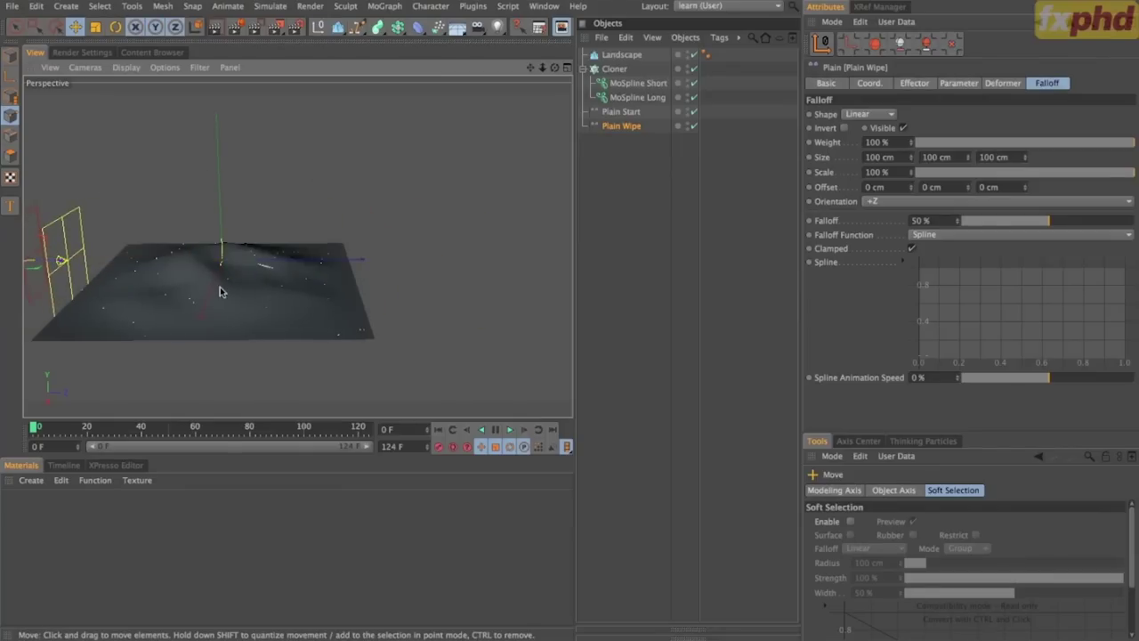
{"action": "left_click_drag", "start_coordinate": [252, 293], "coordinate": [184, 356], "text": "alt"}
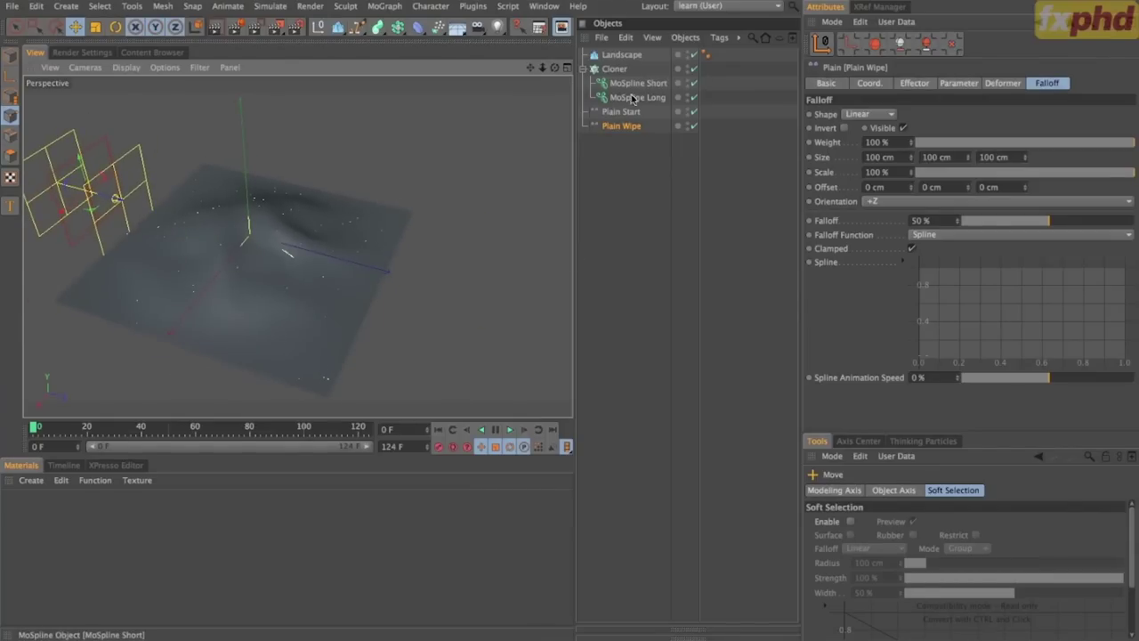
Set Plain Wipe's Falloff to 100% and its Z position to -400 cm, checking the placement in the Top view.
{"action": "left_click", "coordinate": [632, 126]}
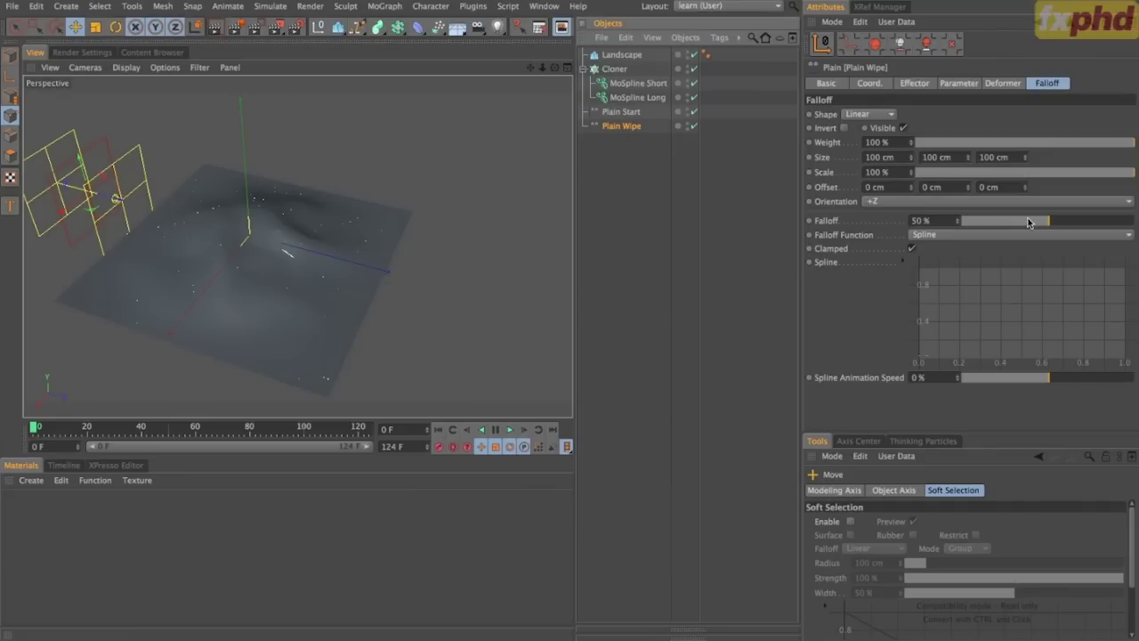
{"action": "left_click_drag", "start_coordinate": [1028, 221], "coordinate": [1133, 221]}
{"action": "key", "text": "F2"}
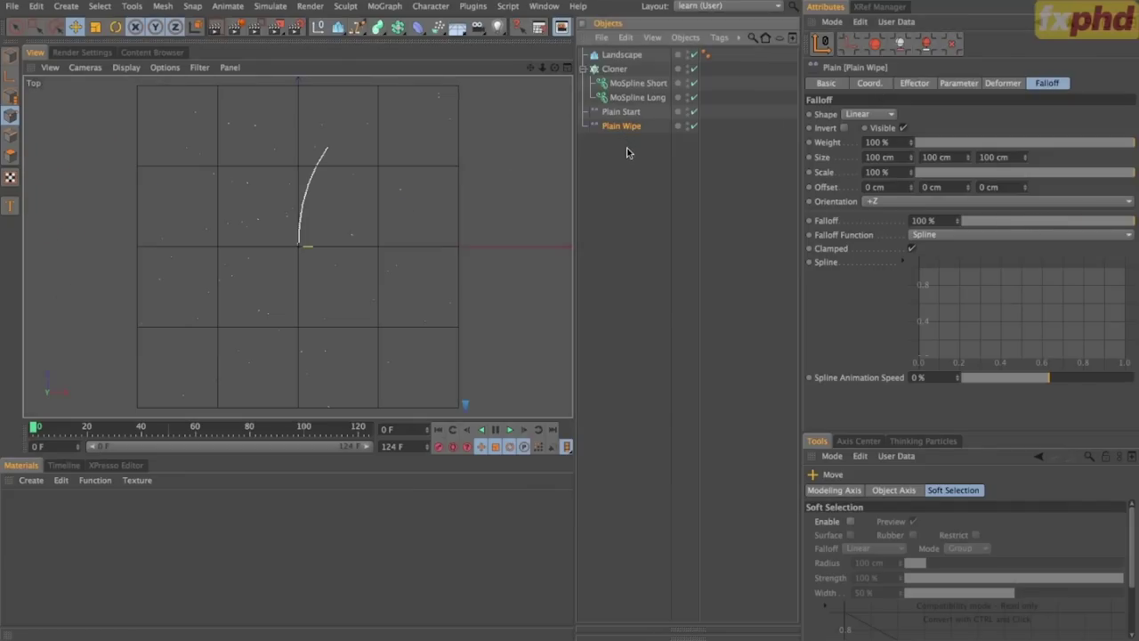
{"action": "scroll", "coordinate": [377, 249], "scroll_direction": "down", "scroll_amount": 4}
{"action": "left_click_drag", "start_coordinate": [356, 350], "coordinate": [360, 336]}
{"action": "left_click", "coordinate": [869, 83]}
{"action": "left_click", "coordinate": [862, 145]}
{"action": "type", "text": "-400"}
{"action": "key", "text": "Return"}
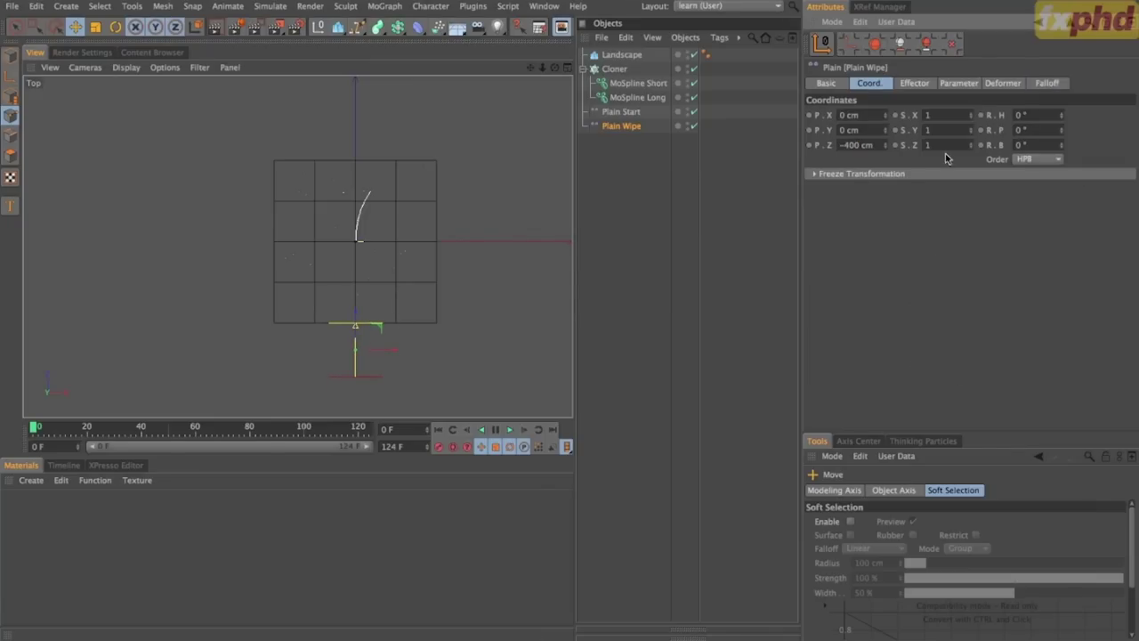
Keyframe Plain Wipe's Z position at frame 0 and set it to 400 cm at frame 60.
{"action": "left_click", "coordinate": [810, 145], "text": "ctrl"}
{"action": "left_click_drag", "start_coordinate": [92, 428], "coordinate": [193, 442]}
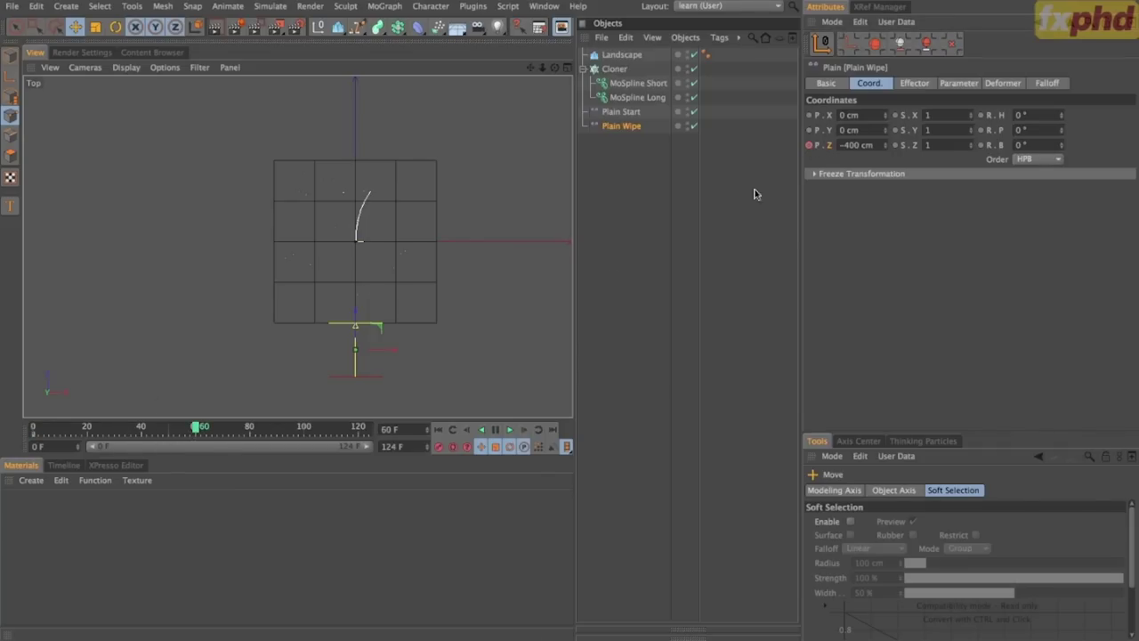
{"action": "left_click", "coordinate": [872, 144]}
{"action": "type", "text": "400"}
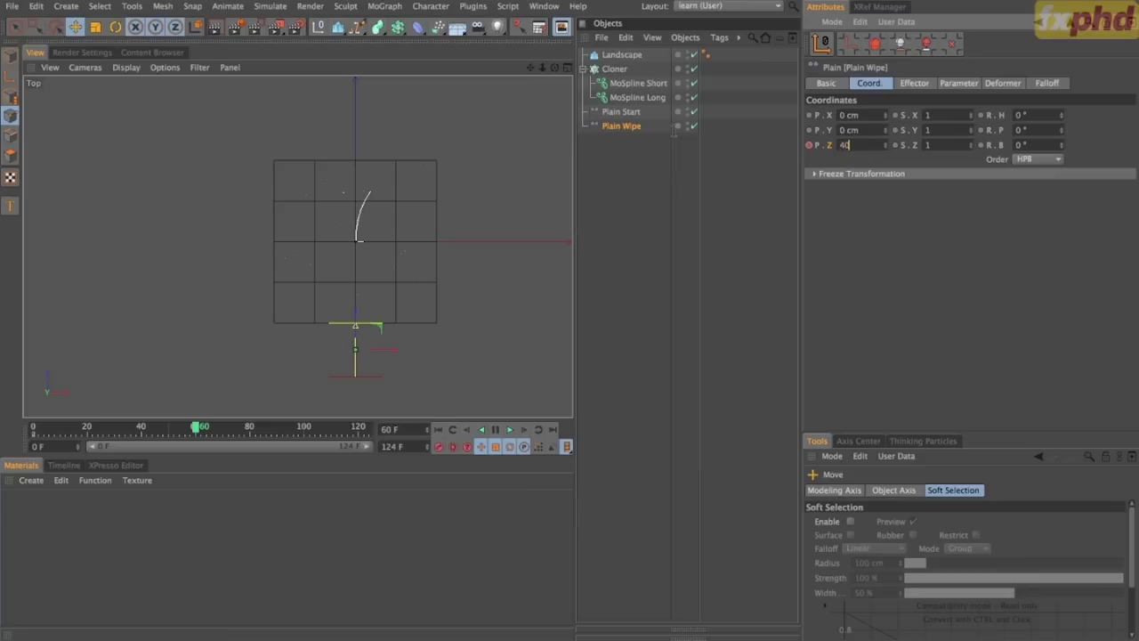
{"action": "key", "text": "Return"}
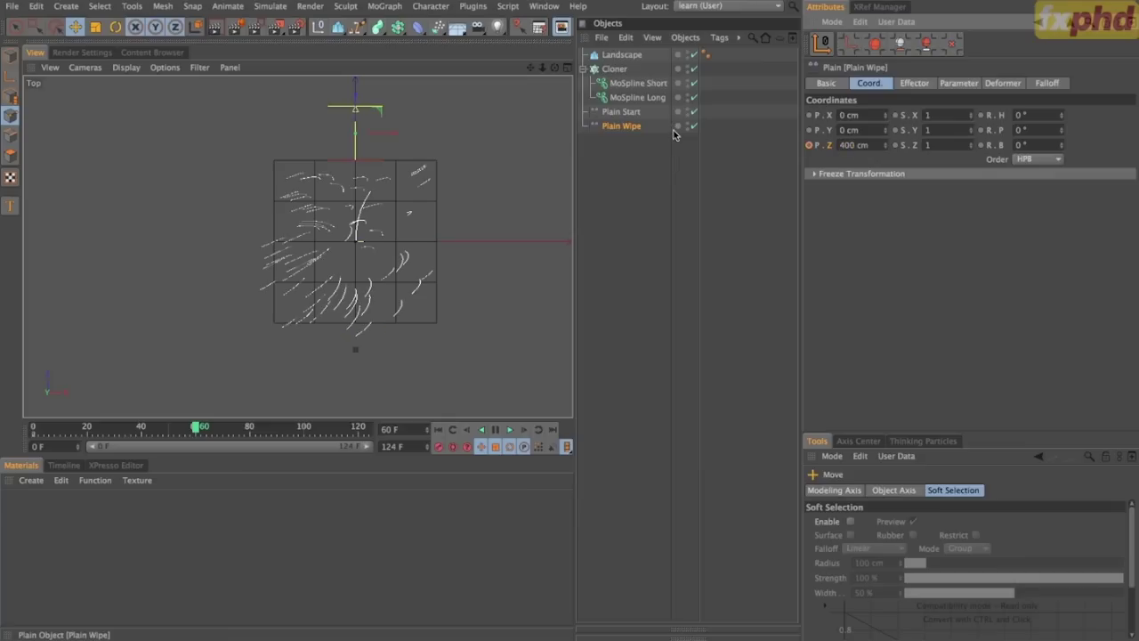
Keyframe the Plain Wipe effector's Z position of 400 cm at frame 60, play the animation in perspective and return to the start.
{"action": "left_click", "coordinate": [810, 145], "text": "ctrl"}
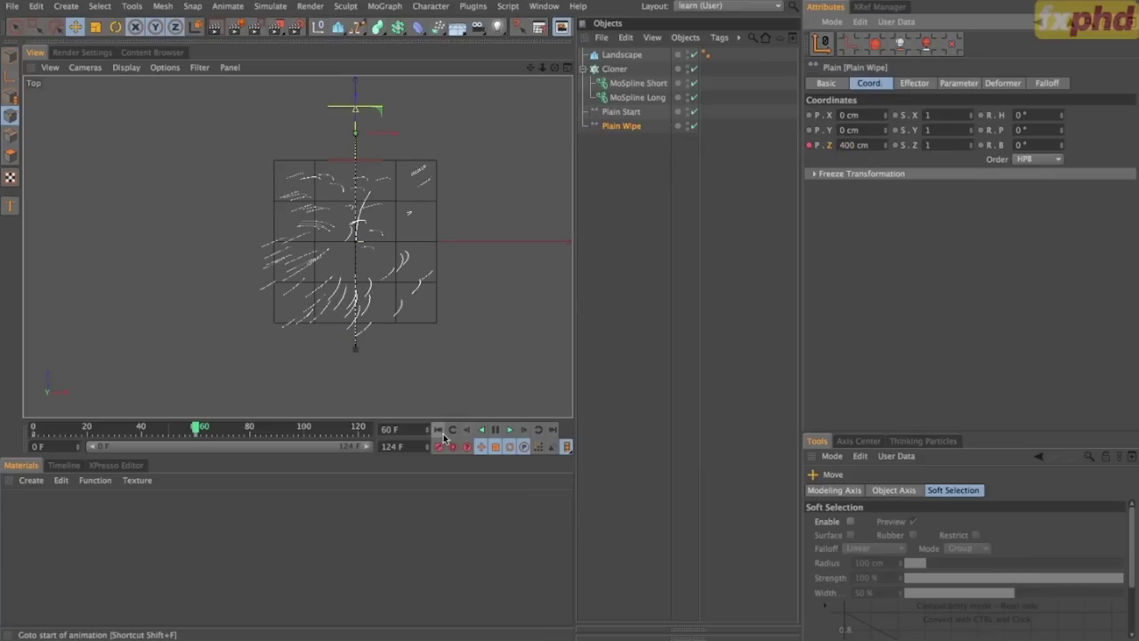
{"action": "left_click", "coordinate": [439, 430]}
{"action": "left_click", "coordinate": [509, 429]}
{"action": "left_click", "coordinate": [594, 427]}
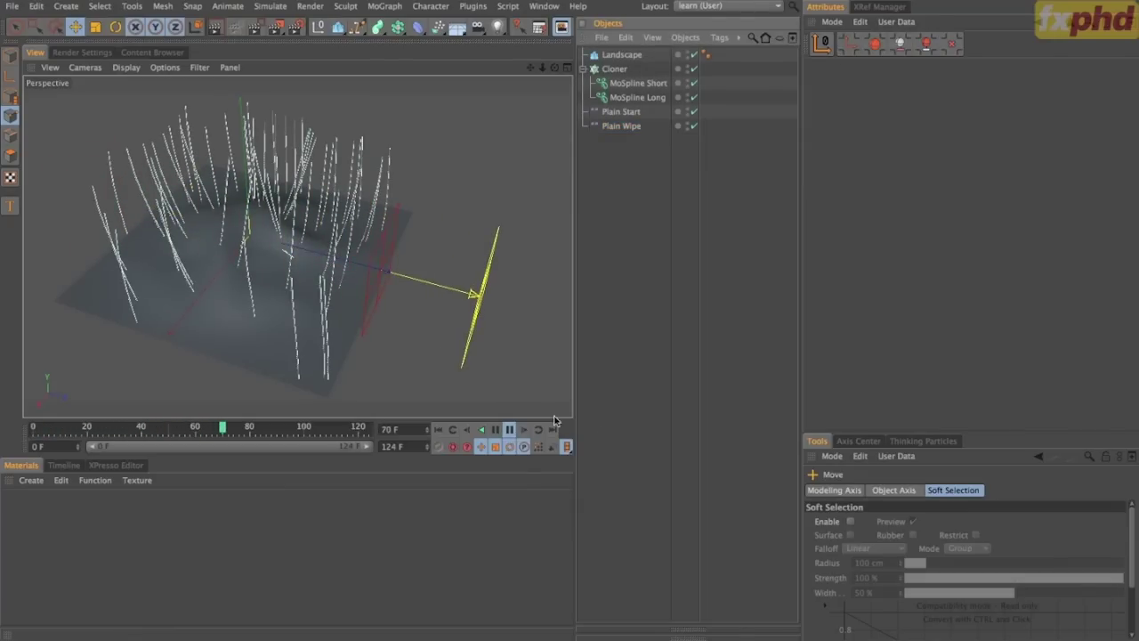
{"action": "left_click", "coordinate": [510, 430]}
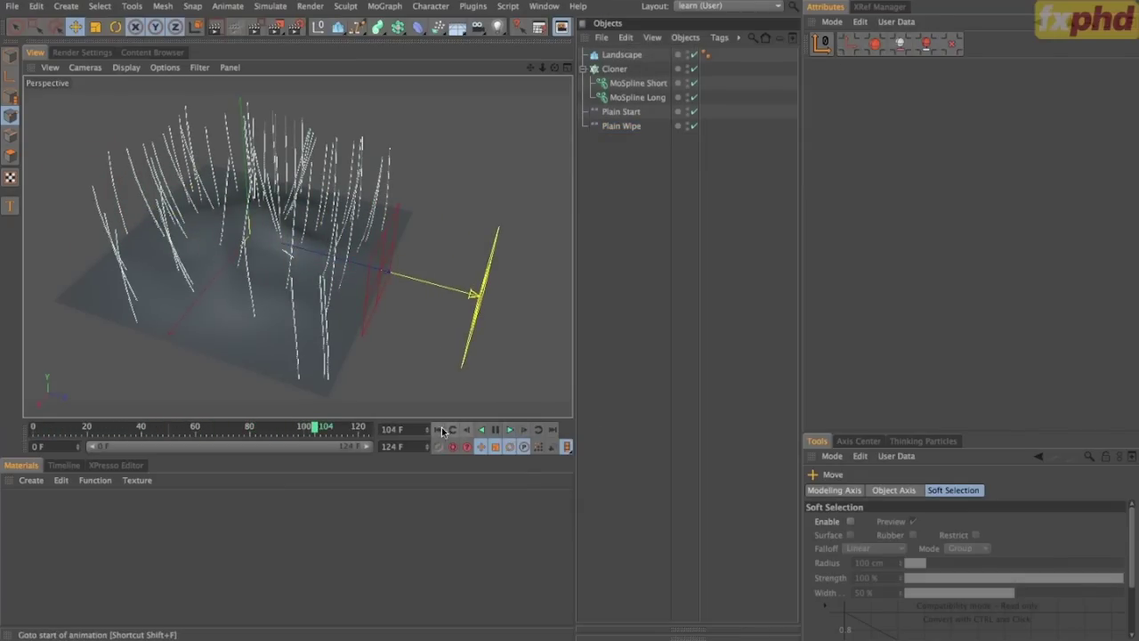
{"action": "left_click", "coordinate": [439, 431]}
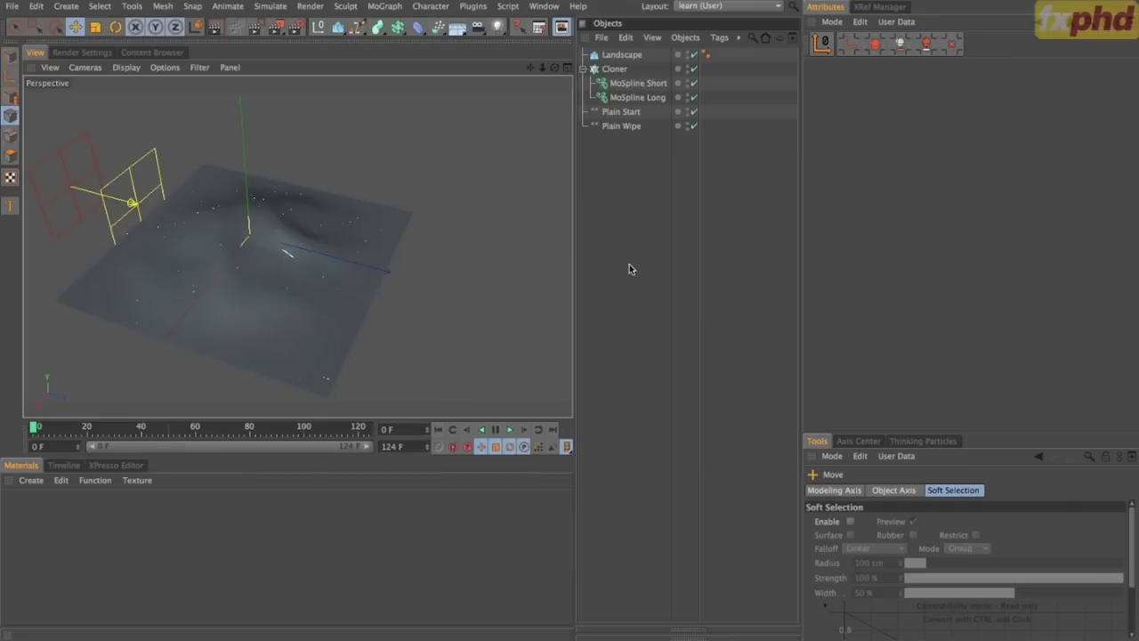
Select MoSpline Short and MoSpline Long and keep their Fields mode on Exclude.
{"action": "left_click", "coordinate": [640, 85]}
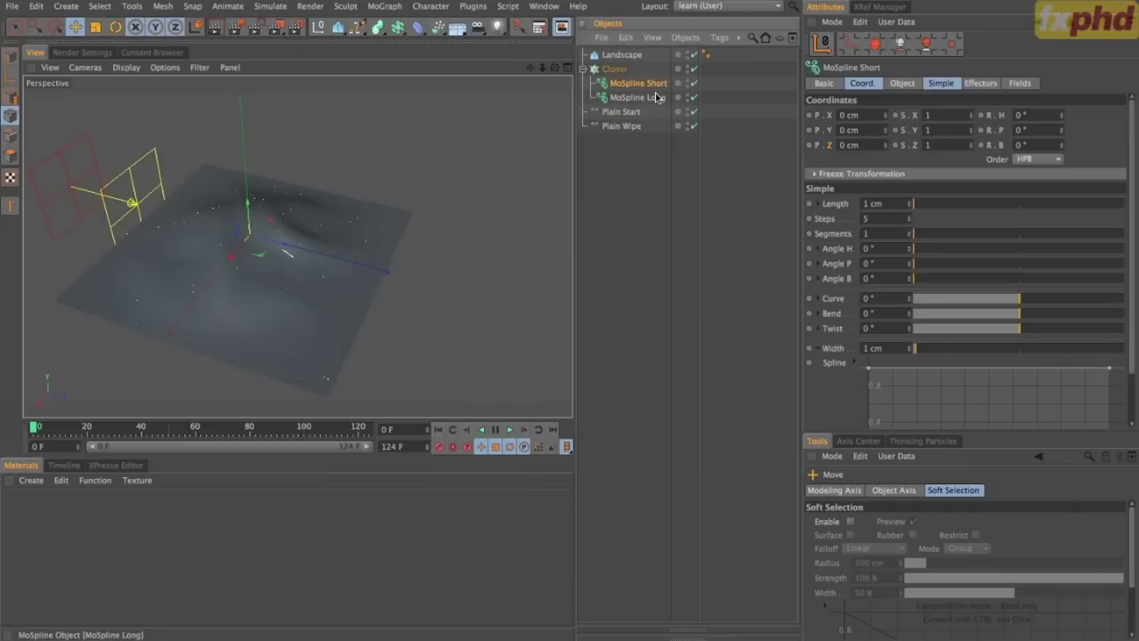
{"action": "left_click", "coordinate": [658, 98], "text": "shift"}
{"action": "left_click", "coordinate": [1023, 83]}
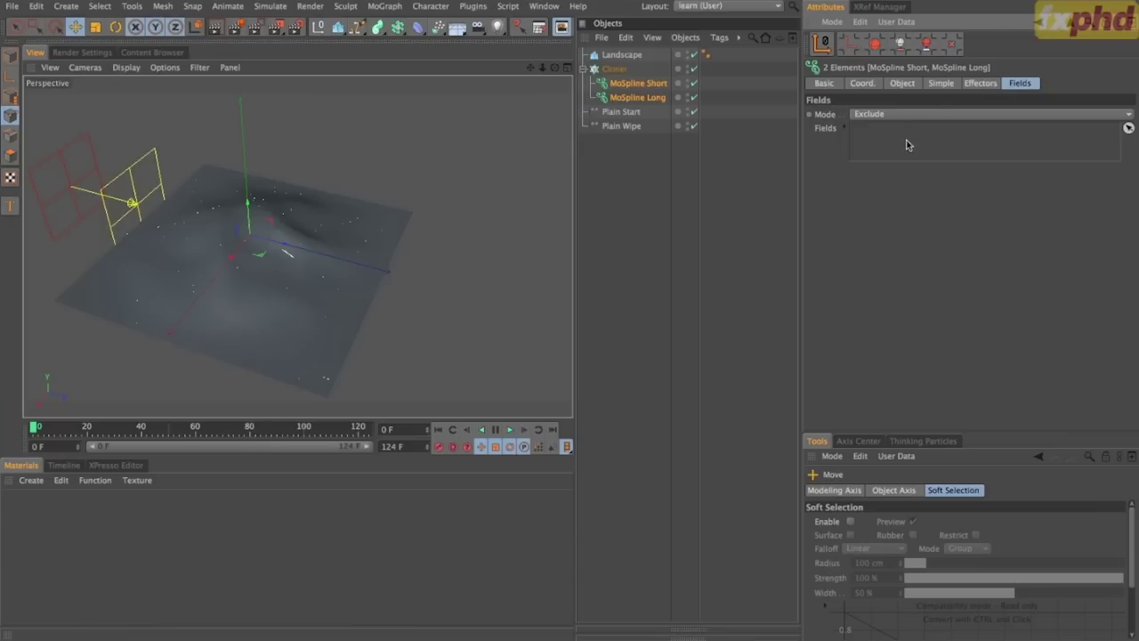
{"action": "left_click", "coordinate": [936, 114]}
{"action": "left_click", "coordinate": [946, 132]}
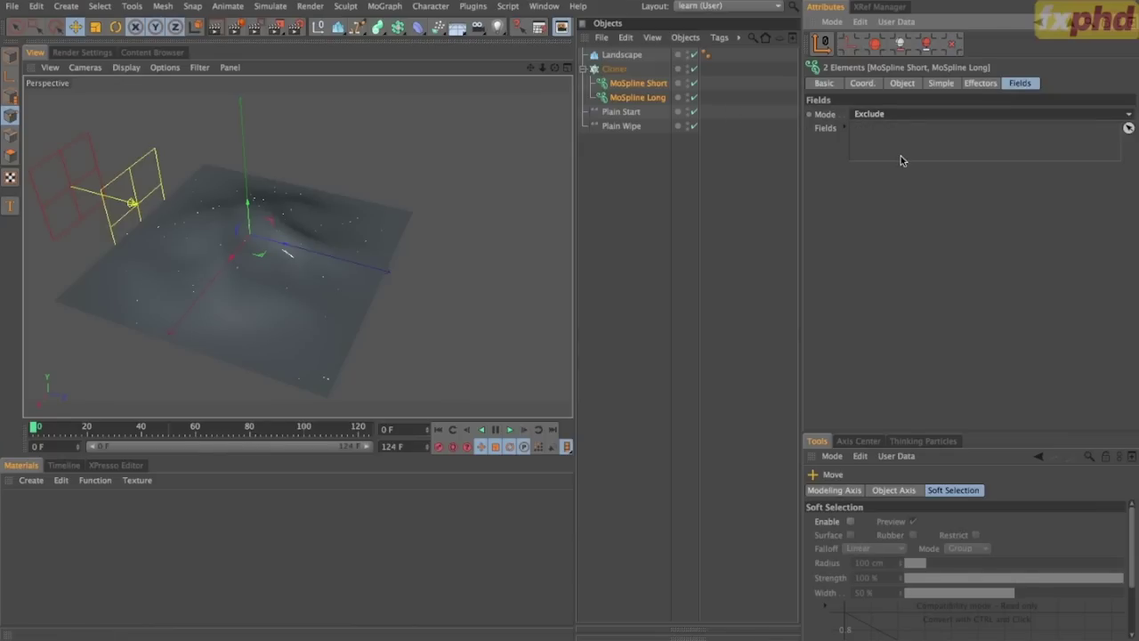
Add a Wind particle object to the scene.
{"action": "left_click", "coordinate": [271, 7]}
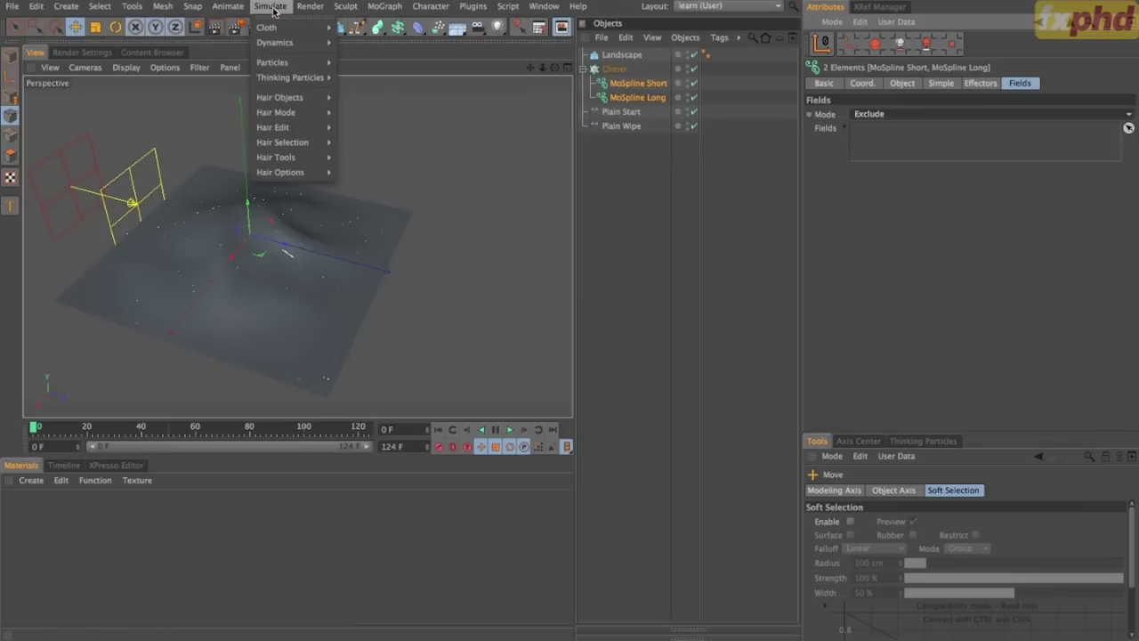
{"action": "mouse_move", "coordinate": [282, 65]}
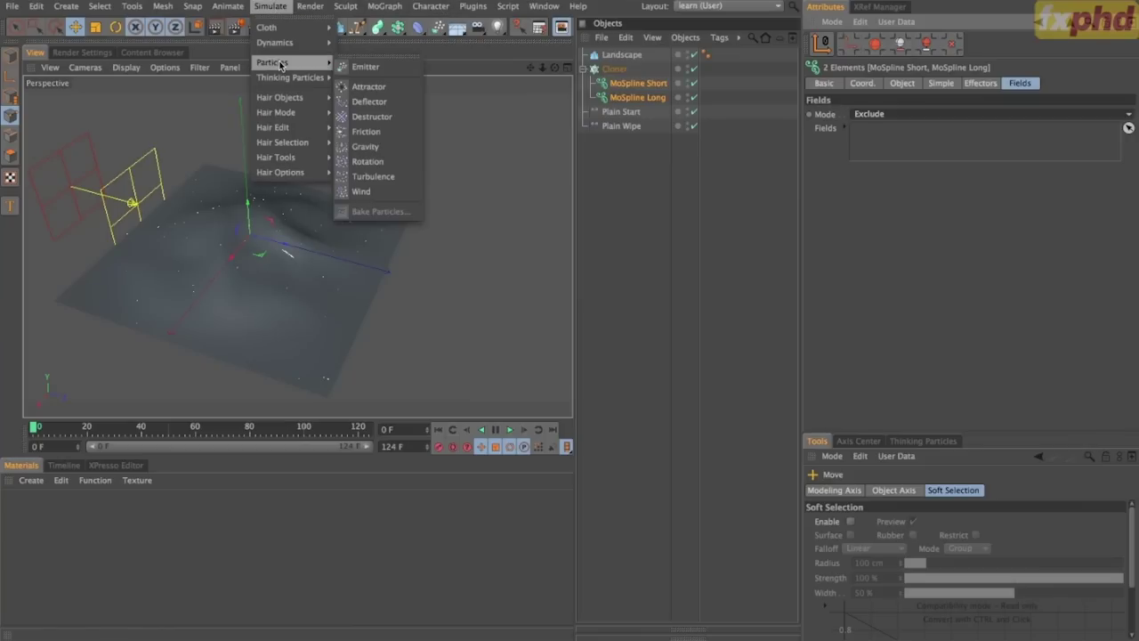
{"action": "left_click", "coordinate": [367, 192]}
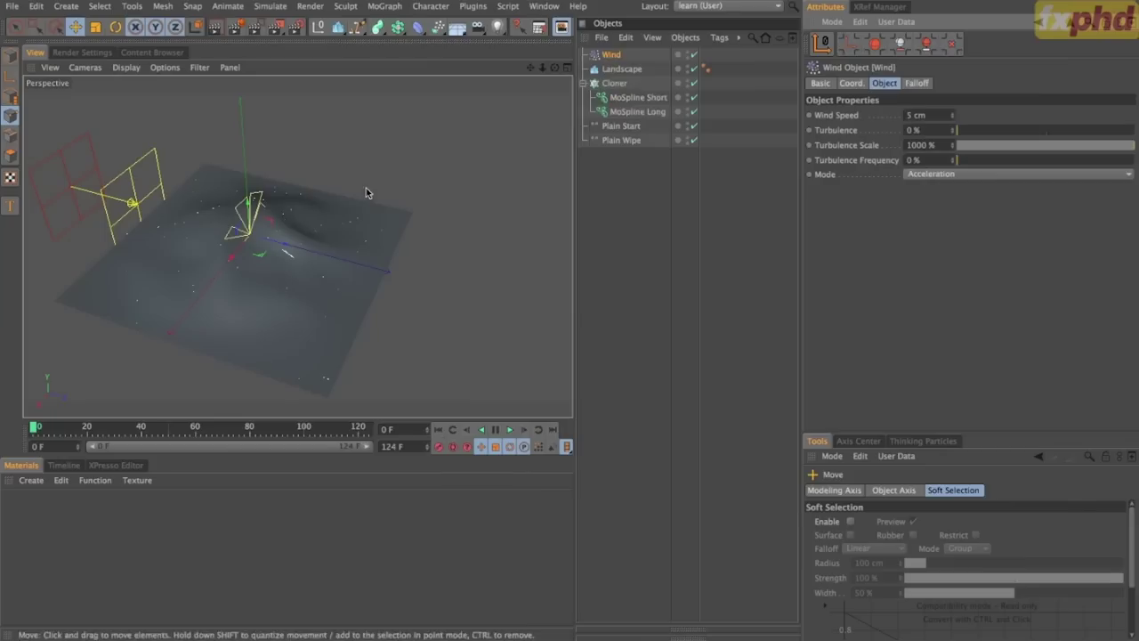
During playback, set the wind's turbulence to about 48%, turbulence scale to 584%, turbulence frequency to 40% and speed to 3.71 cm.
{"action": "left_click", "coordinate": [510, 431]}
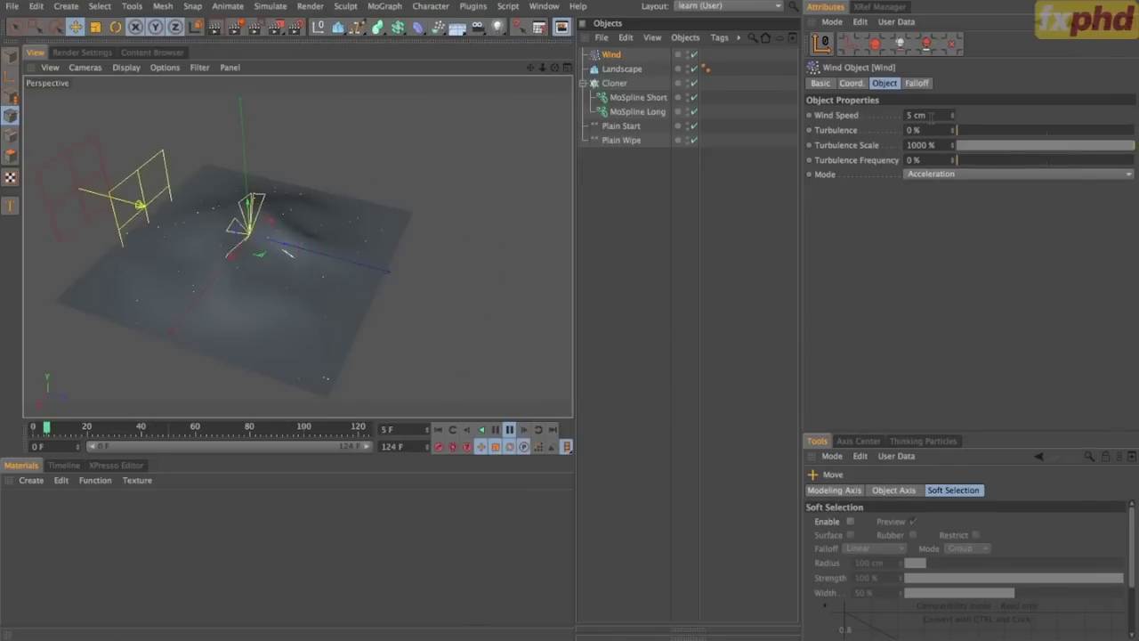
{"action": "left_click_drag", "start_coordinate": [978, 130], "coordinate": [1044, 136]}
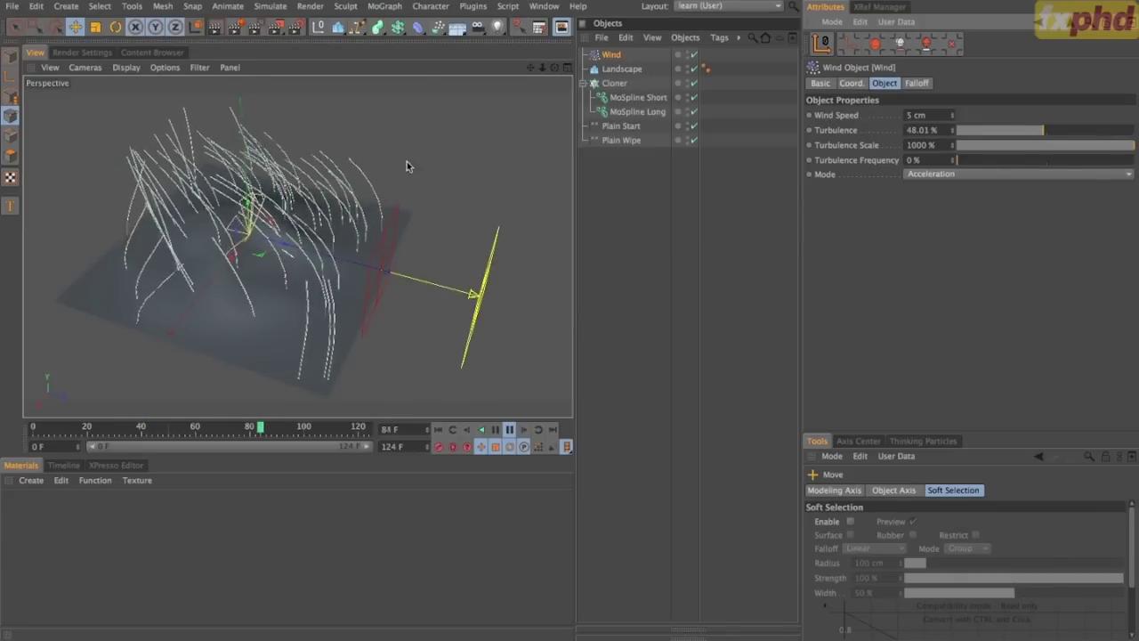
{"action": "left_click_drag", "start_coordinate": [1123, 145], "coordinate": [1062, 151]}
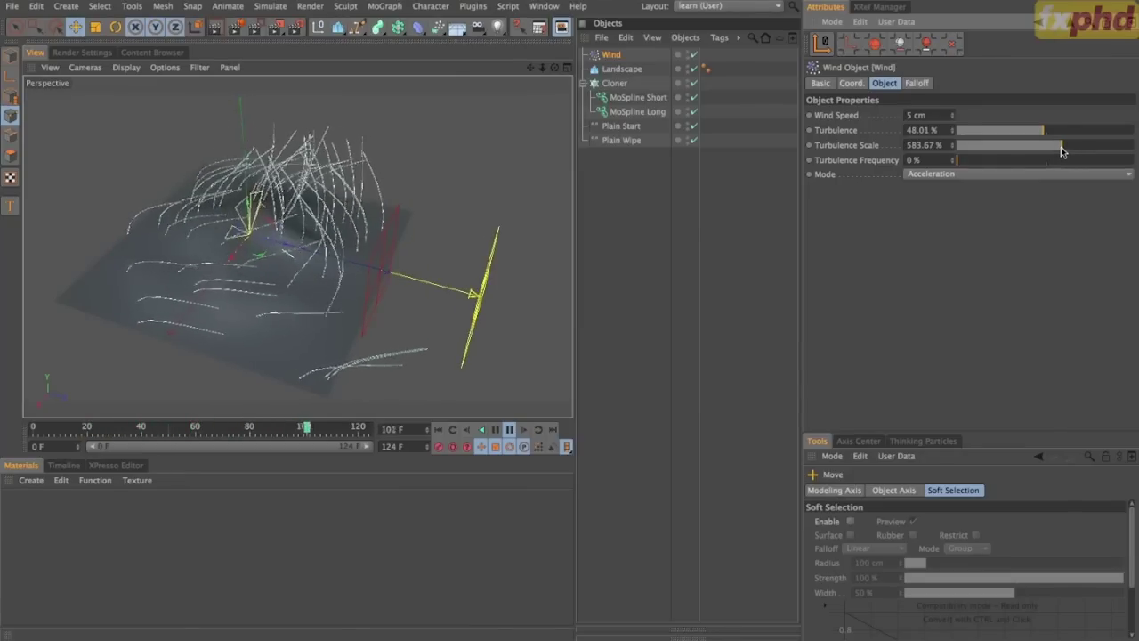
{"action": "left_click_drag", "start_coordinate": [969, 161], "coordinate": [1029, 165]}
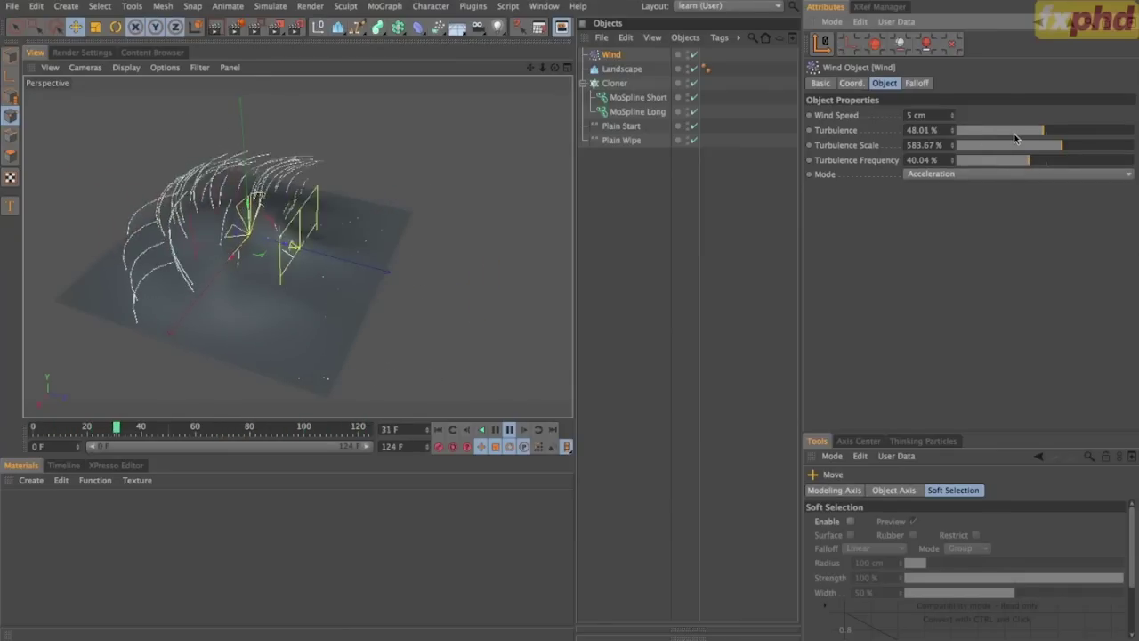
{"action": "left_click", "coordinate": [954, 118]}
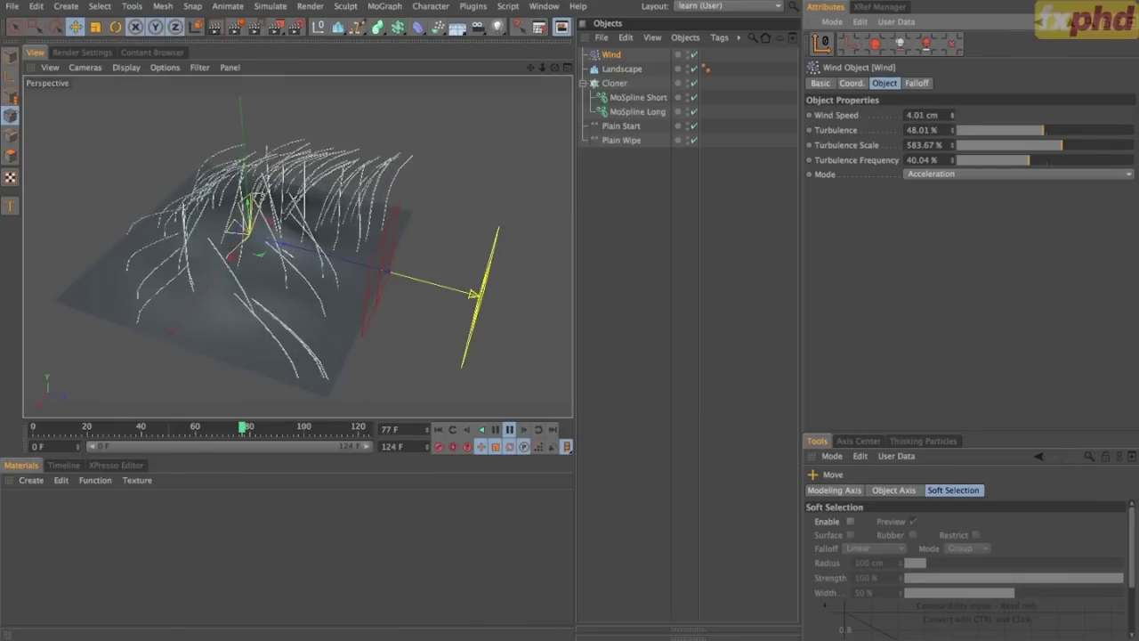
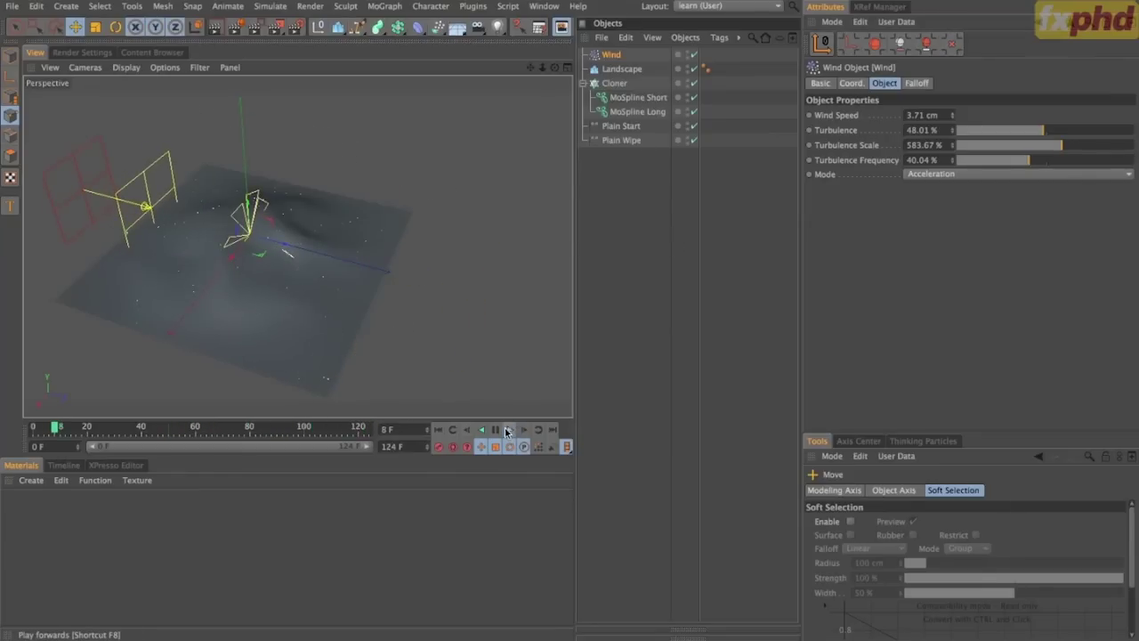
{"action": "left_click", "coordinate": [439, 430]}
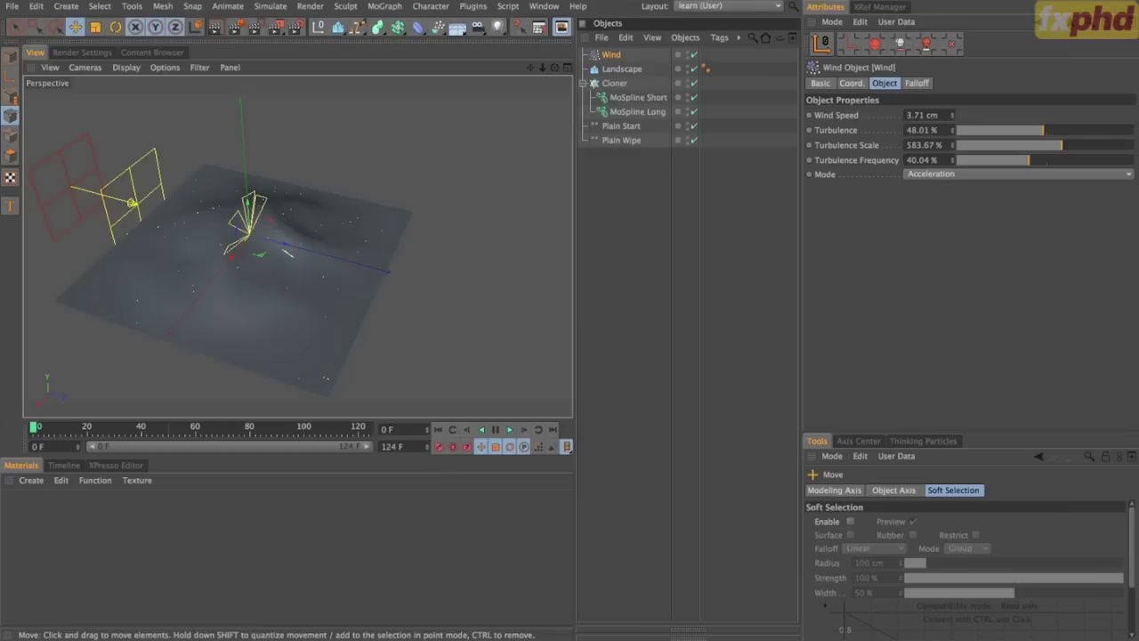
Save an incremental version of the project and delete all objects from the scene.
{"action": "left_click", "coordinate": [12, 6]}
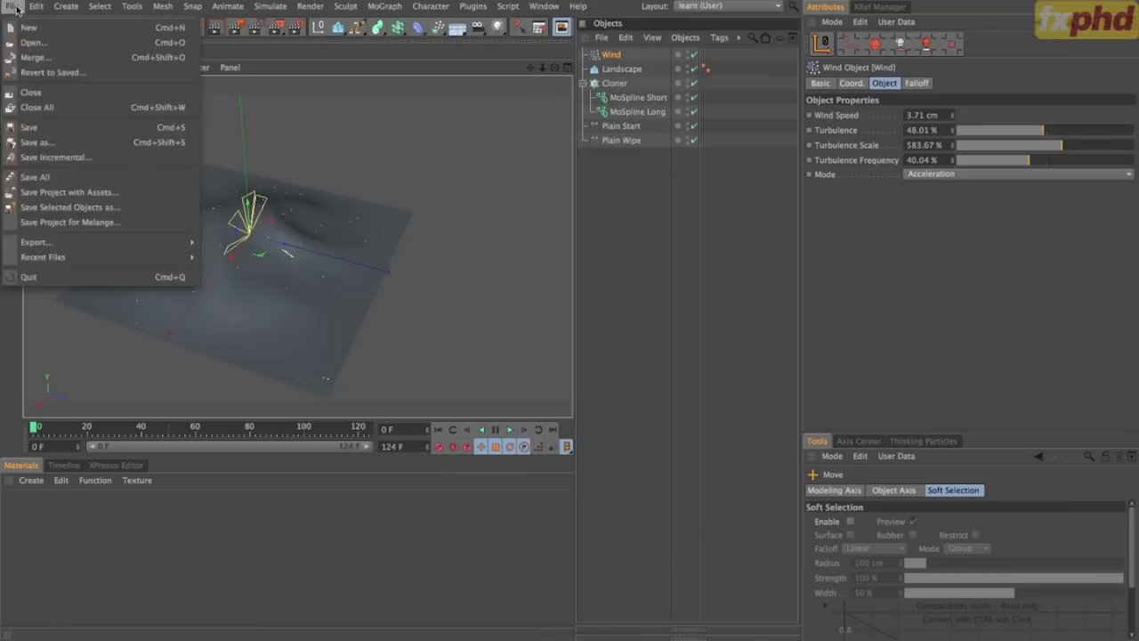
{"action": "left_click", "coordinate": [35, 158]}
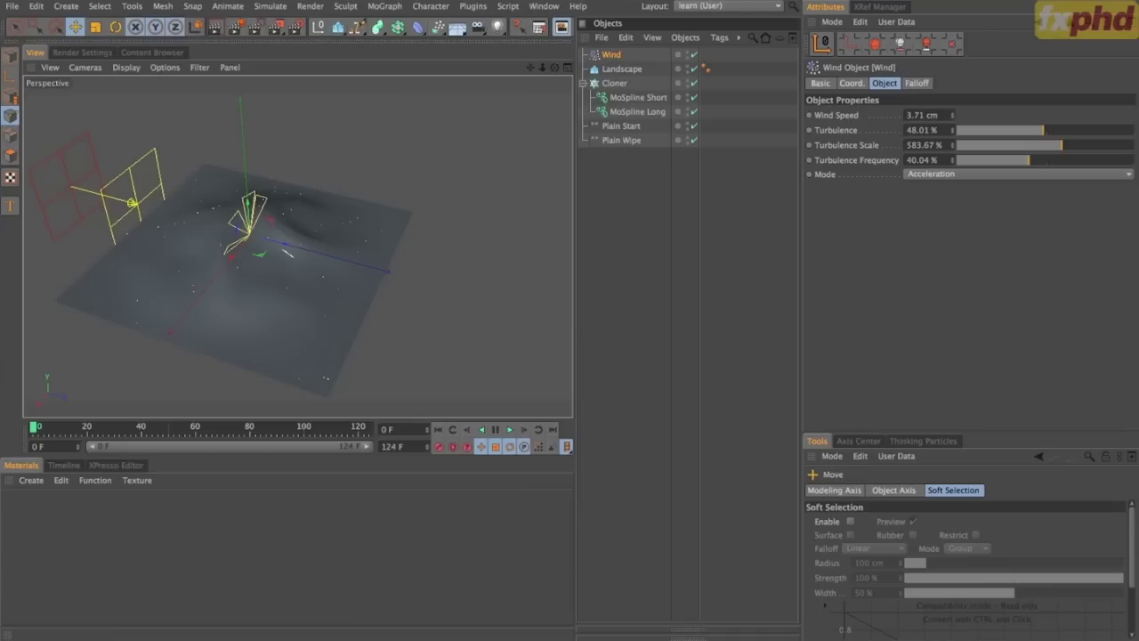
{"action": "key", "text": "ctrl+a"}
{"action": "key", "text": "Delete"}
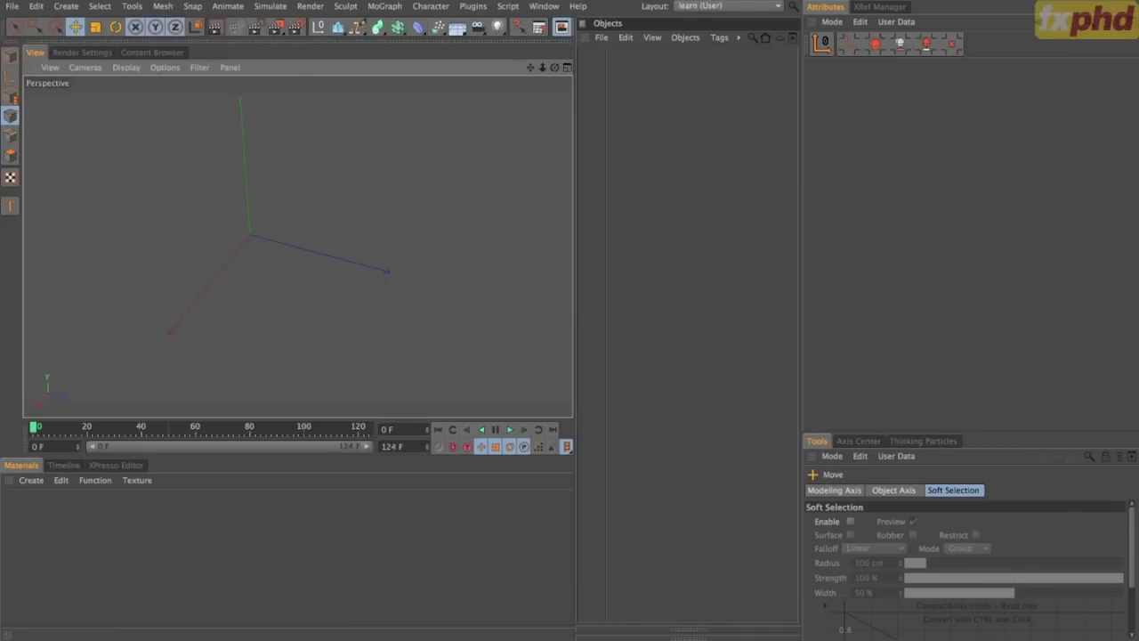
Add a MoSpline to the empty scene and show its object properties.
{"action": "left_click", "coordinate": [384, 7]}
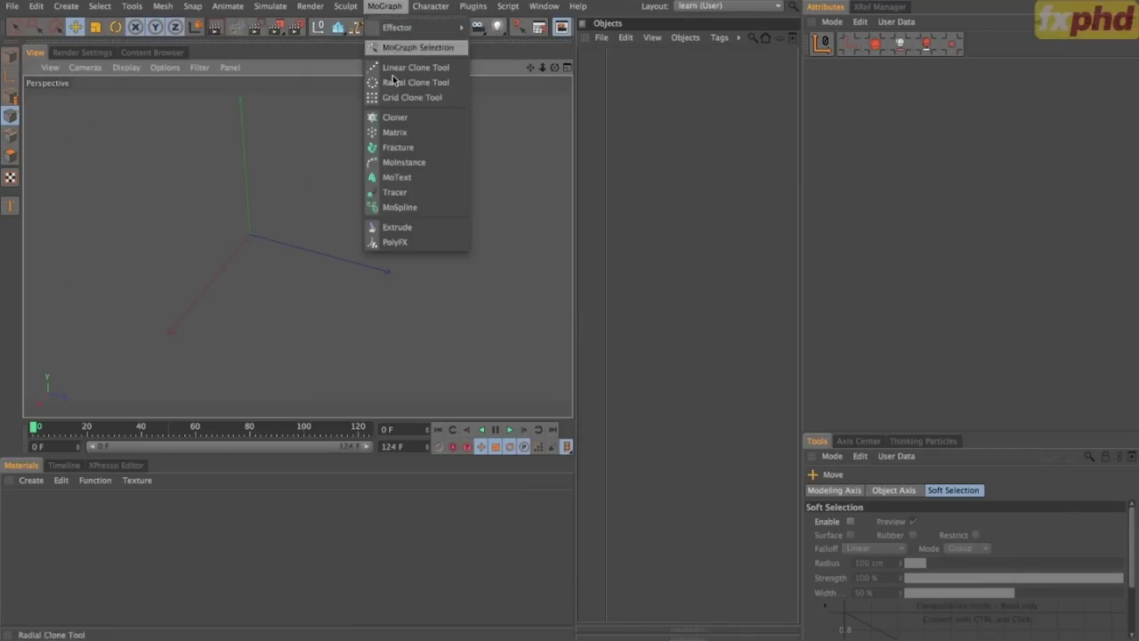
{"action": "left_click", "coordinate": [406, 212]}
{"action": "left_click", "coordinate": [904, 84]}
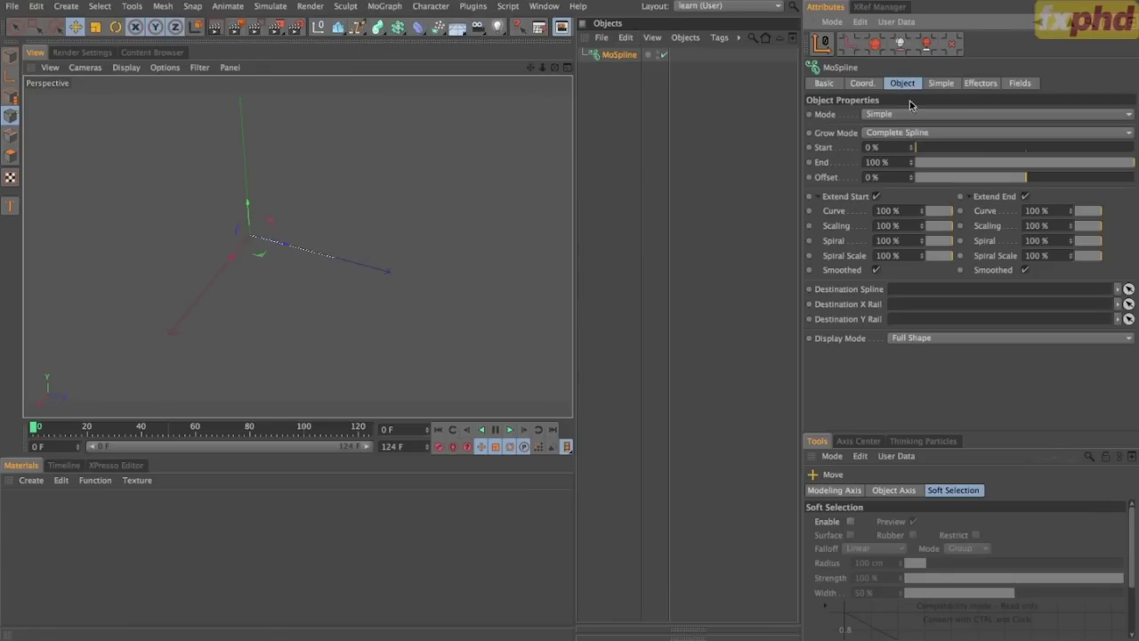
Try the MoSpline's Spline mode and set its mode to Turtle.
{"action": "left_click", "coordinate": [900, 113]}
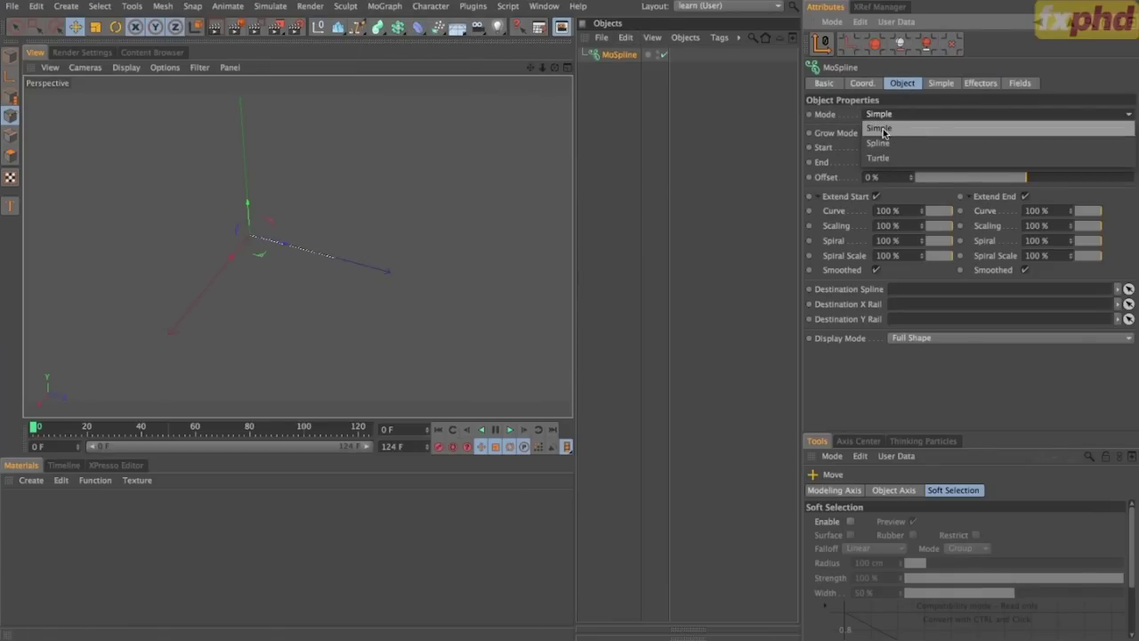
{"action": "left_click", "coordinate": [879, 129]}
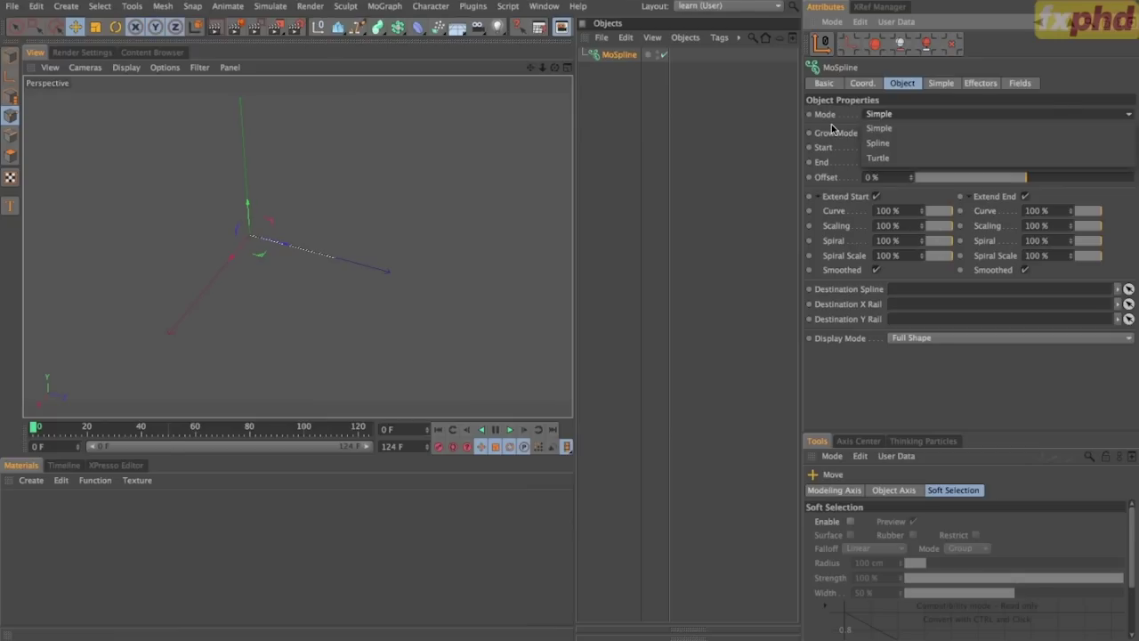
{"action": "left_click", "coordinate": [887, 118]}
{"action": "left_click", "coordinate": [938, 143]}
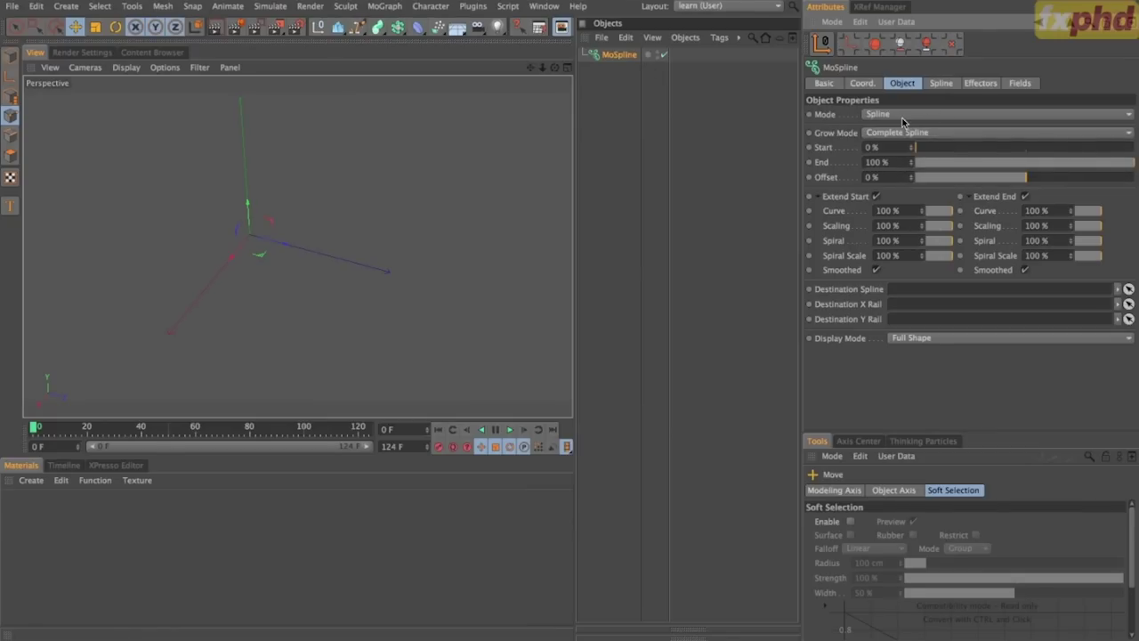
{"action": "left_click", "coordinate": [903, 112]}
{"action": "left_click", "coordinate": [904, 153]}
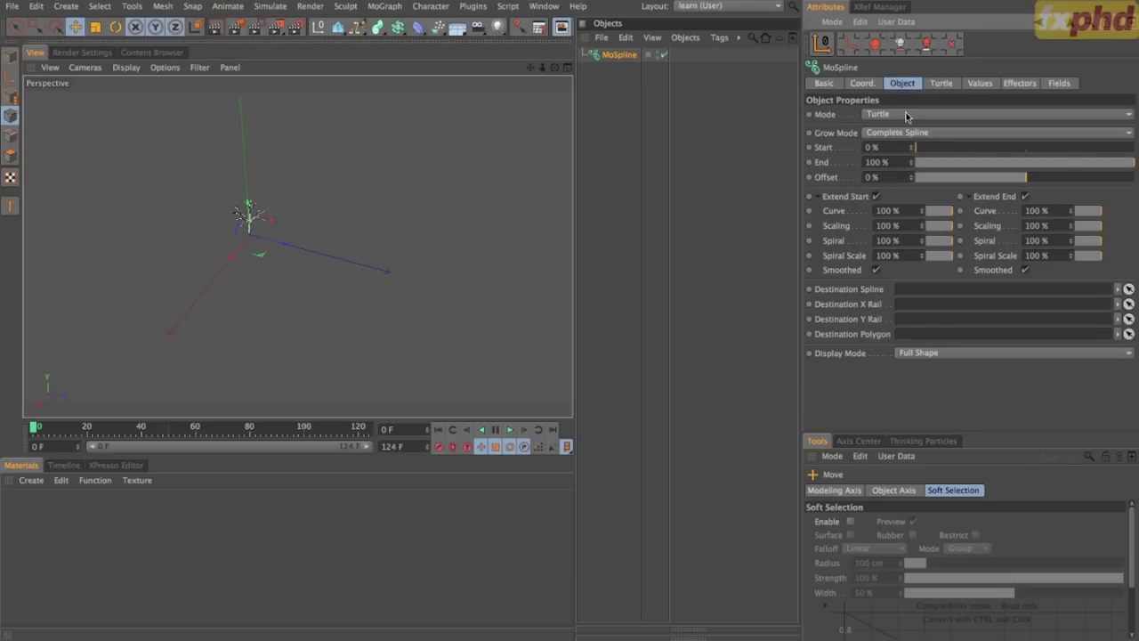
Examine the MoSpline's Turtle premise, rules and values, and inspect the branching tree shape from several angles.
{"action": "left_click", "coordinate": [946, 84]}
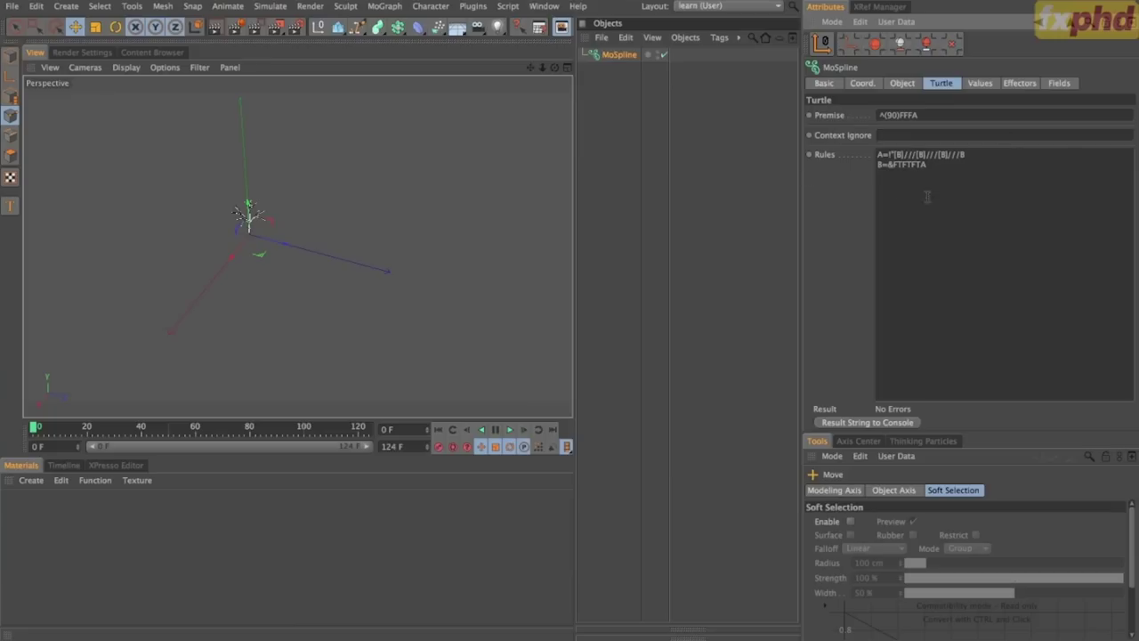
{"action": "left_click", "coordinate": [981, 84]}
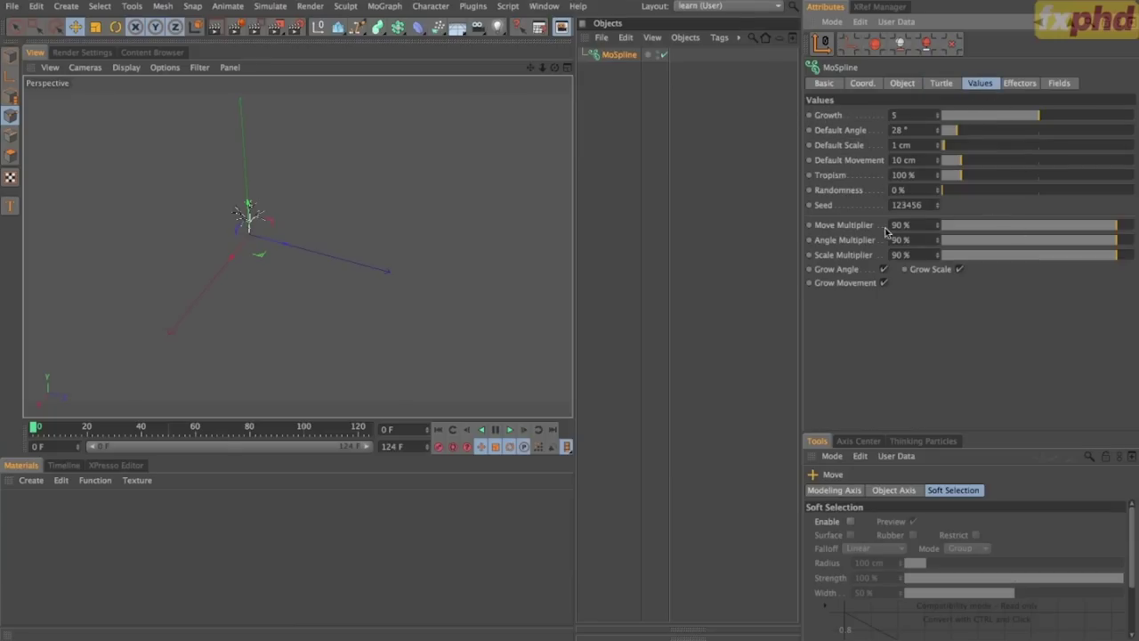
{"action": "left_click", "coordinate": [942, 83]}
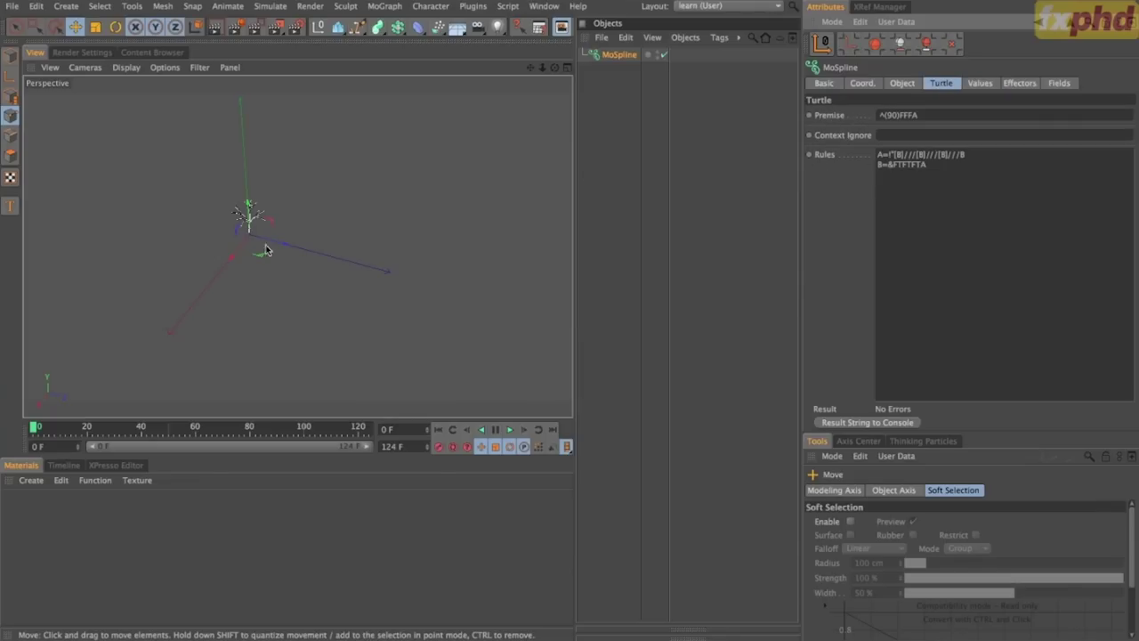
{"action": "left_click_drag", "start_coordinate": [254, 222], "coordinate": [304, 240], "text": "alt"}
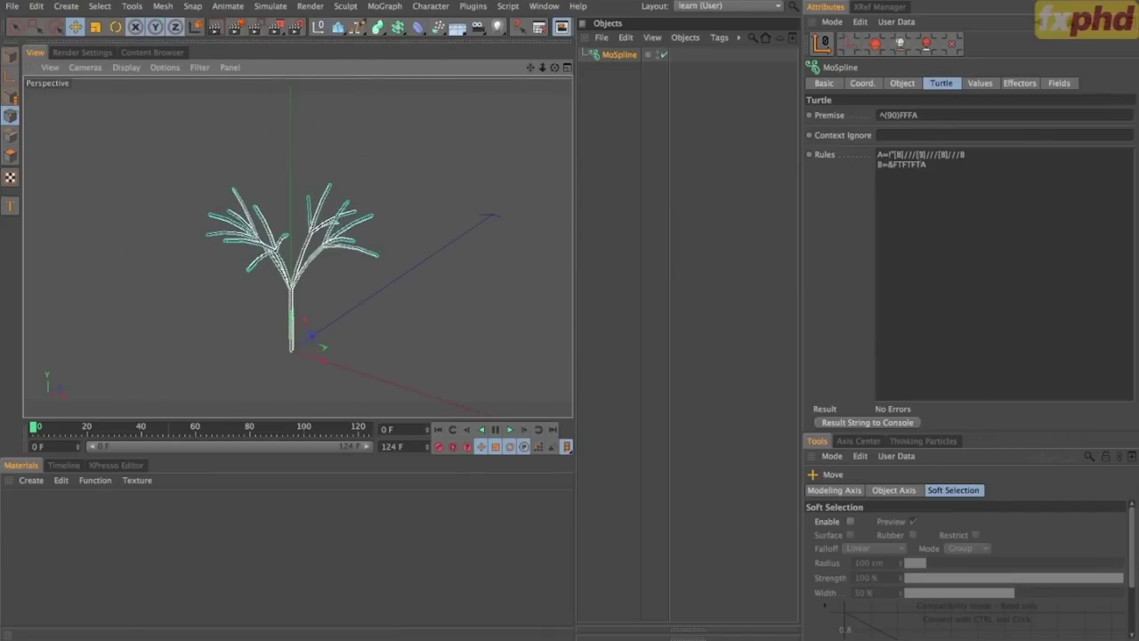
{"action": "left_click_drag", "start_coordinate": [267, 303], "coordinate": [504, 329], "text": "alt"}
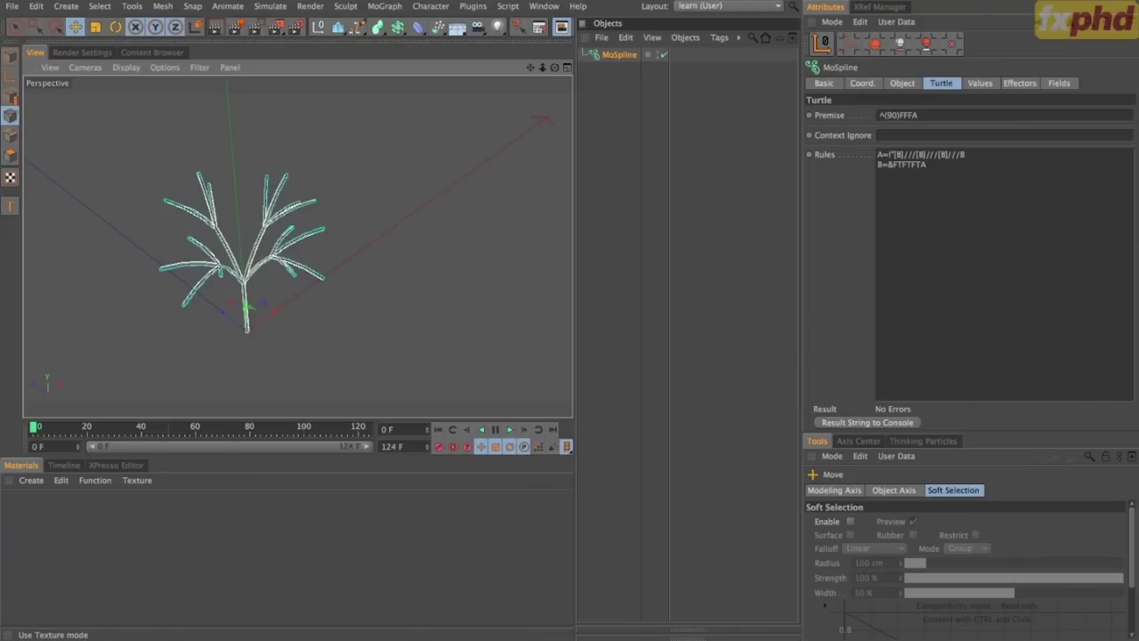
{"action": "left_click_drag", "start_coordinate": [294, 299], "coordinate": [187, 259], "text": "alt"}
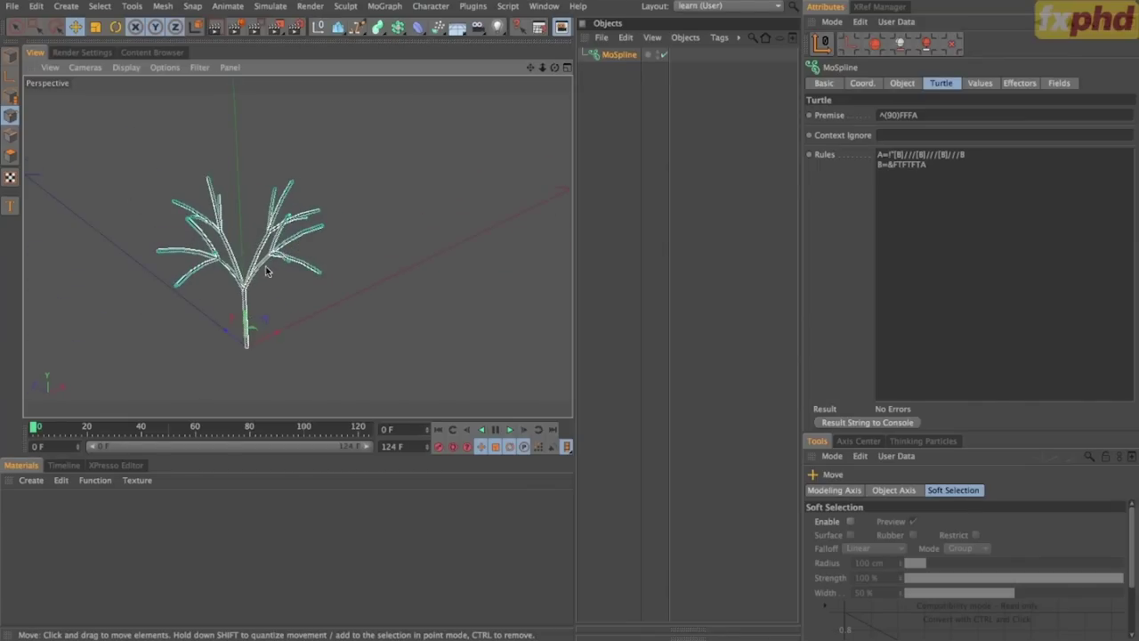
{"action": "middle_click_drag", "start_coordinate": [265, 268], "coordinate": [341, 236], "text": "alt"}
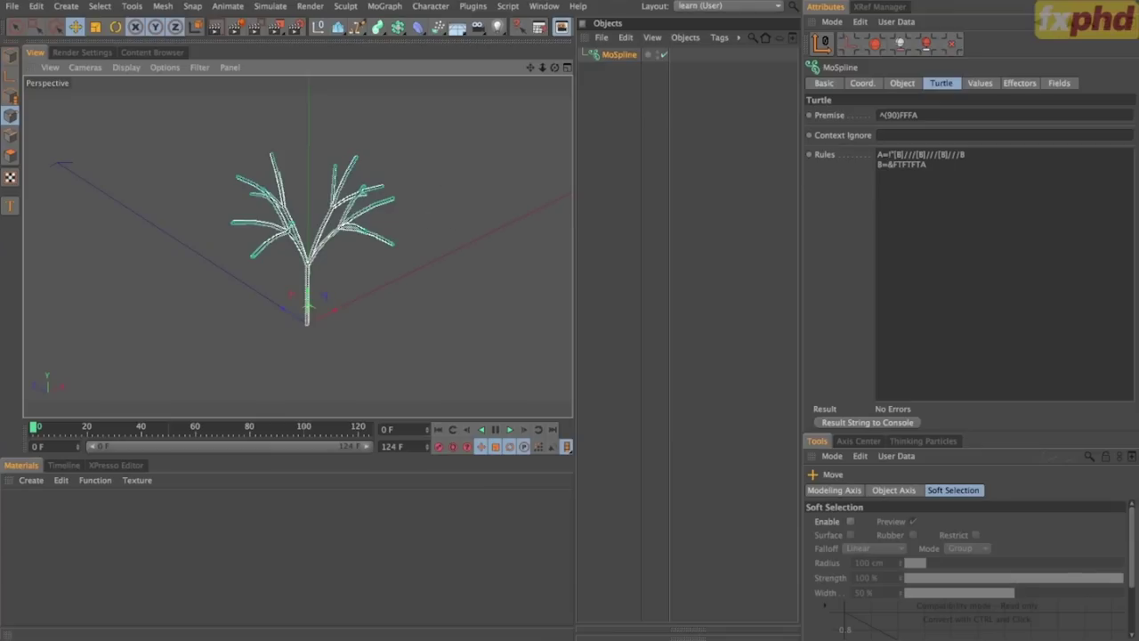
Reduce the Turtle MoSpline's Growth value to 3.88.
{"action": "left_click", "coordinate": [982, 85]}
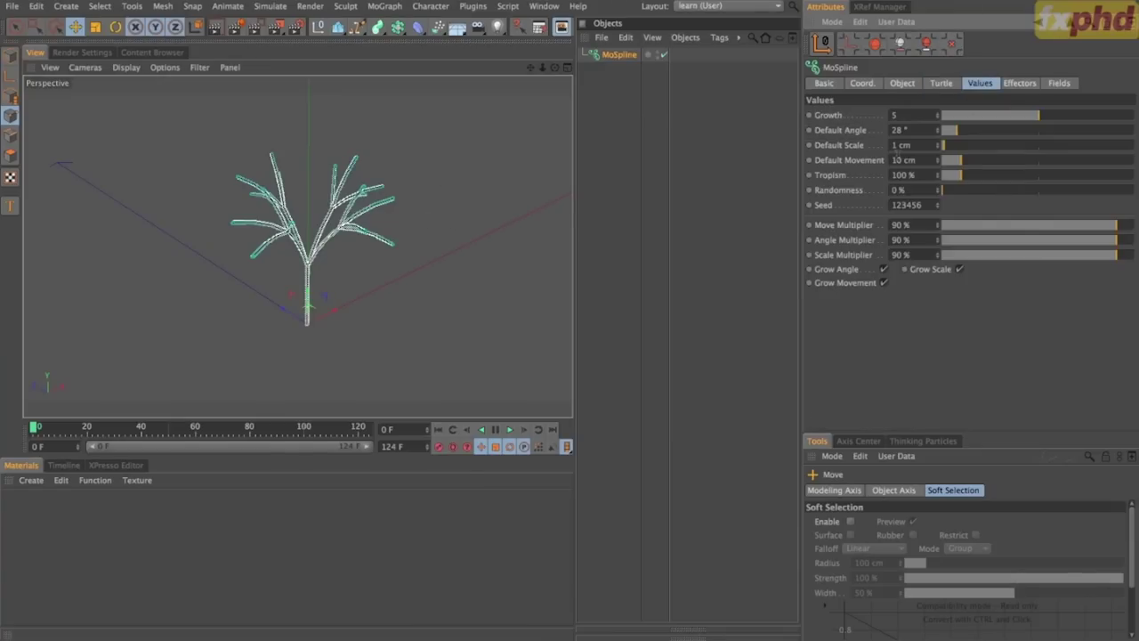
{"action": "left_click_drag", "start_coordinate": [1039, 116], "coordinate": [1018, 125]}
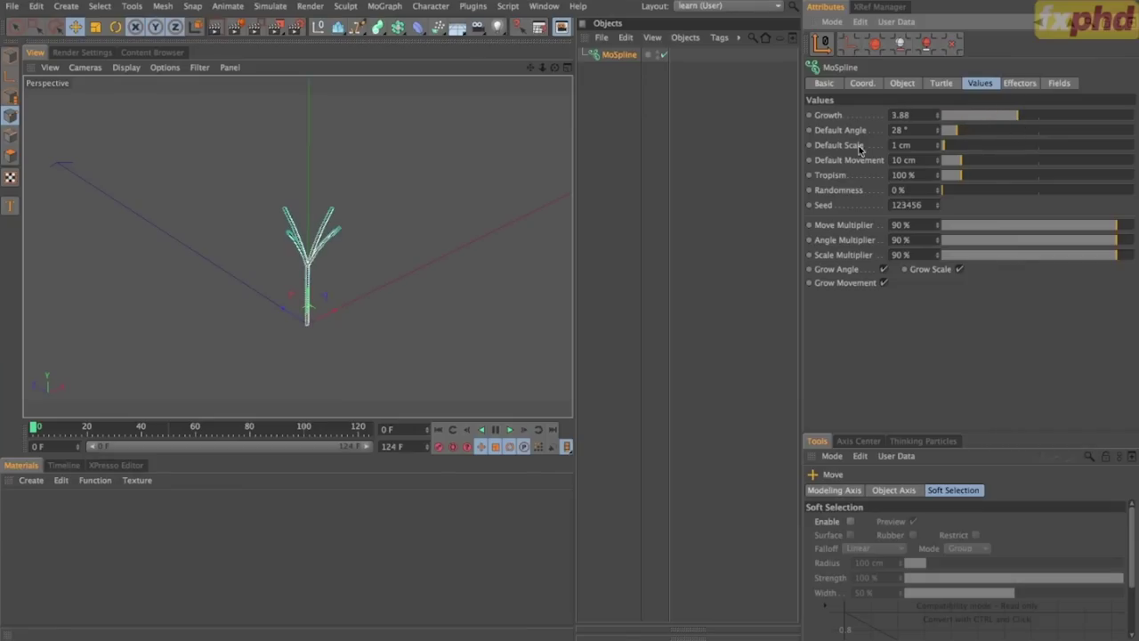
Set the Turtle MoSpline's Growth value to 9.25.
{"action": "left_click_drag", "start_coordinate": [1009, 119], "coordinate": [1122, 118]}
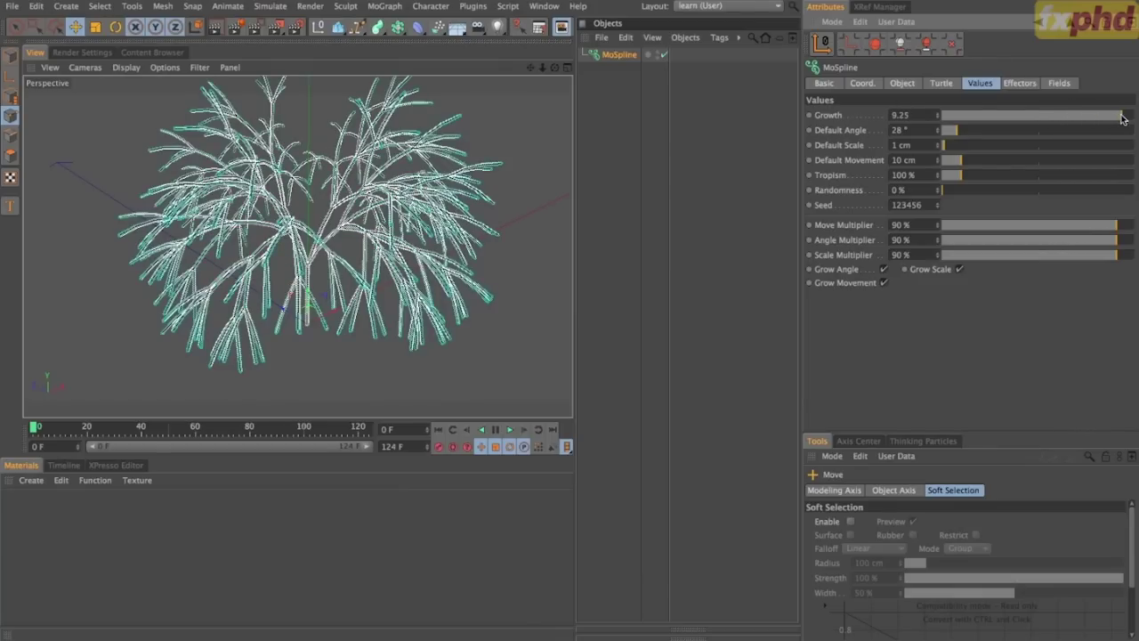
{"action": "left_click_drag", "start_coordinate": [383, 329], "coordinate": [361, 216], "text": "alt"}
{"action": "right_click_drag", "start_coordinate": [391, 245], "coordinate": [329, 249], "text": "alt"}
{"action": "middle_click_drag", "start_coordinate": [329, 249], "coordinate": [344, 276], "text": "alt"}
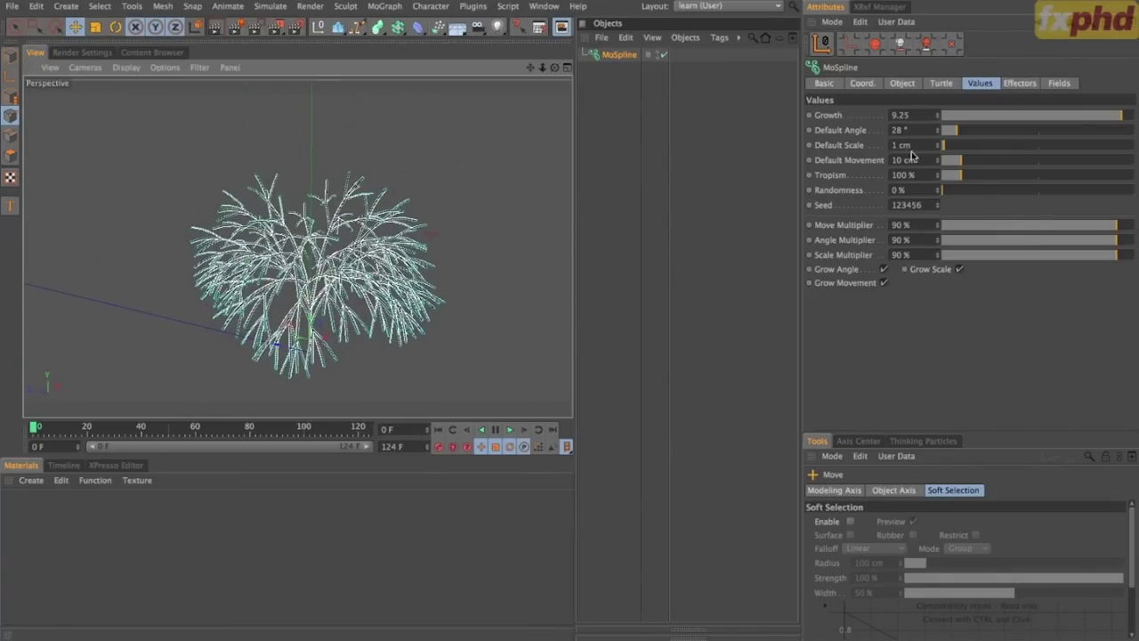
Set the MoSpline's Default Angle to 27.1°, Default Movement to 14.5 cm and Randomness to 8.6 %.
{"action": "left_click_drag", "start_coordinate": [957, 132], "coordinate": [957, 132]}
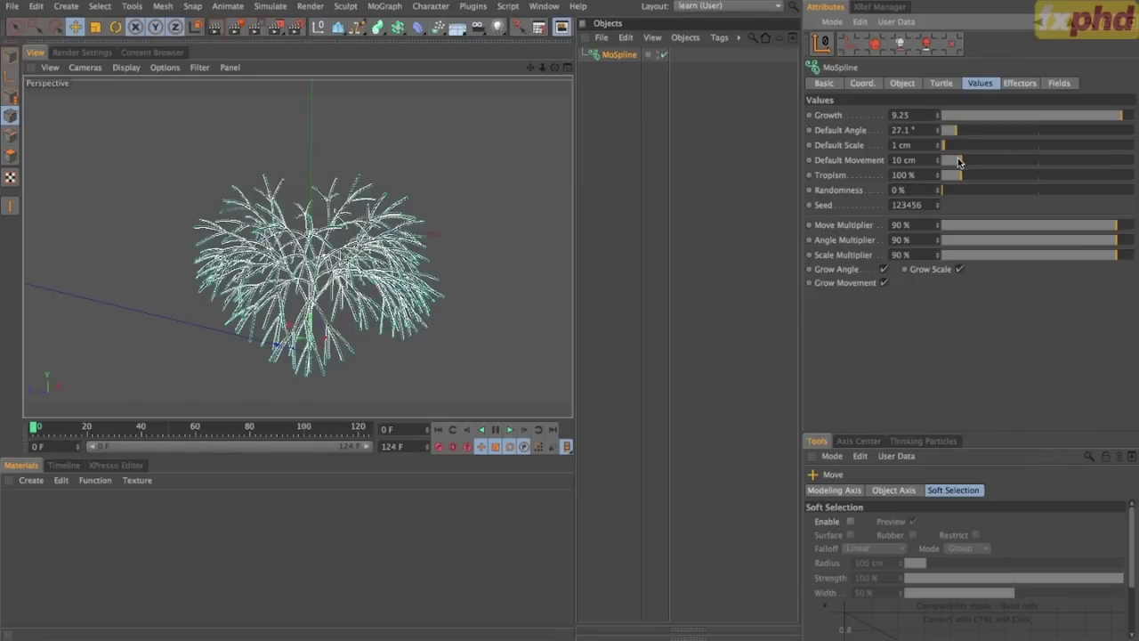
{"action": "mouse_move", "coordinate": [960, 161]}
{"action": "left_mouse_down"}
{"action": "mouse_move", "coordinate": [988, 161]}
{"action": "mouse_move", "coordinate": [970, 161]}
{"action": "left_mouse_up"}
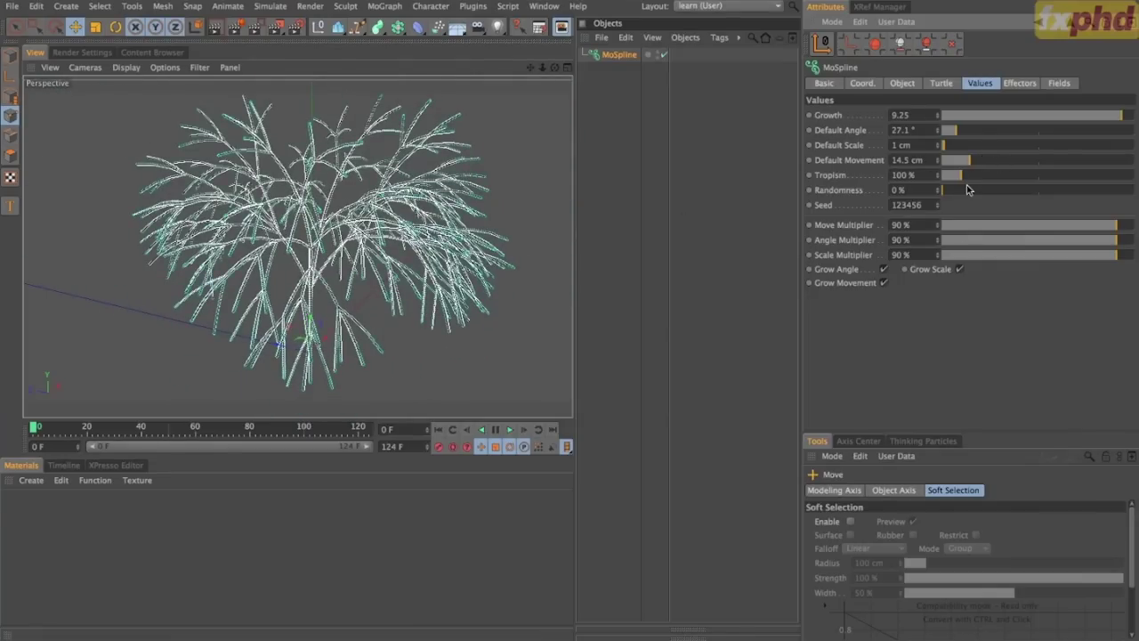
{"action": "mouse_move", "coordinate": [944, 190]}
{"action": "left_mouse_down"}
{"action": "mouse_move", "coordinate": [967, 190]}
{"action": "mouse_move", "coordinate": [947, 190]}
{"action": "mouse_move", "coordinate": [958, 201]}
{"action": "left_mouse_up"}
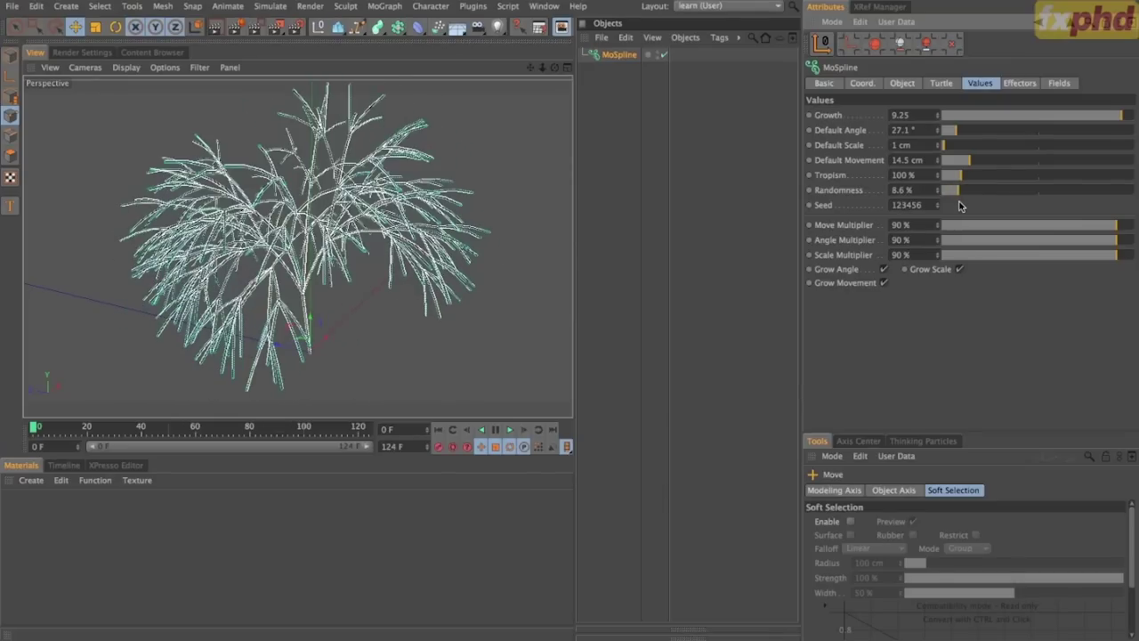
{"action": "left_click_drag", "start_coordinate": [312, 218], "coordinate": [242, 228], "text": "alt"}
{"action": "left_click_drag", "start_coordinate": [276, 194], "coordinate": [324, 256], "text": "alt"}
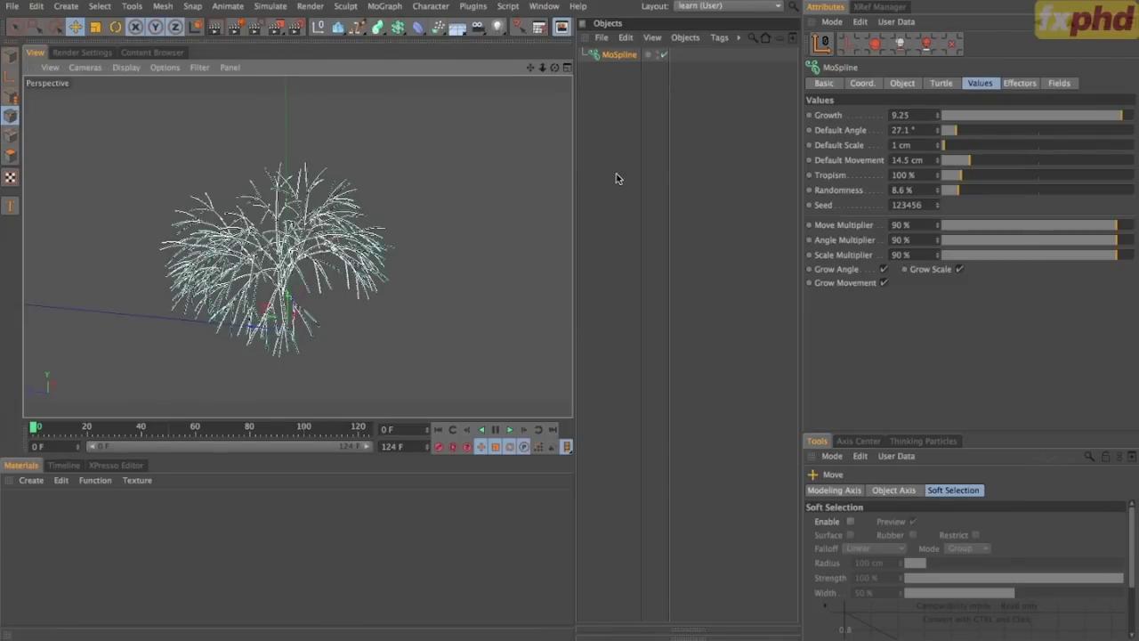
{"action": "mouse_move", "coordinate": [491, 232]}
{"action": "left_mouse_down", "text": "alt"}
{"action": "mouse_move", "coordinate": [204, 210]}
{"action": "mouse_move", "coordinate": [394, 139]}
{"action": "mouse_move", "coordinate": [520, 173]}
{"action": "mouse_move", "coordinate": [203, 263]}
{"action": "mouse_move", "coordinate": [377, 223]}
{"action": "mouse_move", "coordinate": [255, 356]}
{"action": "mouse_move", "coordinate": [283, 264]}
{"action": "mouse_move", "coordinate": [372, 280]}
{"action": "mouse_move", "coordinate": [433, 222]}
{"action": "mouse_move", "coordinate": [402, 247]}
{"action": "mouse_move", "coordinate": [296, 236]}
{"action": "mouse_move", "coordinate": [290, 261]}
{"action": "left_mouse_up", "text": "alt"}
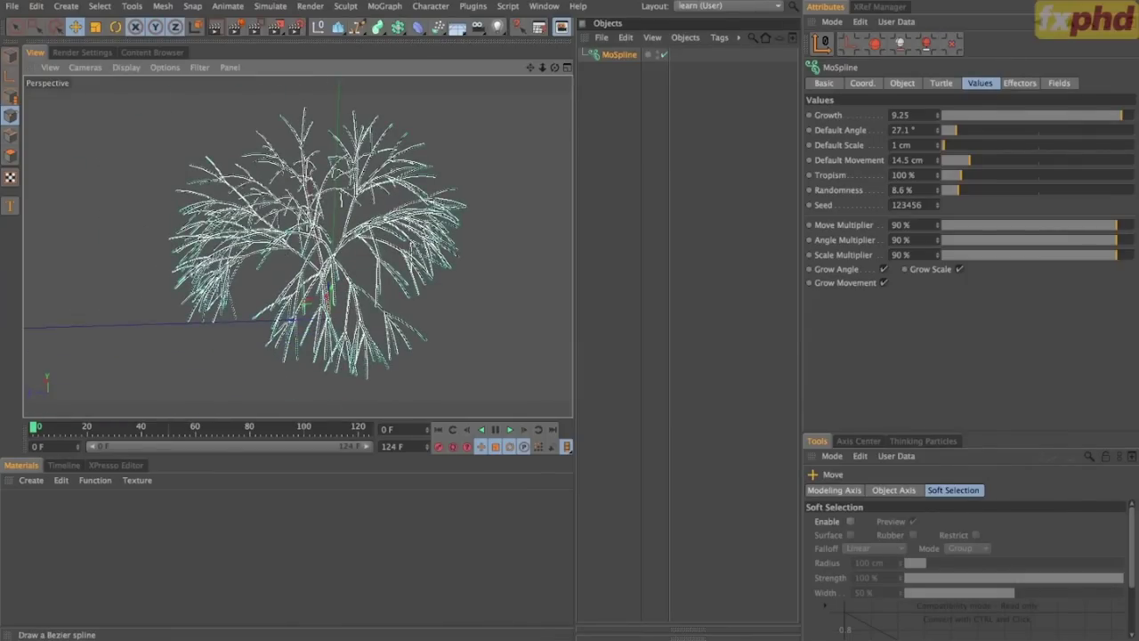
{"action": "left_click_drag", "start_coordinate": [290, 261], "coordinate": [272, 267], "text": "alt"}
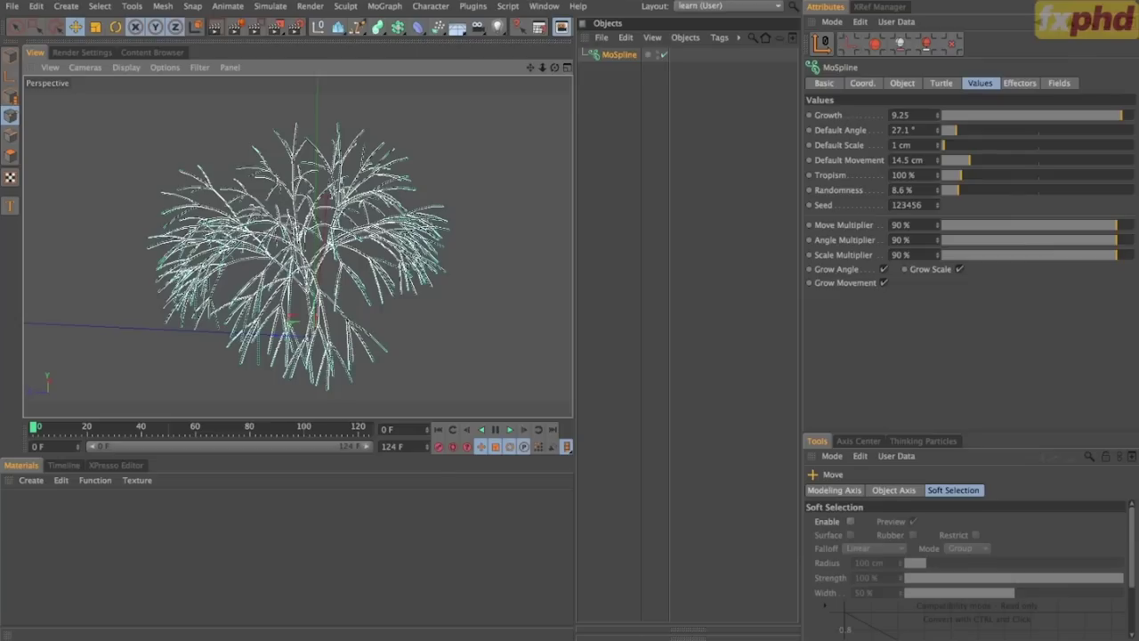
Switch to the browser, go to The Algorithmic Beauty of Plants section on the Algorithmic Botany page, and bring up its Chapter 1 PDF.
{"action": "left_click_drag", "start_coordinate": [1138, 0], "coordinate": [818, 17]}
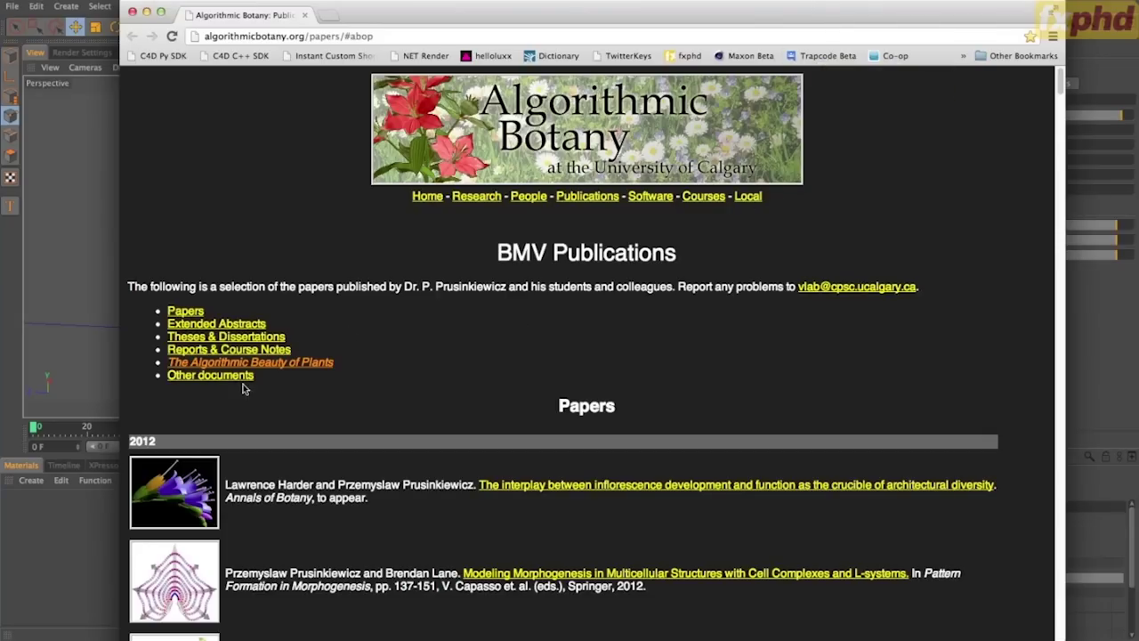
{"action": "left_click", "coordinate": [311, 368]}
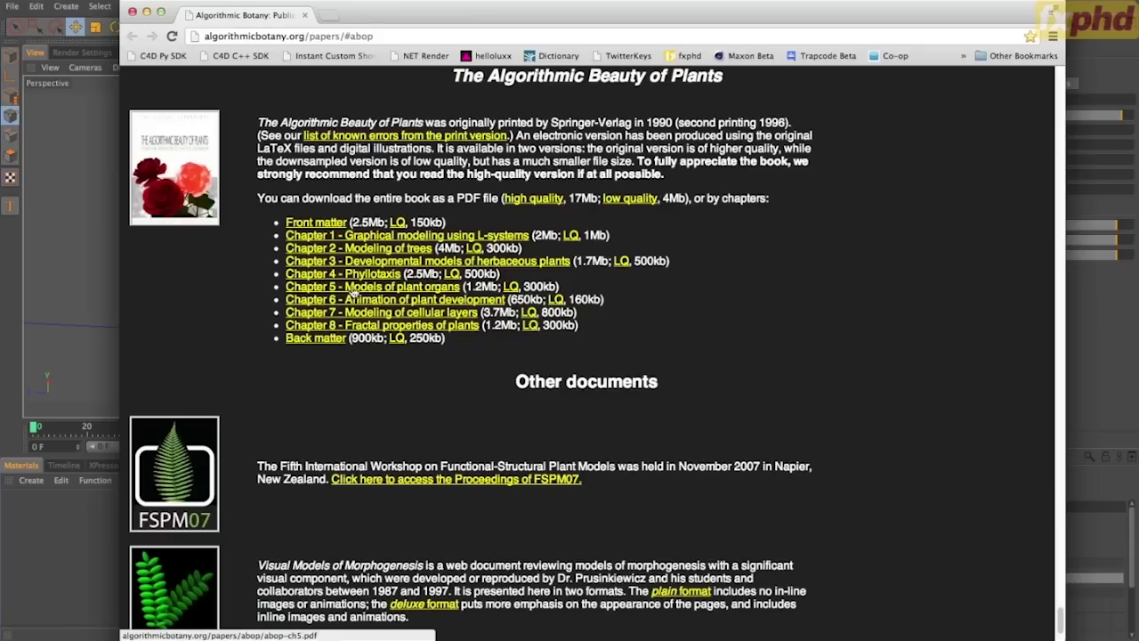
{"action": "key", "text": "super+Tab"}
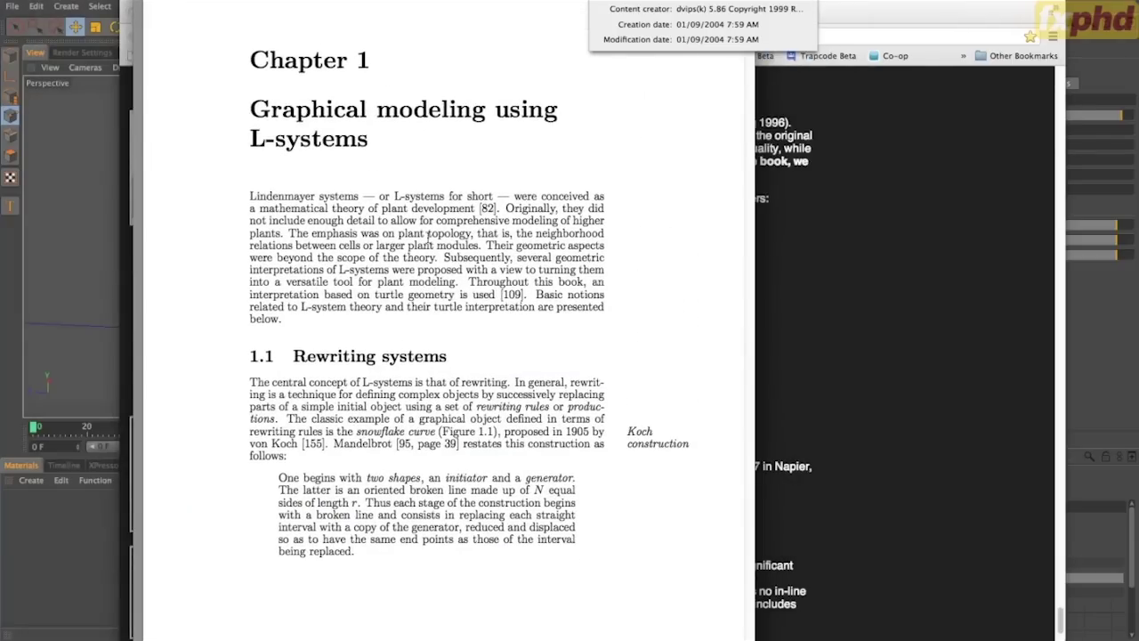
Examine the snowflake curve's initiator, generator and construction stages in Figure 1.1 of the L-systems chapter.
{"action": "scroll", "coordinate": [405, 400], "scroll_direction": "down", "scroll_amount": 10}
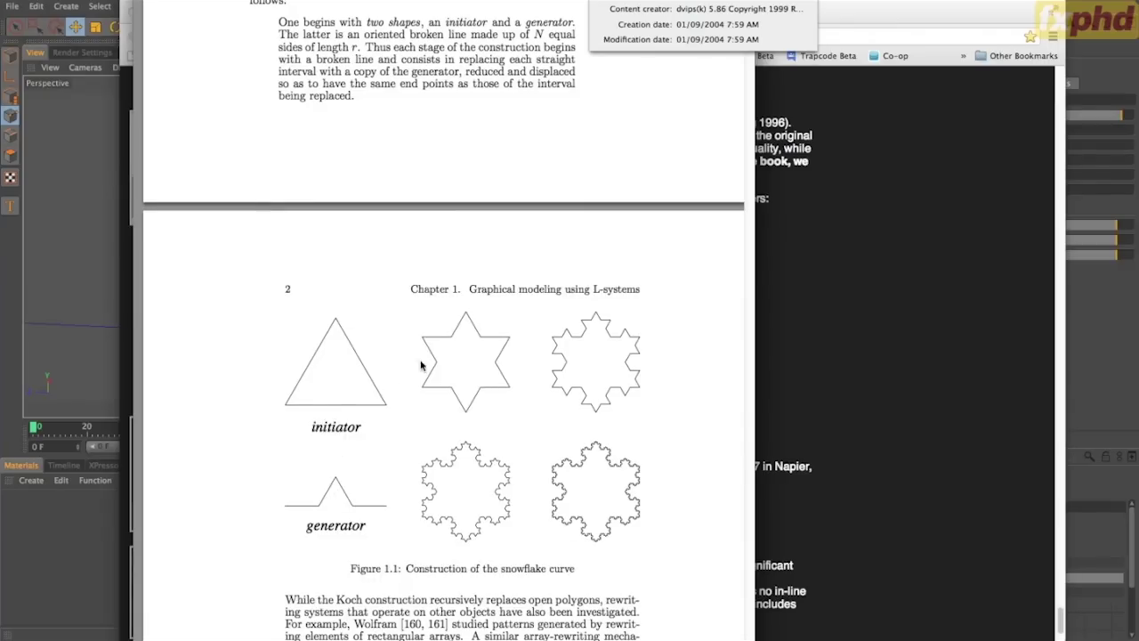
{"action": "scroll", "coordinate": [662, 470], "scroll_direction": "down", "scroll_amount": 2}
{"action": "scroll", "coordinate": [661, 470], "scroll_direction": "down", "scroll_amount": 2}
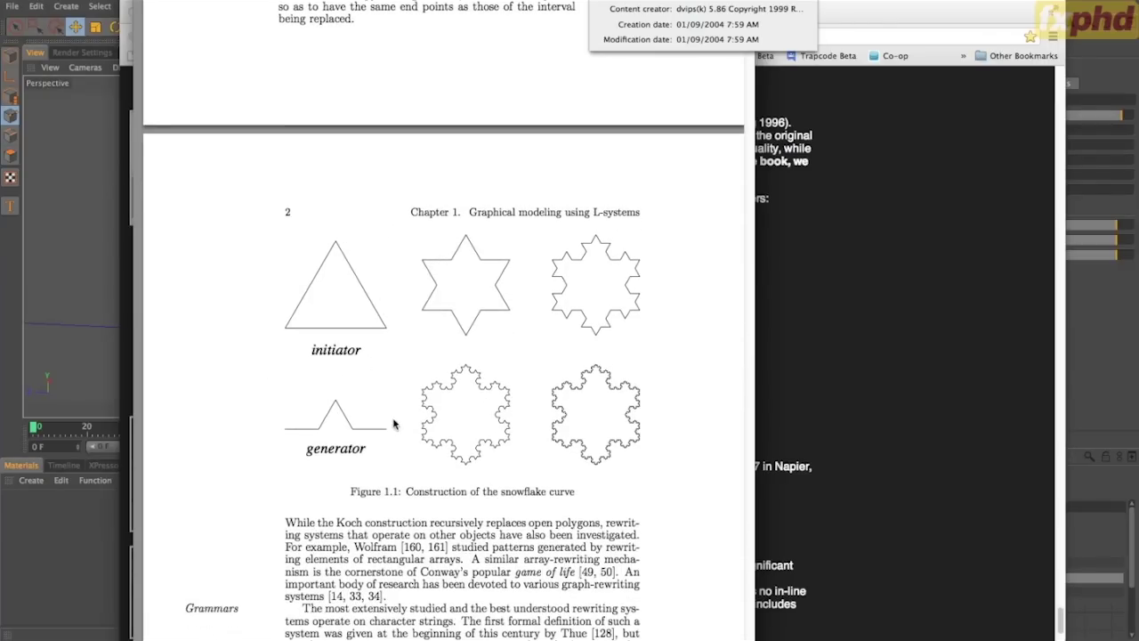
{"action": "scroll", "coordinate": [329, 305], "scroll_direction": "down", "scroll_amount": 2}
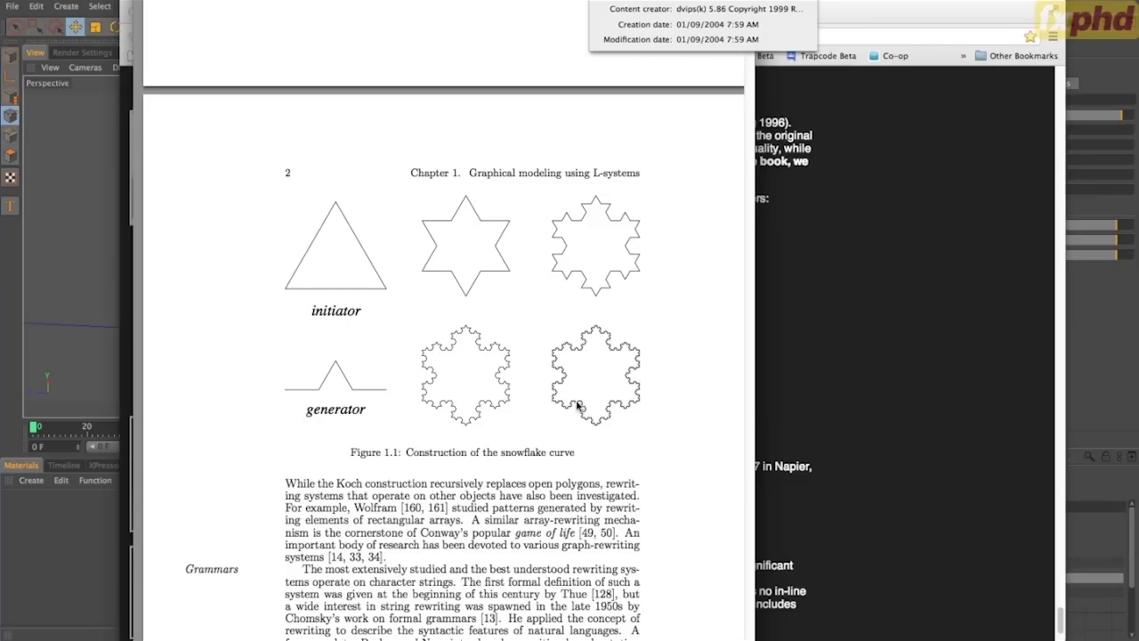
Read through the DOL-system derivation examples and the turtle interpretation of strings, including its F, f, + and − commands.
{"action": "scroll", "coordinate": [577, 406], "scroll_direction": "down", "scroll_amount": 10}
{"action": "scroll", "coordinate": [576, 406], "scroll_direction": "down", "scroll_amount": 10}
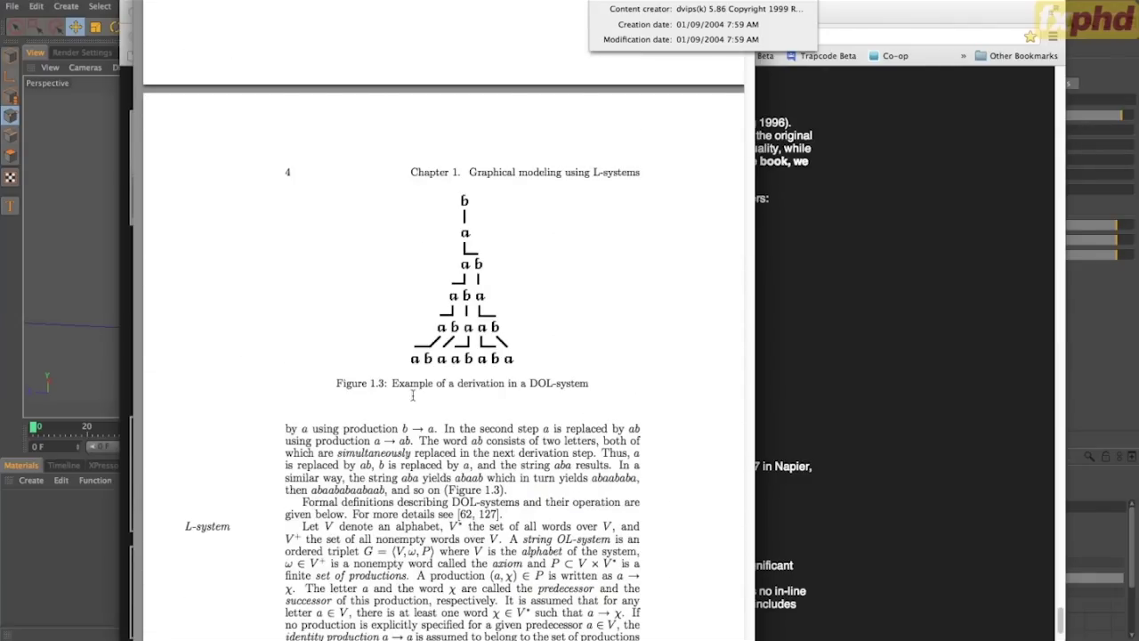
{"action": "scroll", "coordinate": [422, 374], "scroll_direction": "down", "scroll_amount": 10}
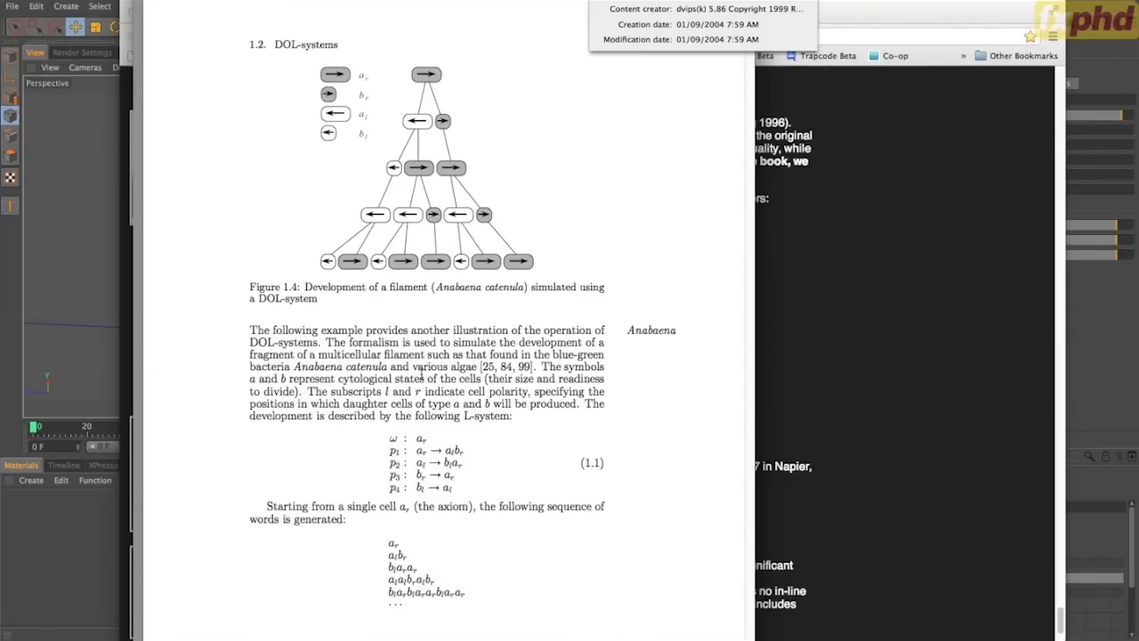
{"action": "scroll", "coordinate": [422, 374], "scroll_direction": "down", "scroll_amount": 5}
{"action": "scroll", "coordinate": [422, 374], "scroll_direction": "down", "scroll_amount": 10}
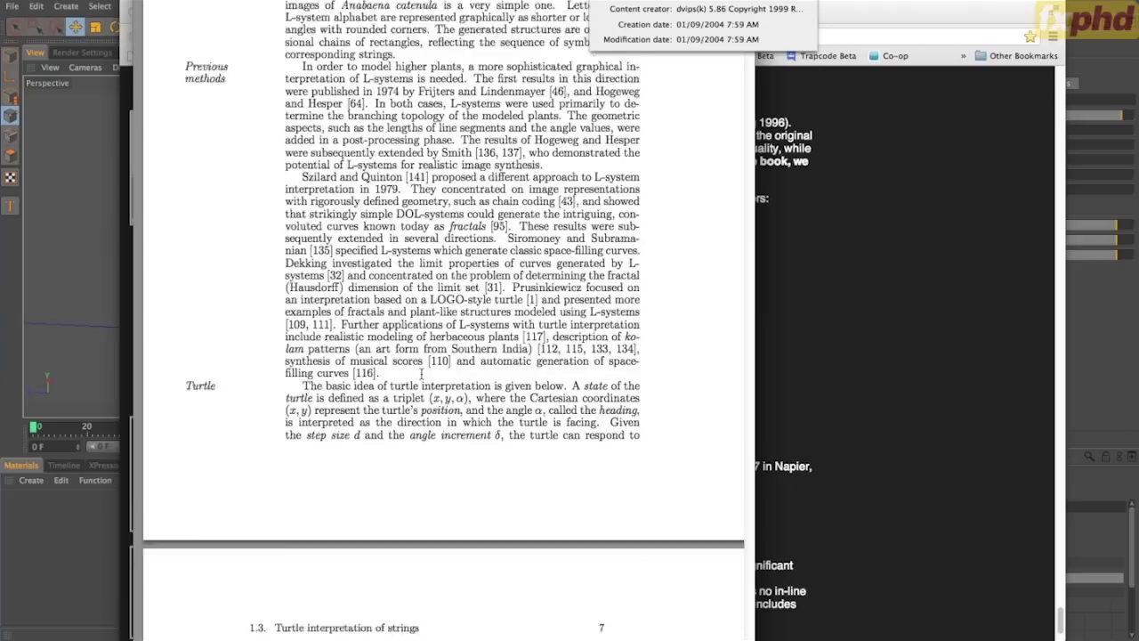
{"action": "scroll", "coordinate": [422, 374], "scroll_direction": "down", "scroll_amount": 6}
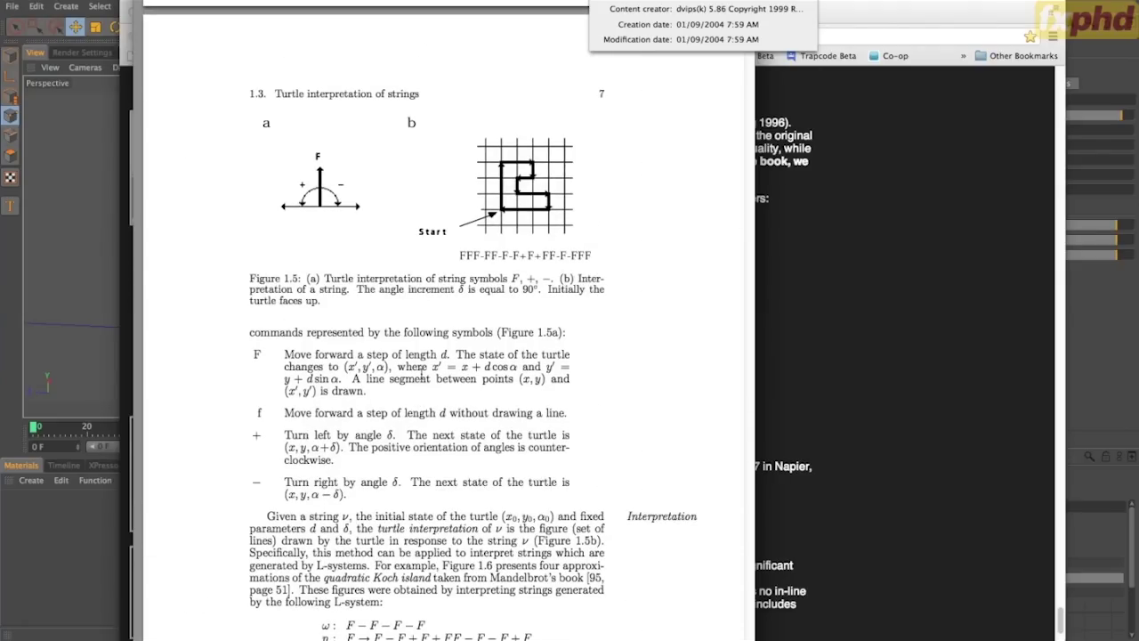
{"action": "scroll", "coordinate": [422, 375], "scroll_direction": "down", "scroll_amount": 2}
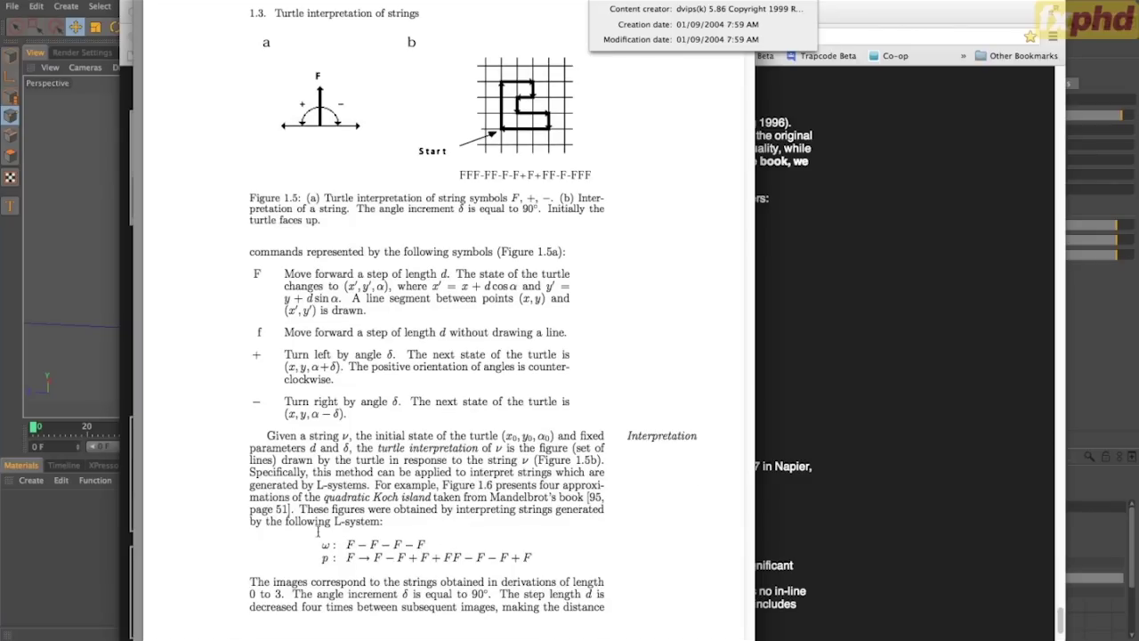
{"action": "scroll", "coordinate": [488, 549], "scroll_direction": "down", "scroll_amount": 1}
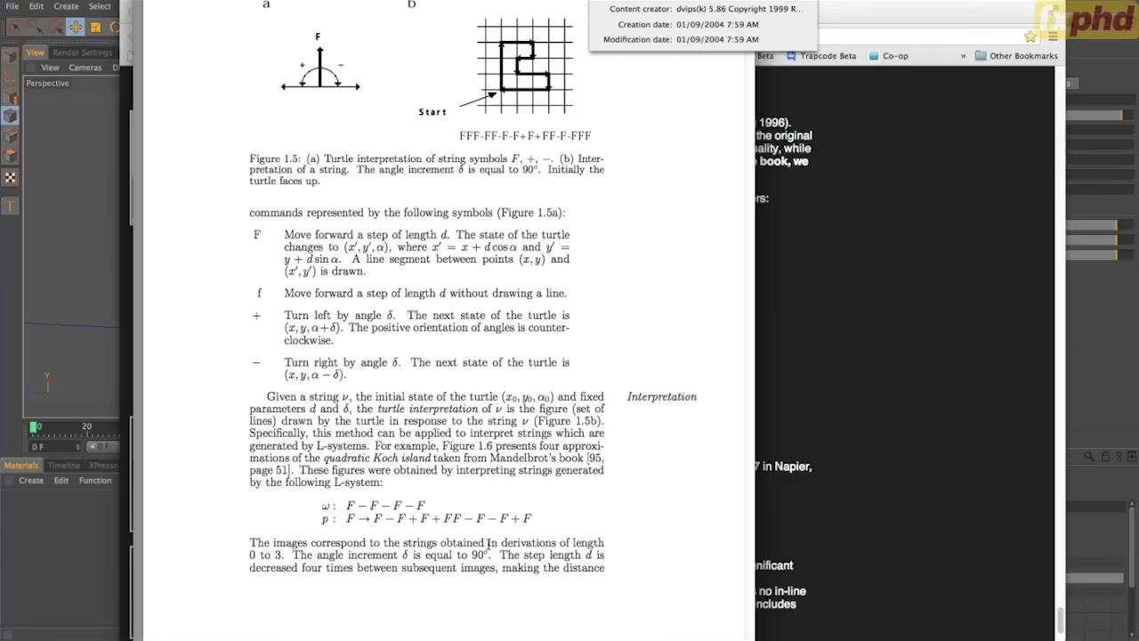
Switch back to CINEMA 4D and open the help page for the MoSpline's Turtle Rules parameter.
{"action": "key", "text": "super+Tab"}
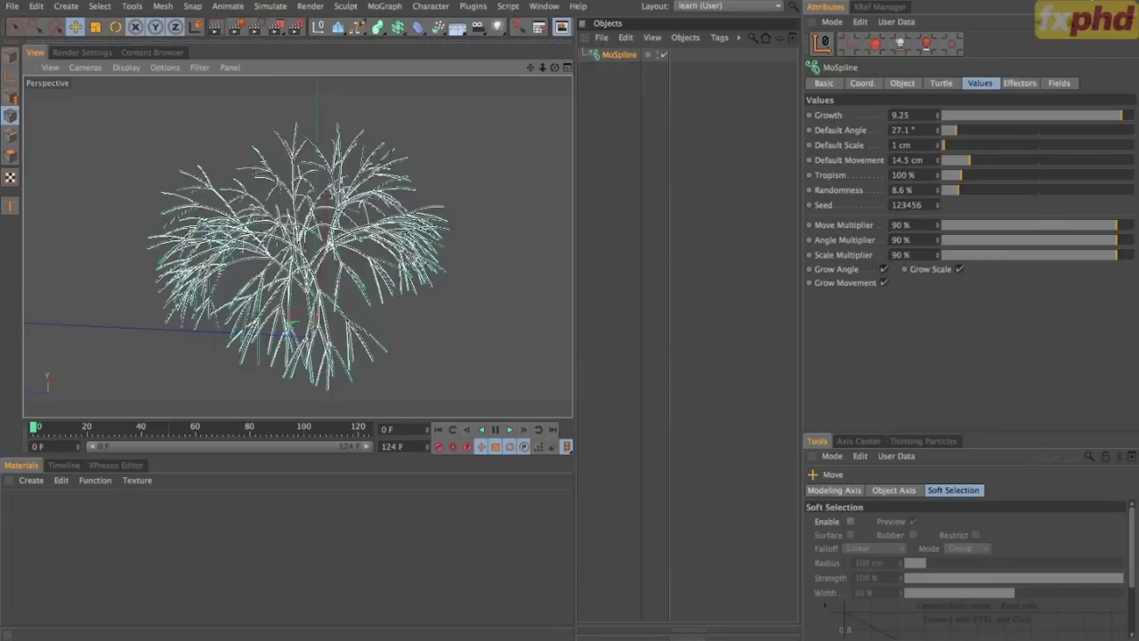
{"action": "left_click", "coordinate": [812, 162]}
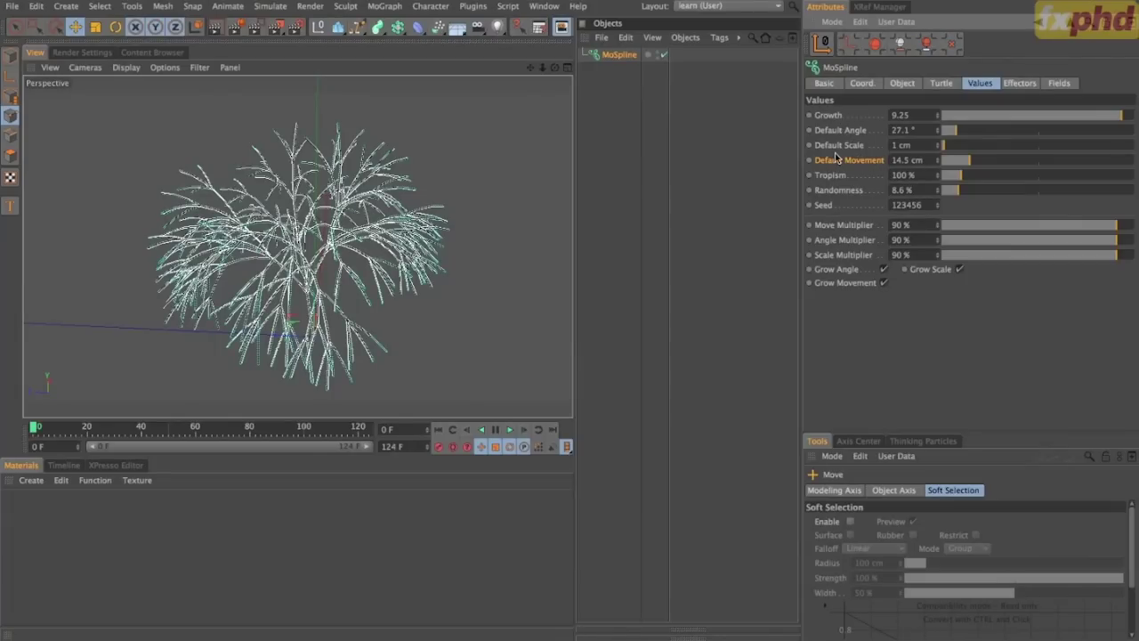
{"action": "left_click", "coordinate": [942, 84]}
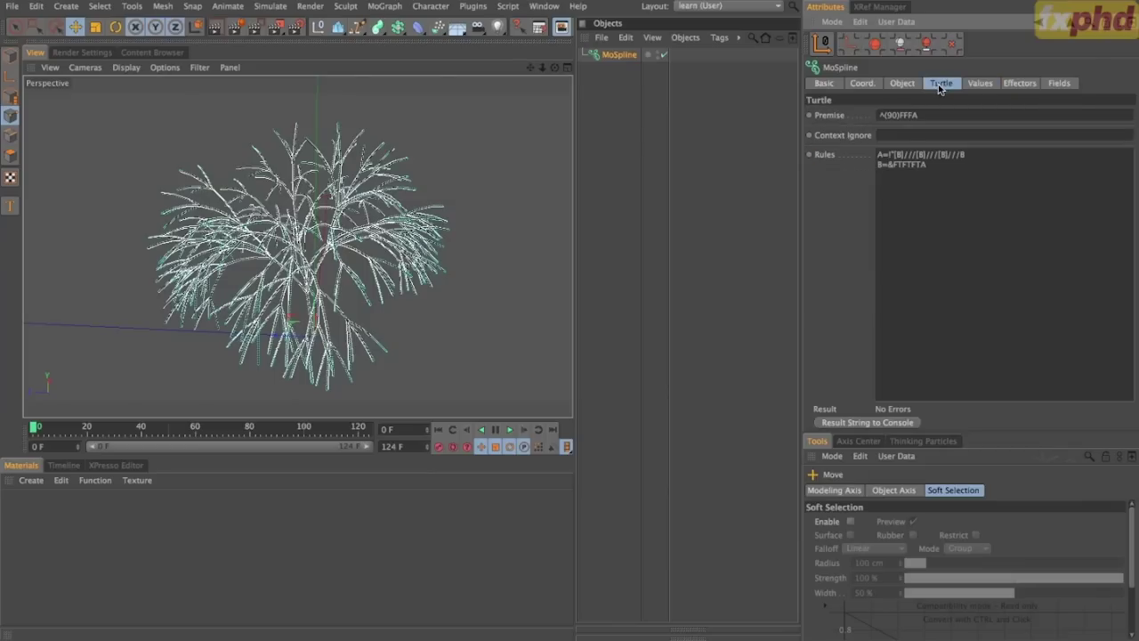
{"action": "right_click", "coordinate": [825, 156]}
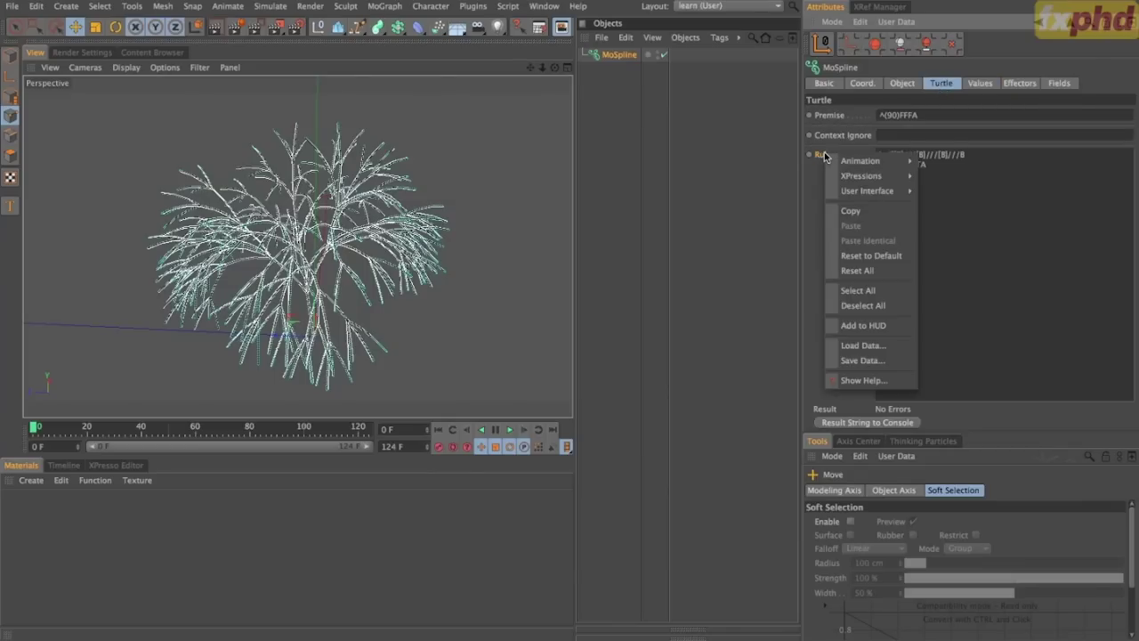
{"action": "left_click", "coordinate": [890, 383]}
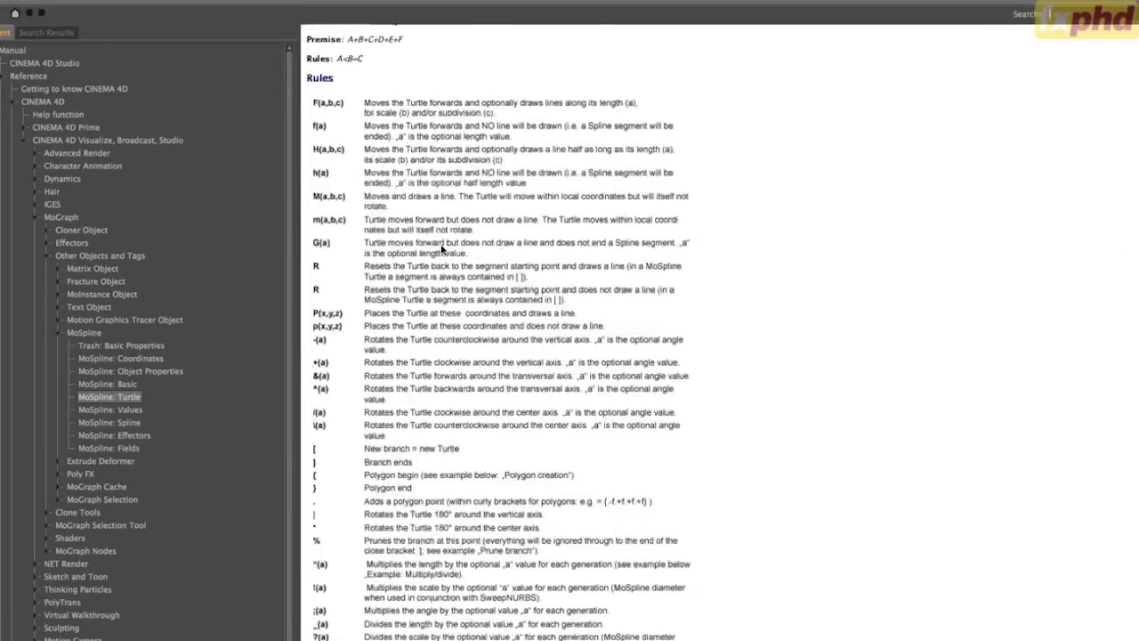
Look through the MoSpline Turtle help page for its L-systems introduction, Premise explanation and table of Rules commands.
{"action": "scroll", "coordinate": [443, 250], "scroll_direction": "down", "scroll_amount": 15}
{"action": "scroll", "coordinate": [452, 282], "scroll_direction": "up", "scroll_amount": 8}
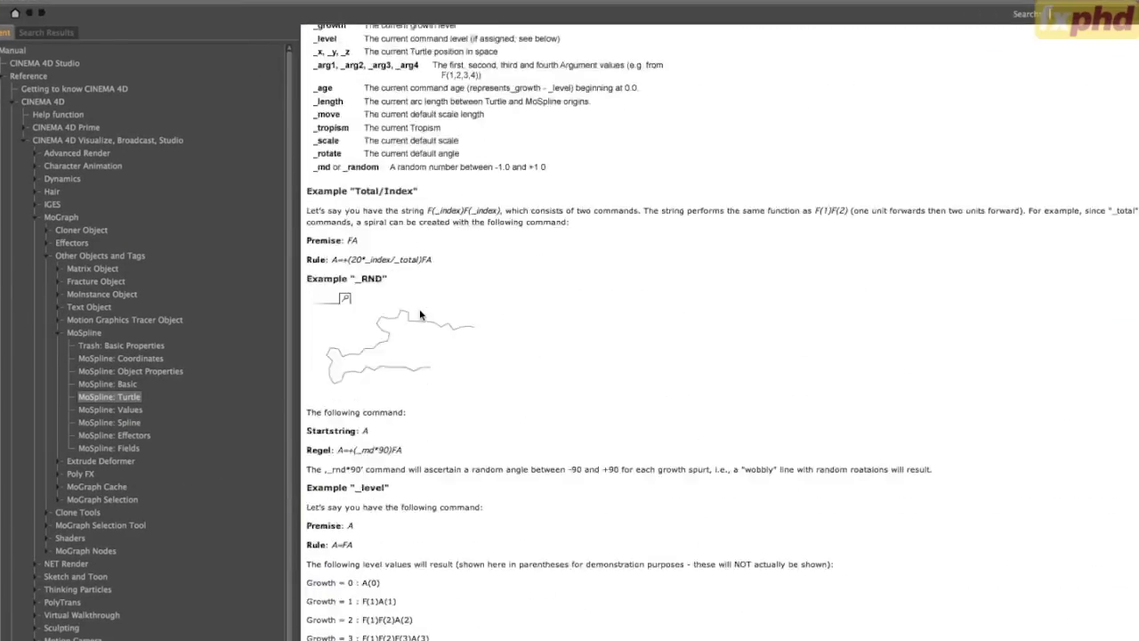
{"action": "scroll", "coordinate": [441, 343], "scroll_direction": "up", "scroll_amount": 3}
{"action": "scroll", "coordinate": [570, 312], "scroll_direction": "down", "scroll_amount": 12}
{"action": "scroll", "coordinate": [507, 271], "scroll_direction": "up", "scroll_amount": 2}
{"action": "scroll", "coordinate": [461, 259], "scroll_direction": "up", "scroll_amount": 20}
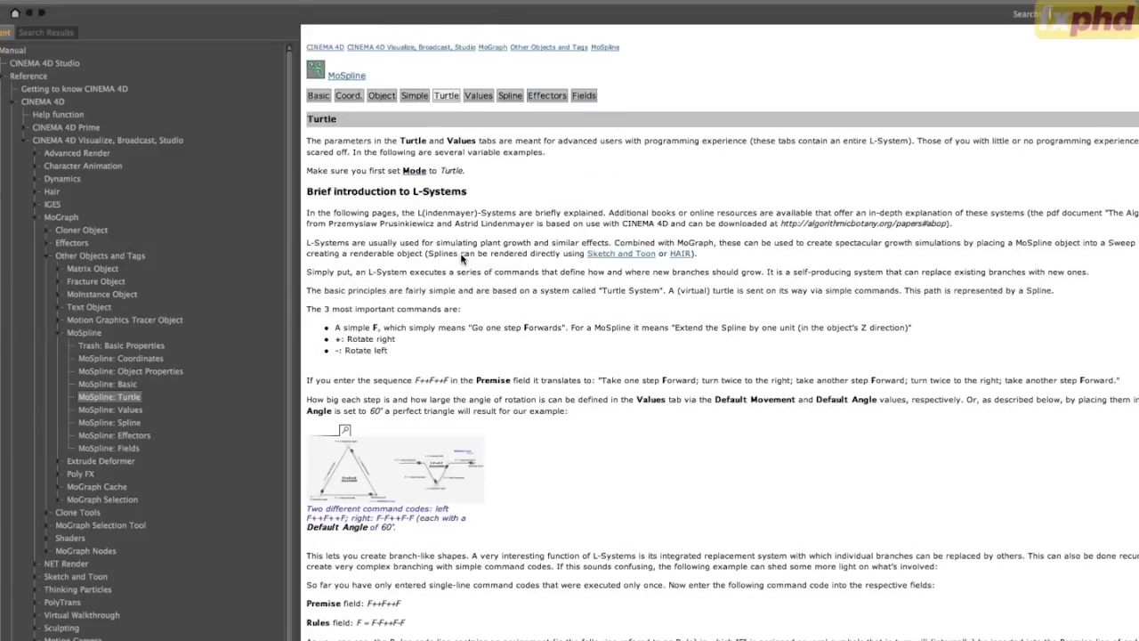
{"action": "scroll", "coordinate": [461, 258], "scroll_direction": "down", "scroll_amount": 20}
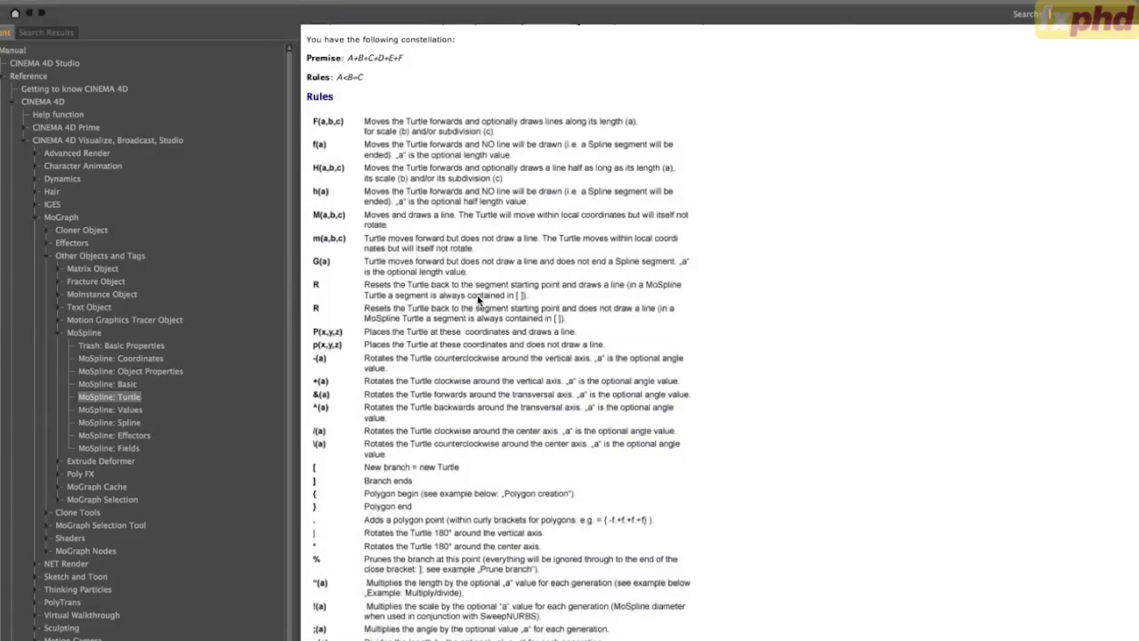
{"action": "scroll", "coordinate": [487, 324], "scroll_direction": "down", "scroll_amount": 2}
{"action": "scroll", "coordinate": [470, 279], "scroll_direction": "up", "scroll_amount": 5}
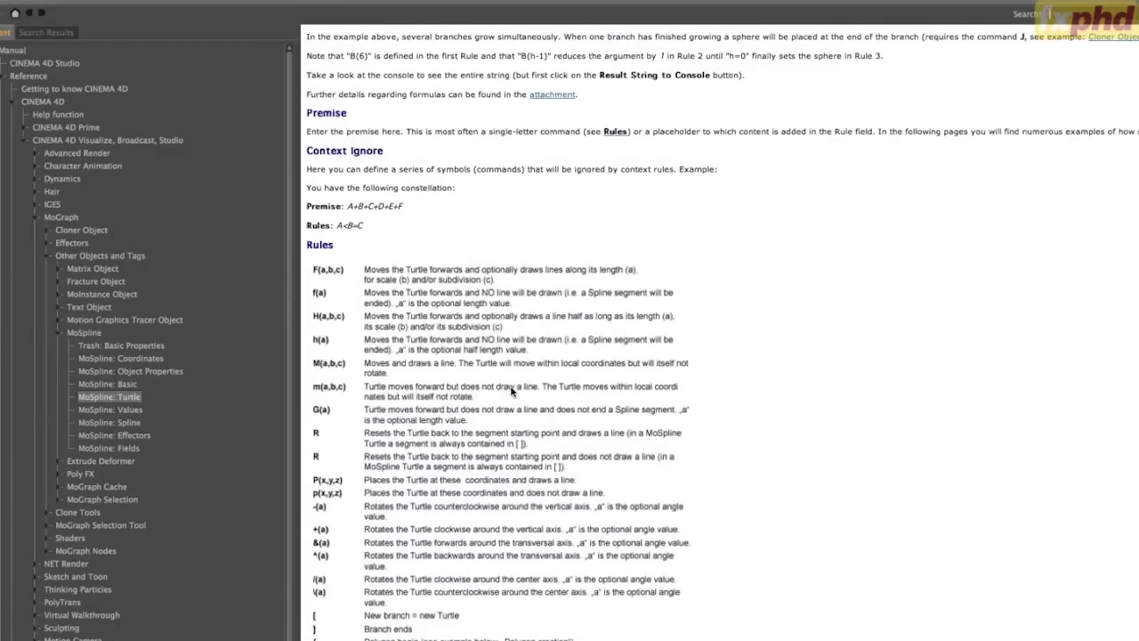
Examine the help page's Cloner object, index, random growth and context rules examples, and return to CINEMA 4D.
{"action": "scroll", "coordinate": [512, 391], "scroll_direction": "down", "scroll_amount": 15}
{"action": "scroll", "coordinate": [512, 392], "scroll_direction": "down", "scroll_amount": 10}
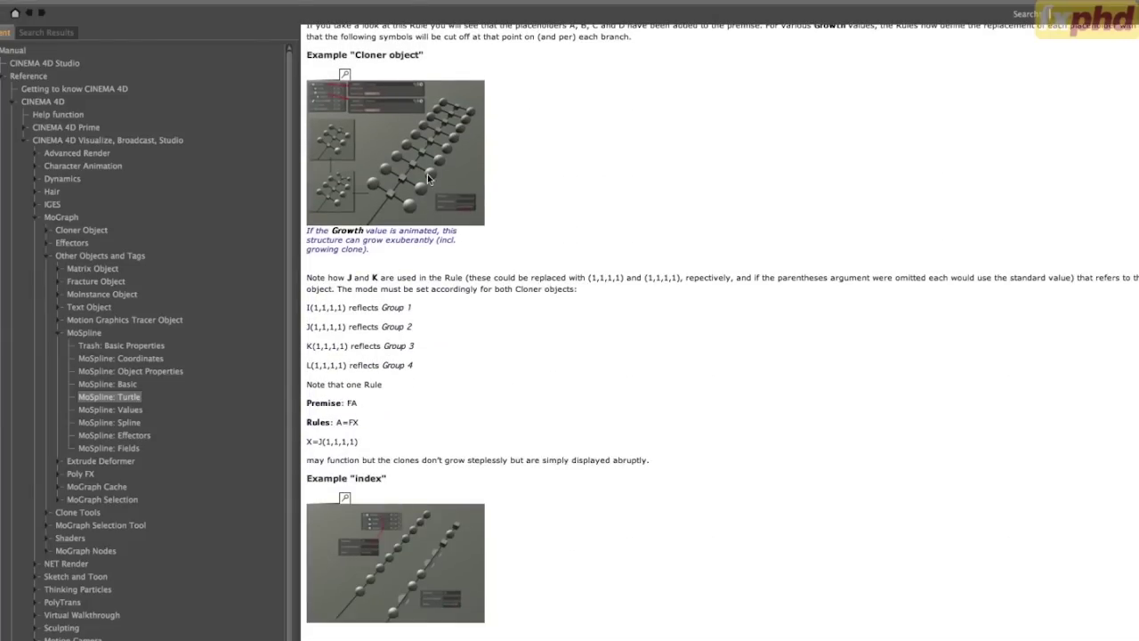
{"action": "scroll", "coordinate": [534, 290], "scroll_direction": "down", "scroll_amount": 5}
{"action": "scroll", "coordinate": [590, 413], "scroll_direction": "down", "scroll_amount": 6}
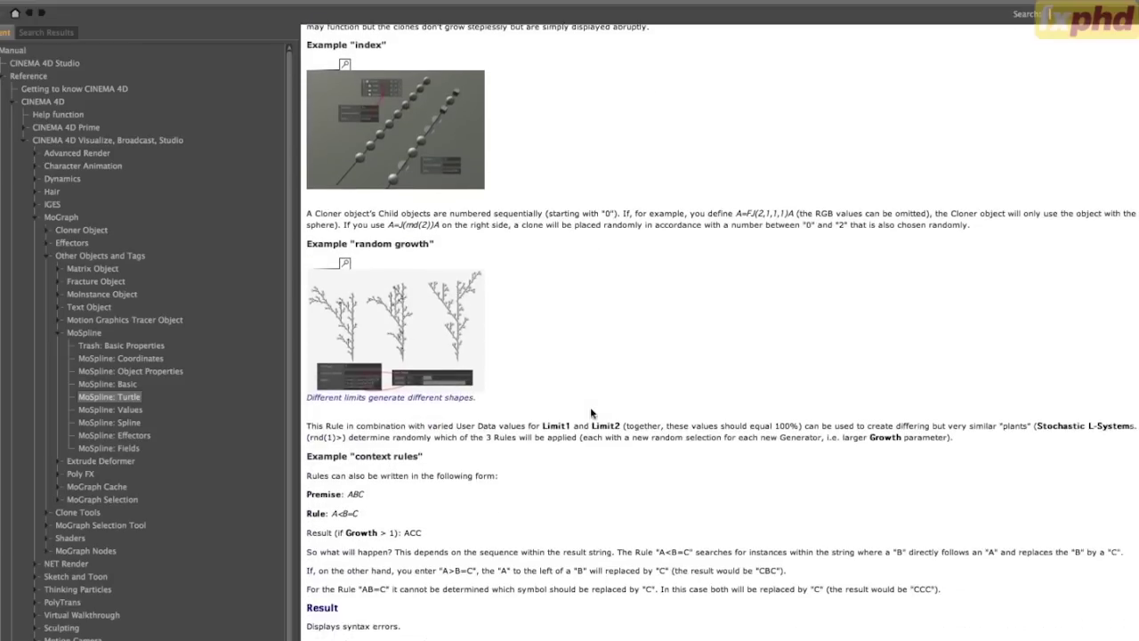
{"action": "scroll", "coordinate": [590, 413], "scroll_direction": "up", "scroll_amount": 15}
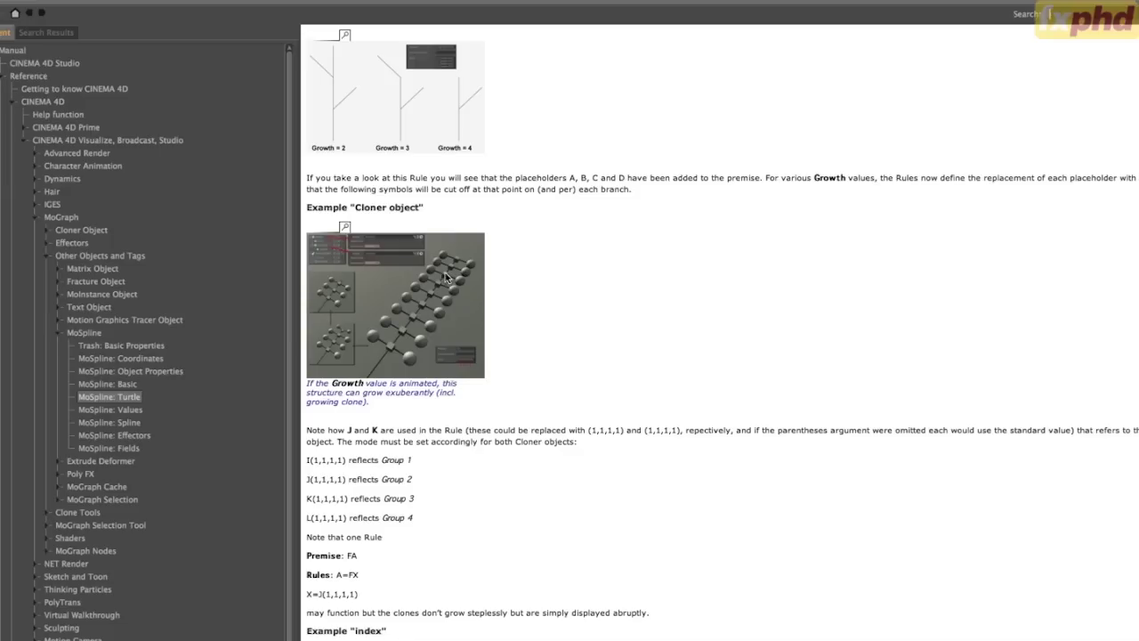
{"action": "scroll", "coordinate": [546, 315], "scroll_direction": "up", "scroll_amount": 5}
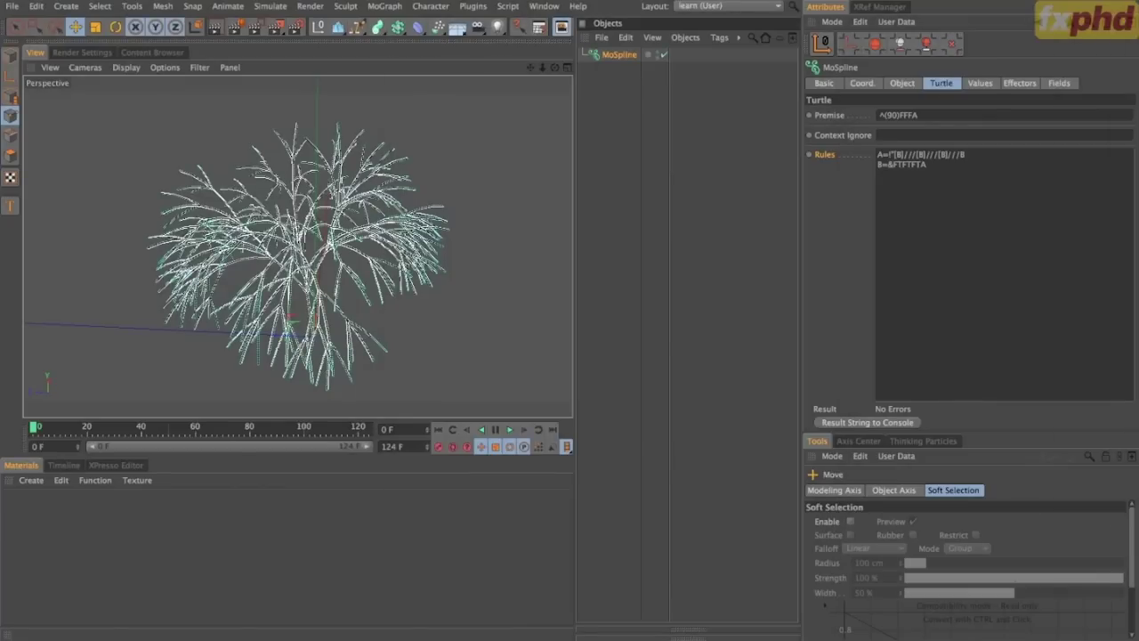
Switch to the L-systems PDF, look through the quadratic Koch island and Koch curve figures, and return to CINEMA 4D.
{"action": "key", "text": "super+Tab"}
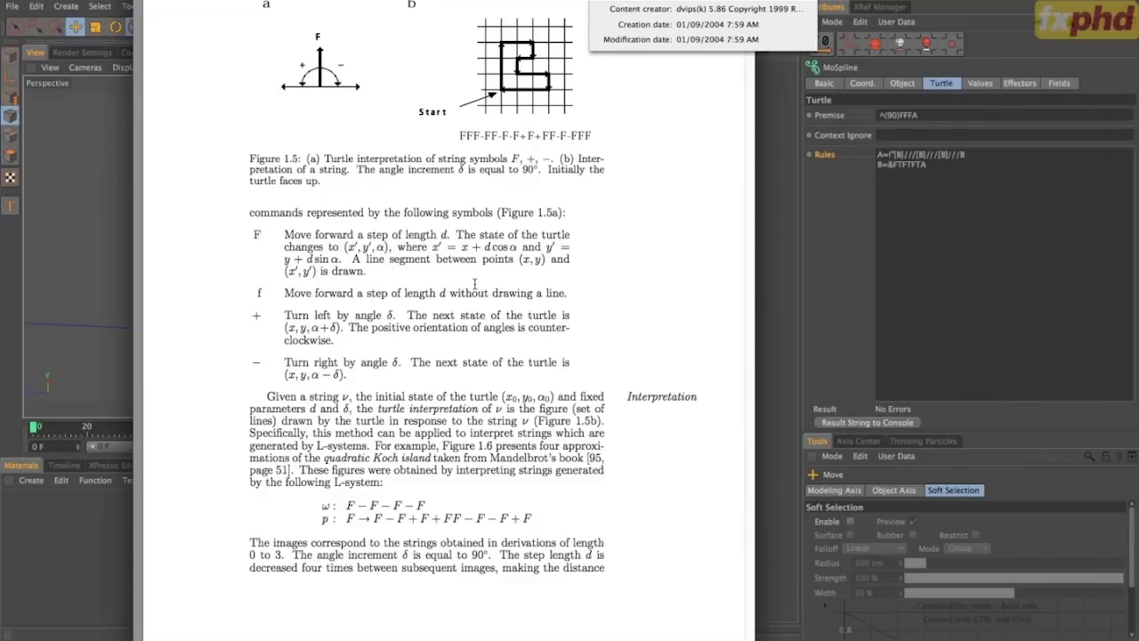
{"action": "scroll", "coordinate": [474, 283], "scroll_direction": "down", "scroll_amount": 12}
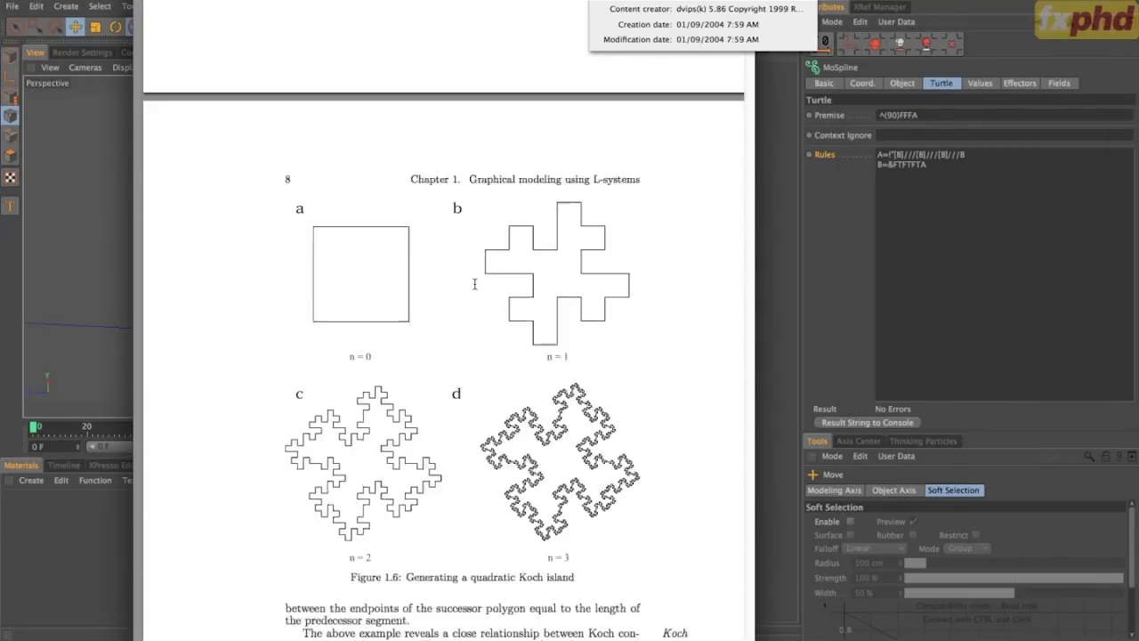
{"action": "scroll", "coordinate": [475, 284], "scroll_direction": "down", "scroll_amount": 10}
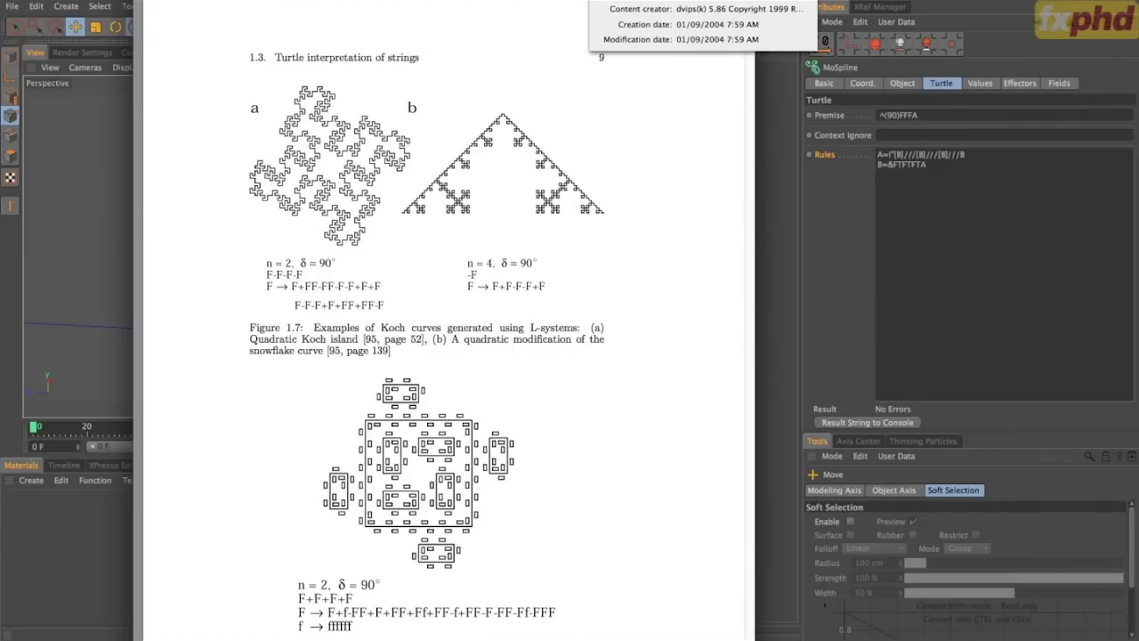
{"action": "key", "text": "super+Tab"}
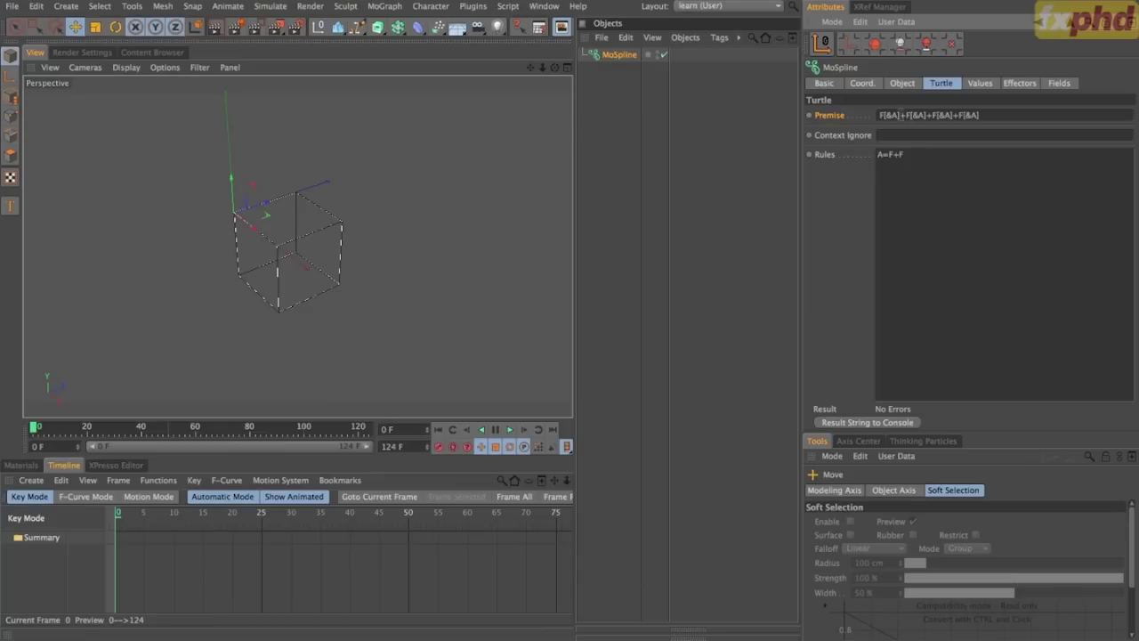
Cut the repeated segments out of the MoSpline's Turtle premise, leaving only F[&A].
{"action": "left_click_drag", "start_coordinate": [899, 115], "coordinate": [1071, 112]}
{"action": "key", "text": "super+c"}
{"action": "key", "text": "BackSpace"}
{"action": "left_click", "coordinate": [835, 253]}
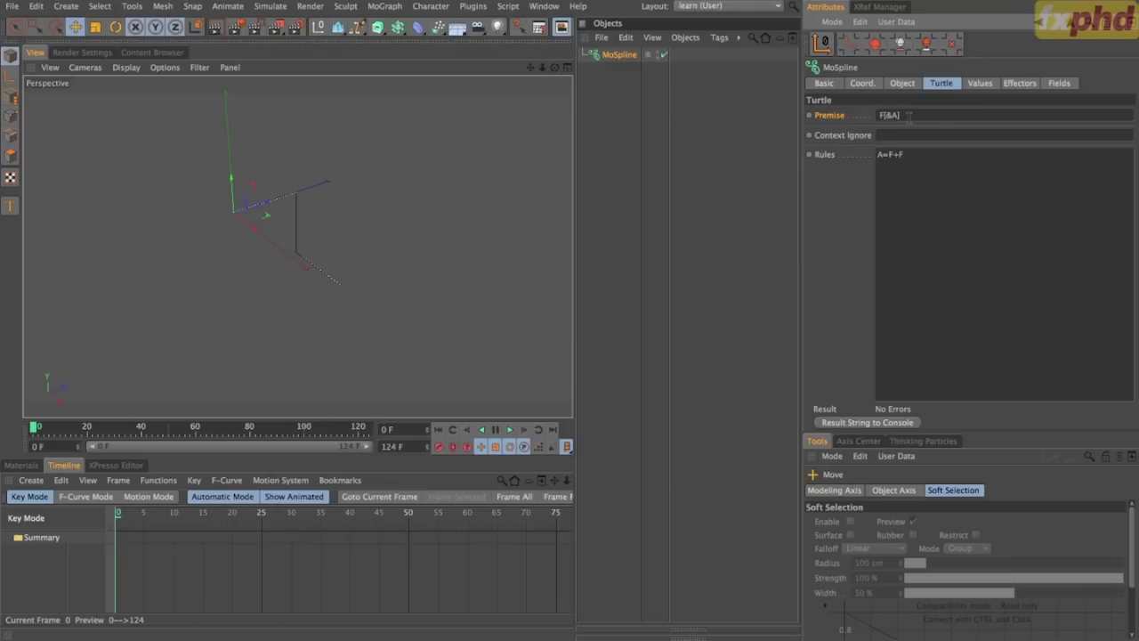
Examine how the shortened premise grows in the viewport and which Growth and Default Angle values drive it.
{"action": "left_click", "coordinate": [981, 83]}
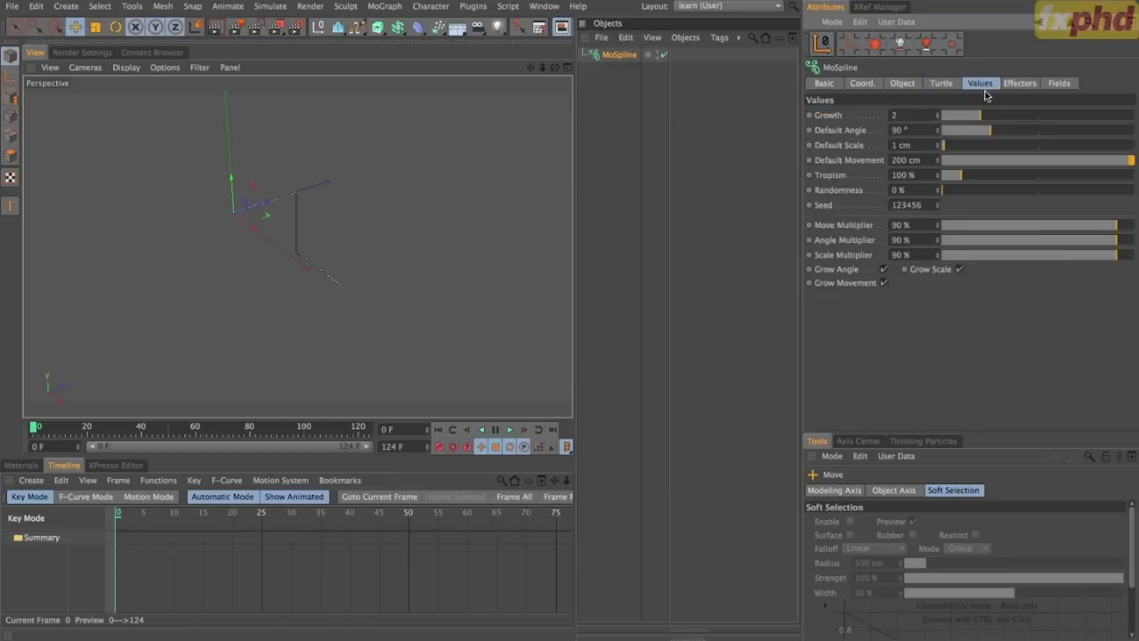
{"action": "mouse_move", "coordinate": [971, 114]}
{"action": "left_mouse_down"}
{"action": "mouse_move", "coordinate": [937, 122]}
{"action": "mouse_move", "coordinate": [980, 114]}
{"action": "left_mouse_up"}
{"action": "left_click_drag", "start_coordinate": [317, 268], "coordinate": [242, 235], "text": "alt"}
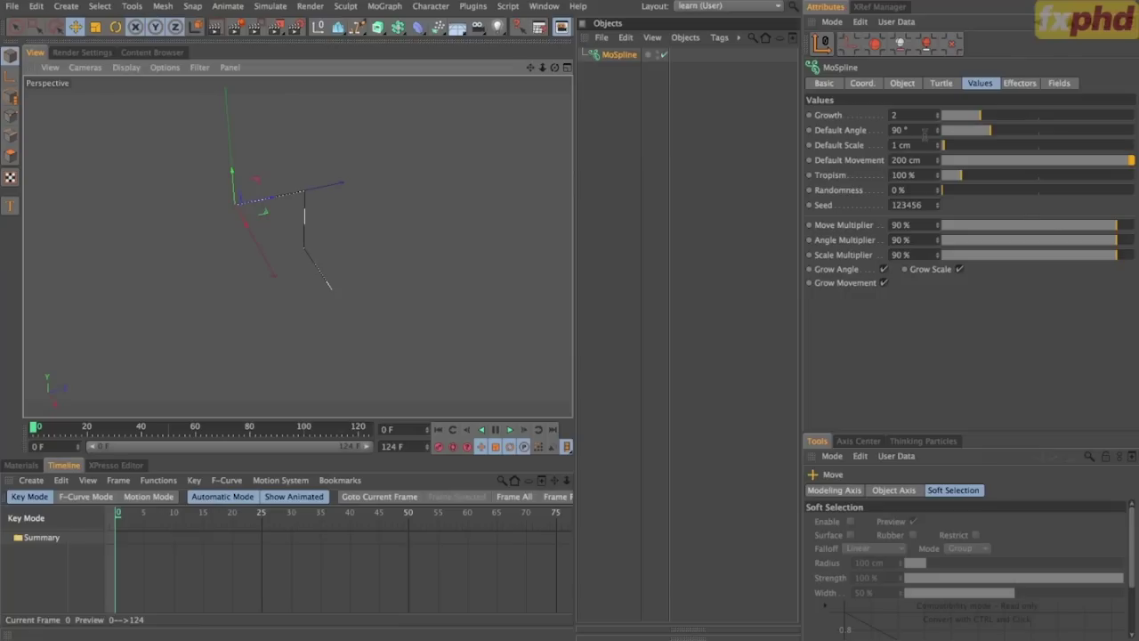
{"action": "left_click_drag", "start_coordinate": [917, 130], "coordinate": [742, 123]}
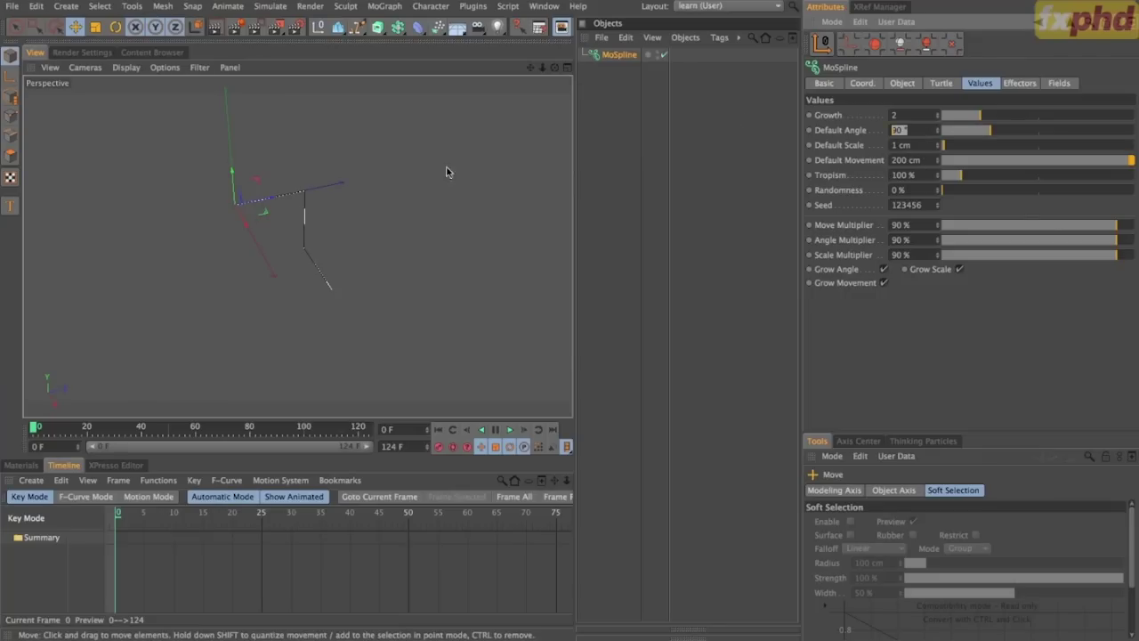
Restore the full premise F[&A]+F[&A]+F[&A]+F[&A] and check the MoSpline's growth at a Growth value of 2.
{"action": "left_click", "coordinate": [940, 83]}
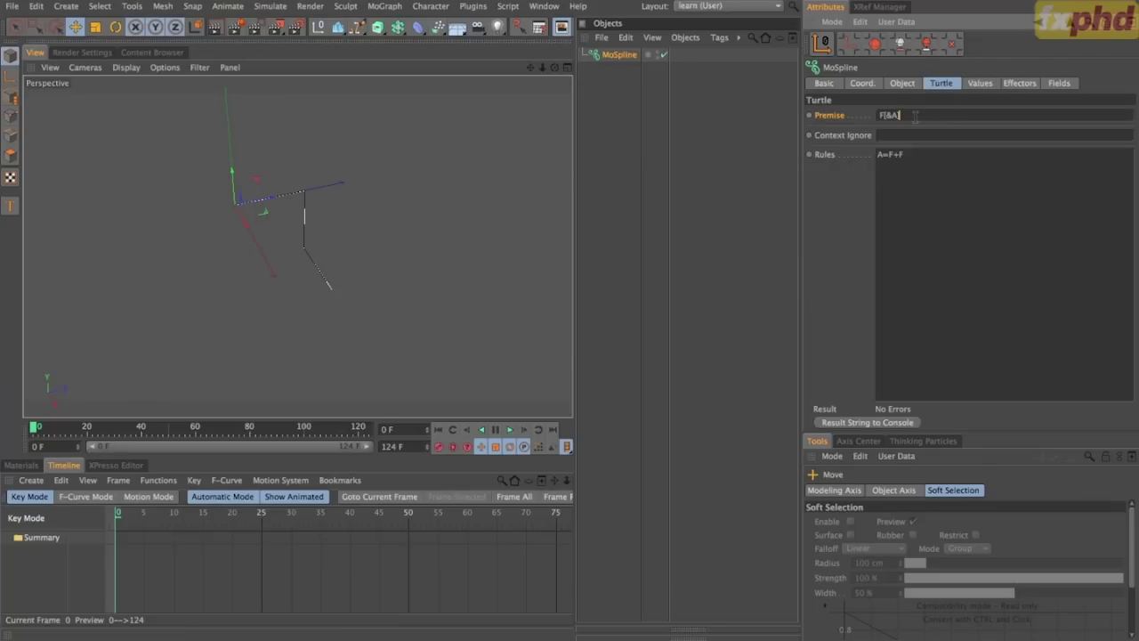
{"action": "key", "text": "super+v"}
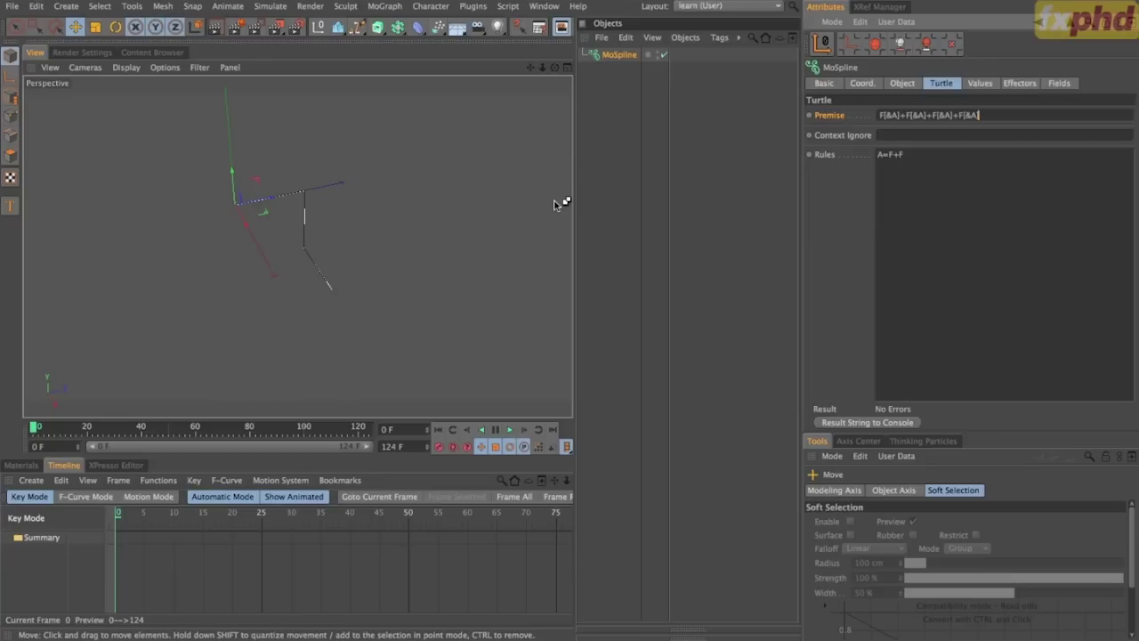
{"action": "key", "text": "Return"}
{"action": "left_click", "coordinate": [979, 82]}
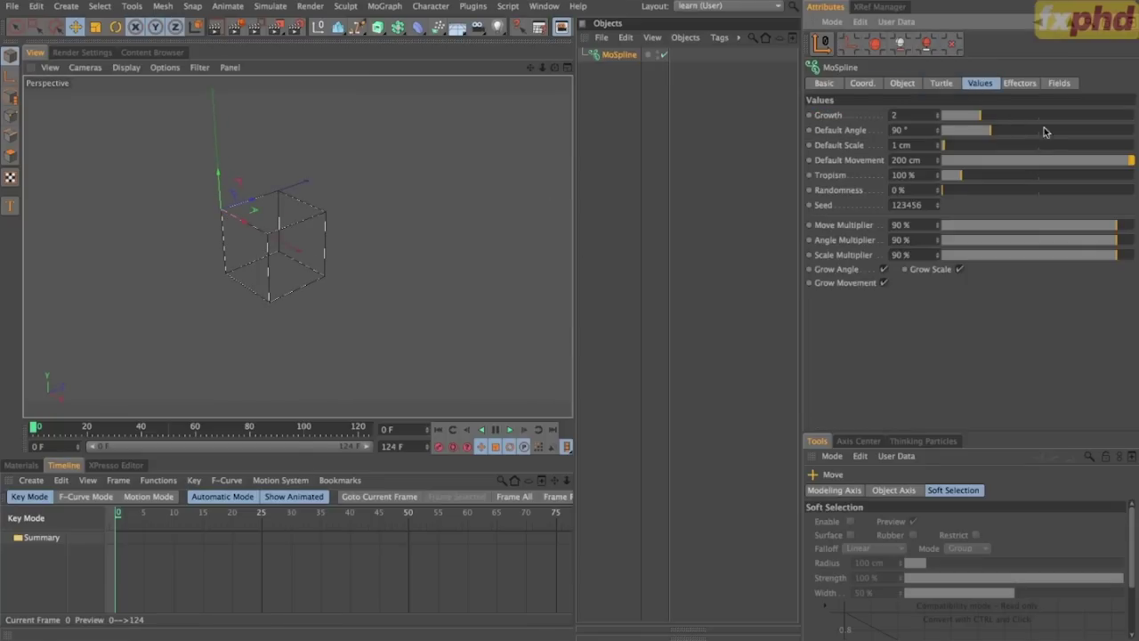
{"action": "mouse_move", "coordinate": [982, 120]}
{"action": "left_mouse_down"}
{"action": "mouse_move", "coordinate": [939, 123]}
{"action": "mouse_move", "coordinate": [983, 123]}
{"action": "left_mouse_up"}
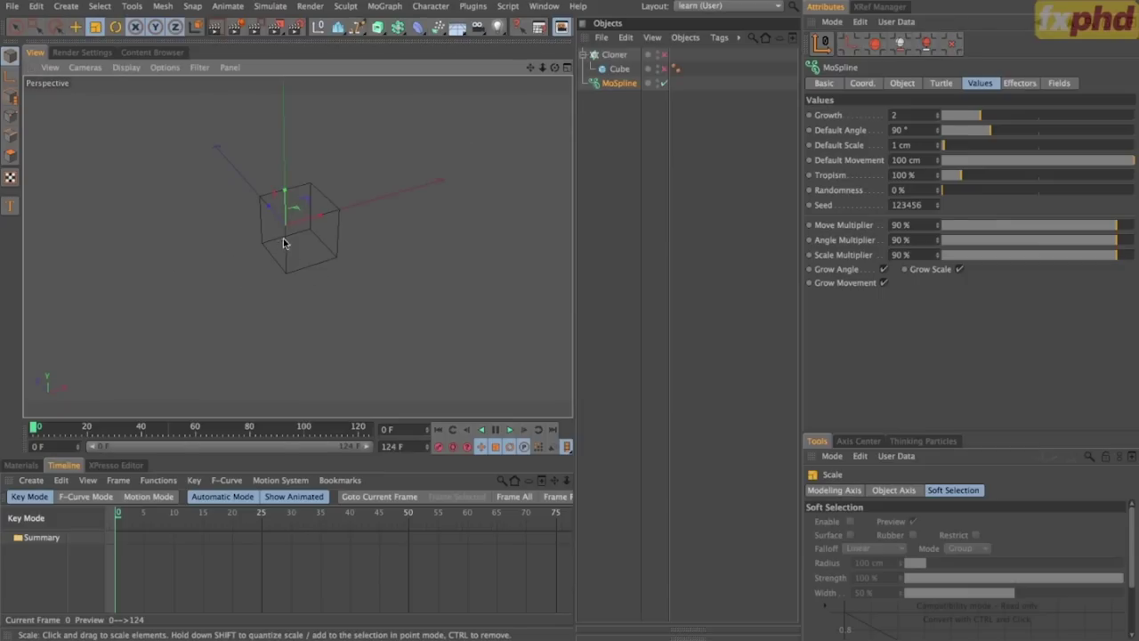
Review the recursive Turtle rules of the MoSpline in the Cloner scene and raise its Growth to 13.42.
{"action": "left_click", "coordinate": [944, 84]}
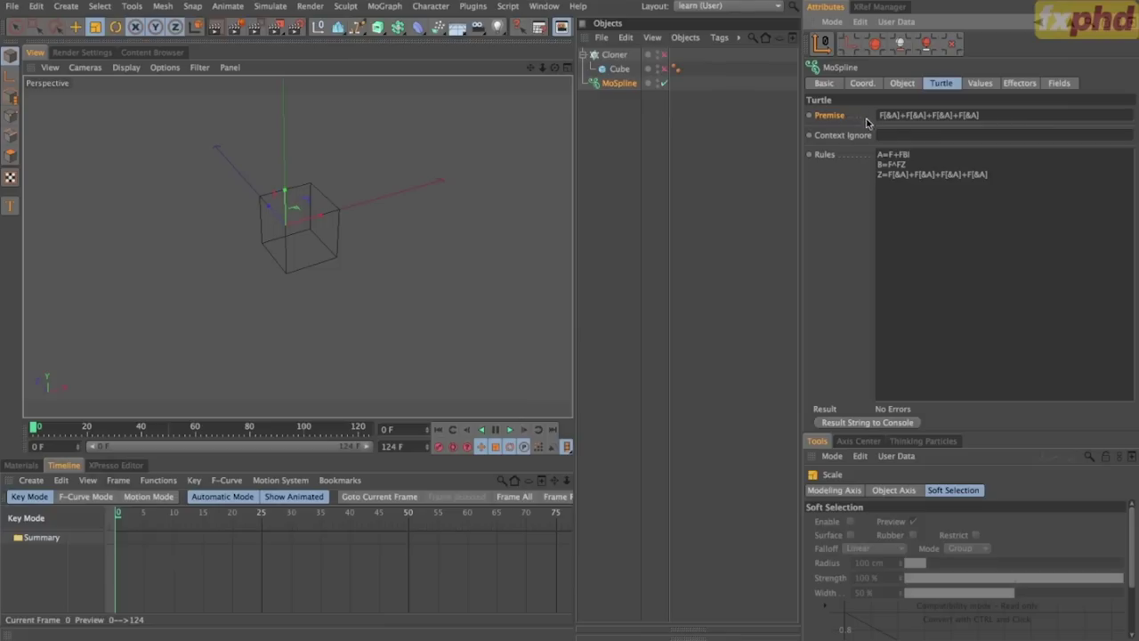
{"action": "left_click", "coordinate": [983, 85]}
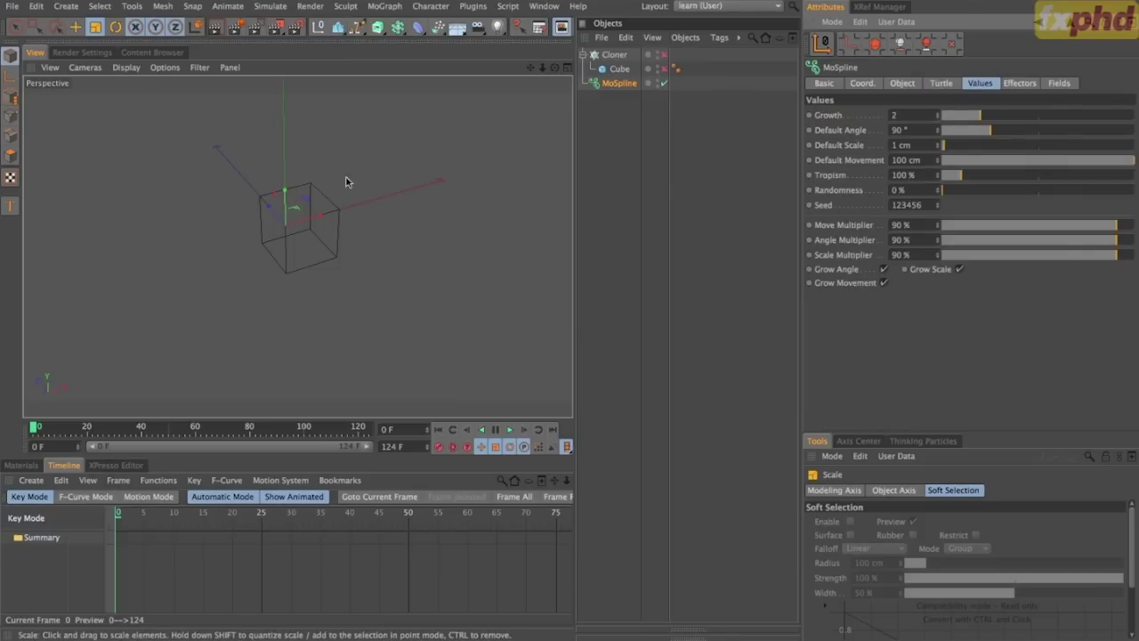
{"action": "right_click_drag", "start_coordinate": [382, 191], "coordinate": [275, 211], "text": "alt"}
{"action": "left_click_drag", "start_coordinate": [324, 216], "coordinate": [330, 271], "text": "alt"}
{"action": "right_click_drag", "start_coordinate": [359, 257], "coordinate": [322, 265], "text": "alt"}
{"action": "left_click_drag", "start_coordinate": [399, 270], "coordinate": [316, 268], "text": "alt"}
{"action": "right_click_drag", "start_coordinate": [325, 250], "coordinate": [294, 258], "text": "alt"}
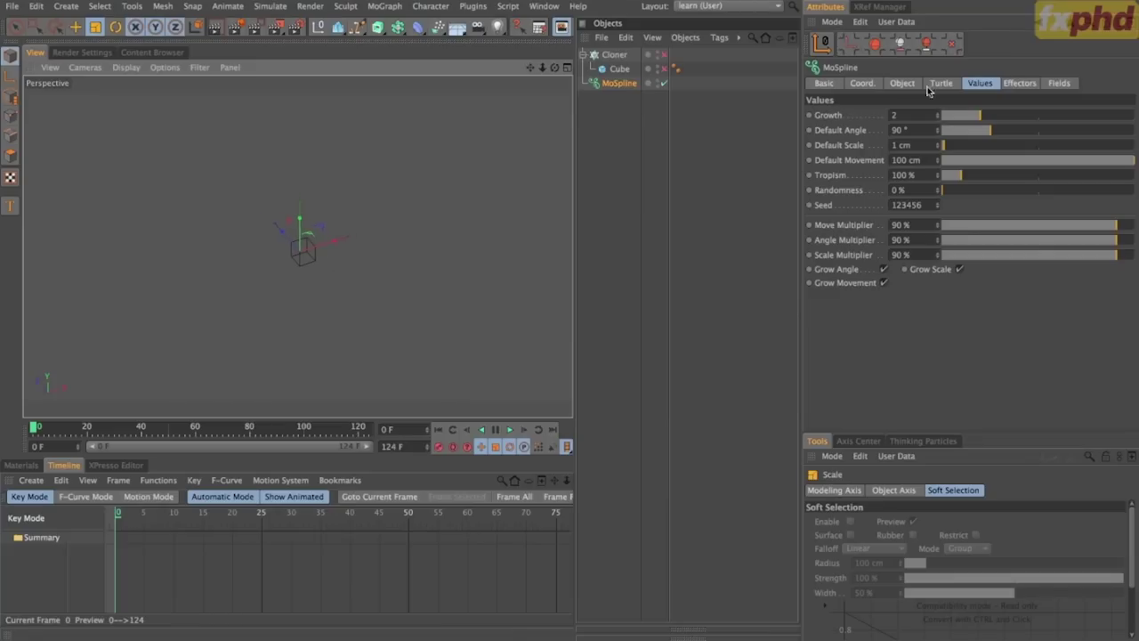
{"action": "left_click_drag", "start_coordinate": [937, 116], "coordinate": [1117, 116]}
{"action": "left_click_drag", "start_coordinate": [308, 313], "coordinate": [419, 194], "text": "alt"}
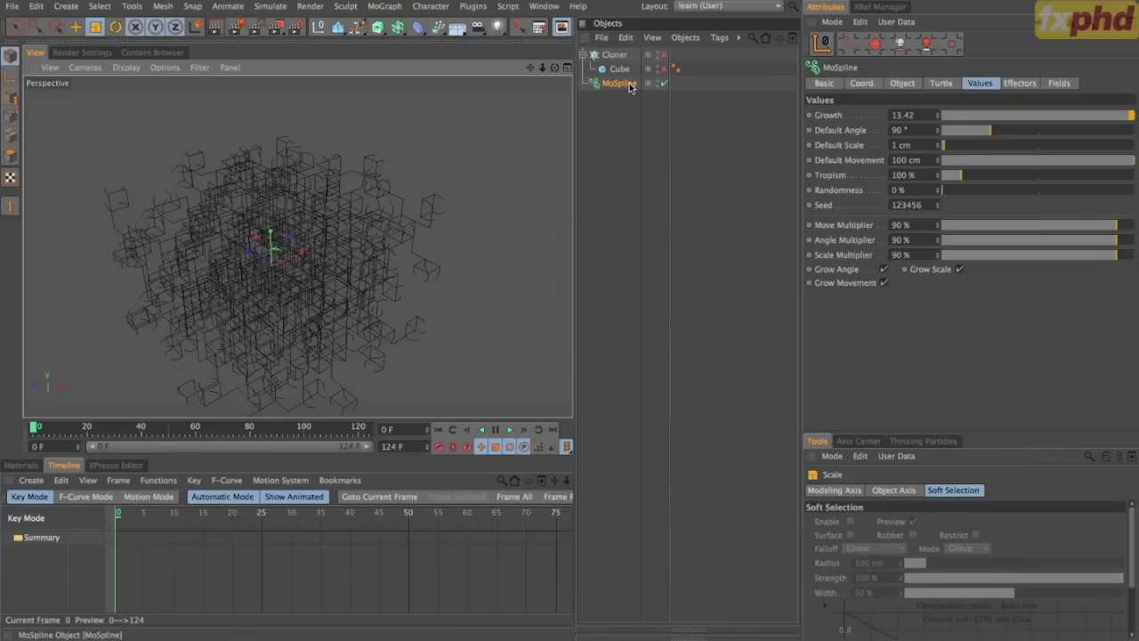
Examine the Cloner's Distribution options for the MoSpline, keeping Group 1 selected.
{"action": "left_click", "coordinate": [614, 55]}
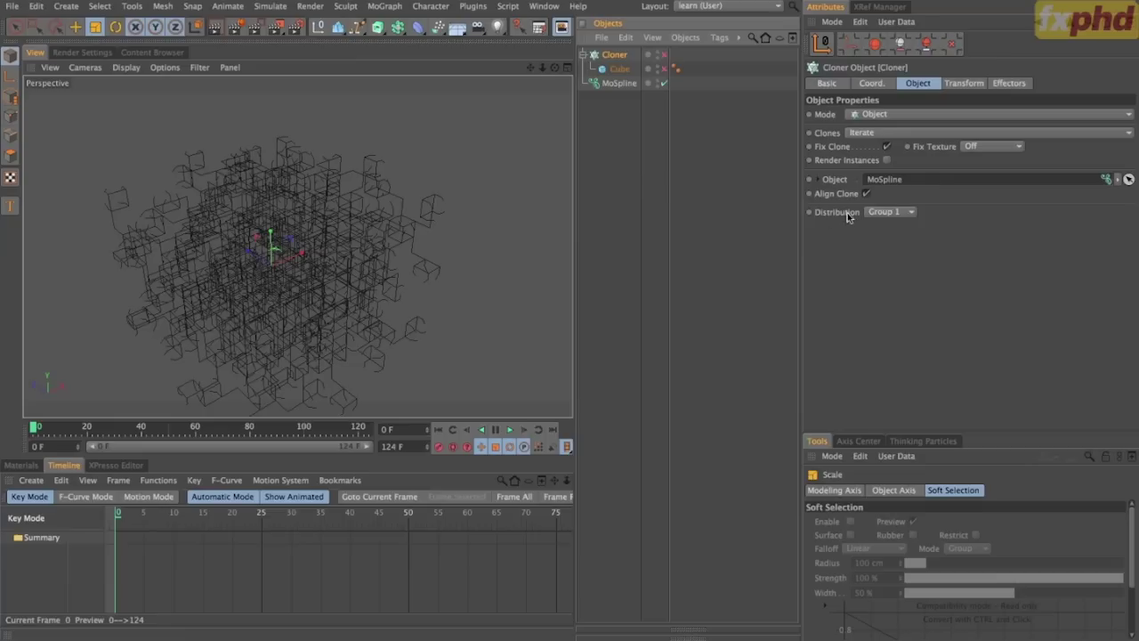
{"action": "left_click", "coordinate": [890, 212]}
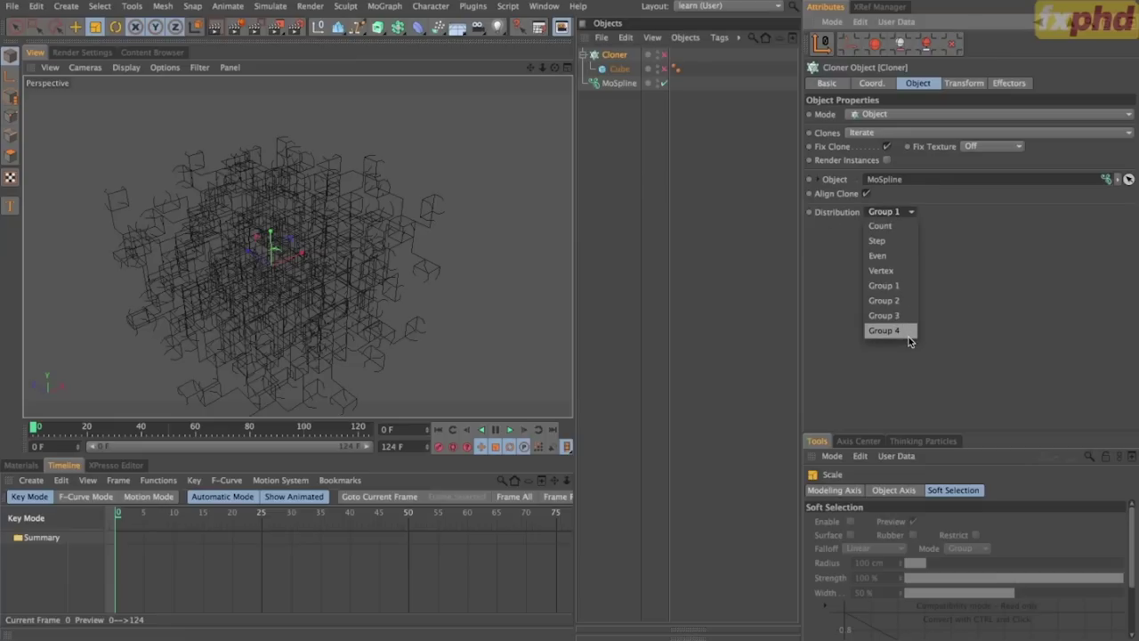
{"action": "left_click", "coordinate": [979, 372]}
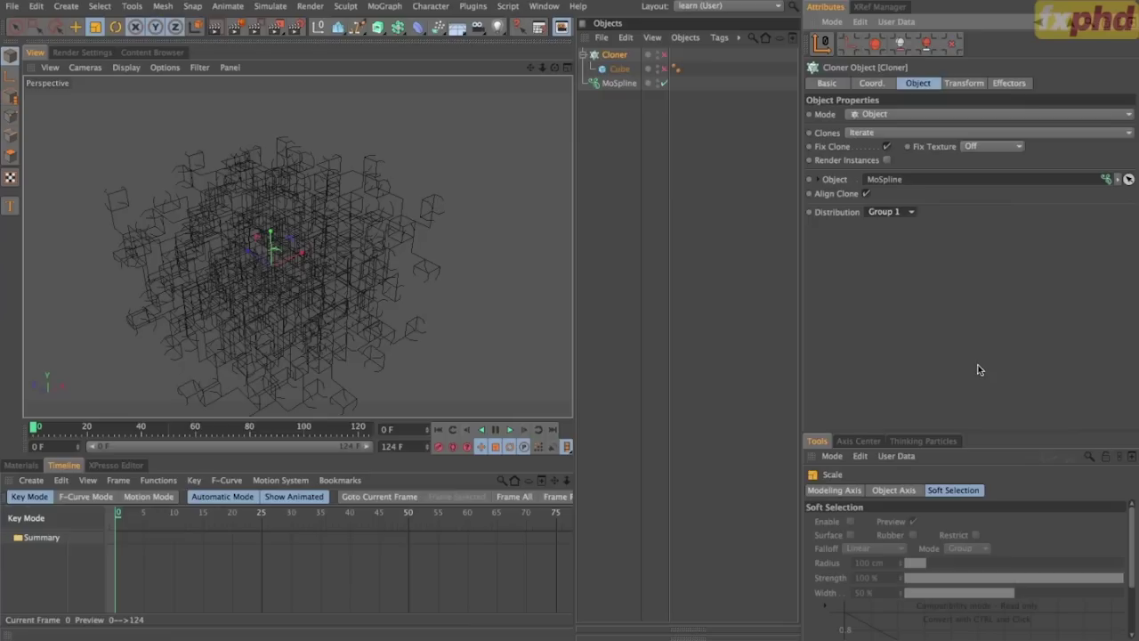
Enable the Cloner and its Cube, and inspect the cube clones distributed over the grown MoSpline.
{"action": "left_click", "coordinate": [664, 68]}
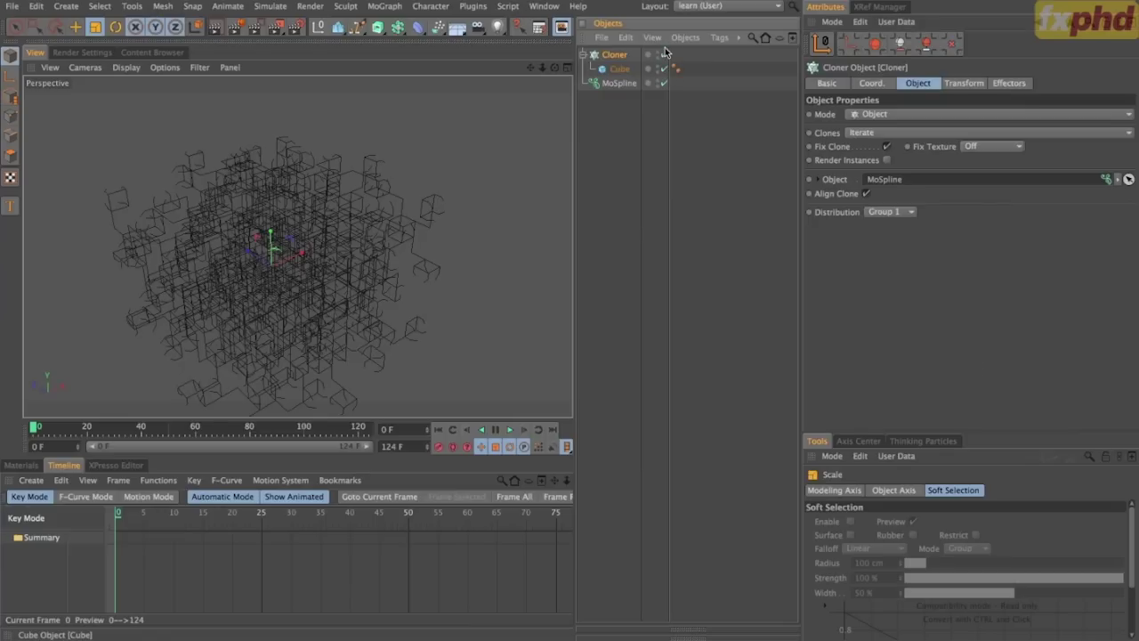
{"action": "mouse_move", "coordinate": [384, 232]}
{"action": "left_mouse_down", "text": "alt"}
{"action": "mouse_move", "coordinate": [395, 248]}
{"action": "mouse_move", "coordinate": [365, 280]}
{"action": "mouse_move", "coordinate": [294, 306]}
{"action": "left_mouse_up", "text": "alt"}
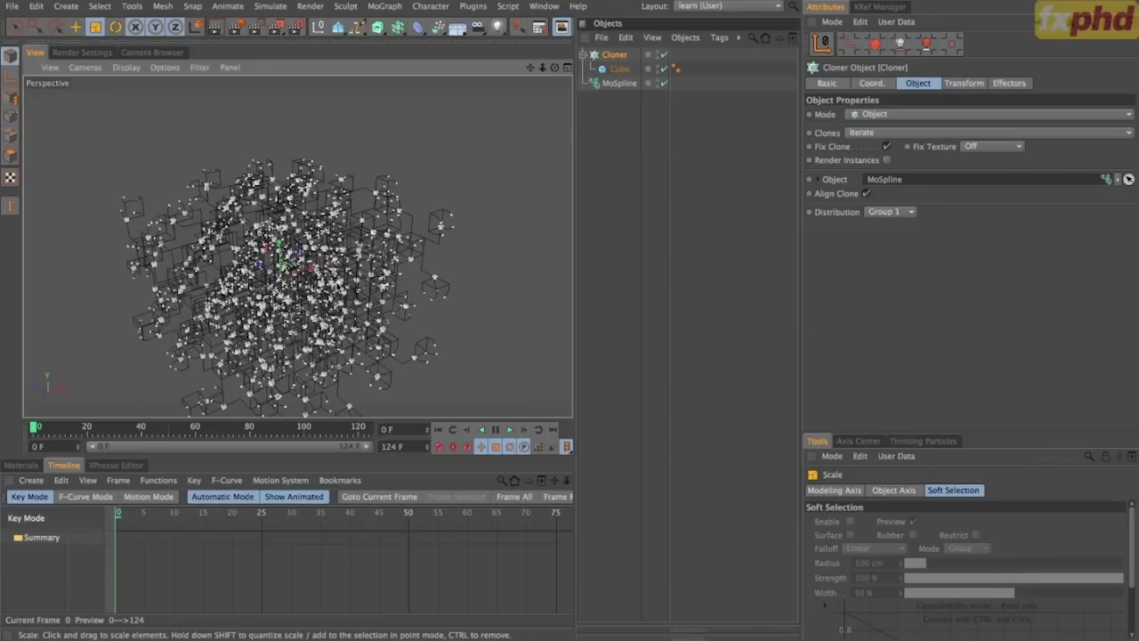
{"action": "scroll", "coordinate": [277, 307], "scroll_direction": "up", "scroll_amount": 5}
{"action": "middle_click_drag", "start_coordinate": [277, 307], "coordinate": [349, 257], "text": "alt"}
{"action": "scroll", "coordinate": [349, 257], "scroll_direction": "down", "scroll_amount": 4}
{"action": "mouse_move", "coordinate": [349, 257]}
{"action": "left_mouse_down", "text": "alt"}
{"action": "mouse_move", "coordinate": [430, 374]}
{"action": "mouse_move", "coordinate": [550, 149]}
{"action": "mouse_move", "coordinate": [560, 341]}
{"action": "mouse_move", "coordinate": [534, 268]}
{"action": "mouse_move", "coordinate": [498, 316]}
{"action": "mouse_move", "coordinate": [541, 102]}
{"action": "mouse_move", "coordinate": [445, 134]}
{"action": "mouse_move", "coordinate": [310, 212]}
{"action": "mouse_move", "coordinate": [341, 213]}
{"action": "left_mouse_up", "text": "alt"}
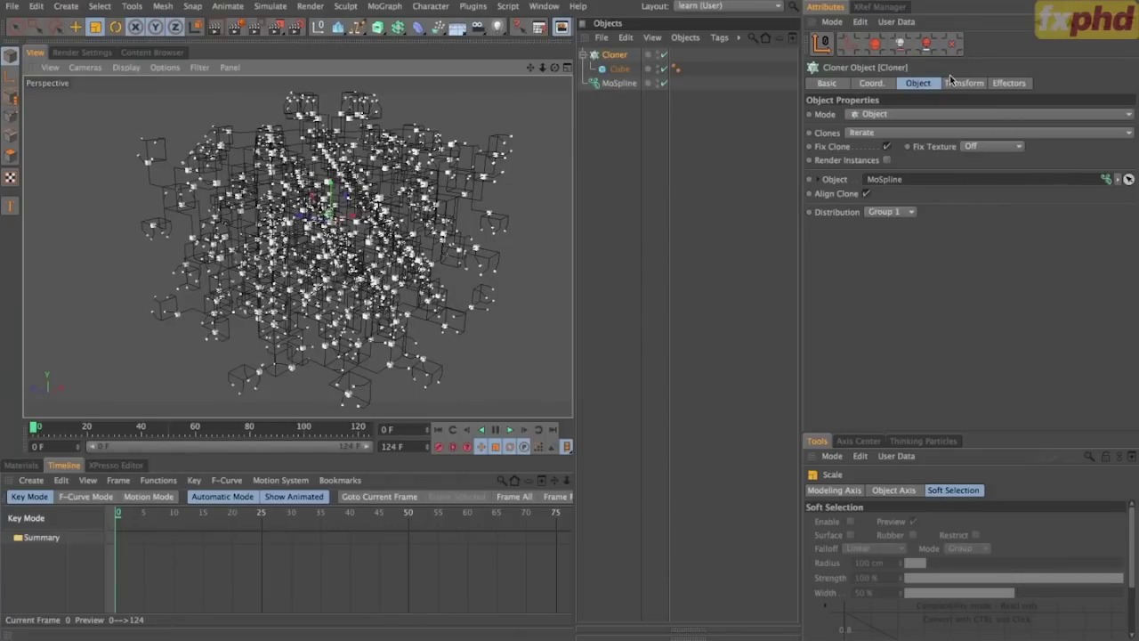
Set the MoSpline's Growth to 10 and open its Turtle rules.
{"action": "left_click", "coordinate": [632, 83]}
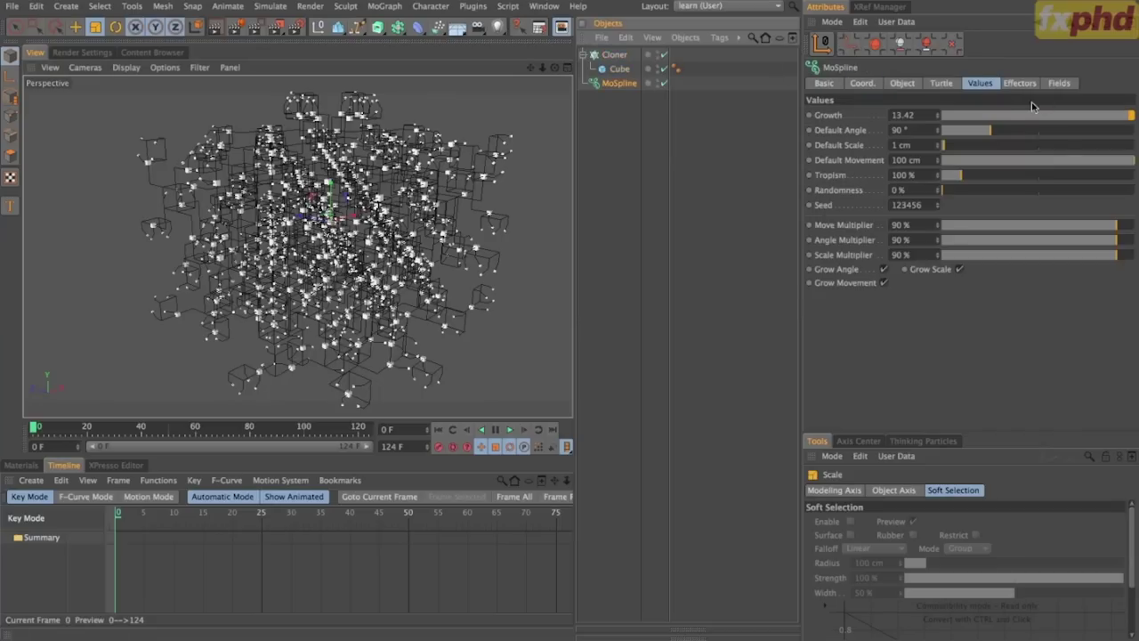
{"action": "mouse_move", "coordinate": [1126, 116]}
{"action": "left_mouse_down"}
{"action": "mouse_move", "coordinate": [1043, 116]}
{"action": "mouse_move", "coordinate": [976, 136]}
{"action": "mouse_move", "coordinate": [1138, 145]}
{"action": "left_mouse_up"}
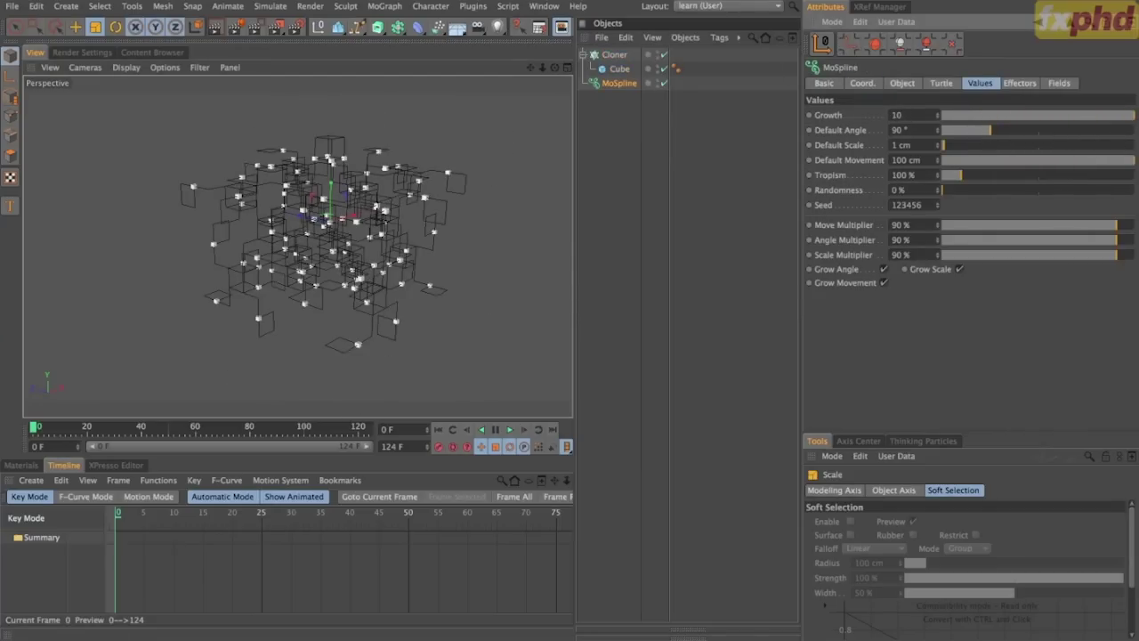
{"action": "left_click", "coordinate": [942, 83]}
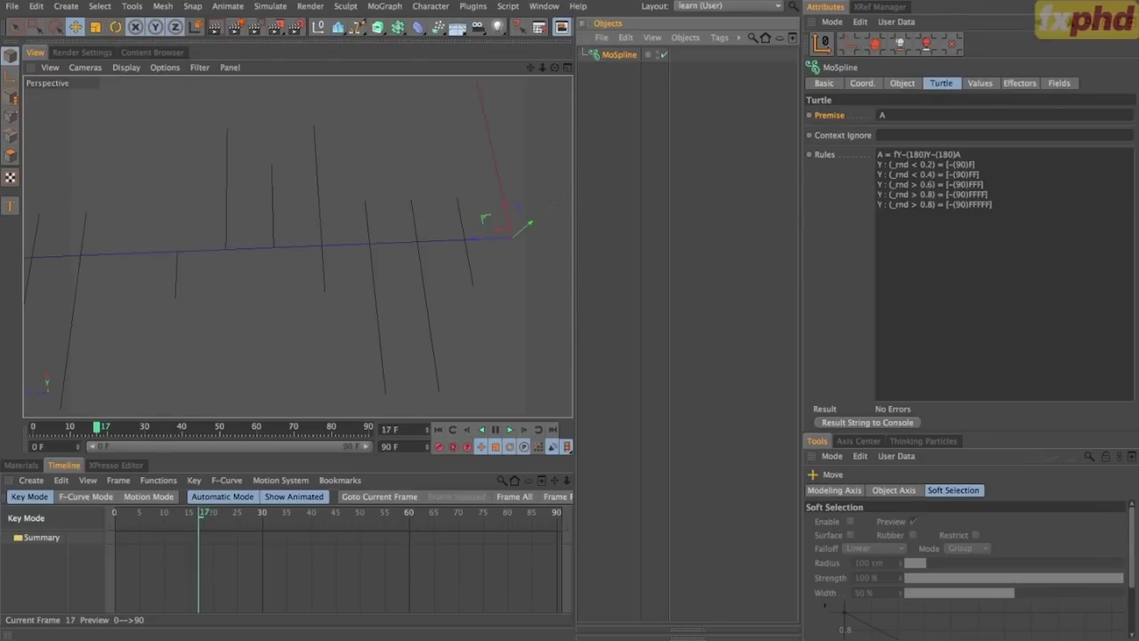
Examine the _rnd conditions in the Y rules and vary the MoSpline's Growth, including a value of 10.
{"action": "left_click_drag", "start_coordinate": [542, 69], "coordinate": [517, 73]}
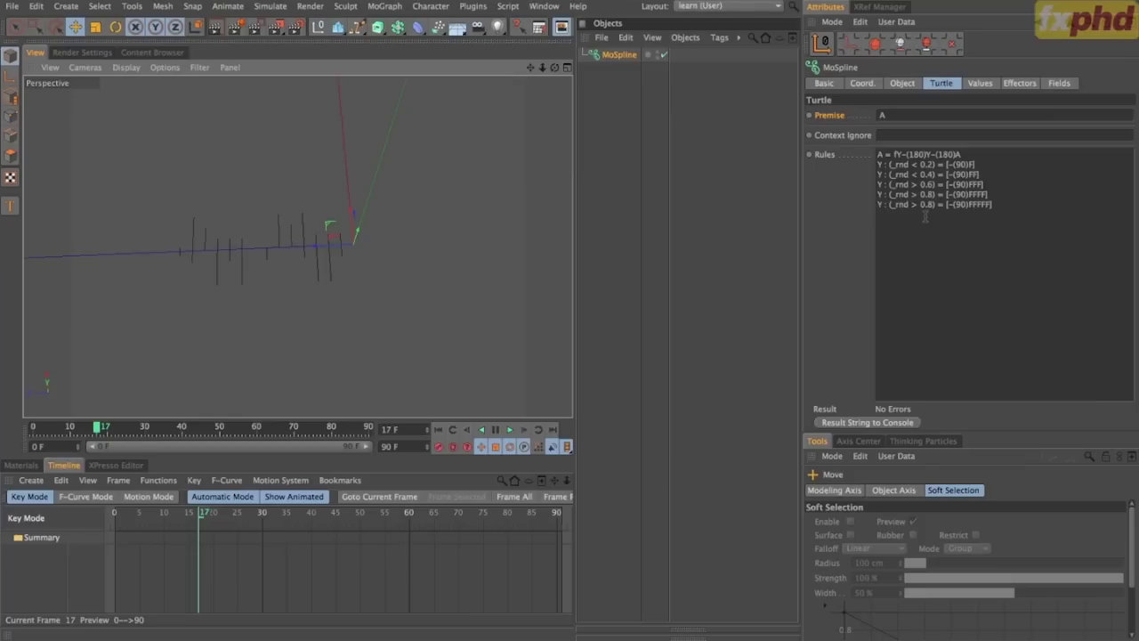
{"action": "left_click_drag", "start_coordinate": [969, 205], "coordinate": [993, 205]}
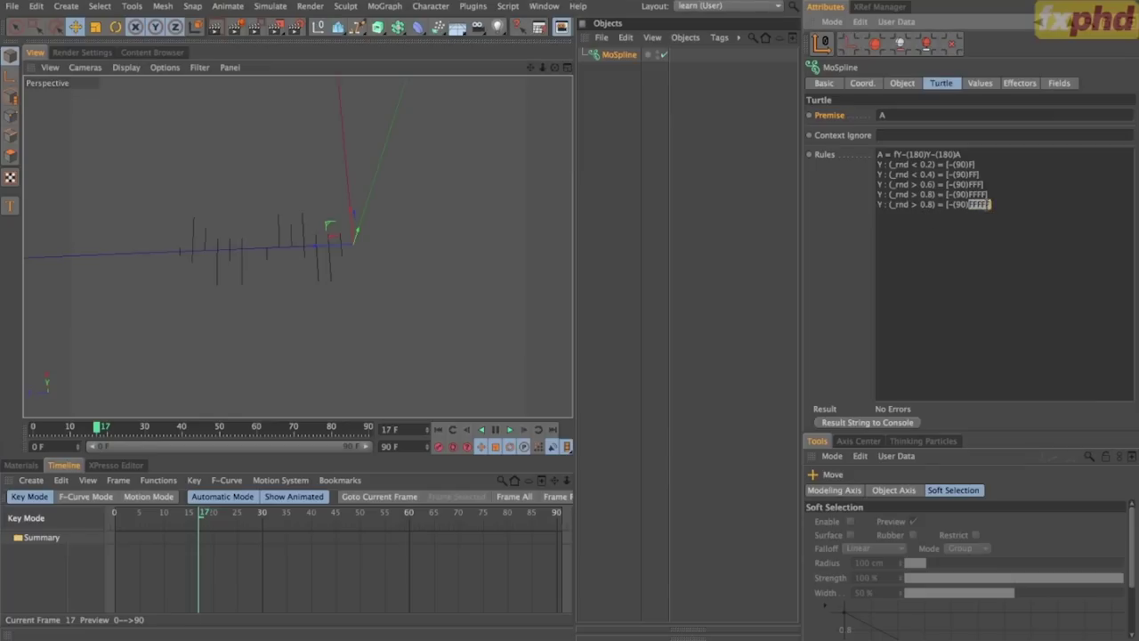
{"action": "left_click", "coordinate": [980, 83]}
{"action": "mouse_move", "coordinate": [1122, 118]}
{"action": "left_mouse_down"}
{"action": "mouse_move", "coordinate": [949, 124]}
{"action": "mouse_move", "coordinate": [1136, 126]}
{"action": "left_mouse_up"}
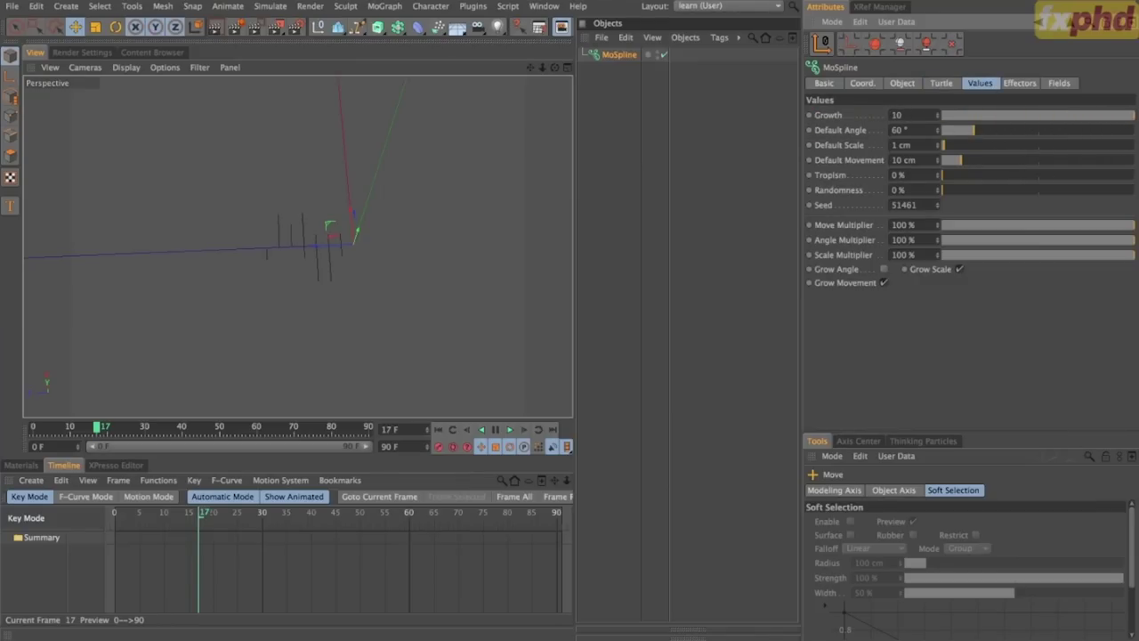
{"action": "left_click_drag", "start_coordinate": [937, 115], "coordinate": [937, 103]}
{"action": "left_click", "coordinate": [941, 82]}
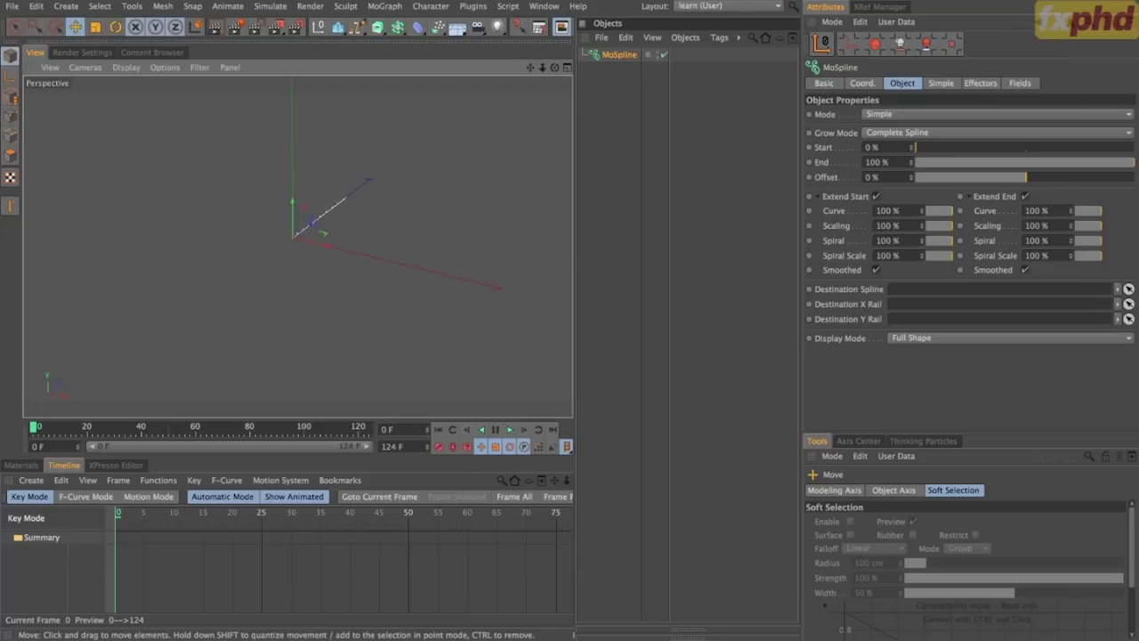
Set the new MoSpline's mode from Simple to Turtle.
{"action": "left_click_drag", "start_coordinate": [333, 251], "coordinate": [255, 291], "text": "alt"}
{"action": "left_click", "coordinate": [890, 116]}
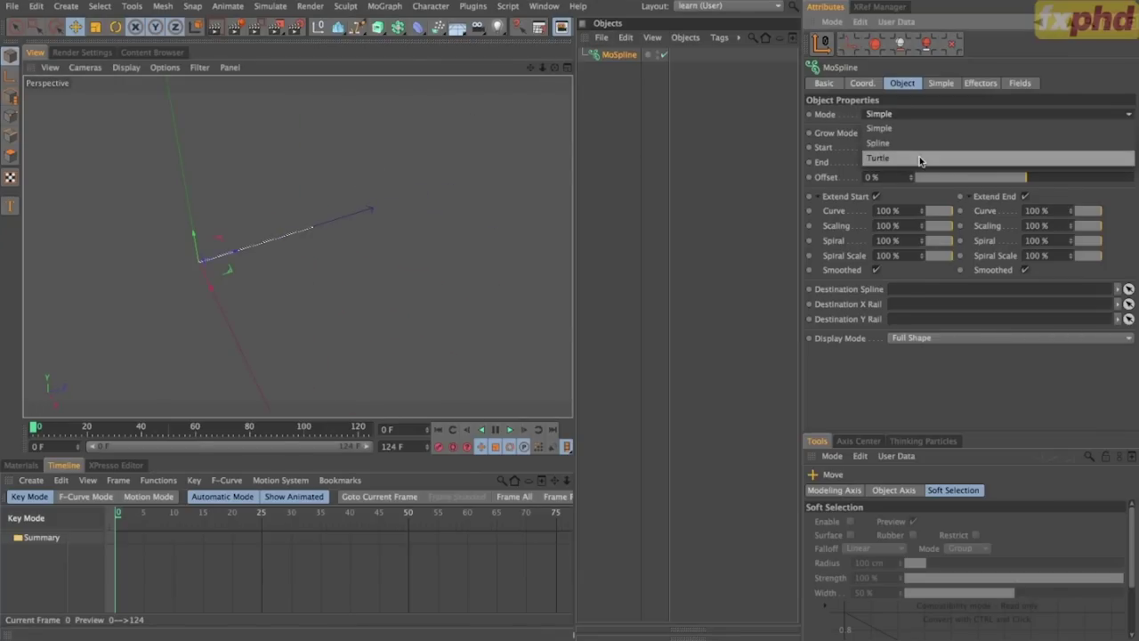
{"action": "left_click", "coordinate": [890, 145]}
Clear the default Turtle rules and premise from the MoSpline.
{"action": "left_click_drag", "start_coordinate": [947, 176], "coordinate": [835, 145]}
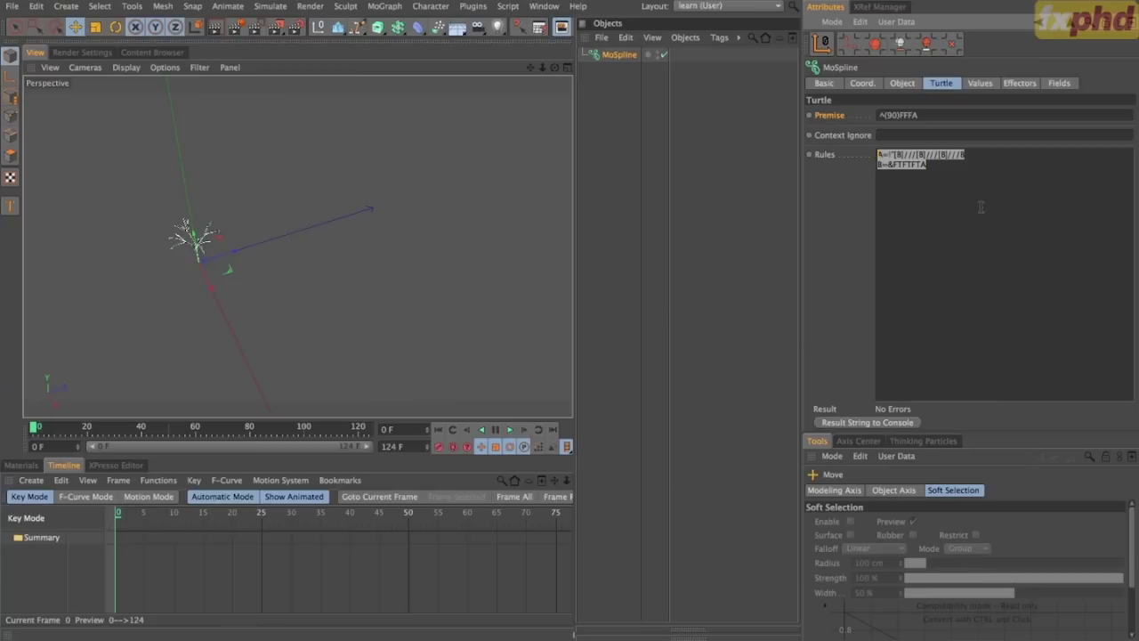
{"action": "key", "text": "BackSpace"}
{"action": "double_click", "coordinate": [960, 116]}
{"action": "key", "text": "BackSpace"}
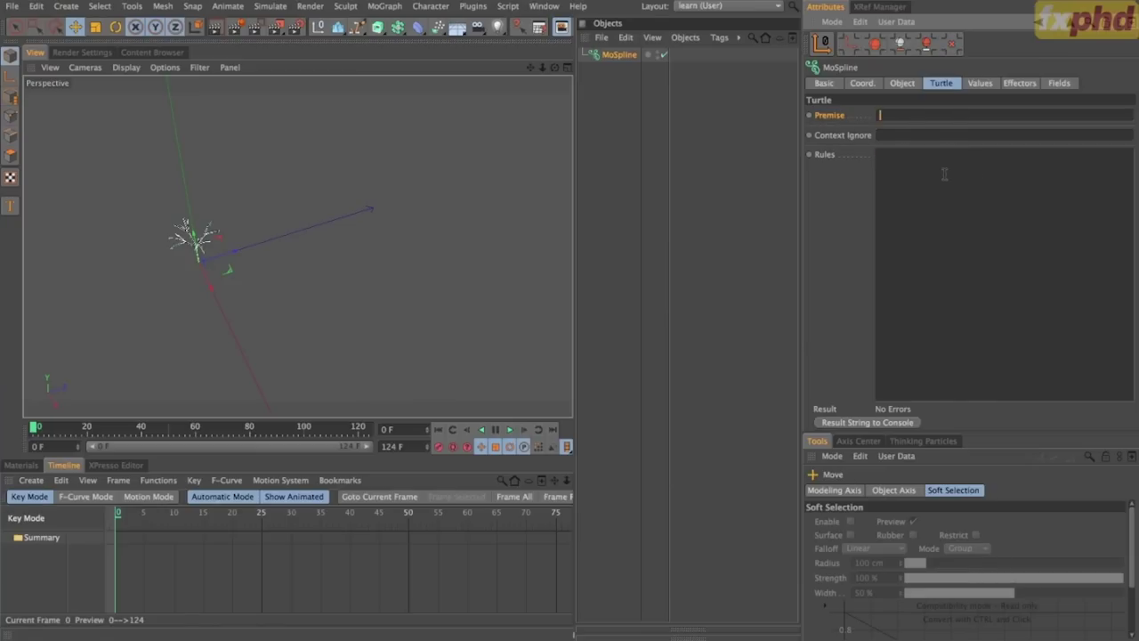
{"action": "left_click", "coordinate": [842, 225]}
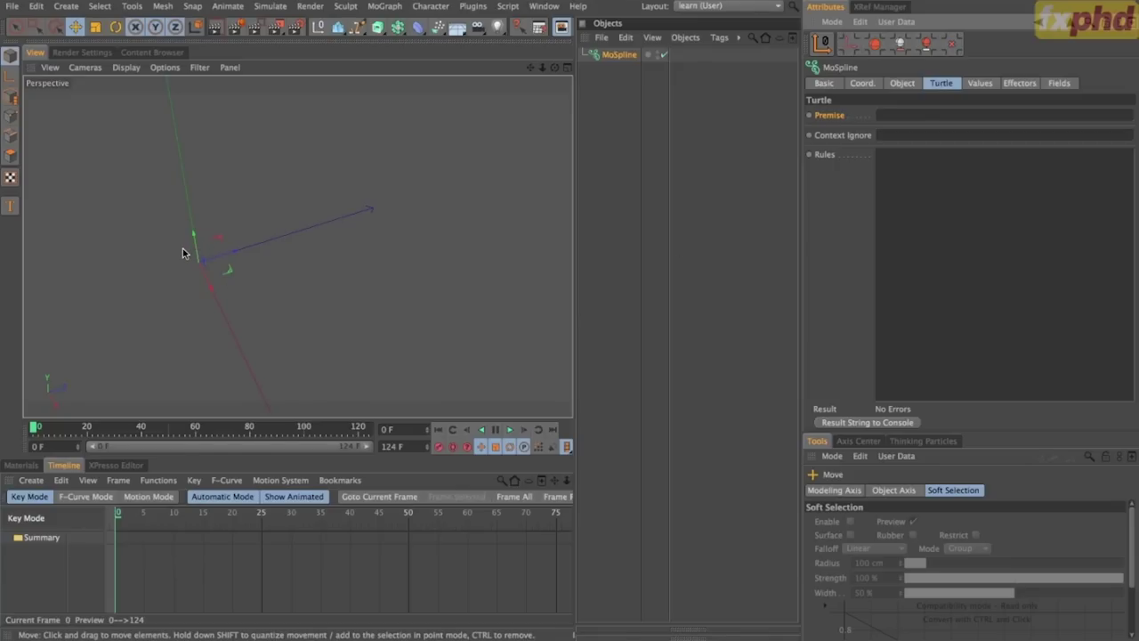
Write the Turtle rule A=-F|A with the premise F|A, and set the MoSpline's Default Movement to 20 cm.
{"action": "left_click", "coordinate": [895, 293]}
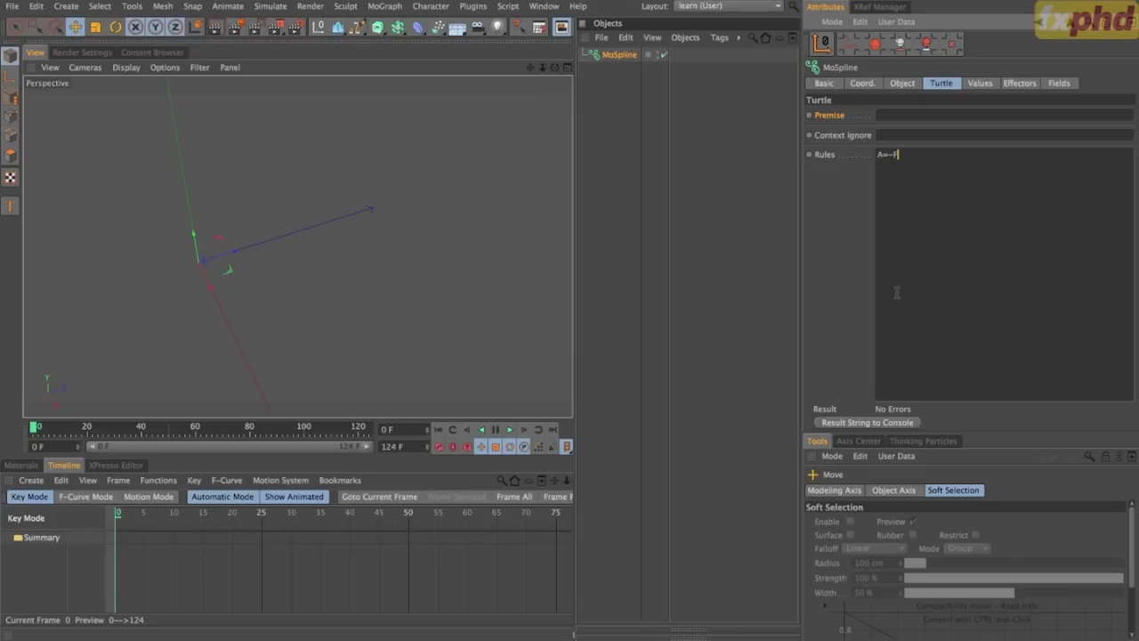
{"action": "left_click", "coordinate": [980, 84]}
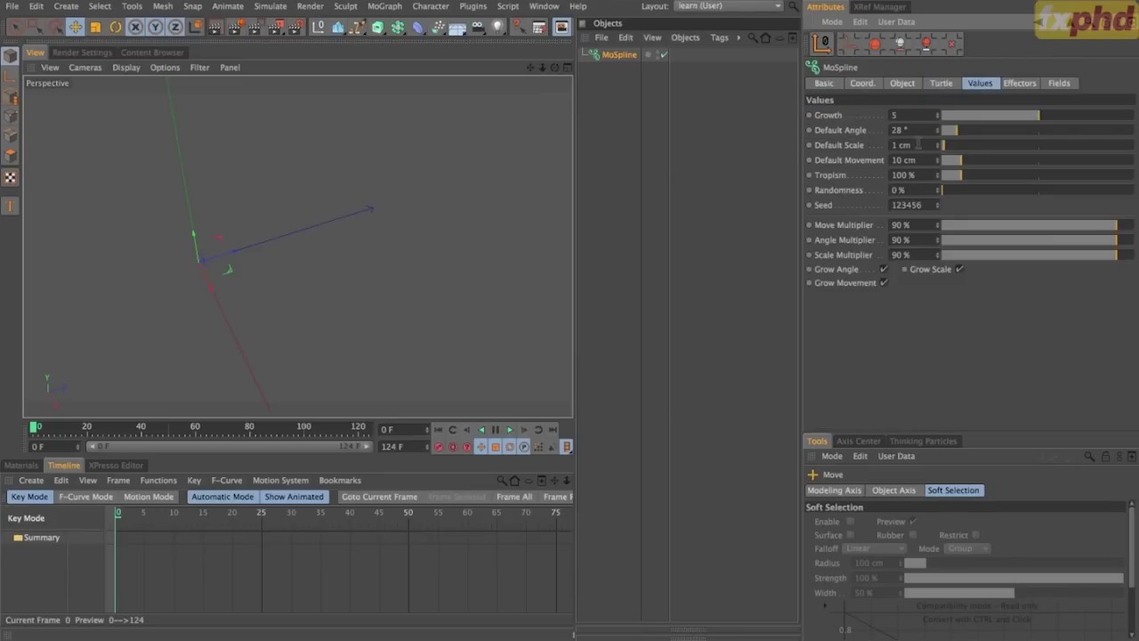
{"action": "double_click", "coordinate": [925, 160]}
{"action": "type", "text": "20"}
{"action": "key", "text": "Return"}
{"action": "left_click", "coordinate": [942, 82]}
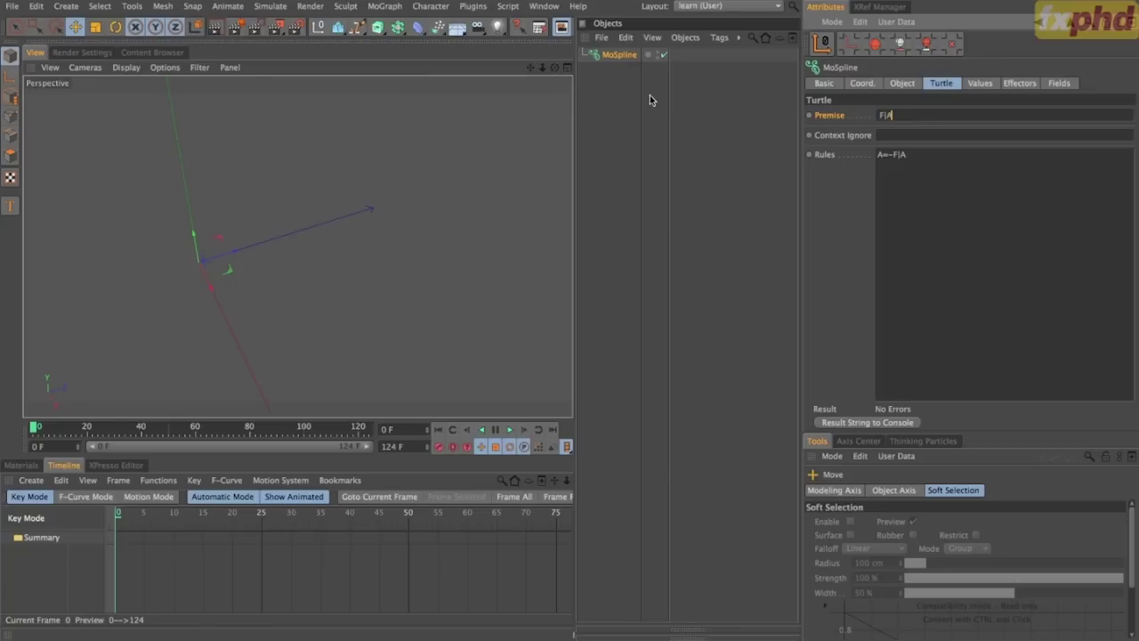
Raise the MoSpline's Growth to about 6.12 and inspect the generated shape up close.
{"action": "left_click", "coordinate": [980, 83]}
{"action": "left_click_drag", "start_coordinate": [988, 116], "coordinate": [1060, 122]}
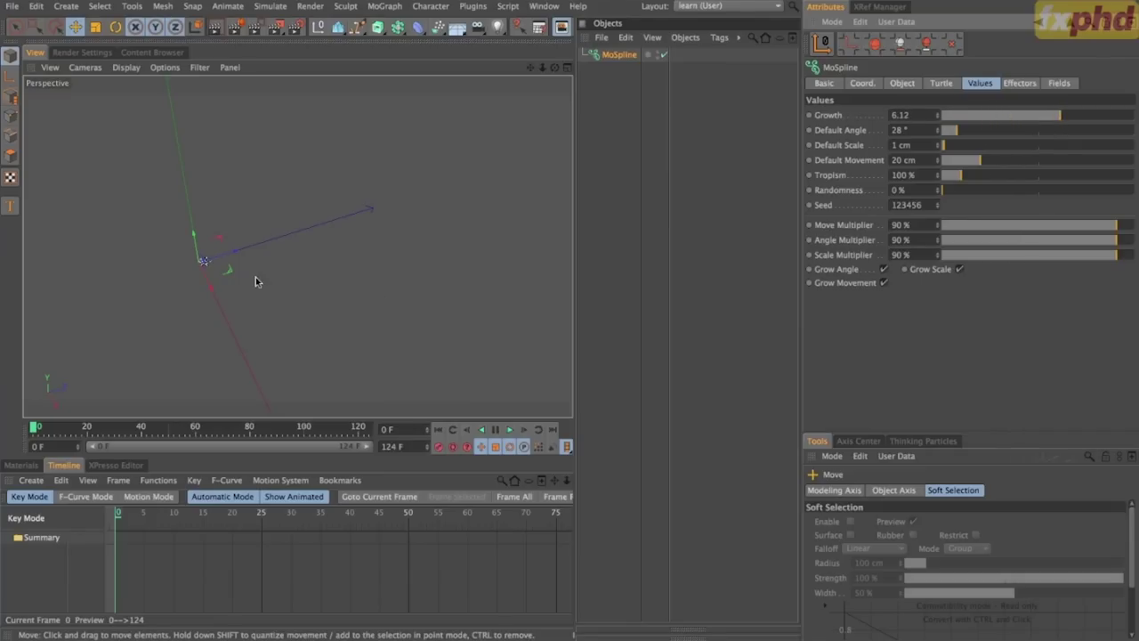
{"action": "right_click_drag", "start_coordinate": [207, 262], "coordinate": [477, 251], "text": "alt"}
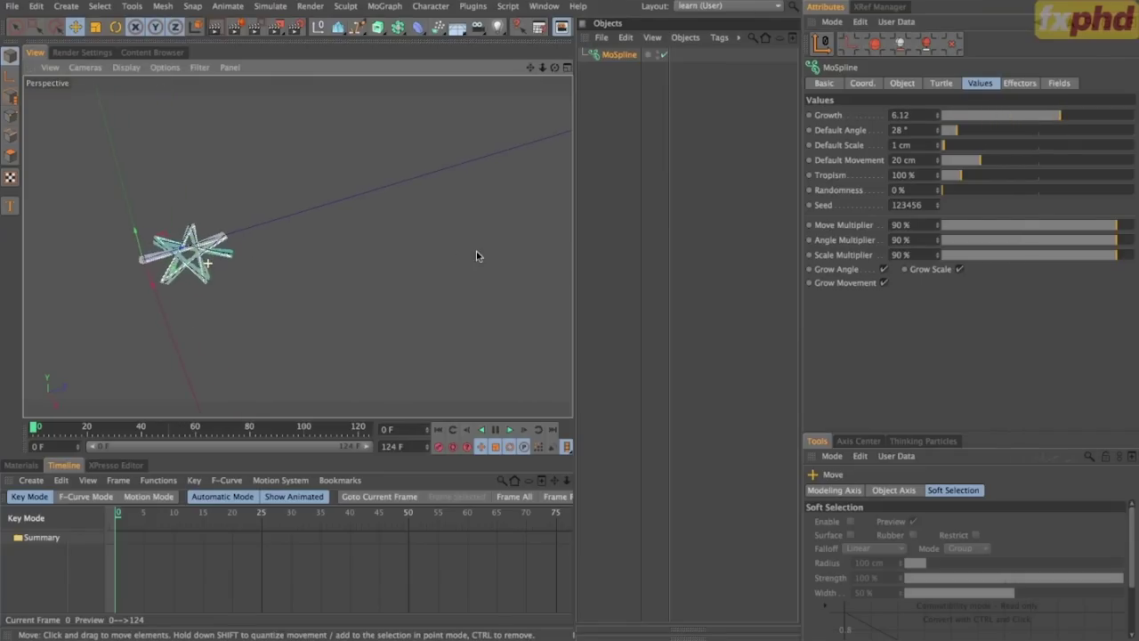
{"action": "middle_click_drag", "start_coordinate": [249, 245], "coordinate": [438, 251], "text": "alt"}
Set the MoSpline's Default Angle to 180° and reduce its Growth to about 1.75.
{"action": "left_click_drag", "start_coordinate": [1061, 116], "coordinate": [976, 140]}
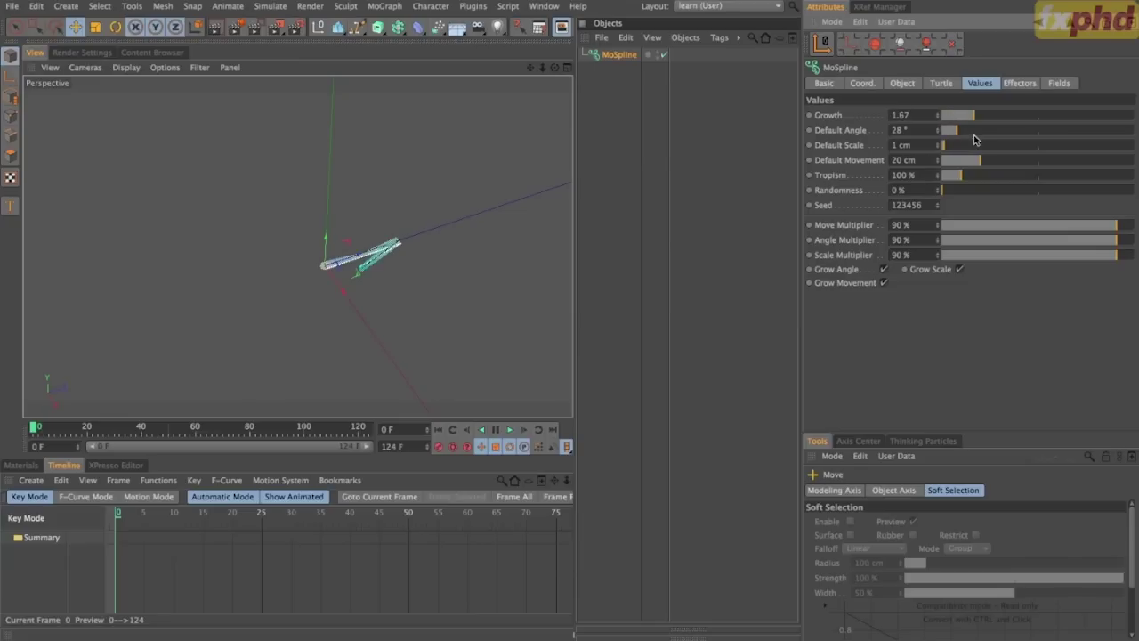
{"action": "double_click", "coordinate": [904, 130]}
{"action": "type", "text": "180"}
{"action": "key", "text": "Return"}
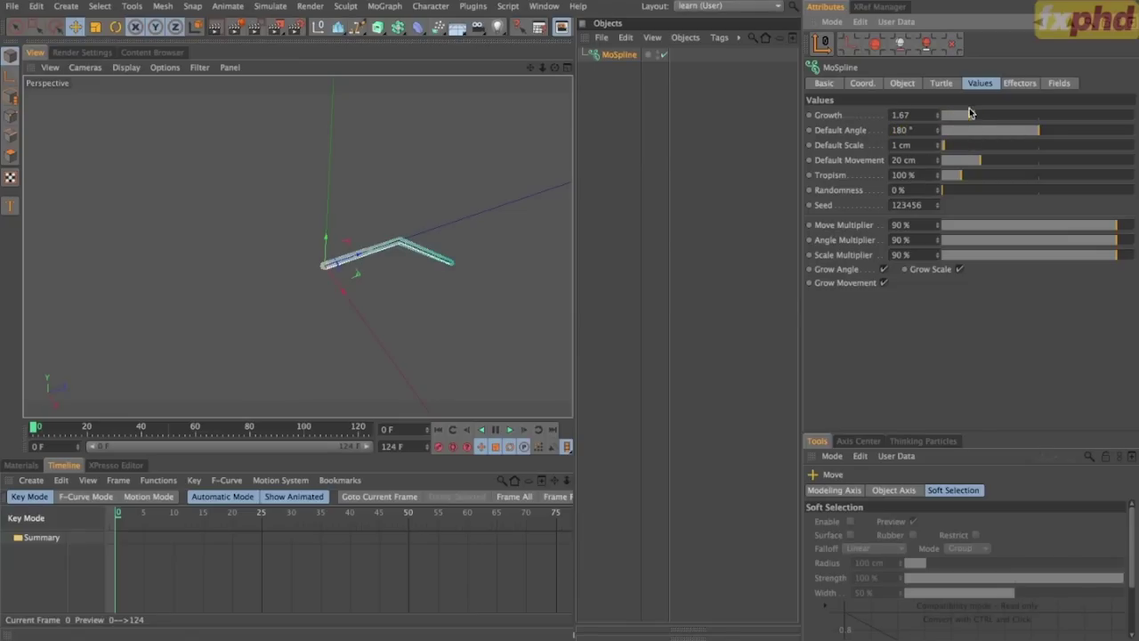
{"action": "left_click_drag", "start_coordinate": [975, 117], "coordinate": [984, 152]}
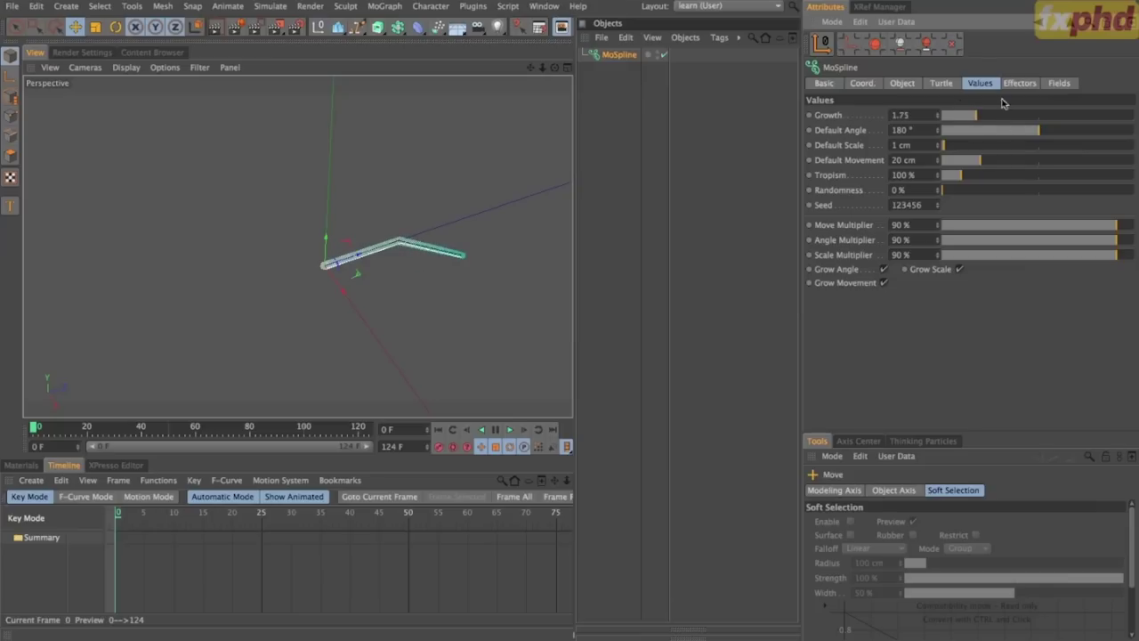
Set the MoSpline's Display Mode to Line and its Use Color option to On.
{"action": "left_click", "coordinate": [901, 83]}
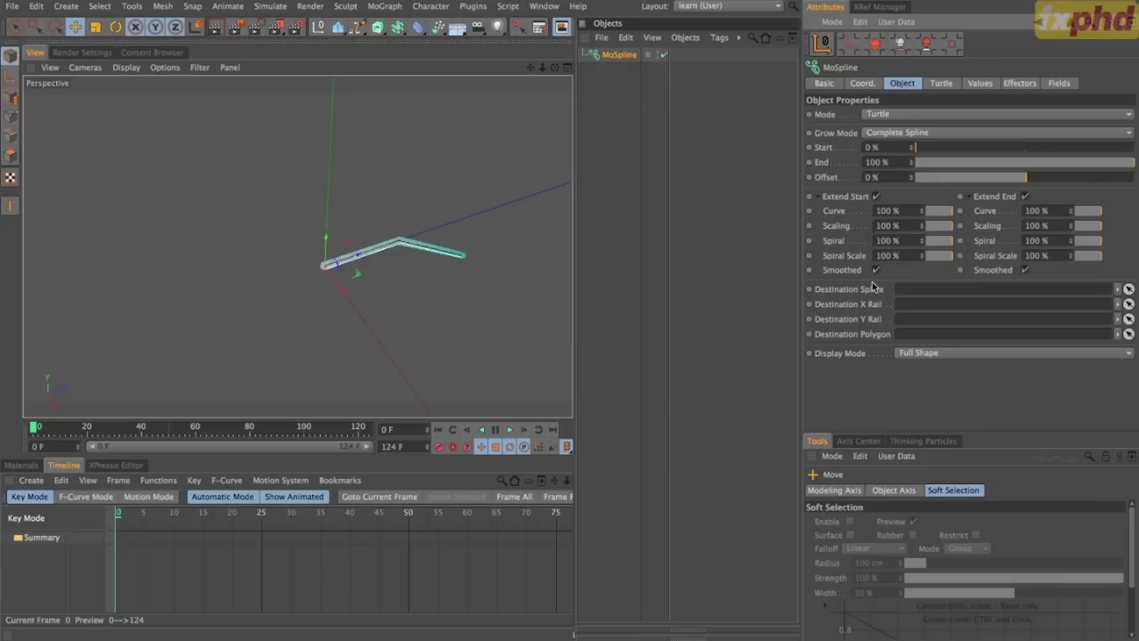
{"action": "left_click", "coordinate": [910, 353]}
{"action": "left_click", "coordinate": [922, 367]}
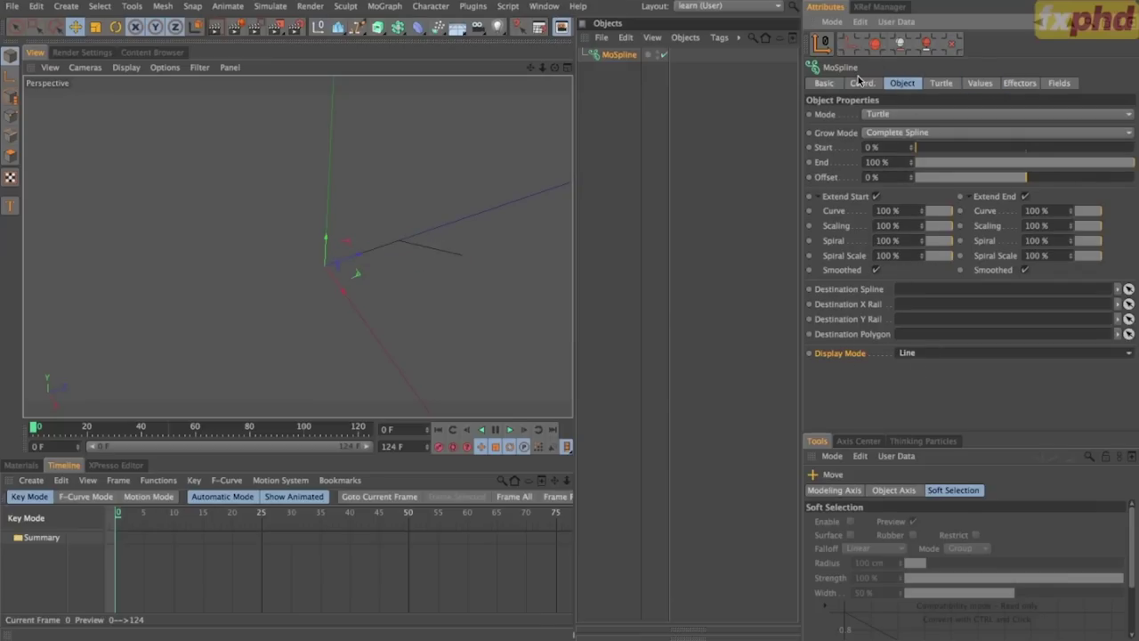
{"action": "left_click", "coordinate": [825, 84]}
{"action": "left_click", "coordinate": [915, 172]}
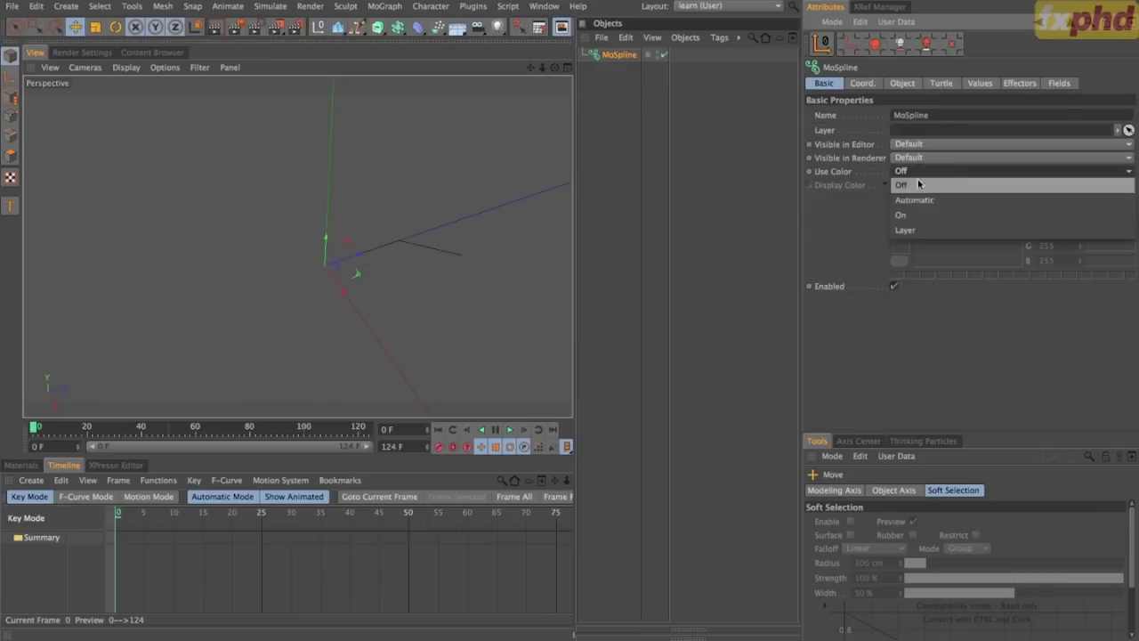
{"action": "left_click", "coordinate": [920, 218]}
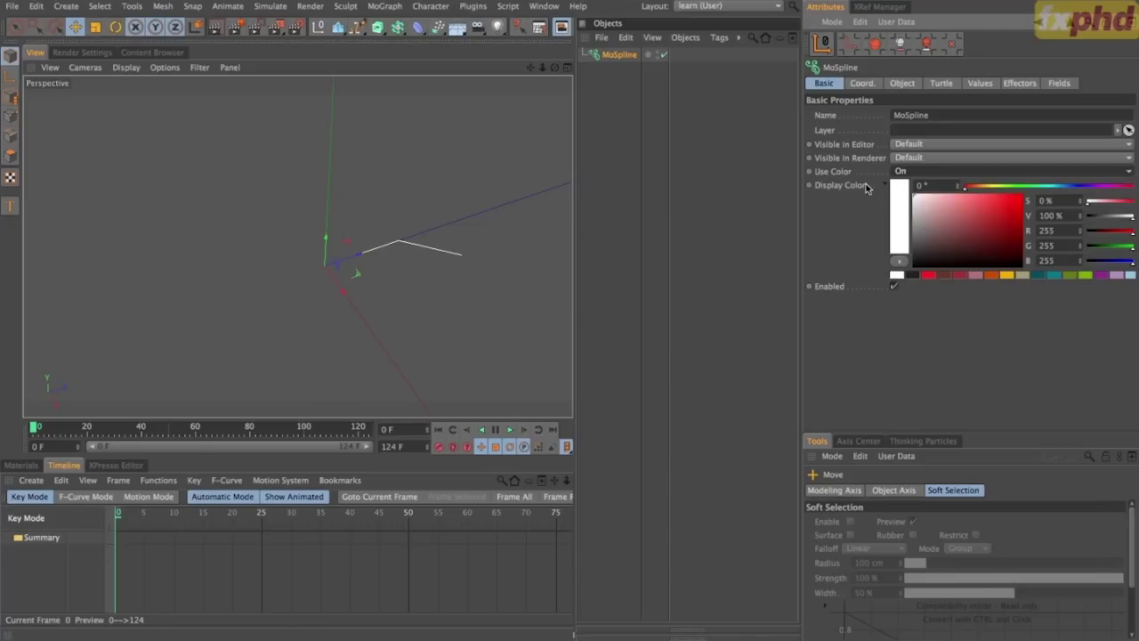
{"action": "left_click_drag", "start_coordinate": [322, 270], "coordinate": [482, 149], "text": "alt"}
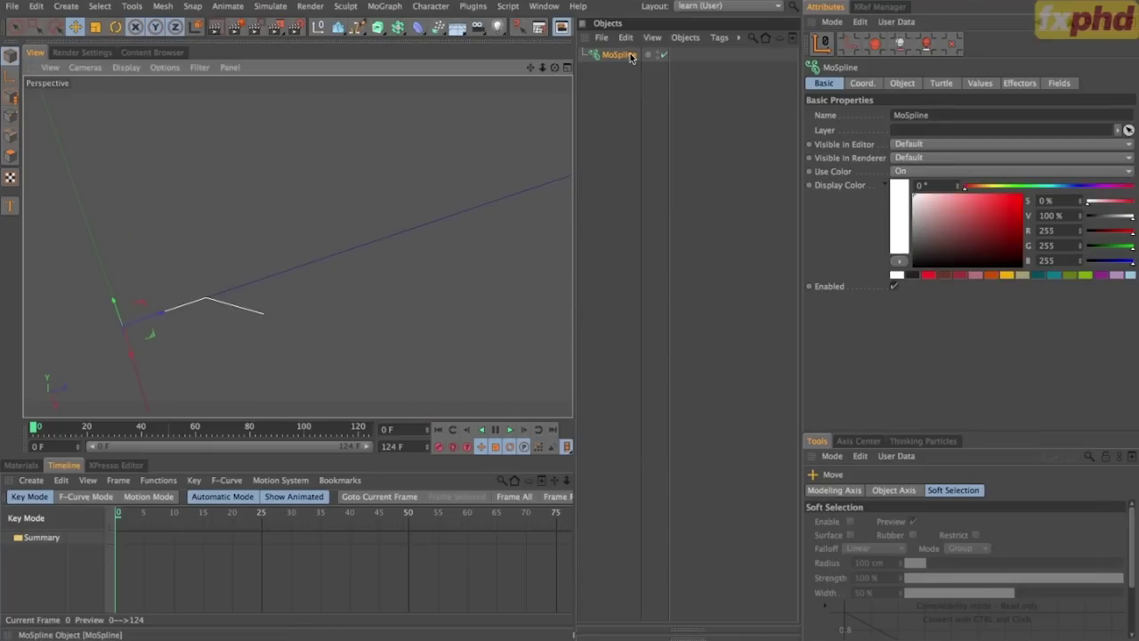
Turn off Grow Movement for the MoSpline and set its Growth to about 3.55.
{"action": "left_click", "coordinate": [980, 83]}
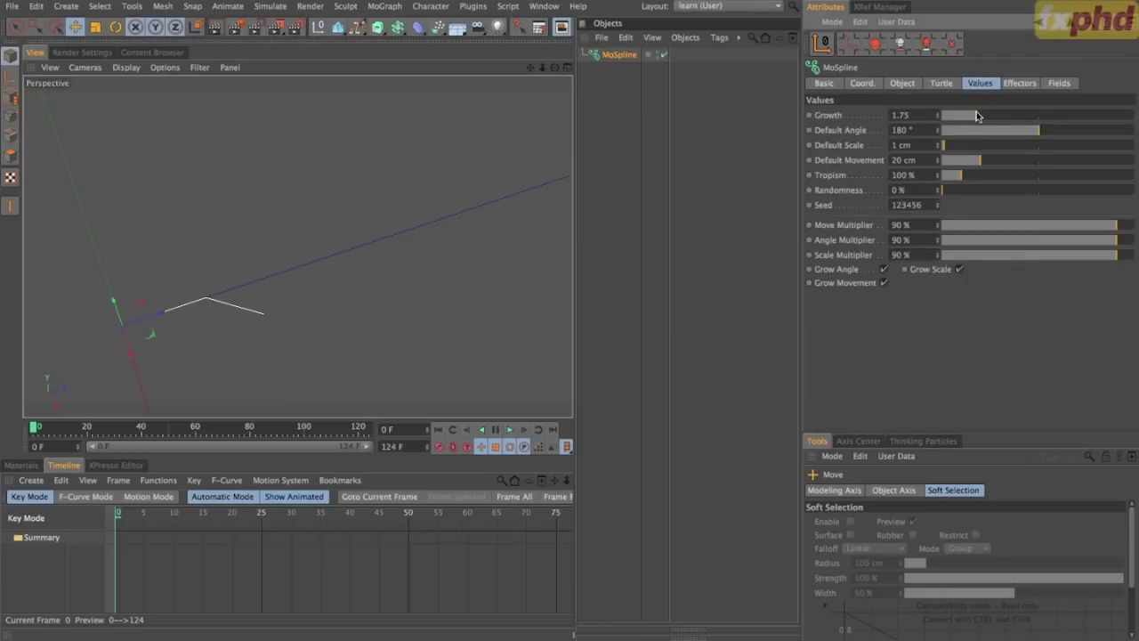
{"action": "left_click_drag", "start_coordinate": [976, 114], "coordinate": [1017, 140]}
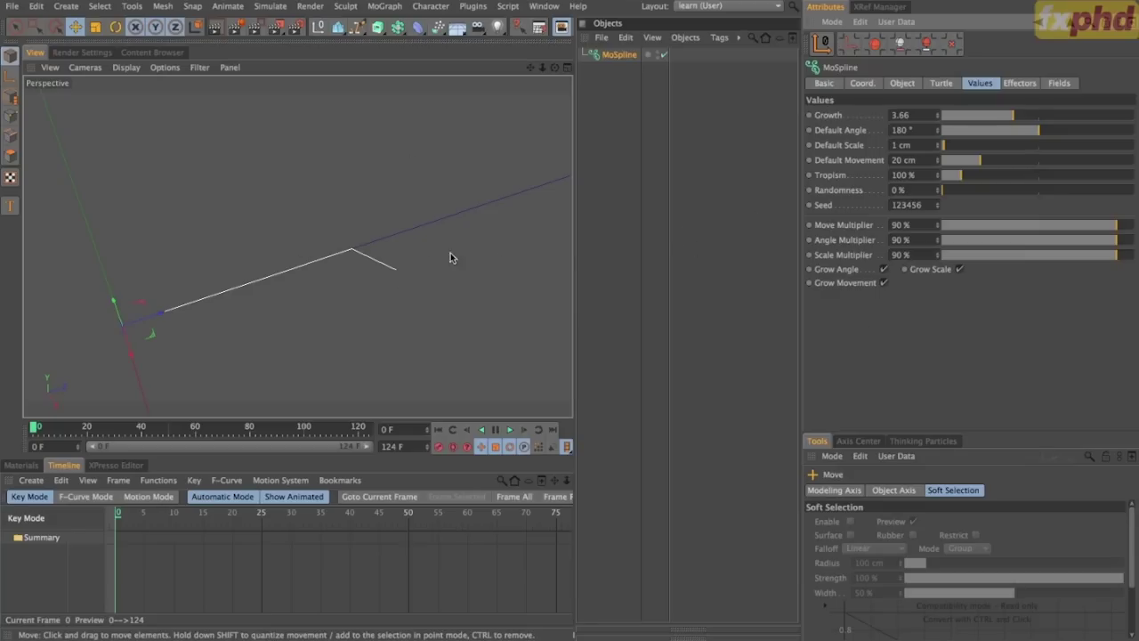
{"action": "left_click", "coordinate": [884, 282]}
{"action": "mouse_move", "coordinate": [1012, 120]}
{"action": "left_mouse_down"}
{"action": "mouse_move", "coordinate": [999, 120]}
{"action": "mouse_move", "coordinate": [1041, 117]}
{"action": "mouse_move", "coordinate": [961, 138]}
{"action": "mouse_move", "coordinate": [1137, 125]}
{"action": "mouse_move", "coordinate": [1013, 135]}
{"action": "left_mouse_up"}
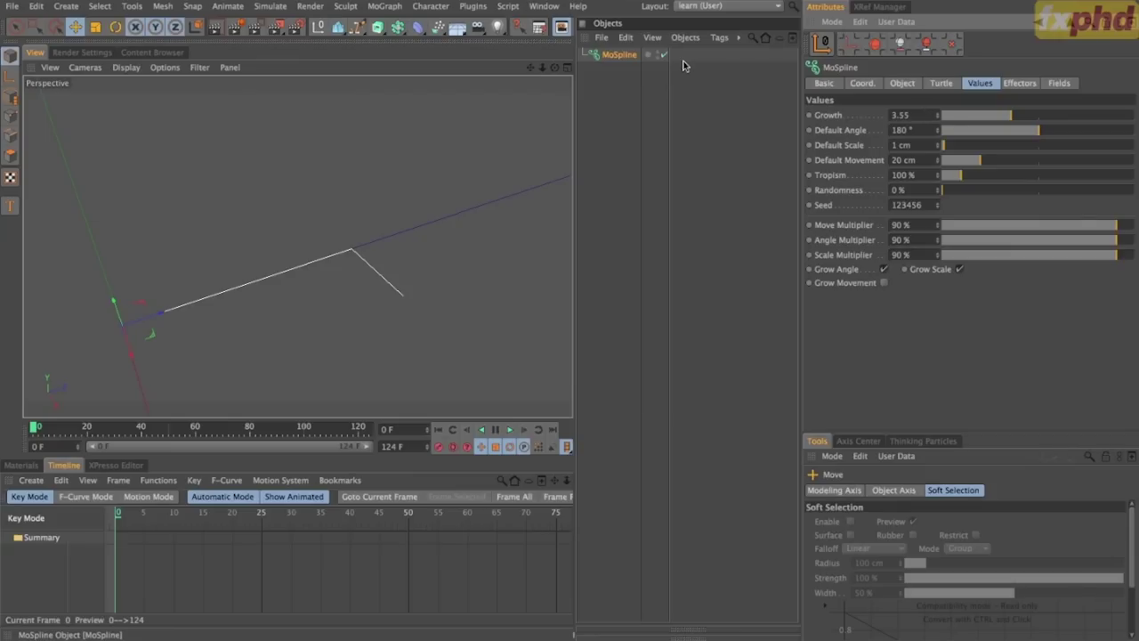
Add an Extrude NURBS as the MoSpline's parent and set its Movement to 0, 20 and 0 cm.
{"action": "left_click", "coordinate": [379, 26]}
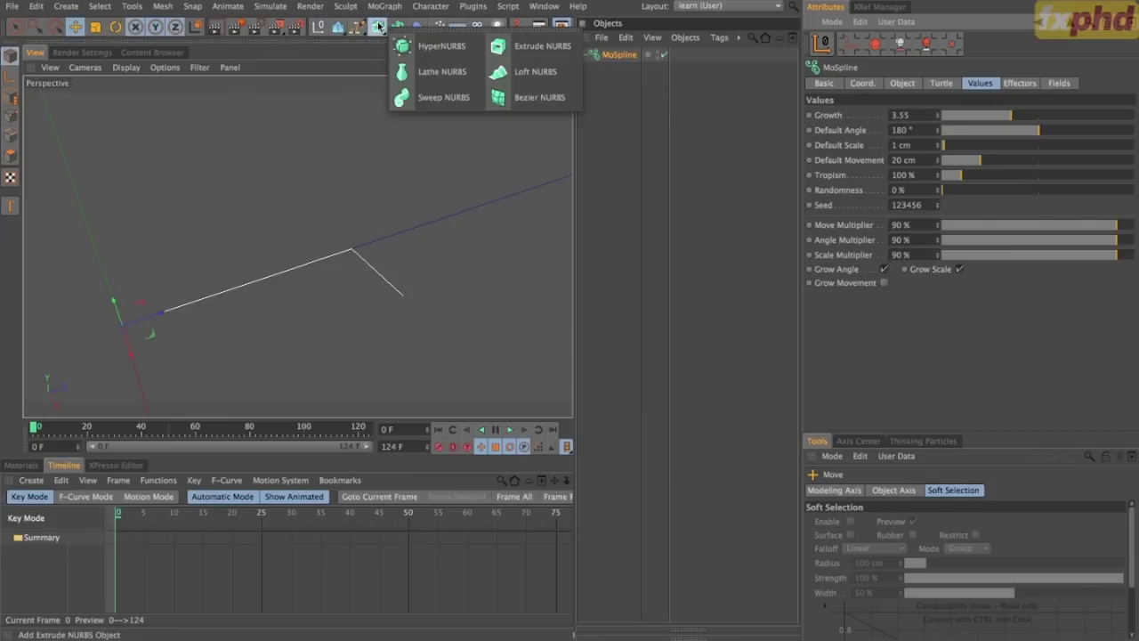
{"action": "left_click", "coordinate": [543, 46]}
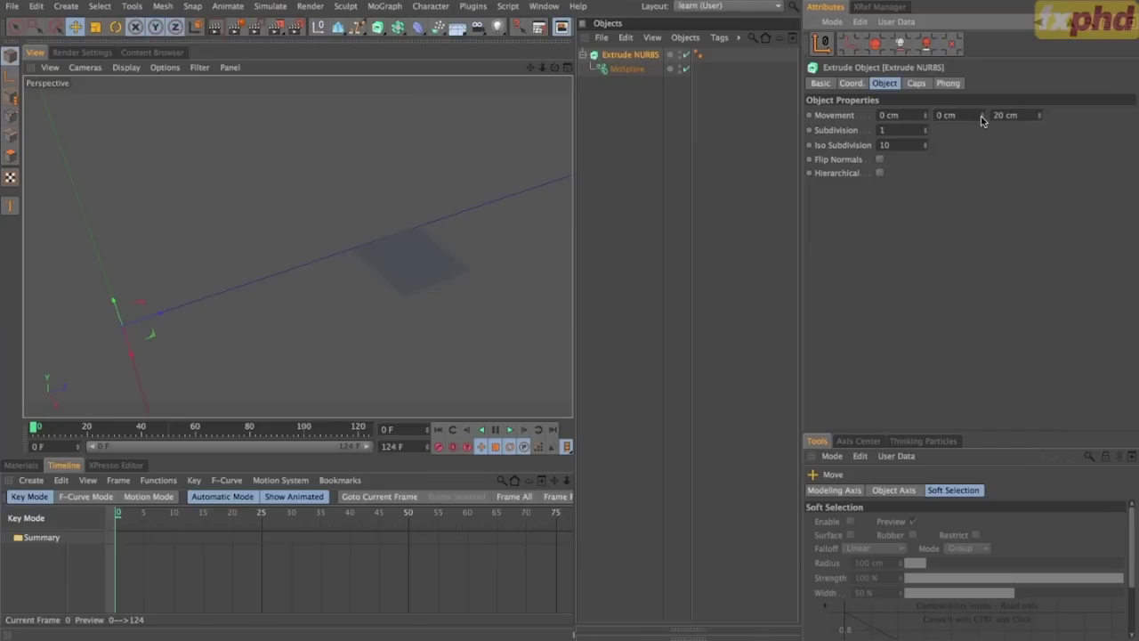
{"action": "left_click", "coordinate": [946, 115]}
{"action": "type", "text": "20"}
{"action": "key", "text": "Tab"}
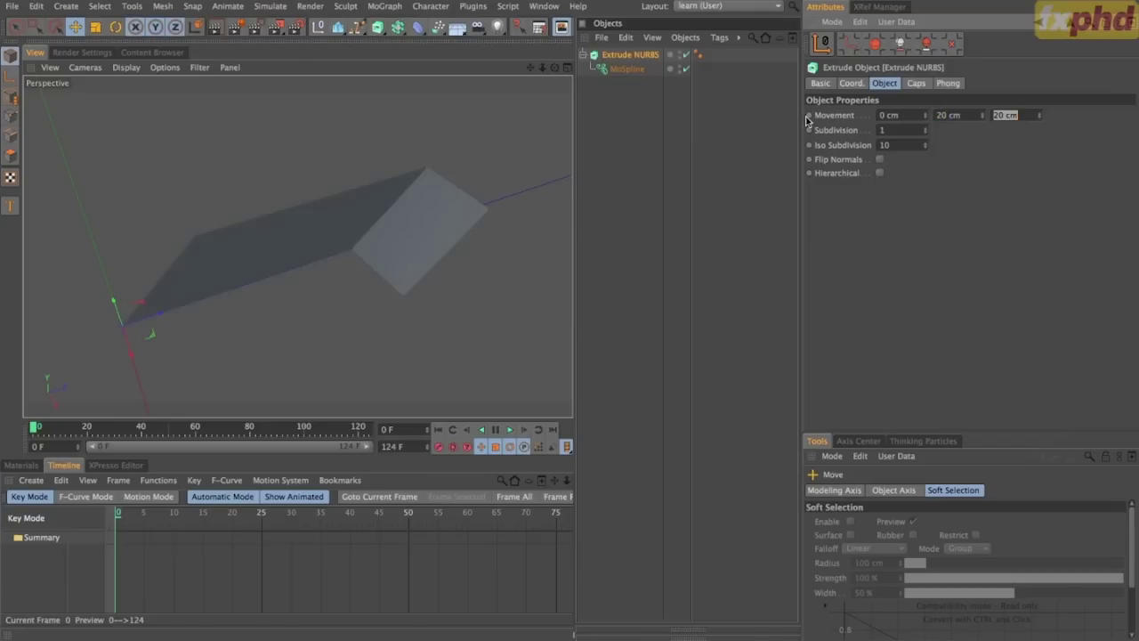
{"action": "type", "text": "0"}
{"action": "key", "text": "Return"}
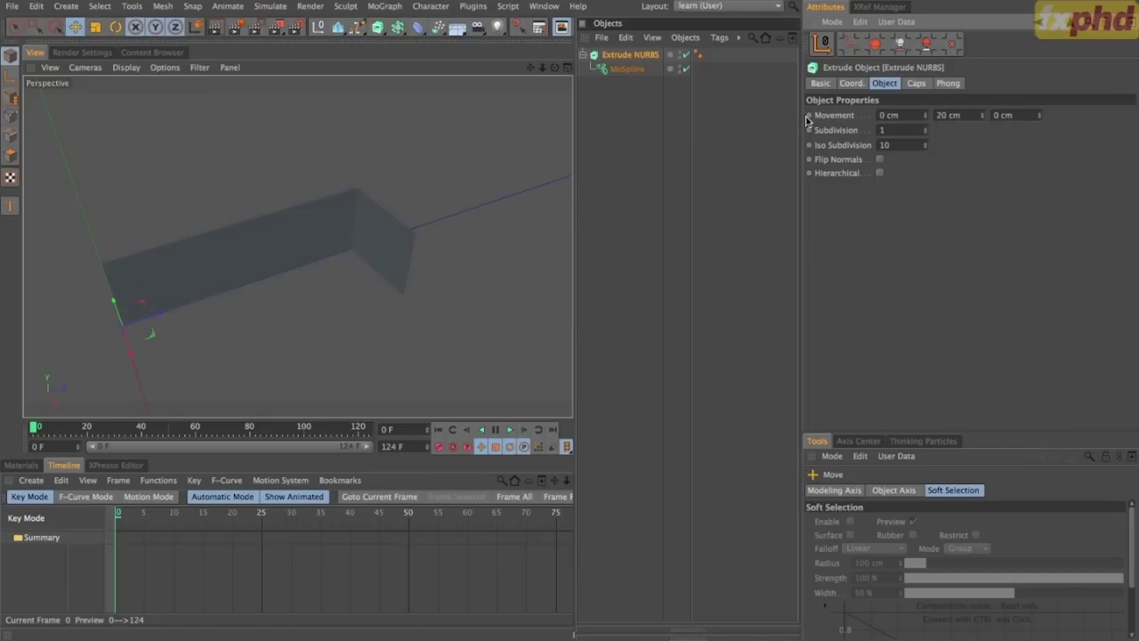
Switch the viewport to shading with lines and raise the MoSpline's Growth to 10.
{"action": "left_click", "coordinate": [125, 68]}
{"action": "left_click", "coordinate": [153, 134]}
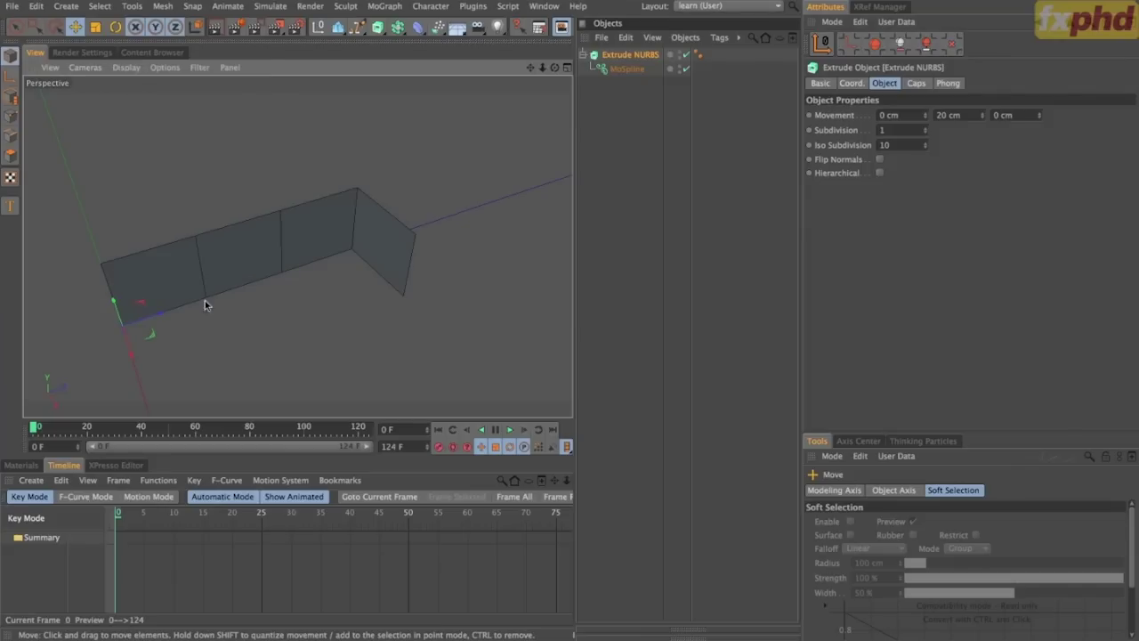
{"action": "left_click_drag", "start_coordinate": [293, 270], "coordinate": [303, 163], "text": "alt"}
{"action": "right_click_drag", "start_coordinate": [303, 163], "coordinate": [258, 267], "text": "alt"}
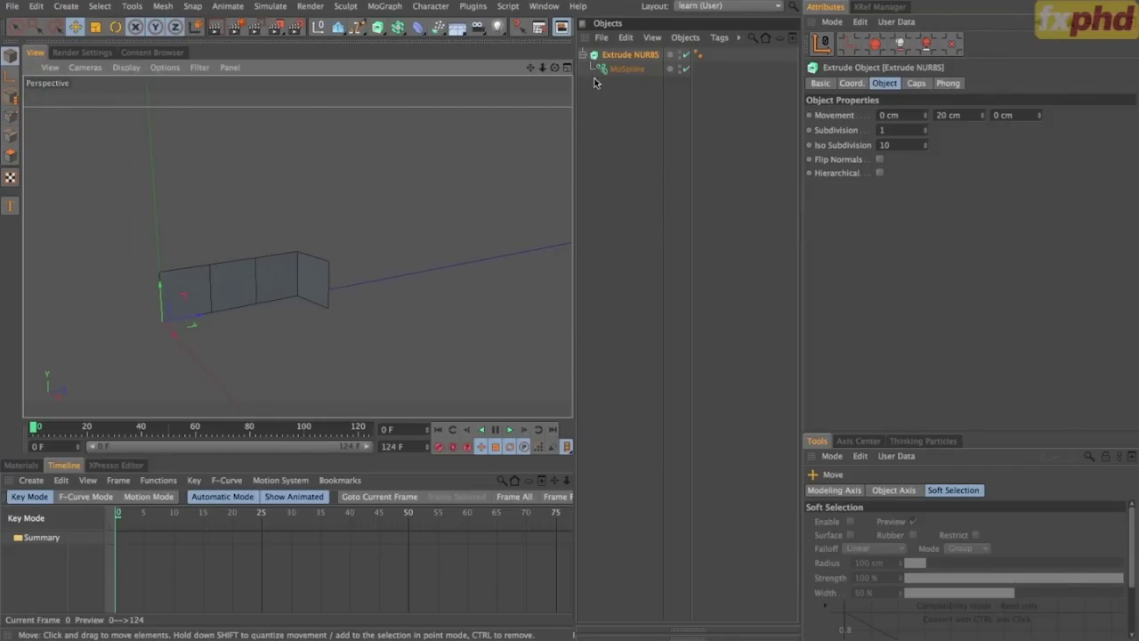
{"action": "left_click", "coordinate": [627, 70]}
{"action": "left_click_drag", "start_coordinate": [1011, 124], "coordinate": [1132, 117]}
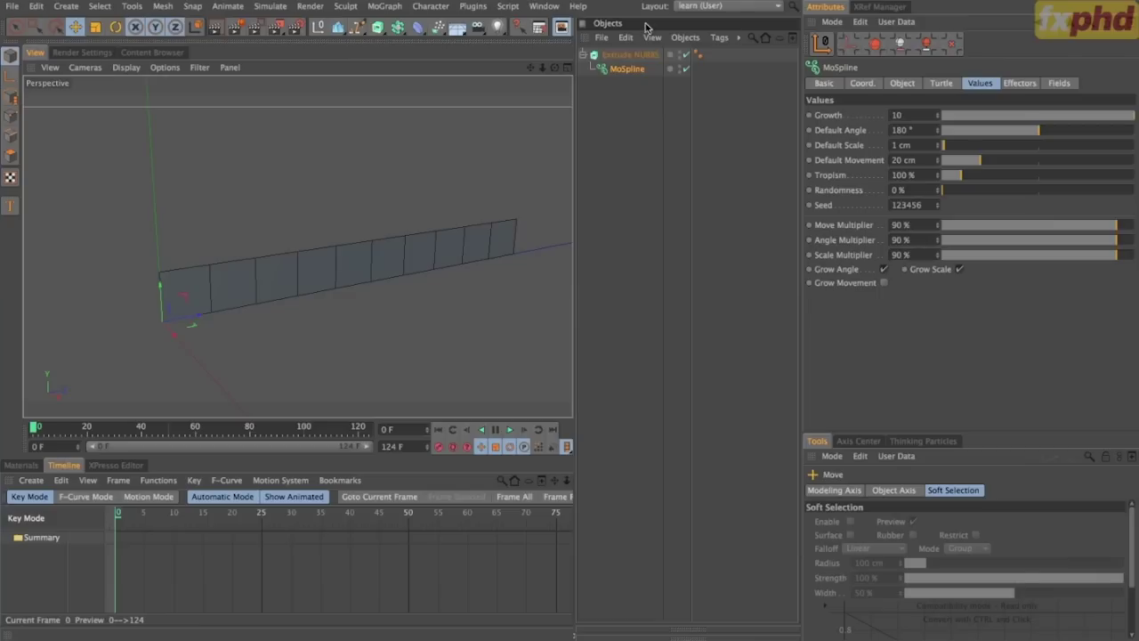
Add a MoGraph Cloner as the parent of the Extrude NURBS.
{"action": "left_click", "coordinate": [647, 57]}
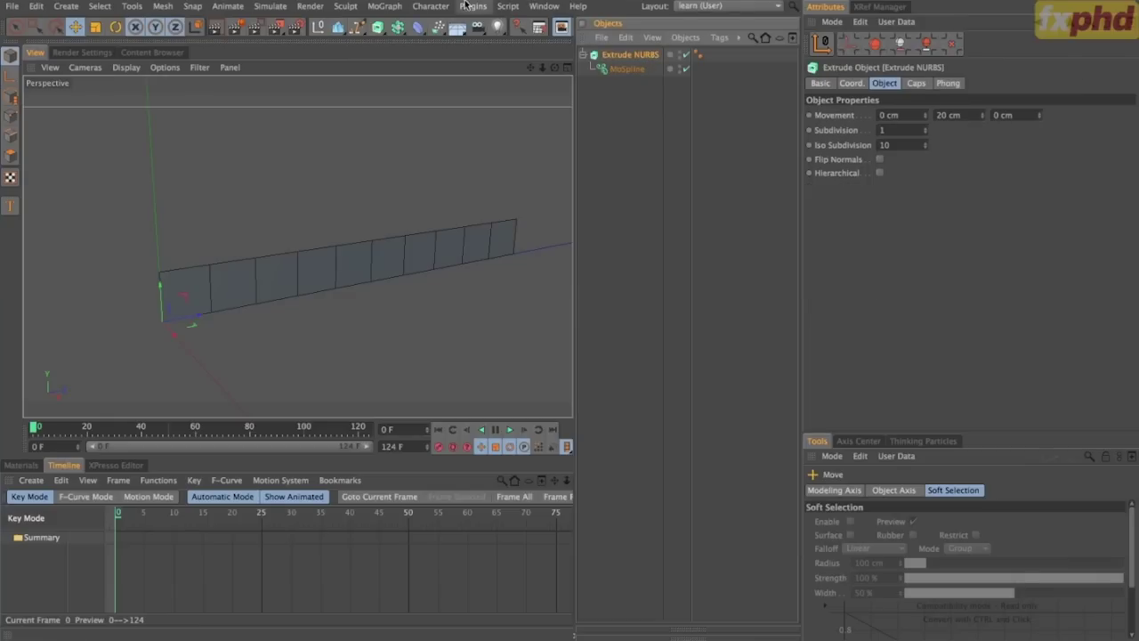
{"action": "left_click", "coordinate": [388, 7]}
{"action": "left_click", "coordinate": [415, 117]}
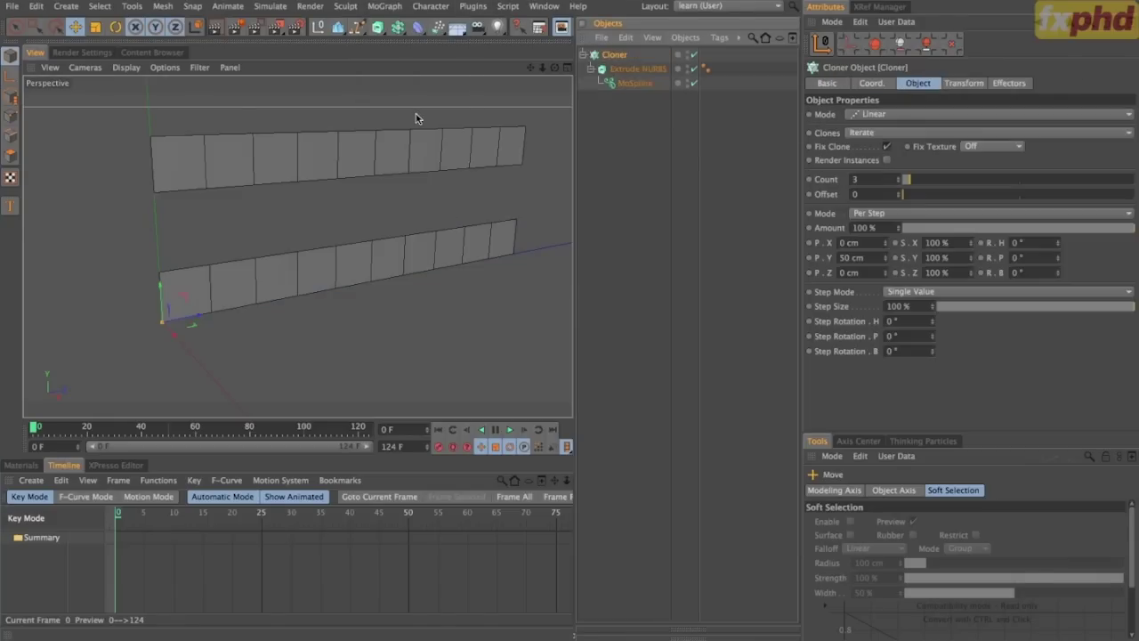
{"action": "scroll", "coordinate": [296, 247], "scroll_direction": "down", "scroll_amount": 3}
{"action": "mouse_move", "coordinate": [534, 68]}
{"action": "left_mouse_down"}
{"action": "mouse_move", "coordinate": [297, 246]}
{"action": "mouse_move", "coordinate": [346, 257]}
{"action": "left_mouse_up"}
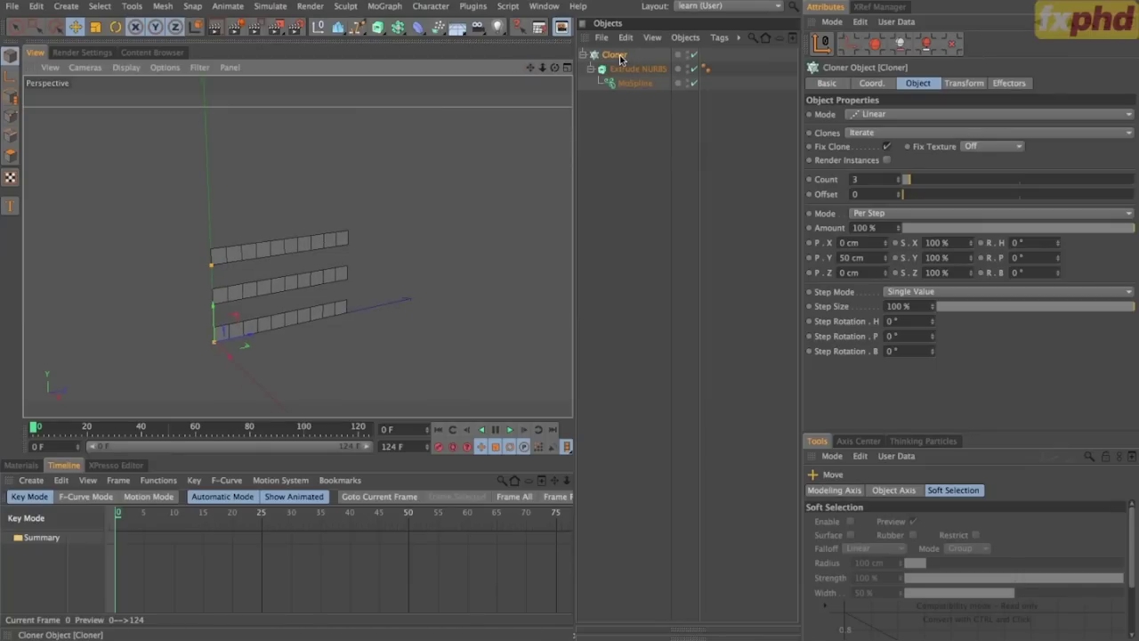
Set the Cloner's P.Y spacing to 20 cm and its Count to 18.
{"action": "double_click", "coordinate": [853, 257]}
{"action": "type", "text": "20"}
{"action": "key", "text": "Return"}
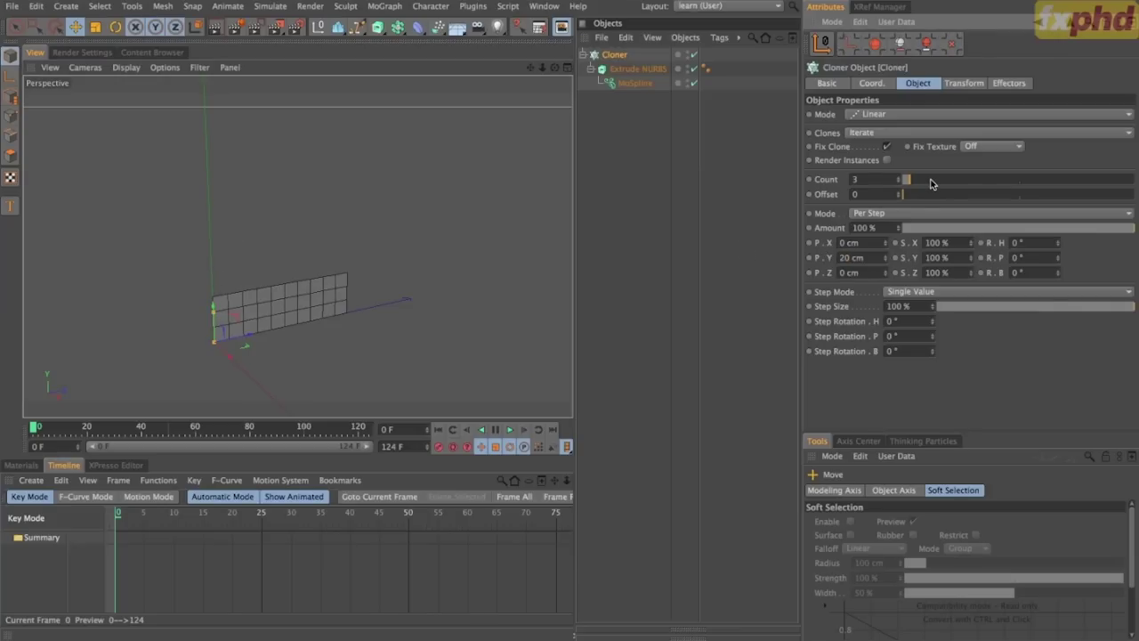
{"action": "type", "text": "18"}
{"action": "key", "text": "Return"}
{"action": "left_click_drag", "start_coordinate": [531, 67], "coordinate": [507, 74]}
Reduce the cloned MoSpline's Growth to about 7.67 to preview the folding wall.
{"action": "left_click", "coordinate": [634, 83]}
{"action": "left_click", "coordinate": [980, 83]}
{"action": "left_click_drag", "start_coordinate": [1132, 118], "coordinate": [1094, 132]}
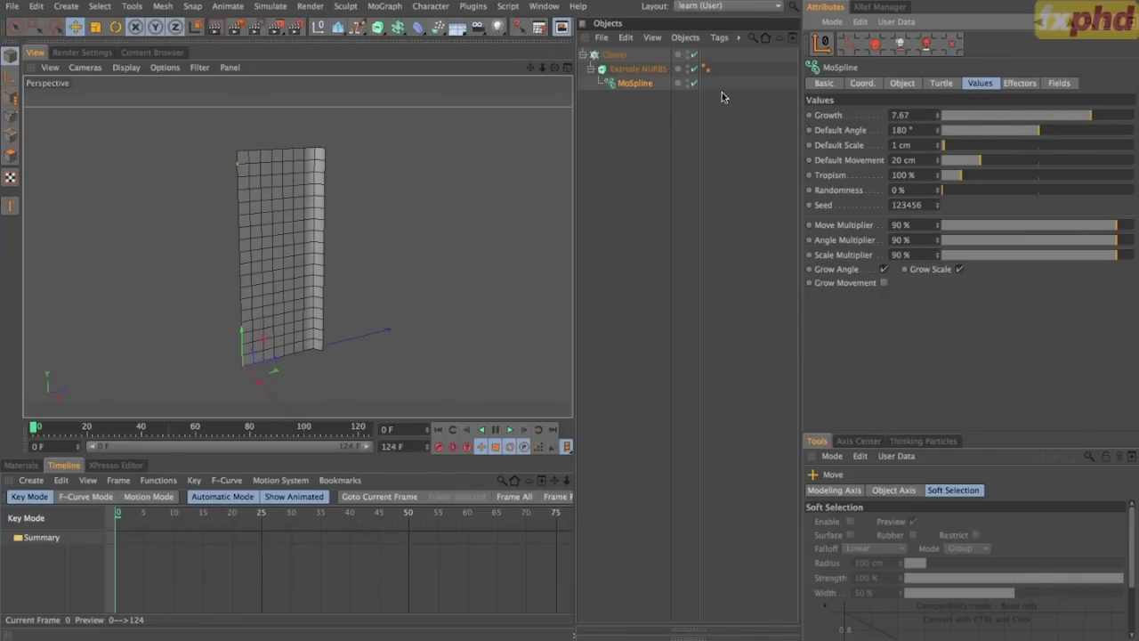
Set the Phong Angle of the Extrude NURBS's Phong tag to 5°.
{"action": "left_click", "coordinate": [705, 68]}
{"action": "left_click_drag", "start_coordinate": [918, 128], "coordinate": [840, 124]}
{"action": "type", "text": "5"}
{"action": "key", "text": "Return"}
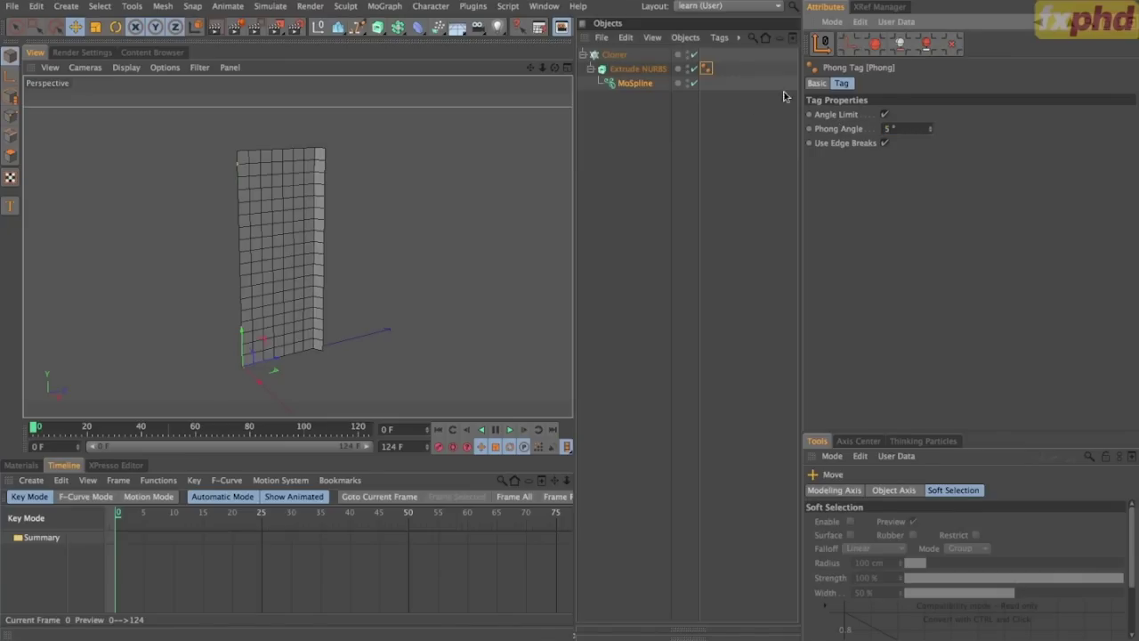
Set the MoSpline's Growth to 1 and record a Growth keyframe at frame 0.
{"action": "left_click", "coordinate": [637, 86]}
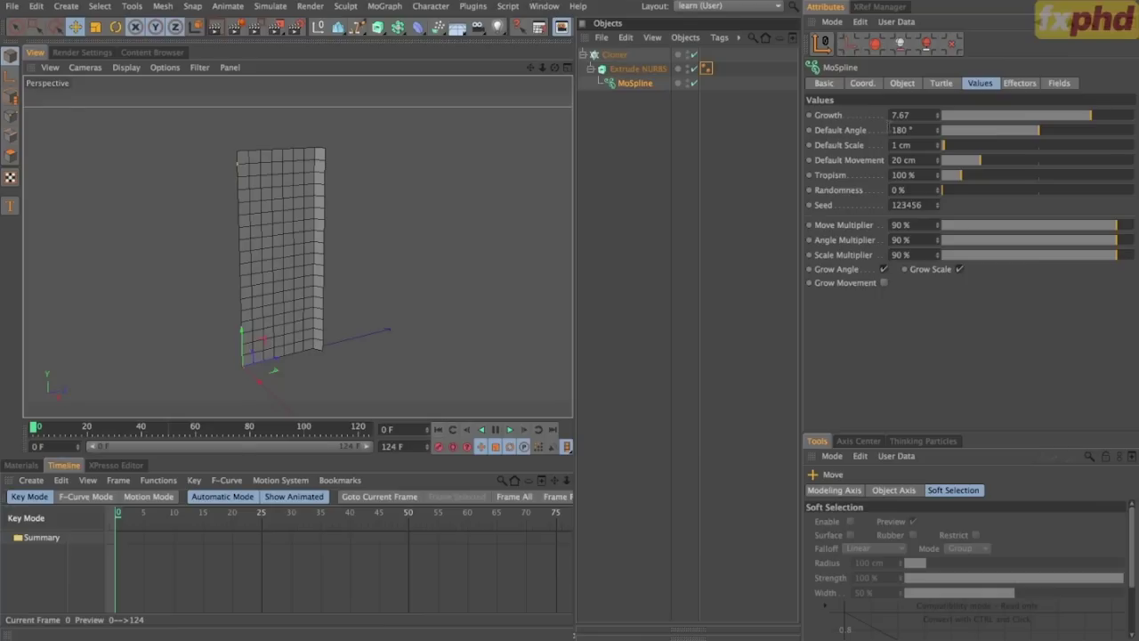
{"action": "double_click", "coordinate": [914, 114]}
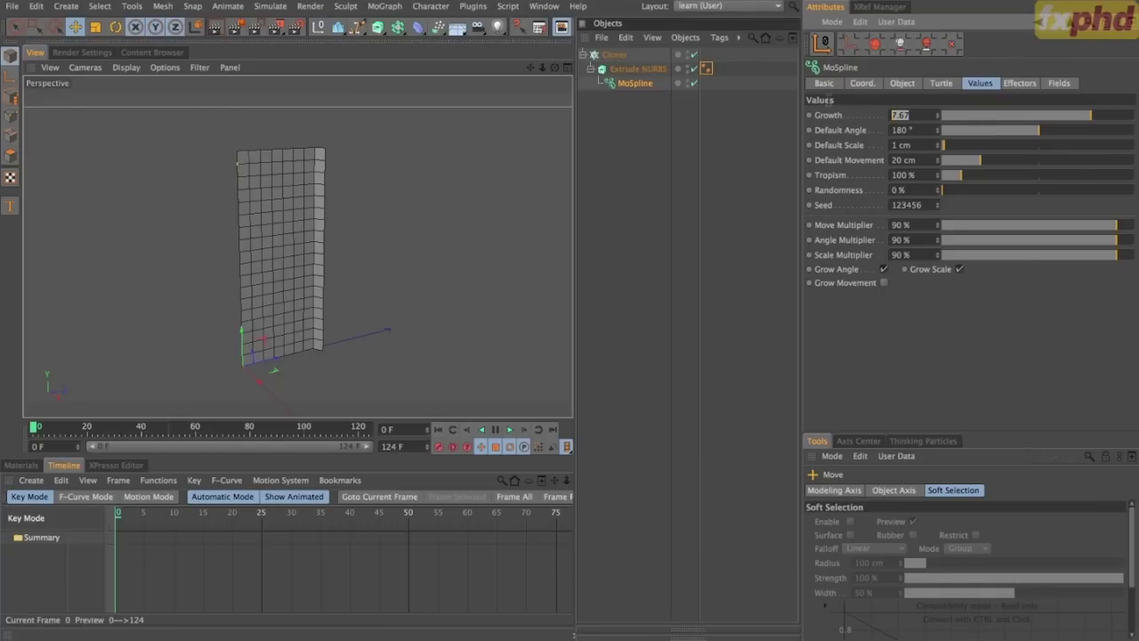
{"action": "type", "text": "1"}
{"action": "key", "text": "Return"}
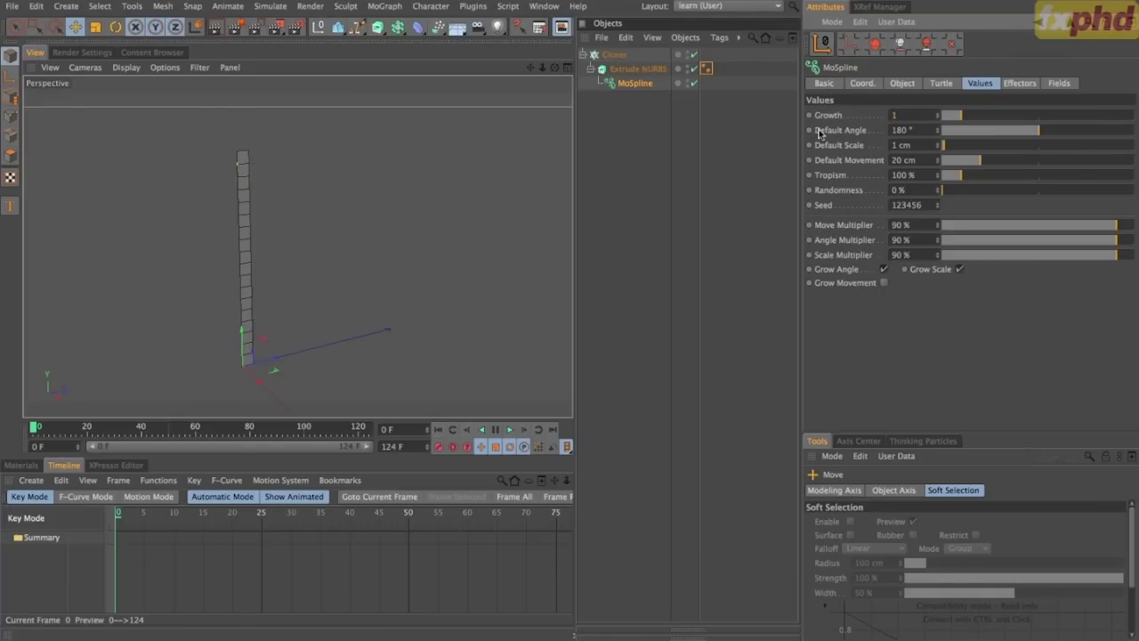
{"action": "left_click", "coordinate": [810, 115], "text": "ctrl"}
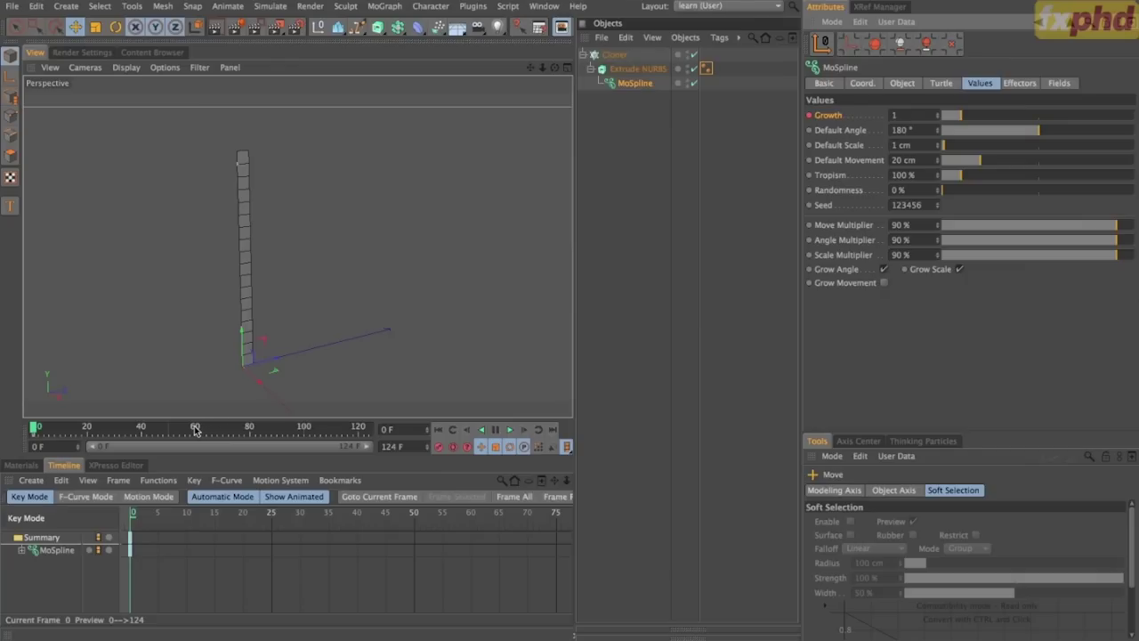
Record a Growth keyframe of 10 for the MoSpline at frame 124 and select its animation keys in the timeline.
{"action": "left_click_drag", "start_coordinate": [195, 430], "coordinate": [370, 430]}
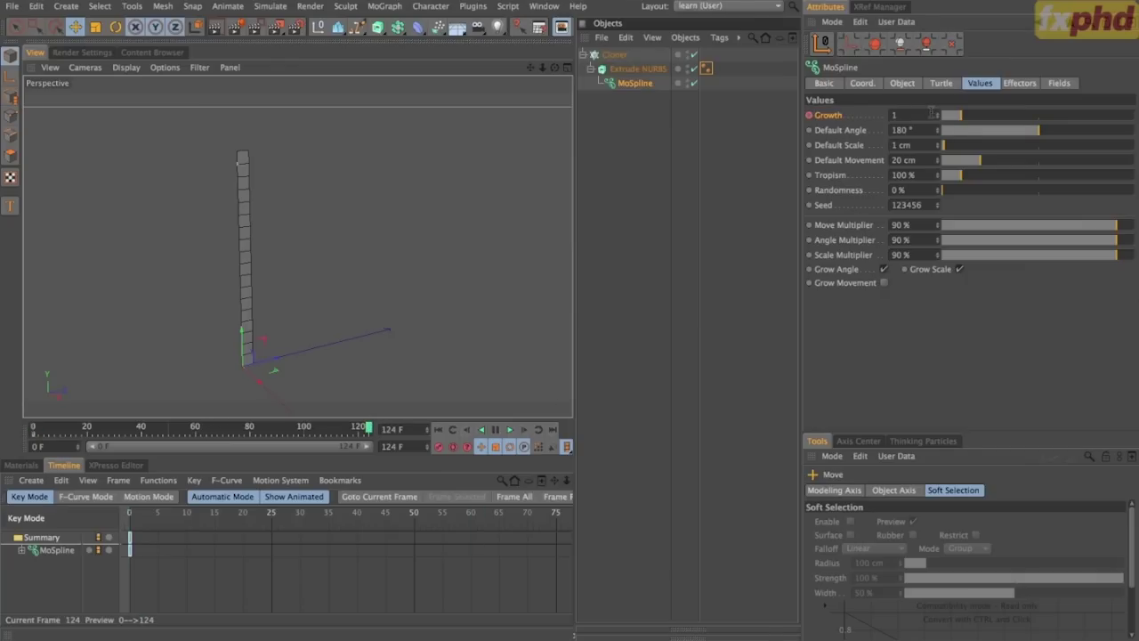
{"action": "left_click", "coordinate": [931, 115]}
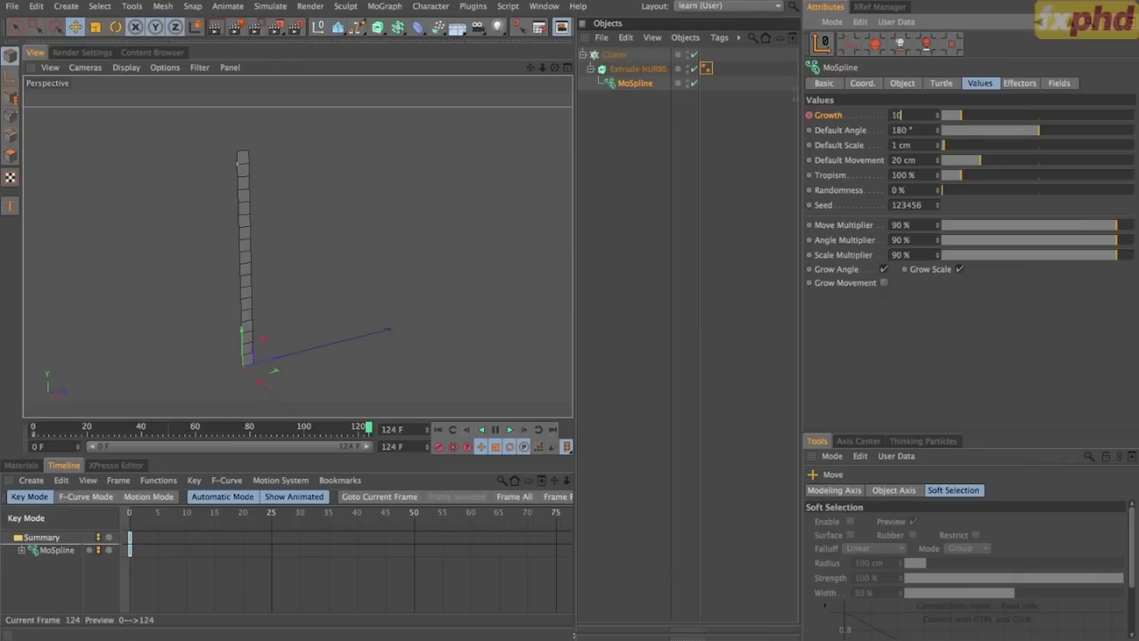
{"action": "key", "text": "Return"}
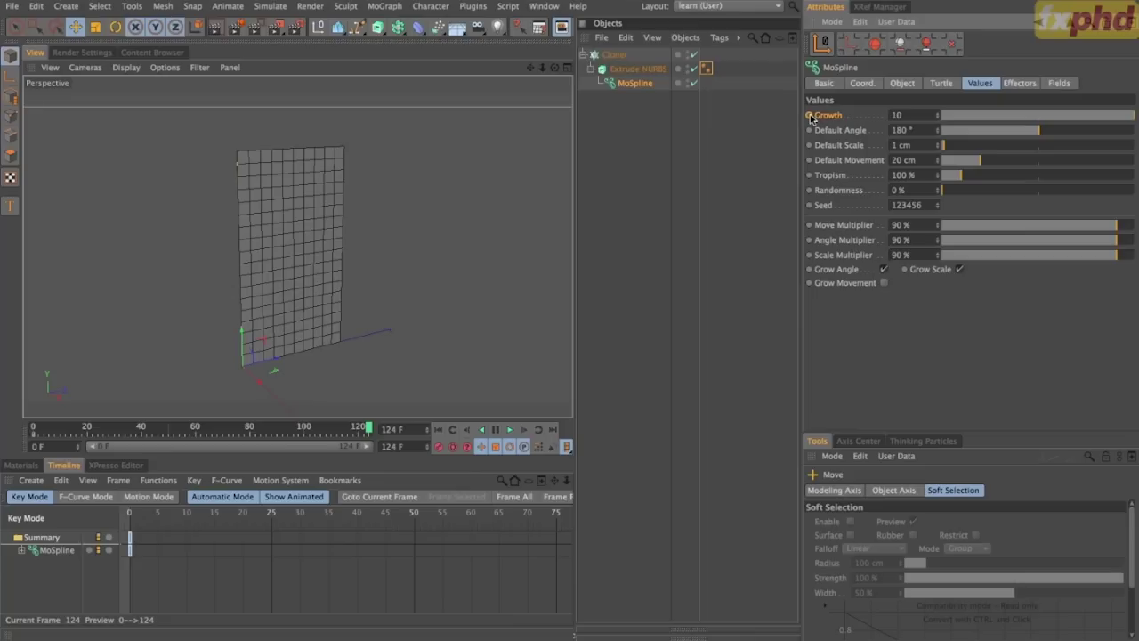
{"action": "left_click", "coordinate": [810, 115]}
{"action": "left_click", "coordinate": [212, 553]}
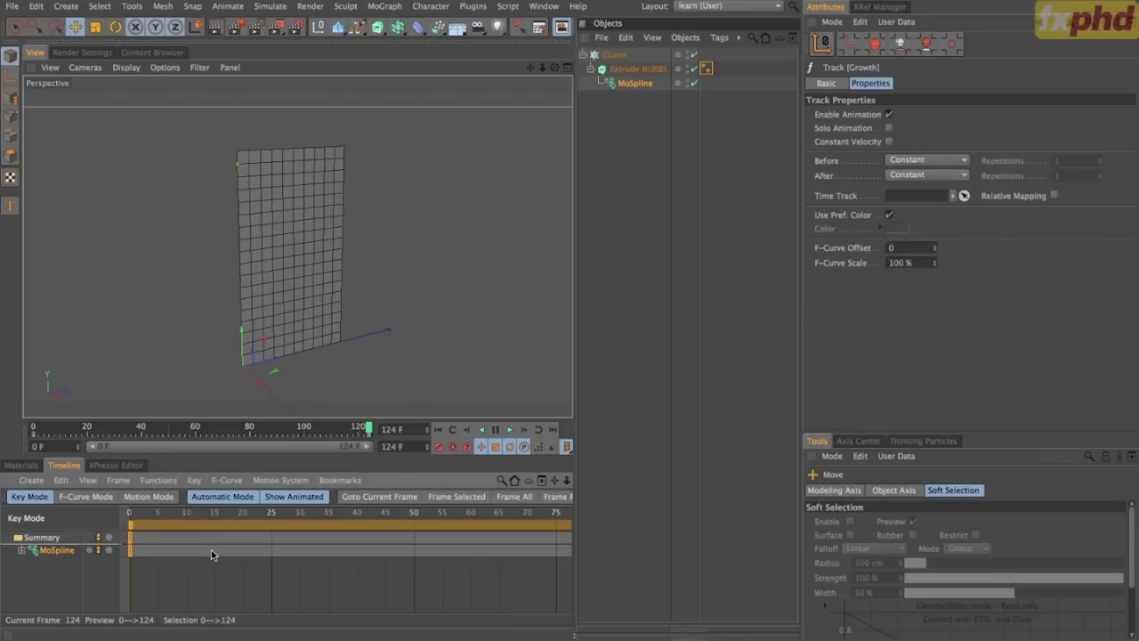
Play the Growth animation from the start to check the unfolding wall, and return to frame 0.
{"action": "left_click", "coordinate": [438, 429]}
{"action": "left_click", "coordinate": [510, 430]}
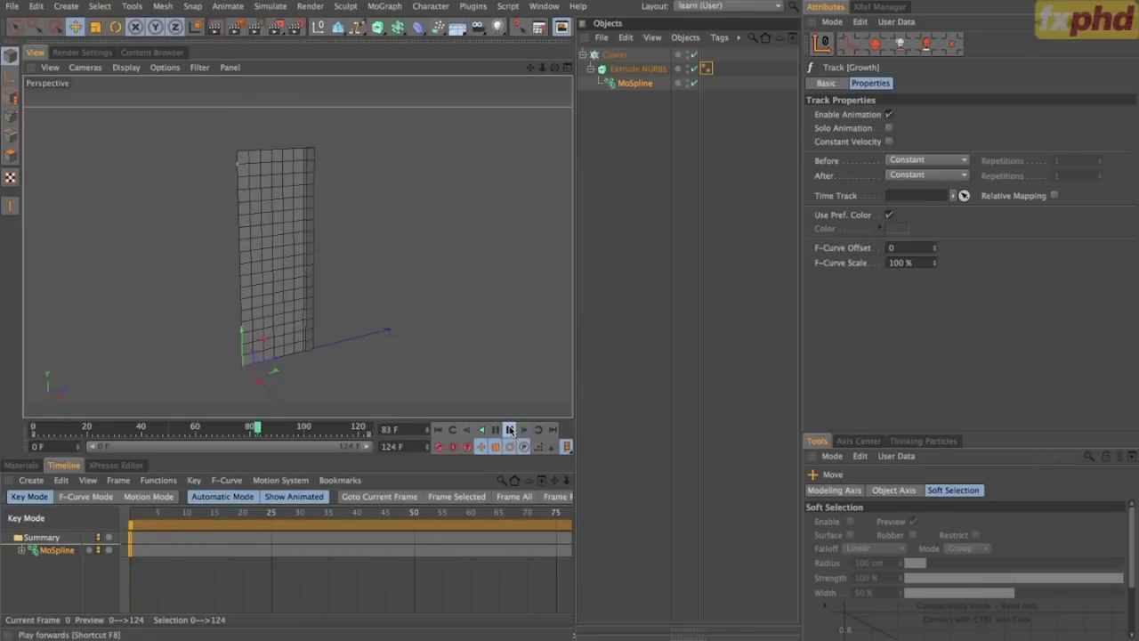
{"action": "left_click", "coordinate": [510, 429]}
{"action": "left_click", "coordinate": [439, 433]}
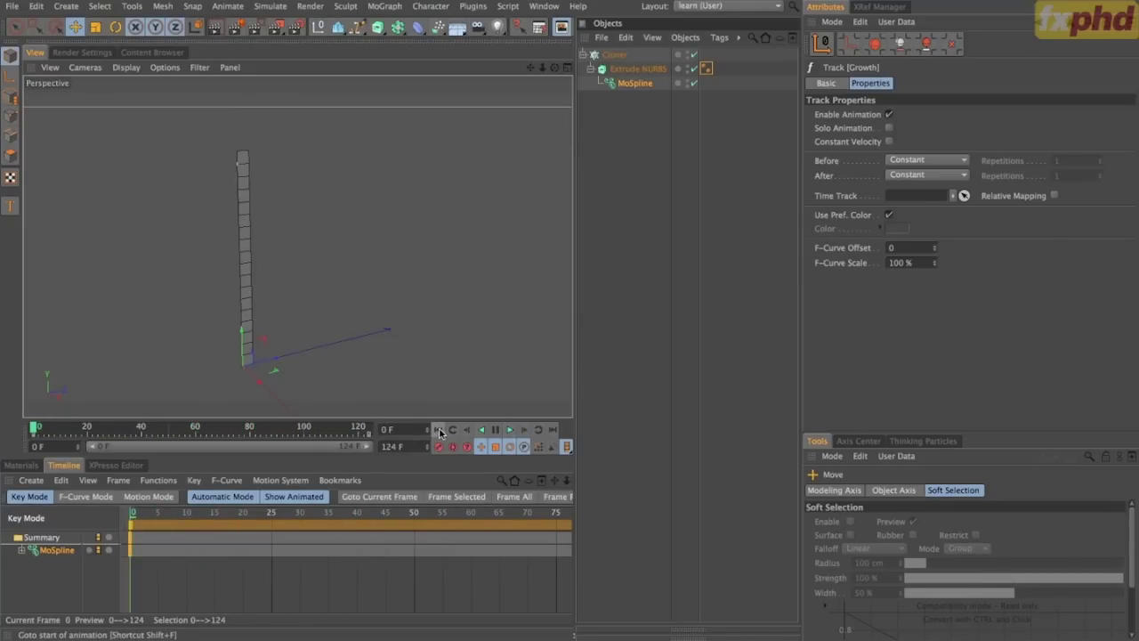
Add a Random effector to the Cloner and disable its Position parameter.
{"action": "left_click", "coordinate": [618, 54]}
{"action": "left_click", "coordinate": [385, 7]}
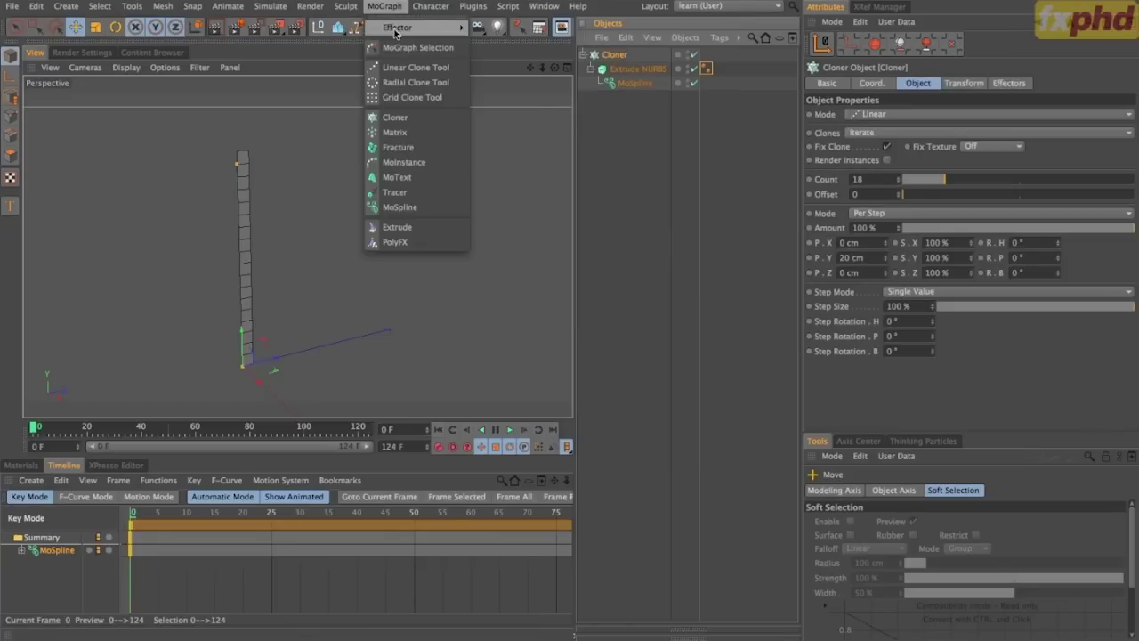
{"action": "mouse_move", "coordinate": [398, 28]}
{"action": "left_click", "coordinate": [499, 141]}
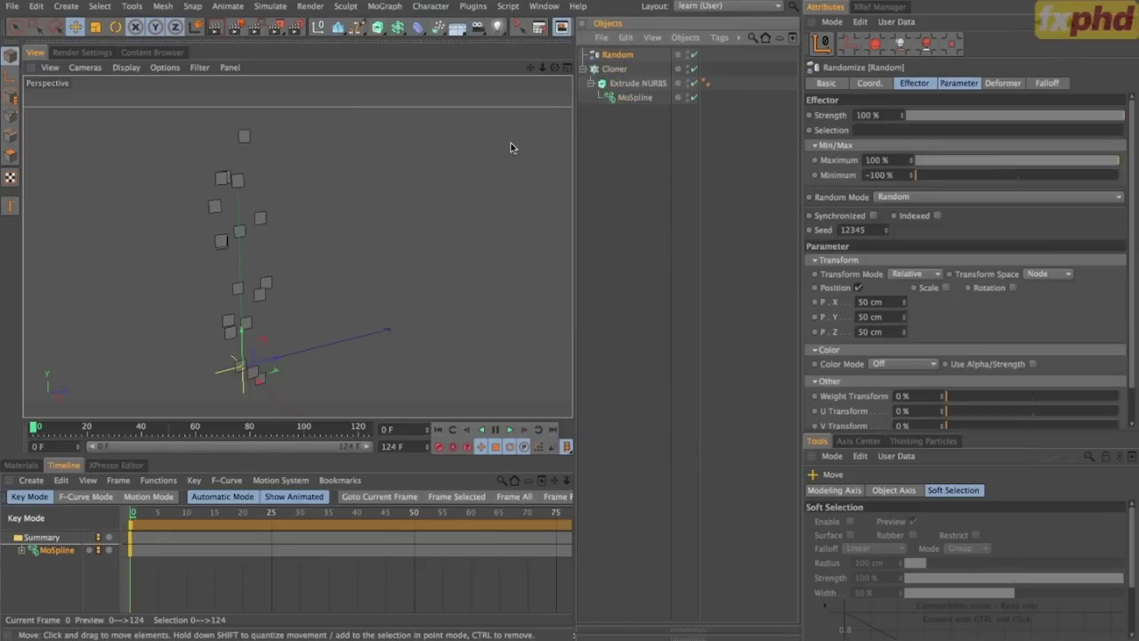
{"action": "left_click", "coordinate": [859, 288]}
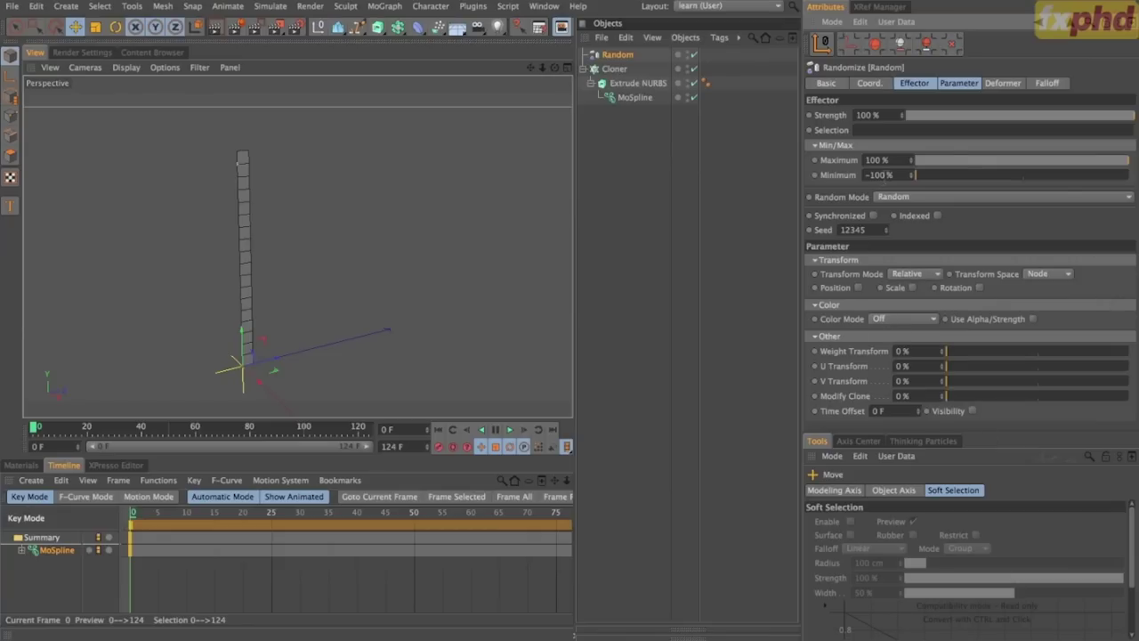
Set the Random effector's Time Offset to 25 F.
{"action": "left_click", "coordinate": [959, 83]}
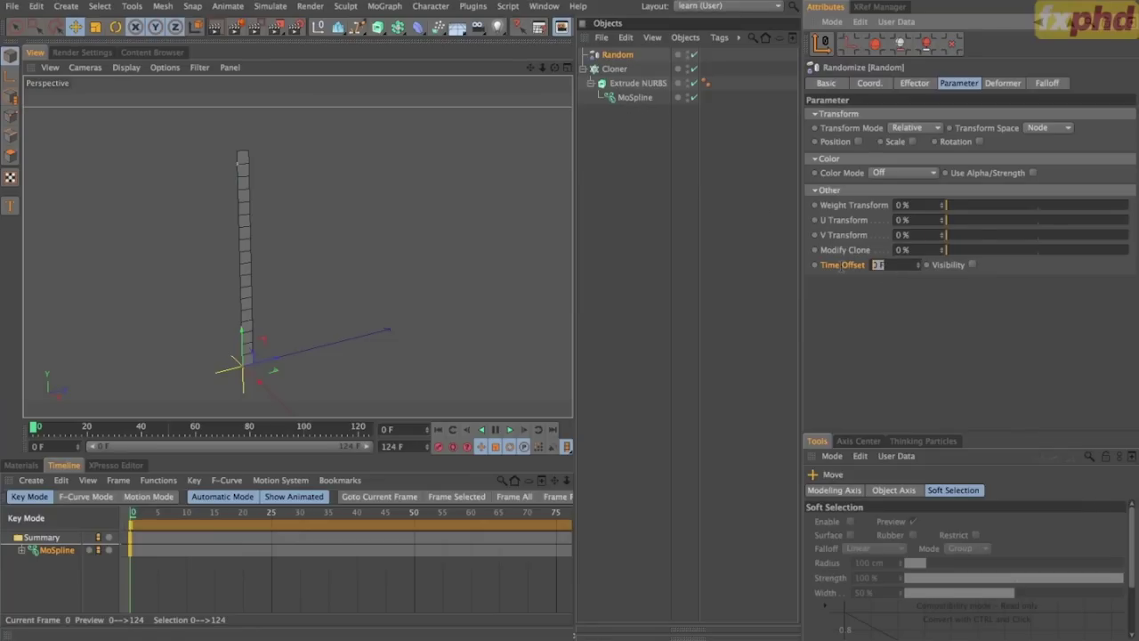
{"action": "type", "text": "5"}
{"action": "key", "text": "Return"}
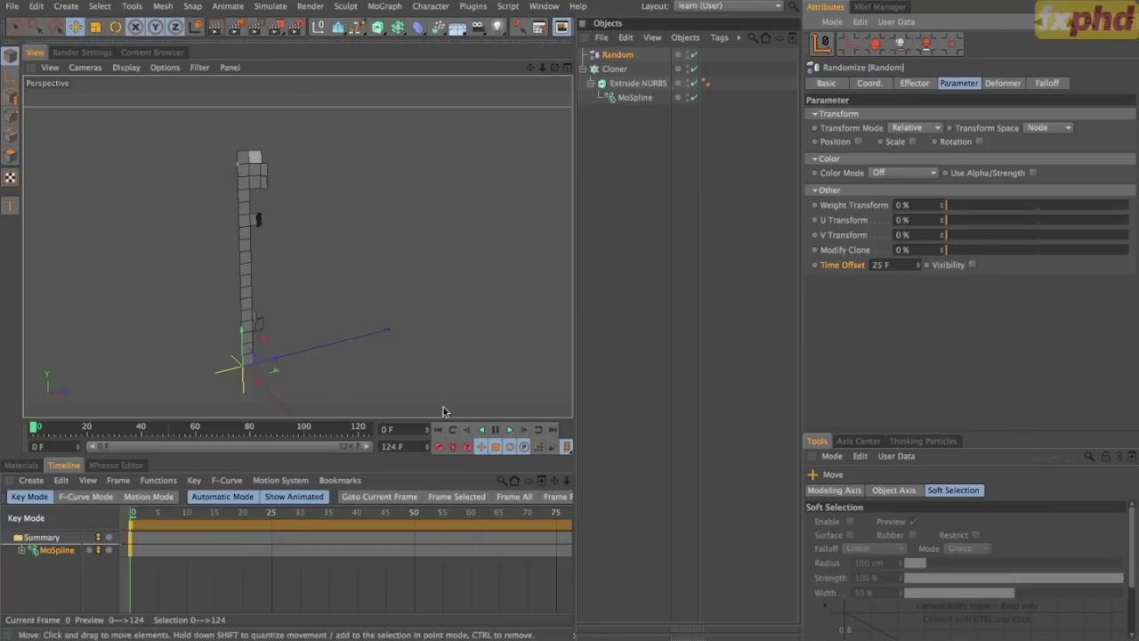
Play the offset animation while toggling the Random effector off and on, and go to the last frame.
{"action": "left_click", "coordinate": [511, 430]}
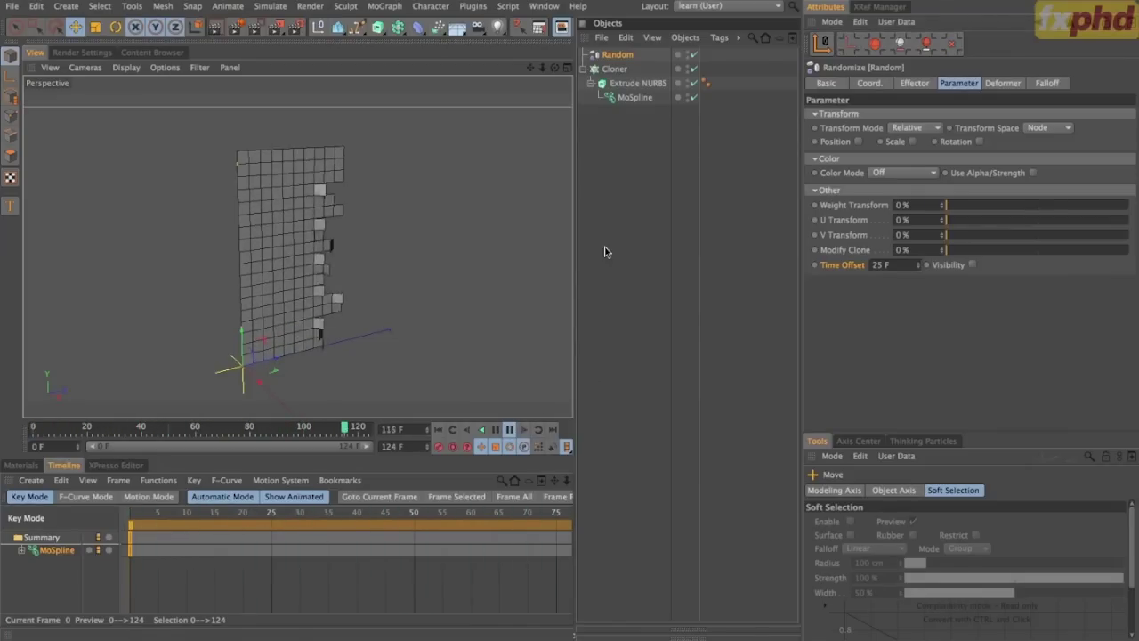
{"action": "left_click", "coordinate": [694, 54]}
{"action": "left_click", "coordinate": [694, 54]}
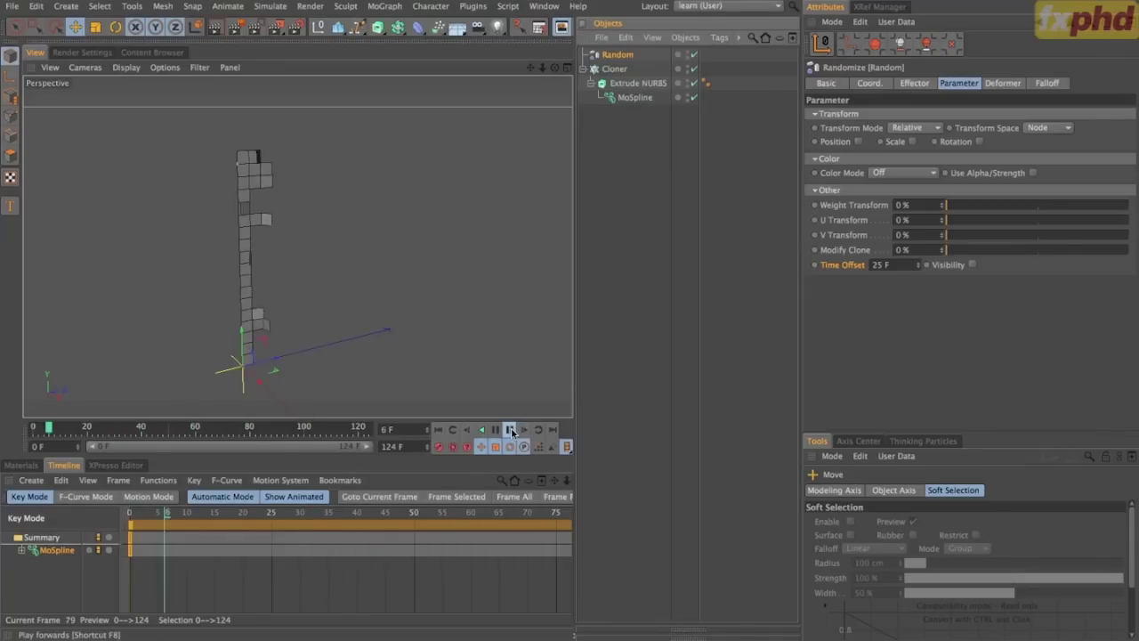
{"action": "left_click", "coordinate": [510, 429]}
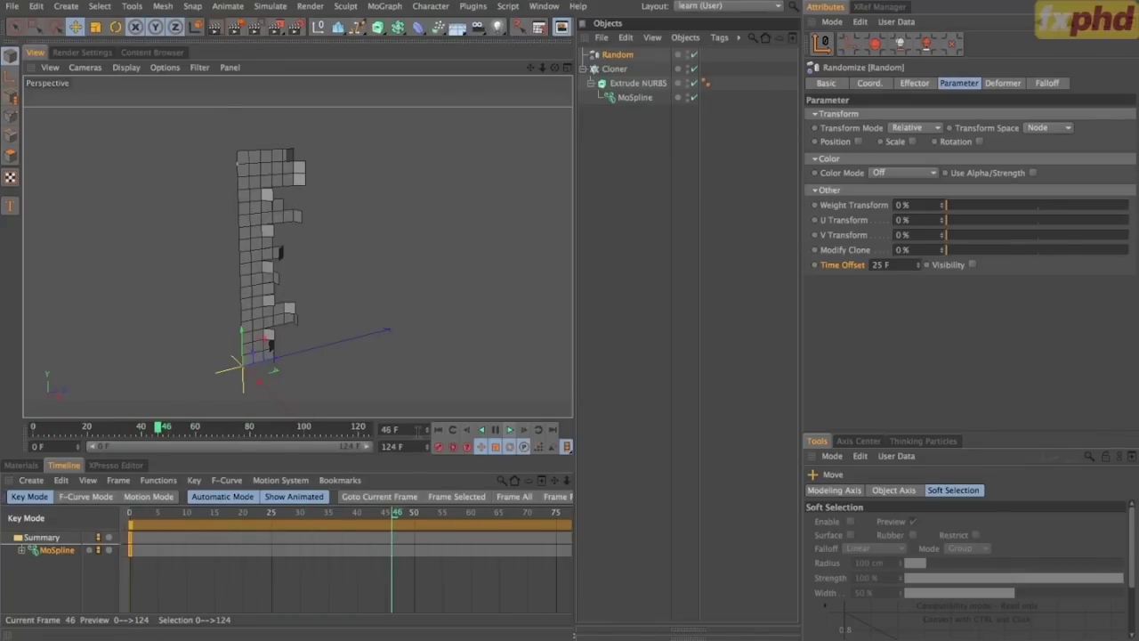
{"action": "left_click", "coordinate": [553, 429]}
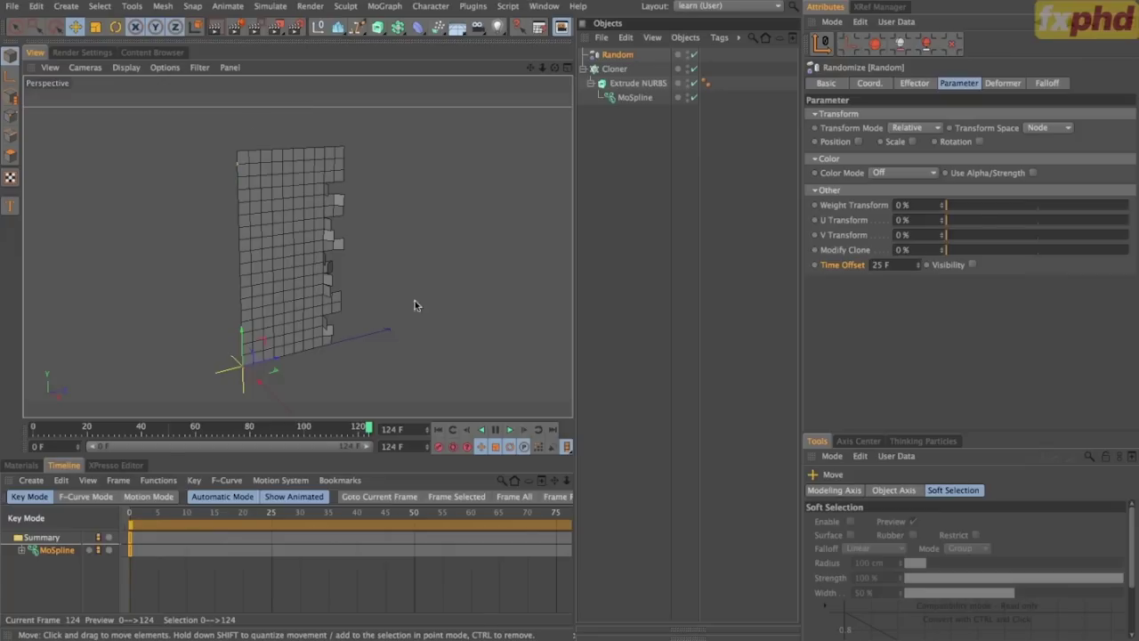
Group the Cloner under a new Null object and keep the Cloner selected.
{"action": "left_click", "coordinate": [614, 69]}
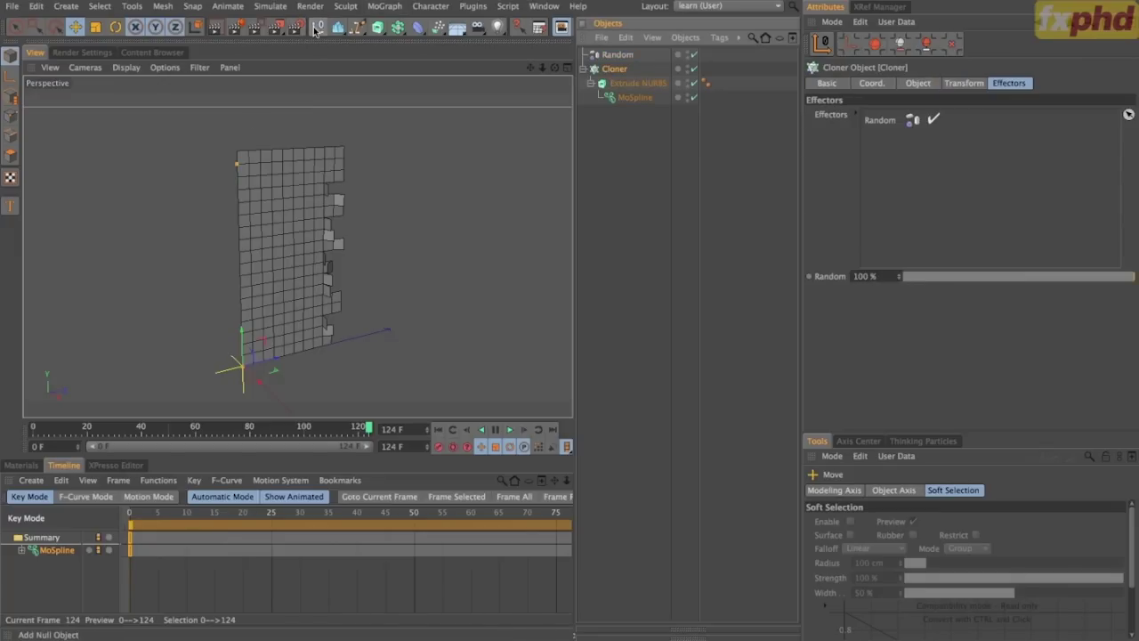
{"action": "key", "text": "alt+g"}
{"action": "left_click", "coordinate": [645, 86]}
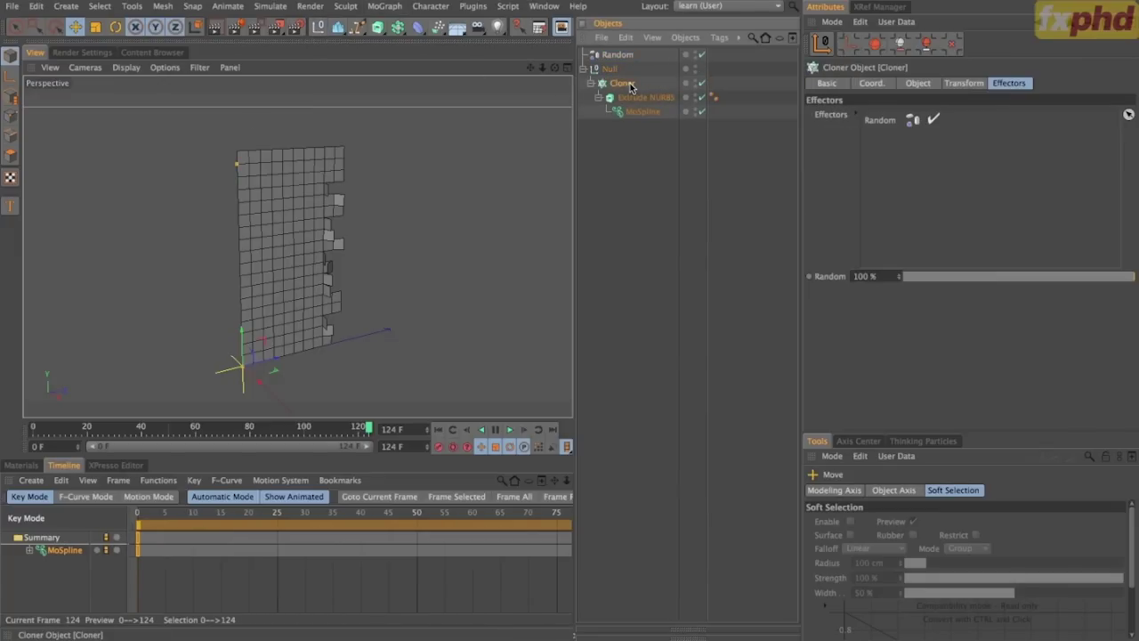
Rotate the Cloner to lie flat by setting its R.B to 270° and R.H to 180°.
{"action": "left_click", "coordinate": [919, 83]}
{"action": "left_click", "coordinate": [873, 84]}
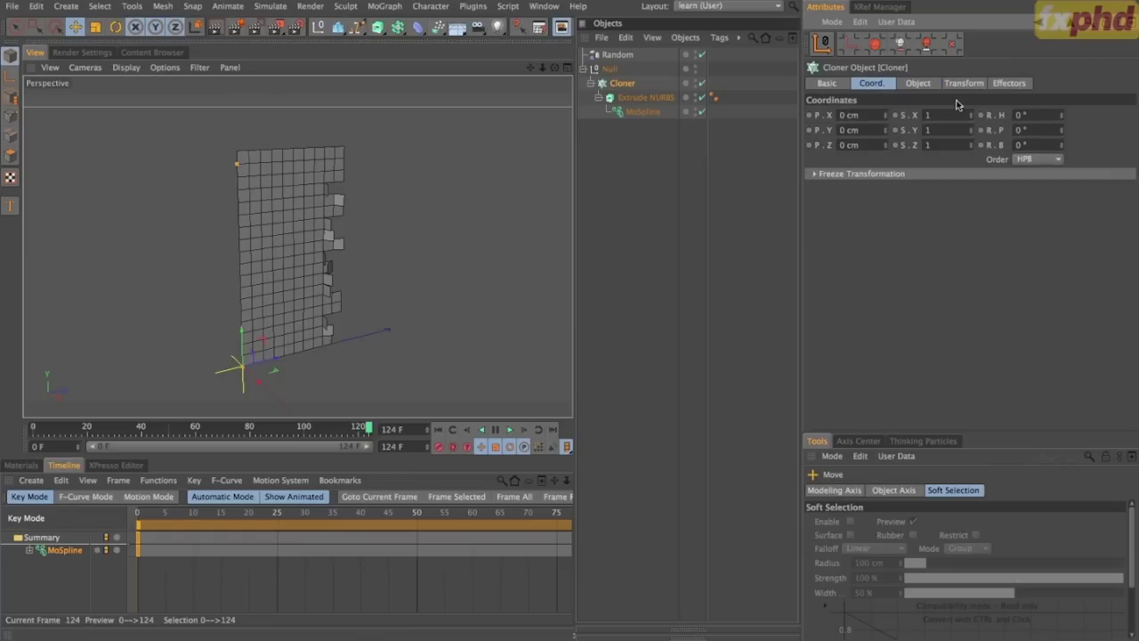
{"action": "left_click", "coordinate": [1034, 145]}
{"action": "key", "text": "Return"}
{"action": "left_click", "coordinate": [1037, 115]}
{"action": "type", "text": "180"}
{"action": "key", "text": "Return"}
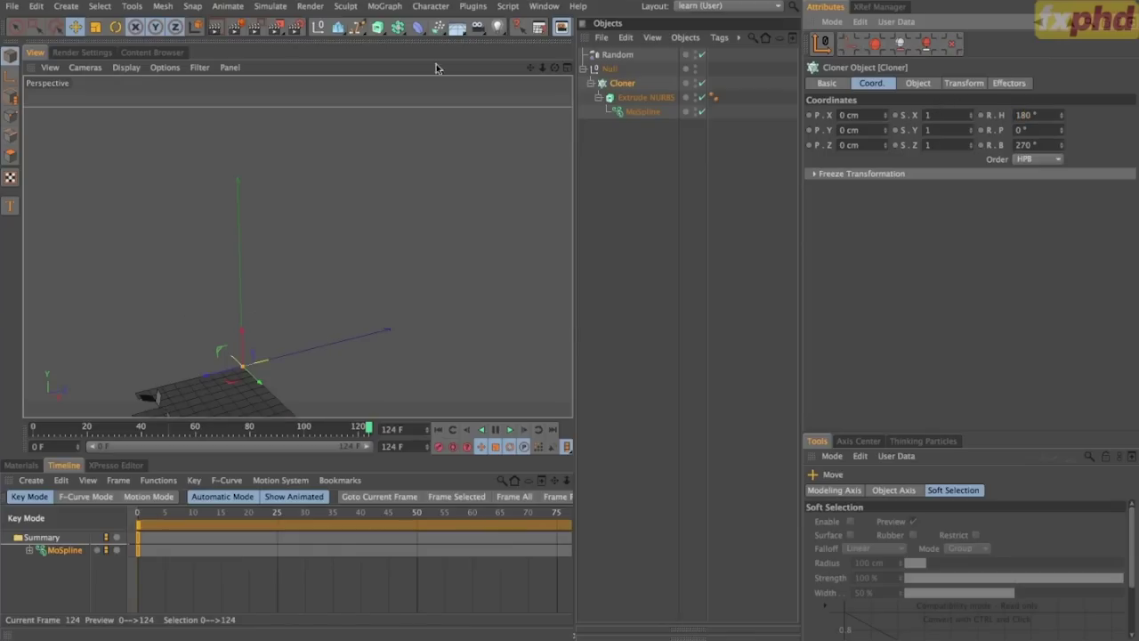
{"action": "mouse_move", "coordinate": [267, 267]}
{"action": "left_mouse_down", "text": "alt"}
{"action": "mouse_move", "coordinate": [249, 300]}
{"action": "mouse_move", "coordinate": [277, 225]}
{"action": "mouse_move", "coordinate": [351, 312]}
{"action": "mouse_move", "coordinate": [285, 252]}
{"action": "mouse_move", "coordinate": [305, 256]}
{"action": "mouse_move", "coordinate": [299, 275]}
{"action": "mouse_move", "coordinate": [296, 251]}
{"action": "left_mouse_up", "text": "alt"}
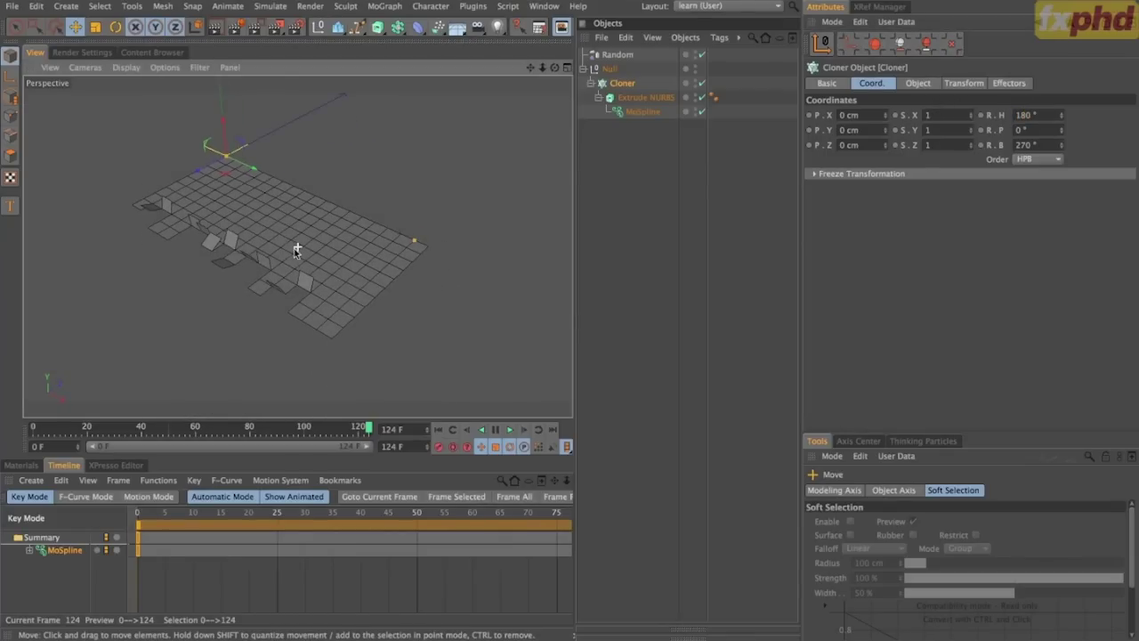
Play the animation of the flat panel wall from the start and return to frame 0.
{"action": "left_click", "coordinate": [438, 429]}
{"action": "left_click", "coordinate": [510, 429]}
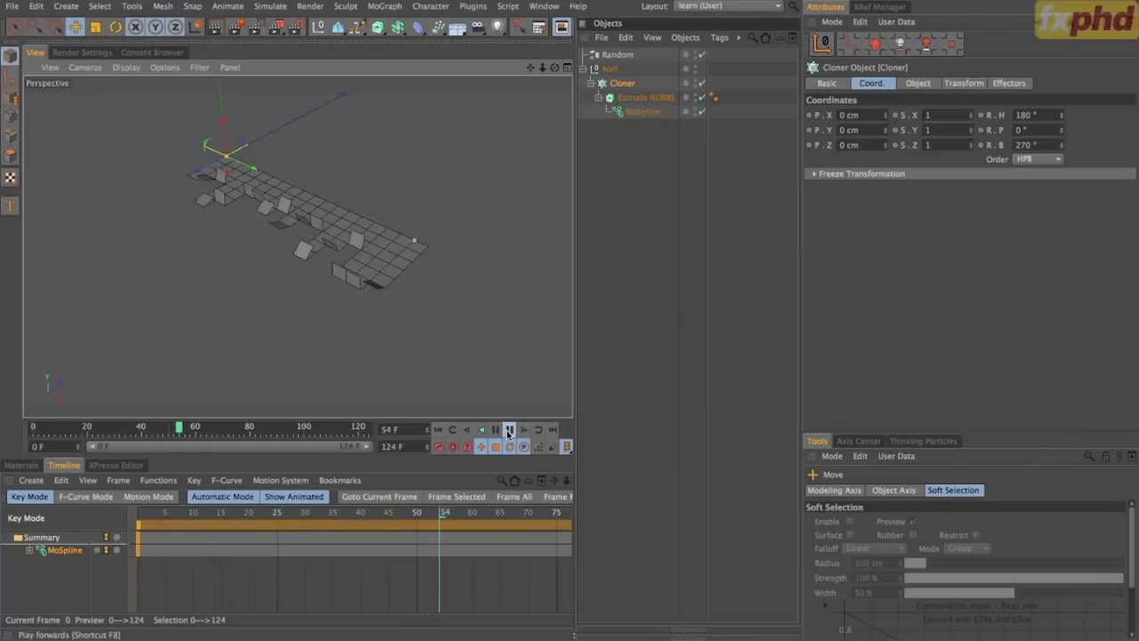
{"action": "left_click", "coordinate": [509, 430]}
{"action": "left_click", "coordinate": [438, 429]}
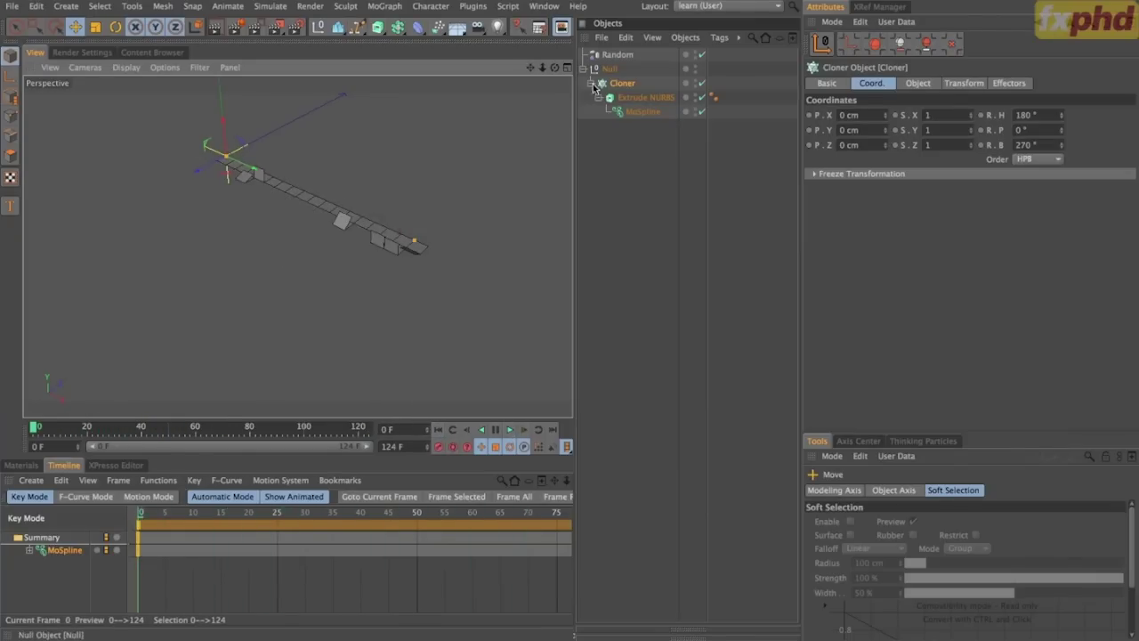
Add a Bend deformer inside the Null above the Cloner and set its Strength to 360°.
{"action": "left_click", "coordinate": [610, 69]}
{"action": "left_click_drag", "start_coordinate": [417, 29], "coordinate": [448, 46]}
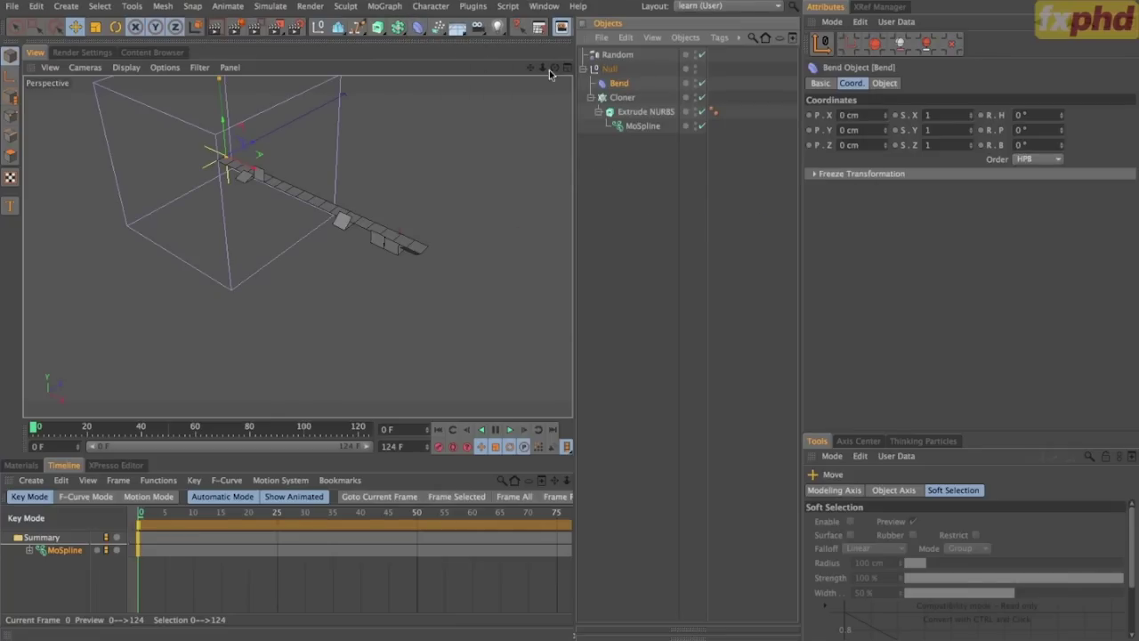
{"action": "left_click", "coordinate": [885, 84]}
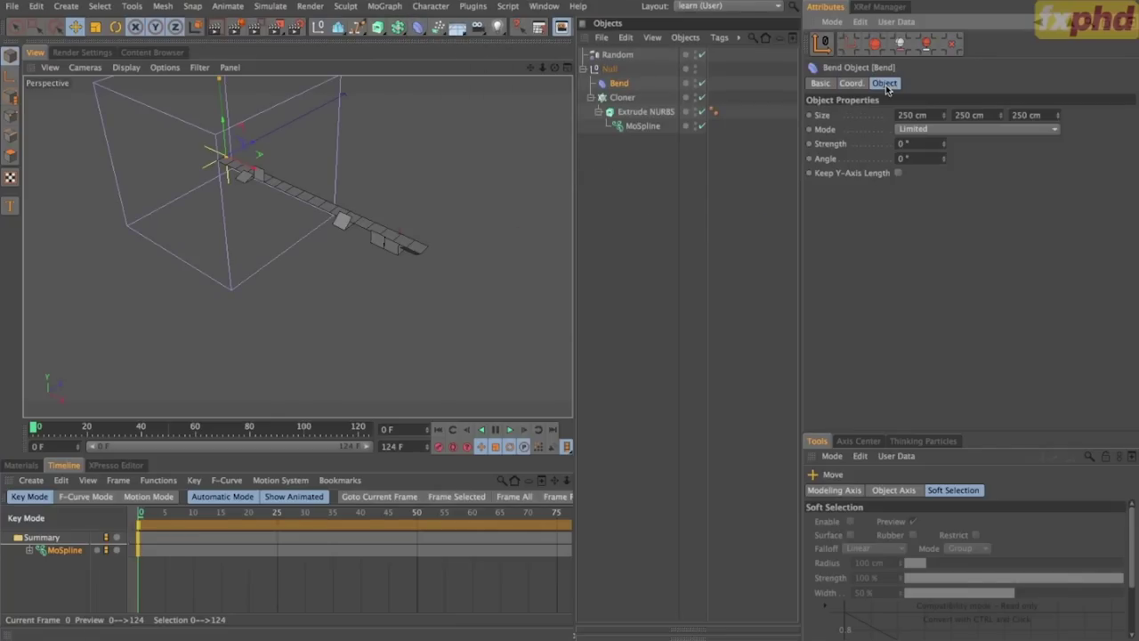
{"action": "left_click", "coordinate": [926, 143]}
{"action": "type", "text": "360"}
{"action": "key", "text": "Return"}
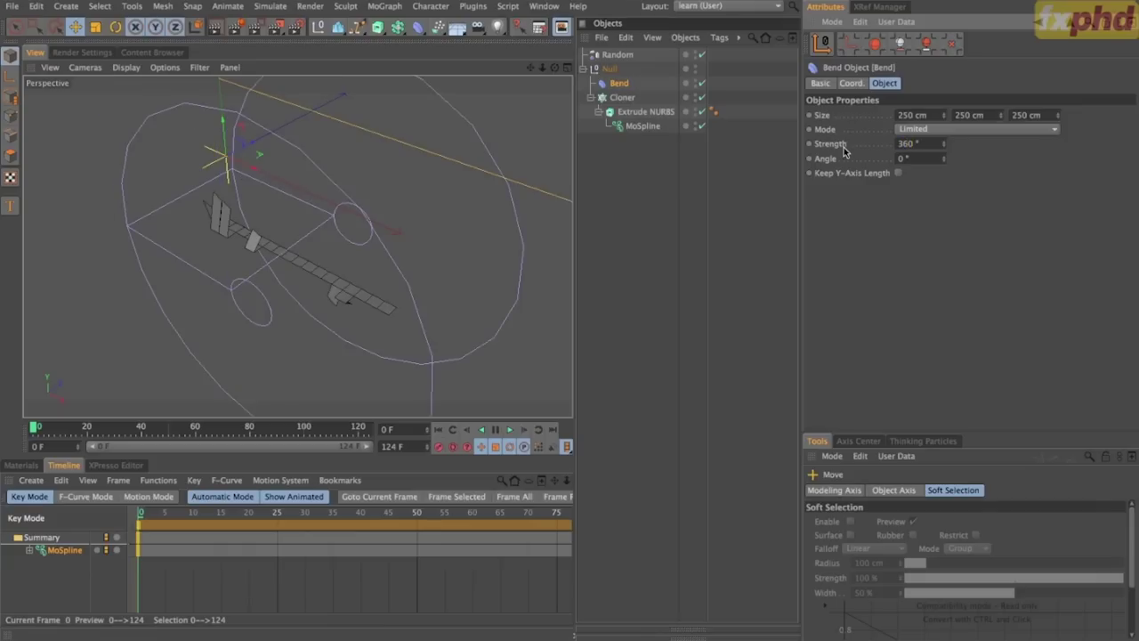
Rotate the Bend deformer 90° in pitch (R.P).
{"action": "left_click", "coordinate": [851, 83]}
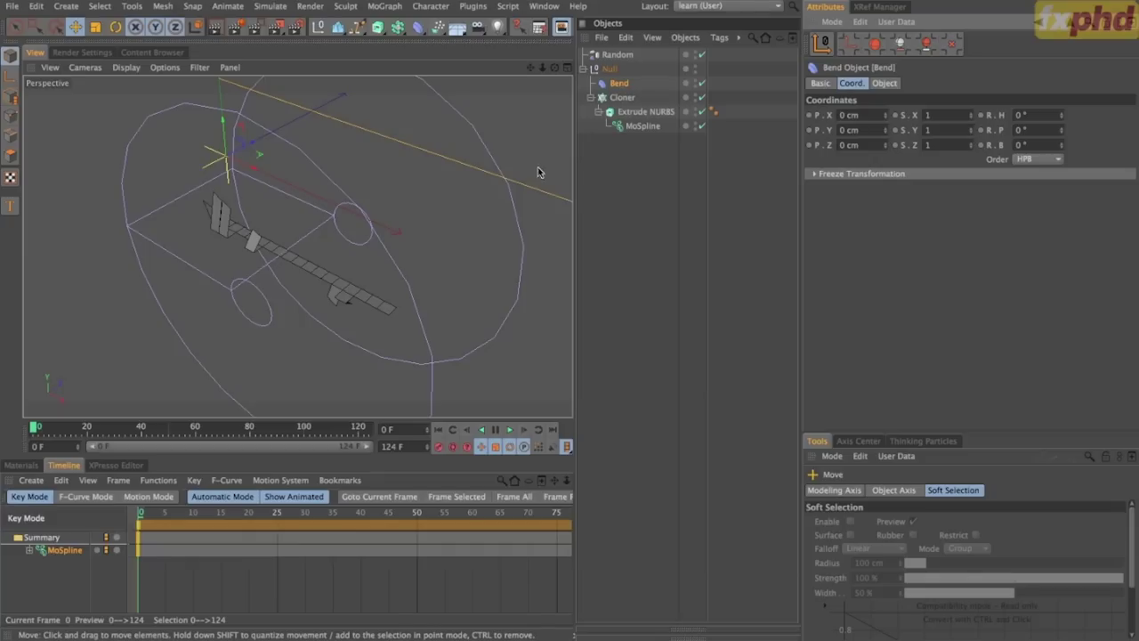
{"action": "key", "text": "r"}
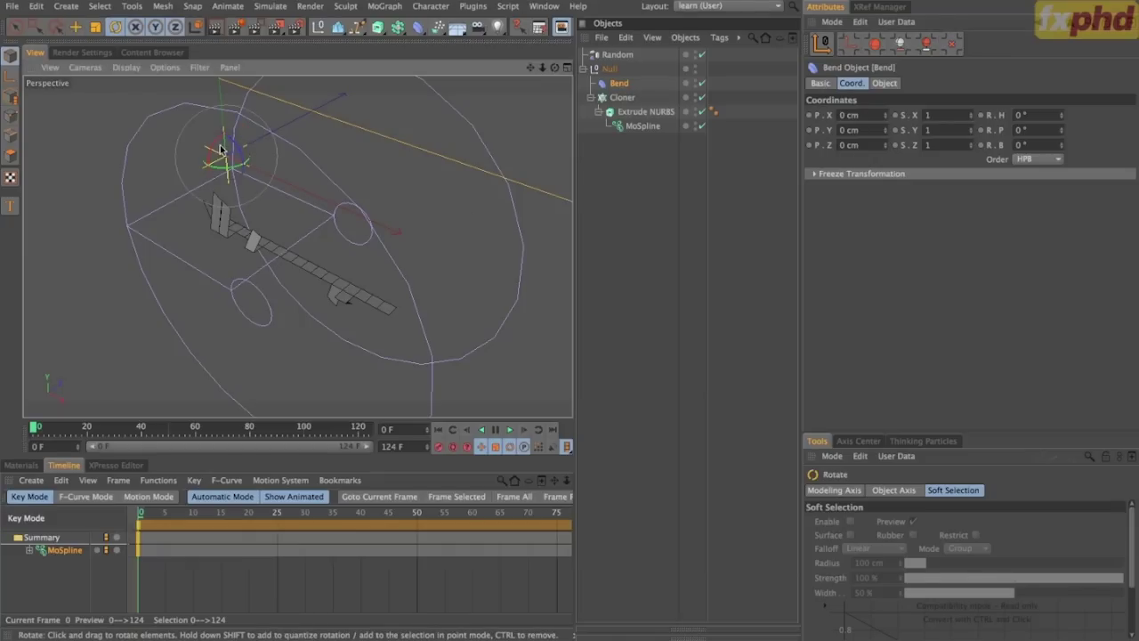
{"action": "left_click_drag", "start_coordinate": [222, 148], "coordinate": [211, 179]}
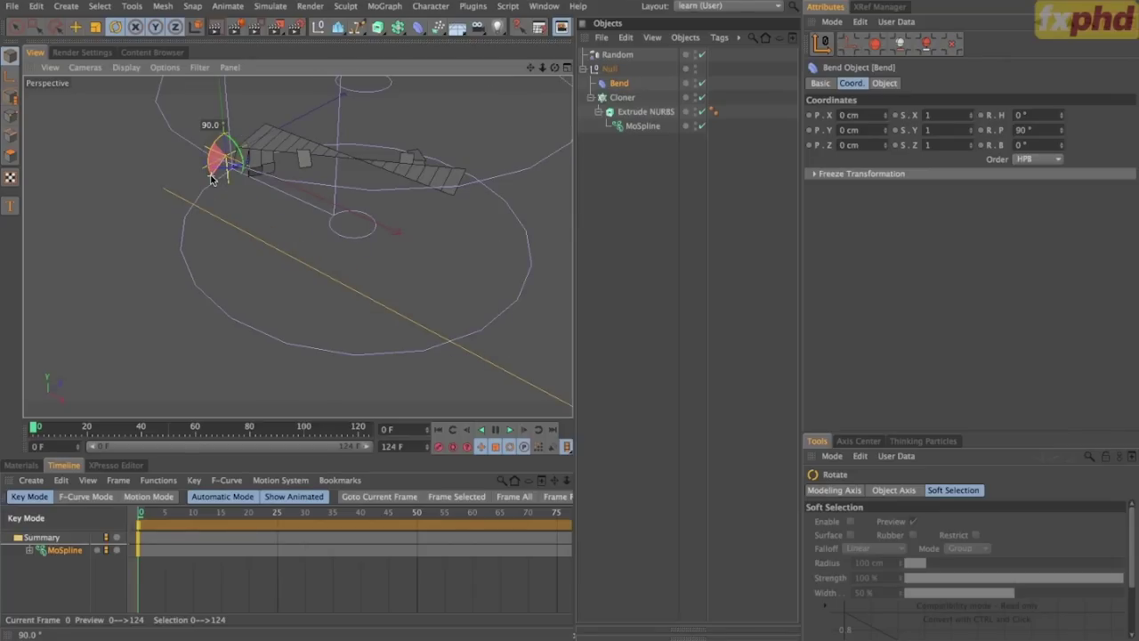
{"action": "left_click_drag", "start_coordinate": [211, 179], "coordinate": [211, 179]}
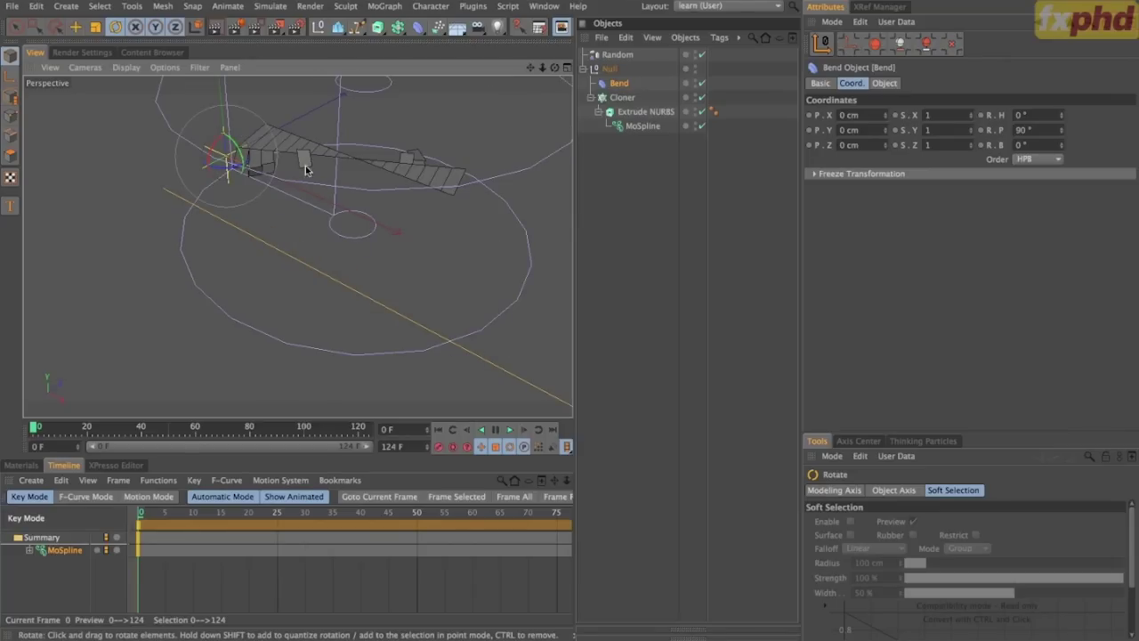
{"action": "left_click_drag", "start_coordinate": [361, 148], "coordinate": [381, 324], "text": "alt"}
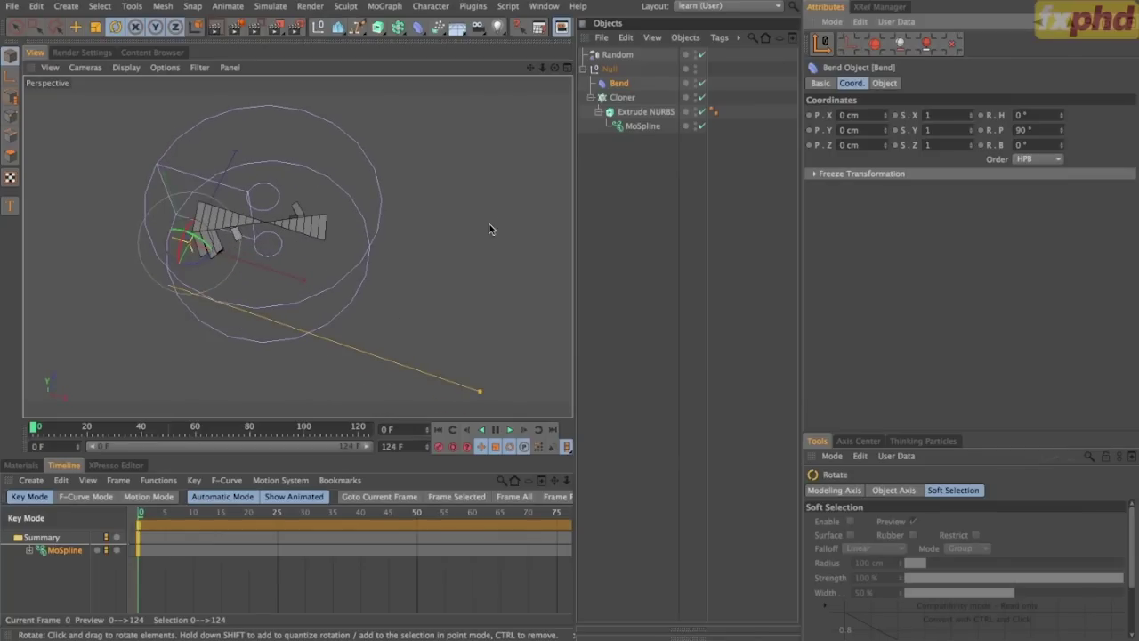
Reduce the Bend deformer's first Size value to 0 cm, undoing the trial change to the third one.
{"action": "left_click", "coordinate": [885, 84]}
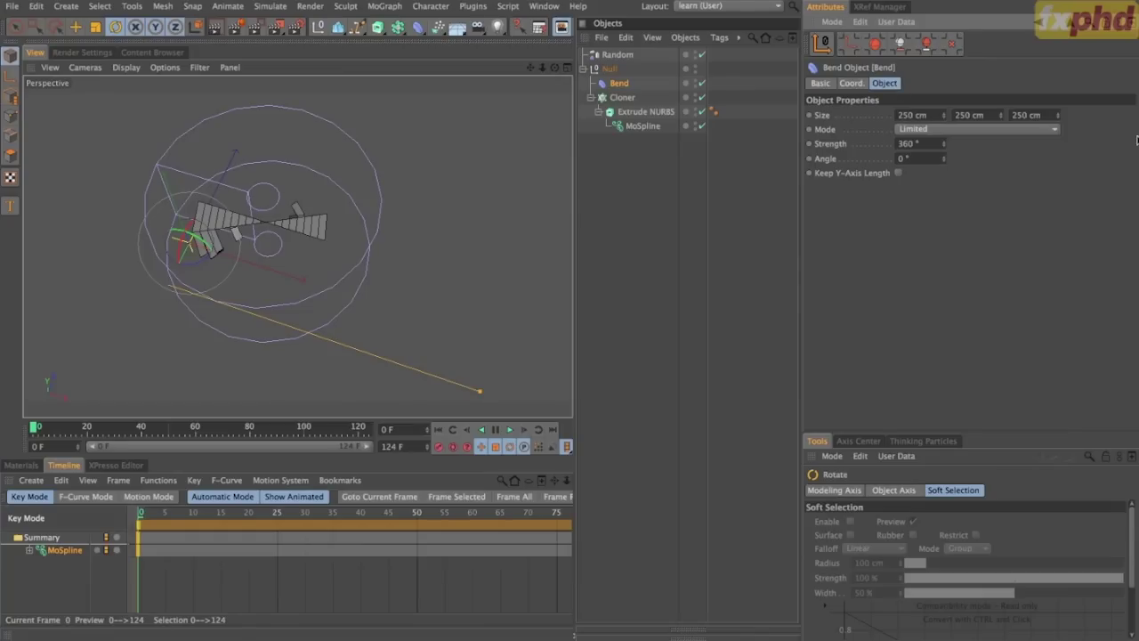
{"action": "left_click_drag", "start_coordinate": [1057, 115], "coordinate": [974, 107]}
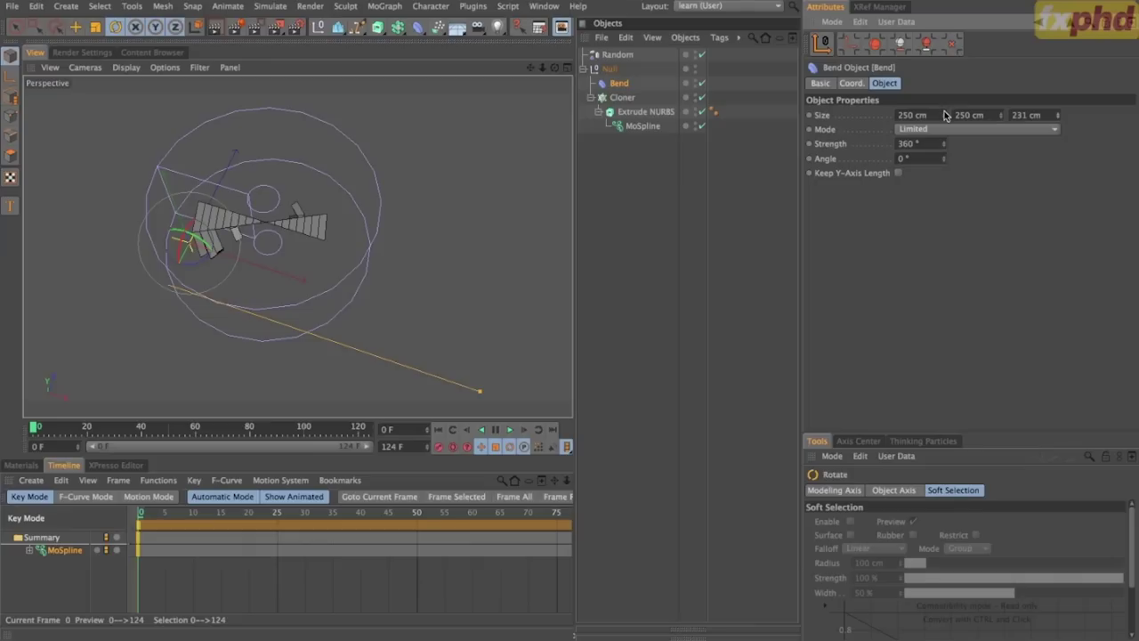
{"action": "key", "text": "ctrl+z"}
{"action": "left_click_drag", "start_coordinate": [945, 120], "coordinate": [761, 127]}
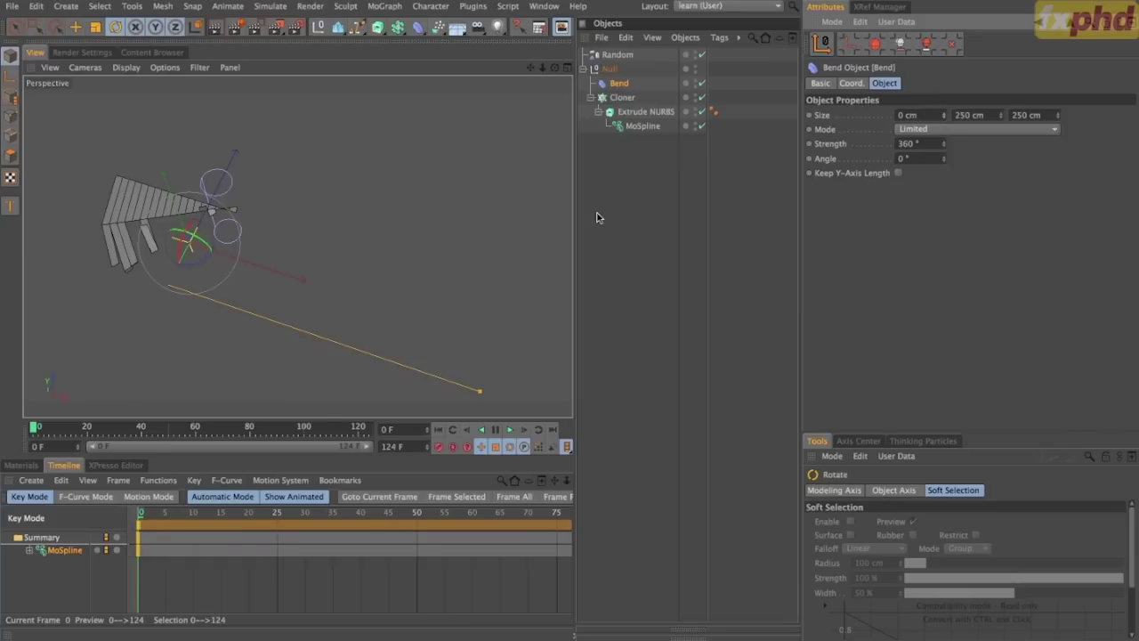
Move the Bend deformer along its green axis so the wall curls into a closed ring at frame 124, scrubbing the animation to check.
{"action": "key", "text": "e"}
{"action": "left_click_drag", "start_coordinate": [224, 253], "coordinate": [217, 312]}
{"action": "left_click", "coordinate": [552, 430]}
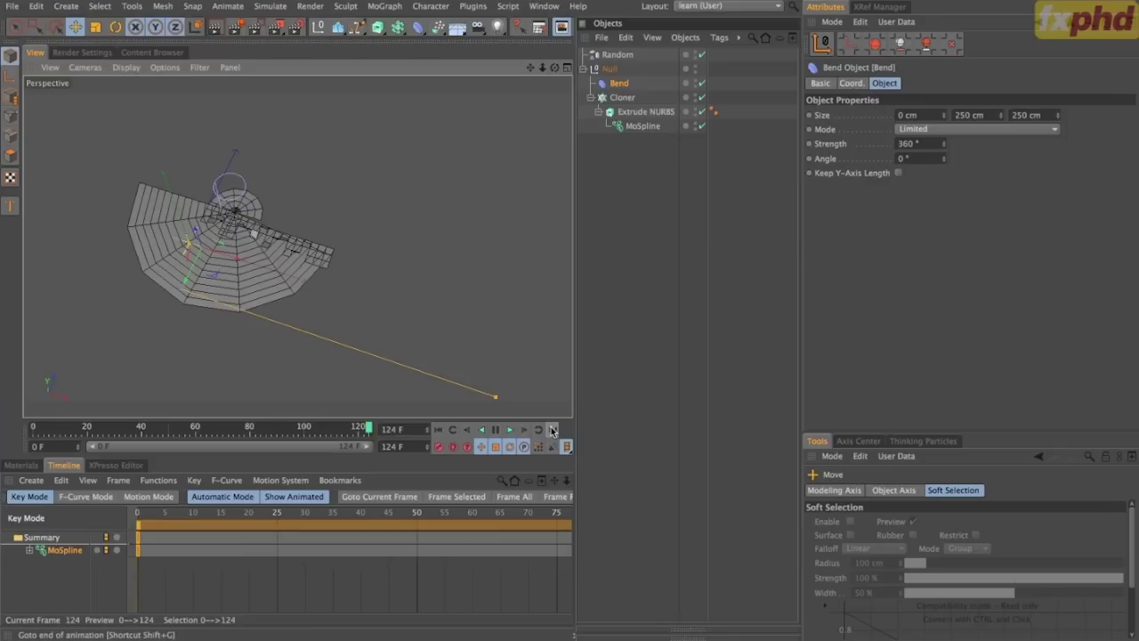
{"action": "left_click_drag", "start_coordinate": [221, 253], "coordinate": [216, 296]}
{"action": "left_click_drag", "start_coordinate": [366, 425], "coordinate": [281, 427]}
{"action": "left_click_drag", "start_coordinate": [207, 418], "coordinate": [377, 455]}
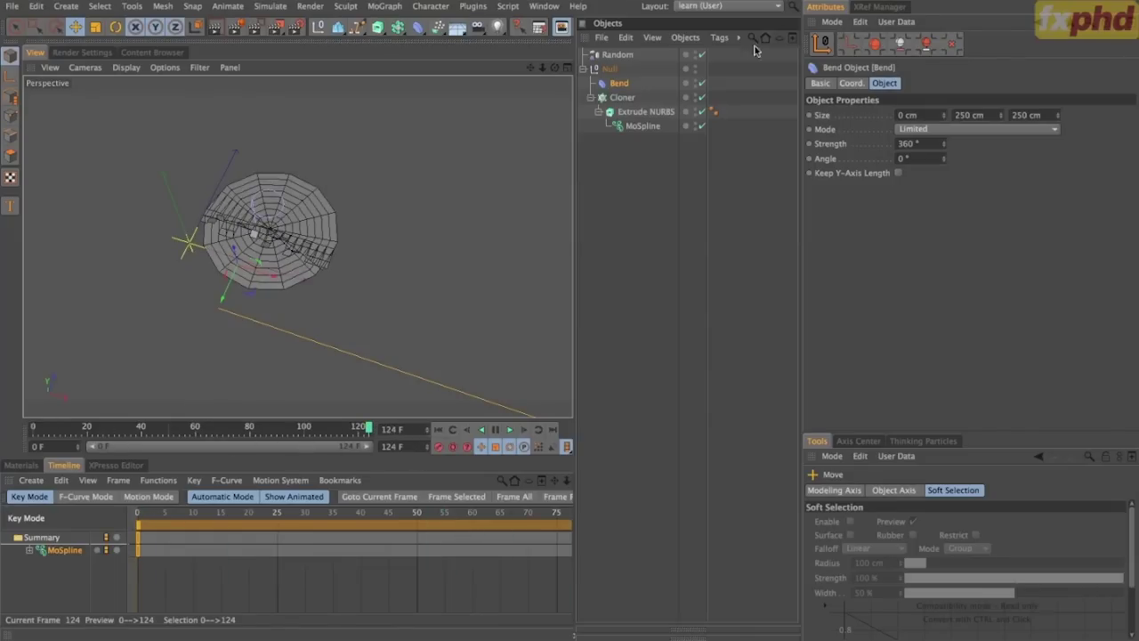
Rotate the Bend deformer 90° in bank (R.B) and move it closer to the centre of the curled panels.
{"action": "left_click", "coordinate": [850, 82]}
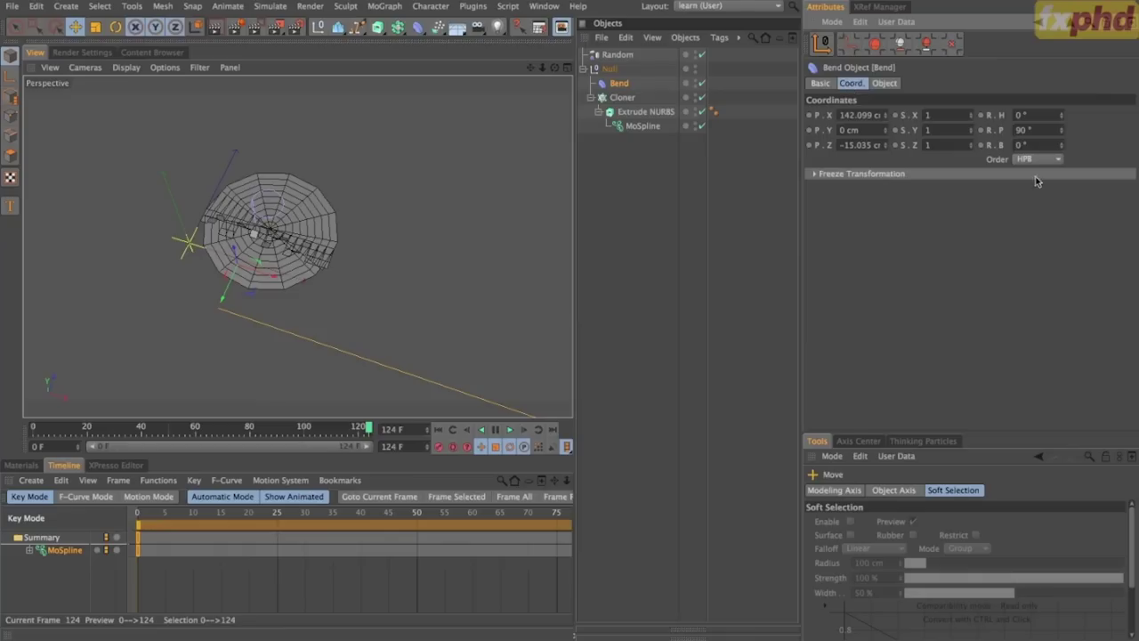
{"action": "key", "text": "Return"}
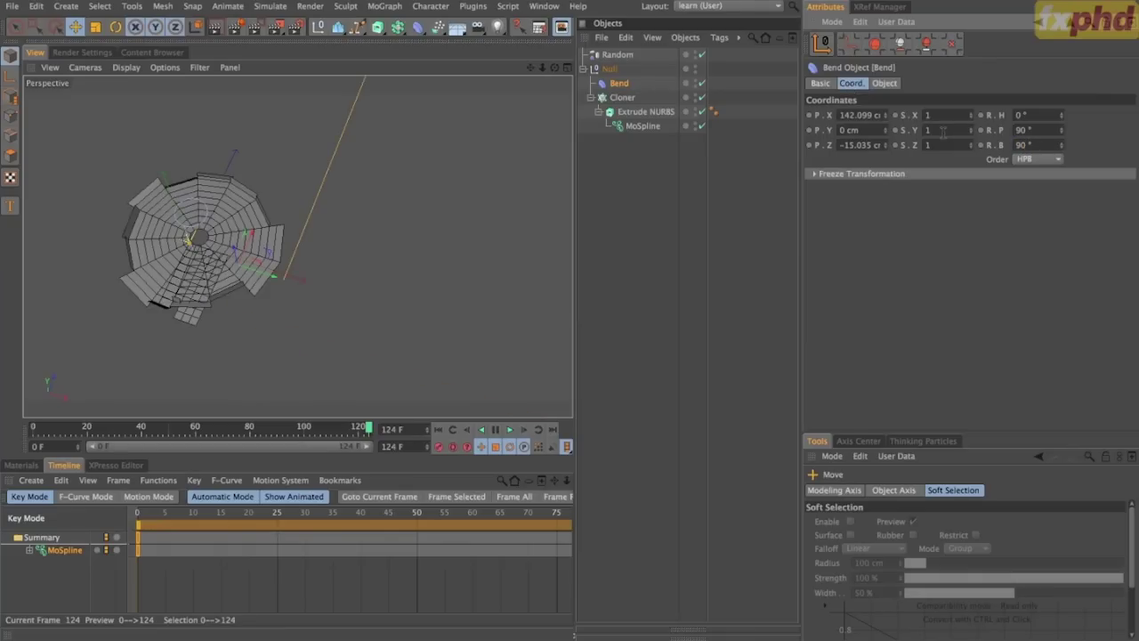
{"action": "left_click_drag", "start_coordinate": [273, 278], "coordinate": [261, 319]}
{"action": "left_click_drag", "start_coordinate": [254, 237], "coordinate": [280, 285]}
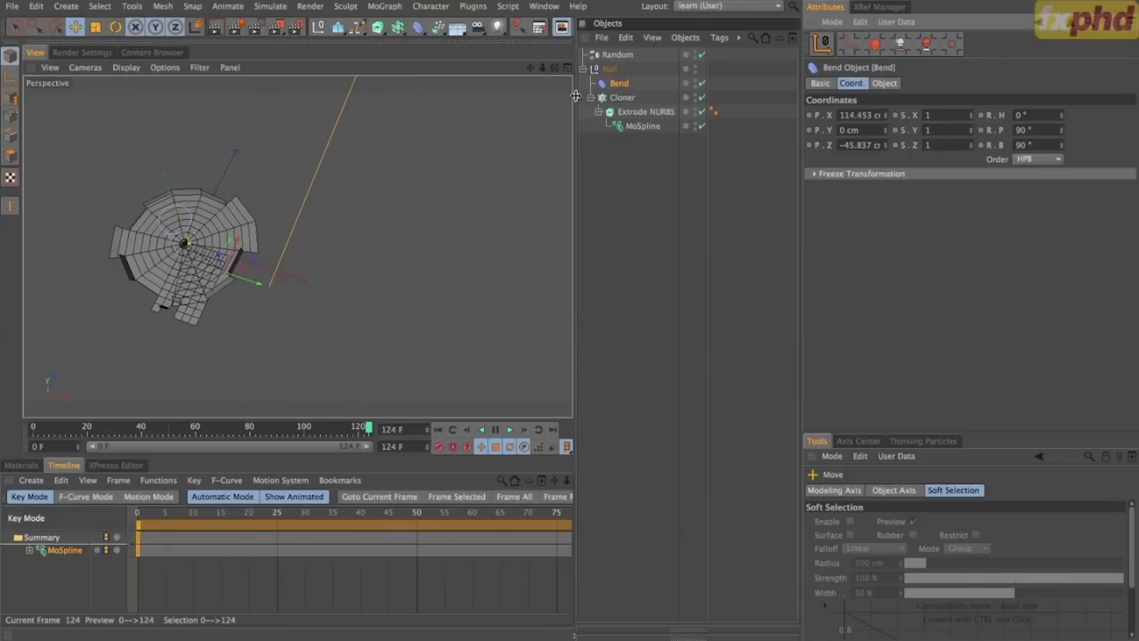
Set the Bend deformer's second Size value to 360 cm, repositioning the deformer while trying out larger sizes.
{"action": "left_click", "coordinate": [890, 83]}
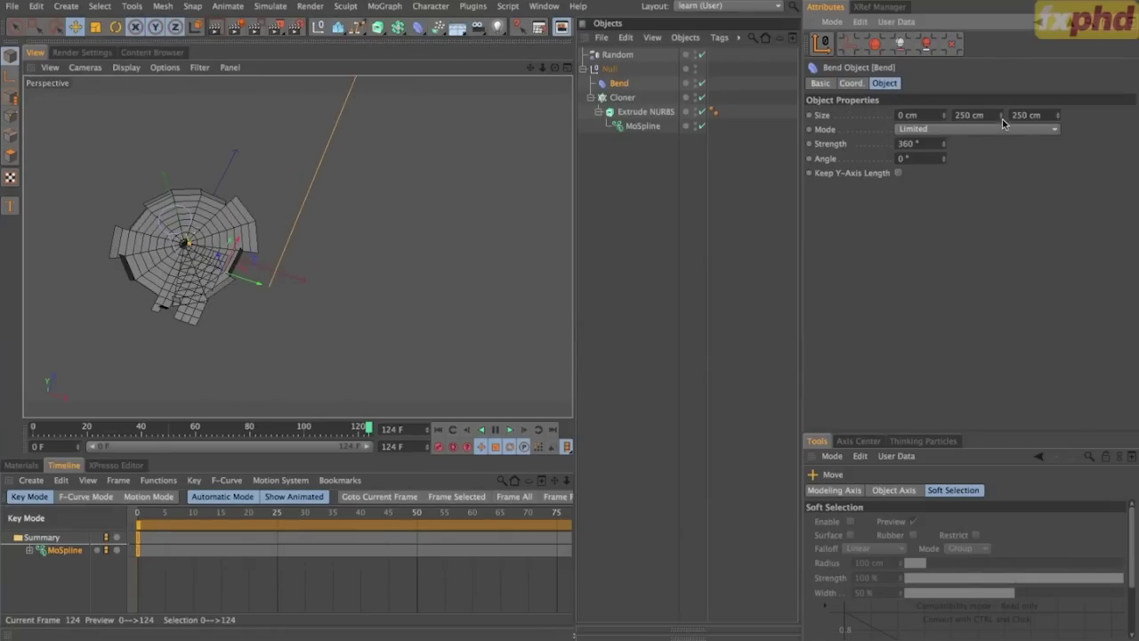
{"action": "left_click_drag", "start_coordinate": [1003, 120], "coordinate": [1004, 7]}
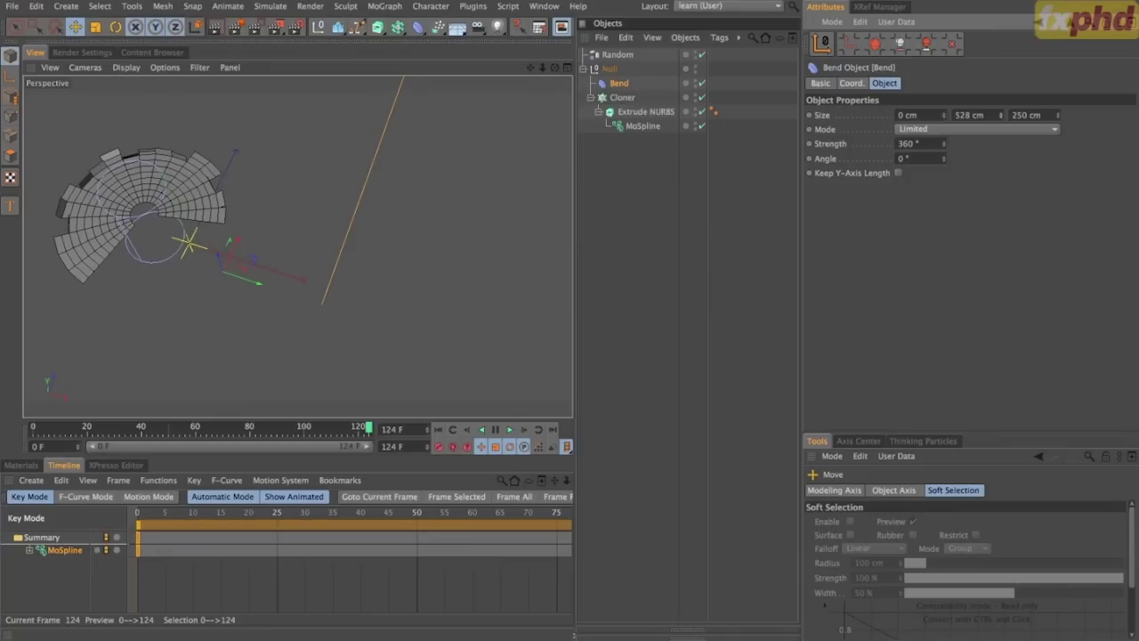
{"action": "mouse_move", "coordinate": [258, 282]}
{"action": "left_mouse_down"}
{"action": "mouse_move", "coordinate": [288, 297]}
{"action": "mouse_move", "coordinate": [271, 294]}
{"action": "left_mouse_up"}
{"action": "left_click_drag", "start_coordinate": [252, 250], "coordinate": [260, 258]}
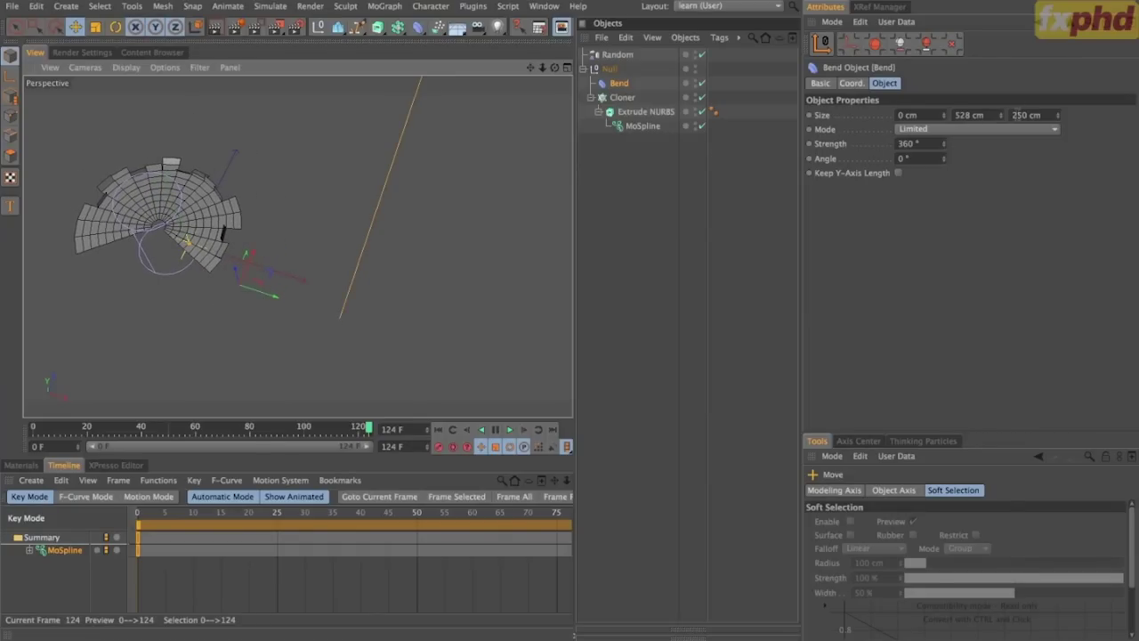
{"action": "left_click_drag", "start_coordinate": [1003, 116], "coordinate": [1003, 143]}
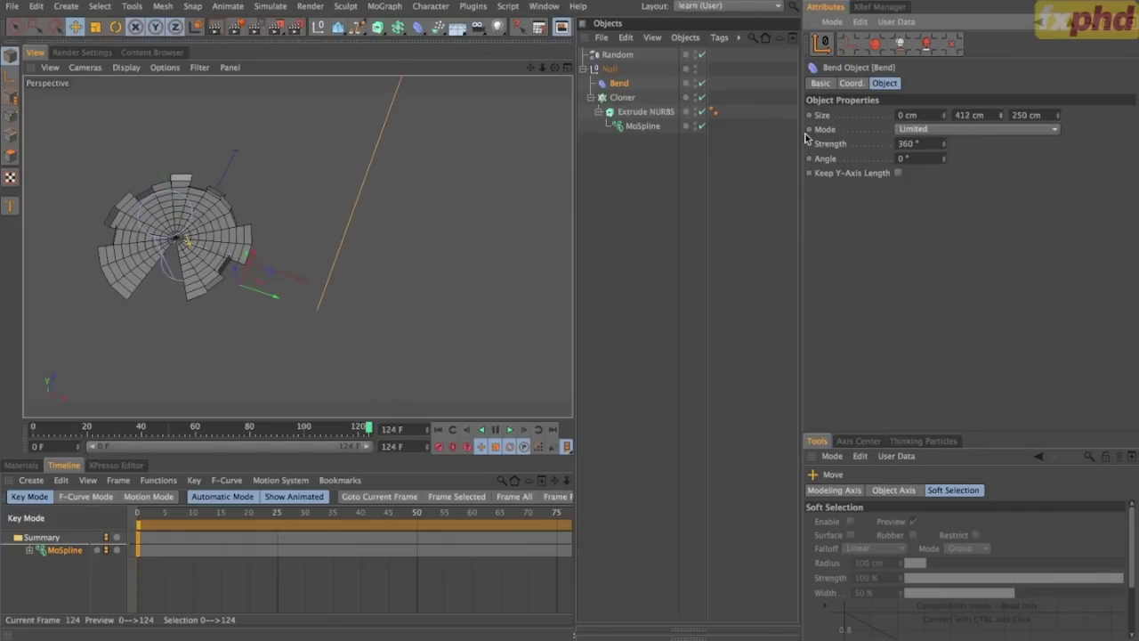
{"action": "left_click_drag", "start_coordinate": [982, 116], "coordinate": [840, 106]}
{"action": "type", "text": "360"}
{"action": "key", "text": "Return"}
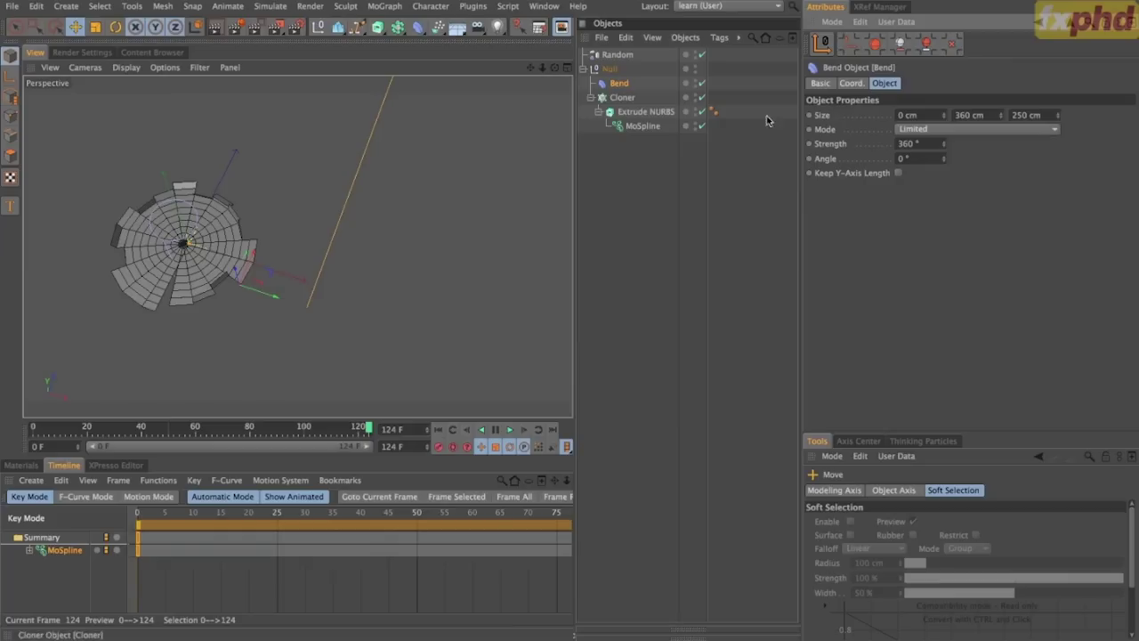
Move the Bend deformer to widen the hole at the ring's centre and scrub the animation to check.
{"action": "left_click_drag", "start_coordinate": [258, 257], "coordinate": [284, 285]}
{"action": "left_click_drag", "start_coordinate": [204, 273], "coordinate": [143, 221], "text": "alt"}
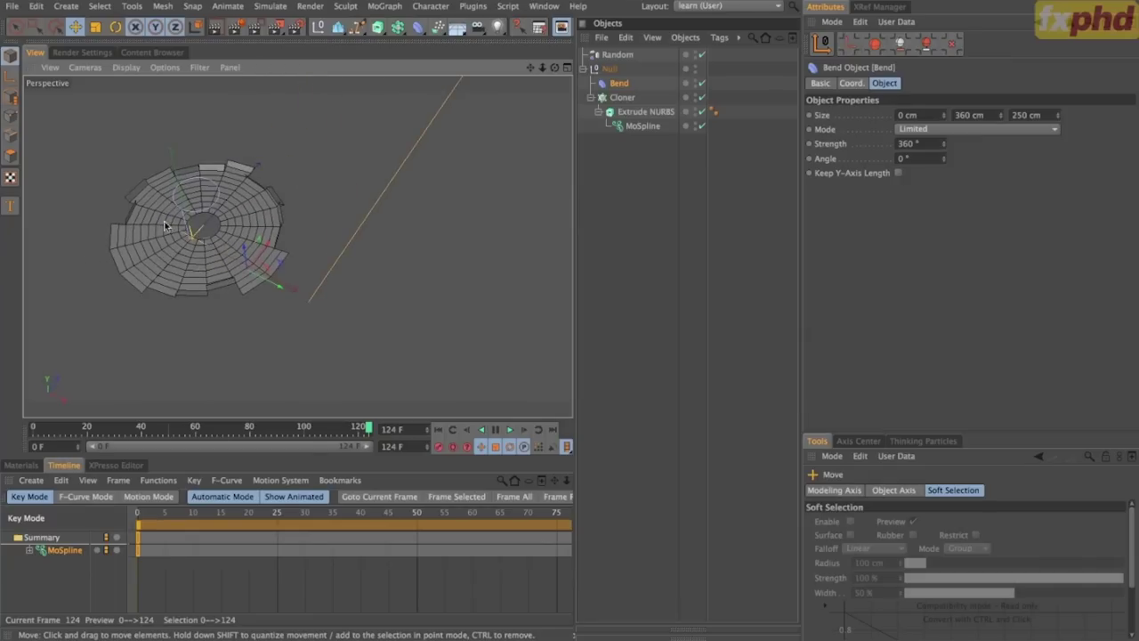
{"action": "left_click_drag", "start_coordinate": [356, 429], "coordinate": [394, 436]}
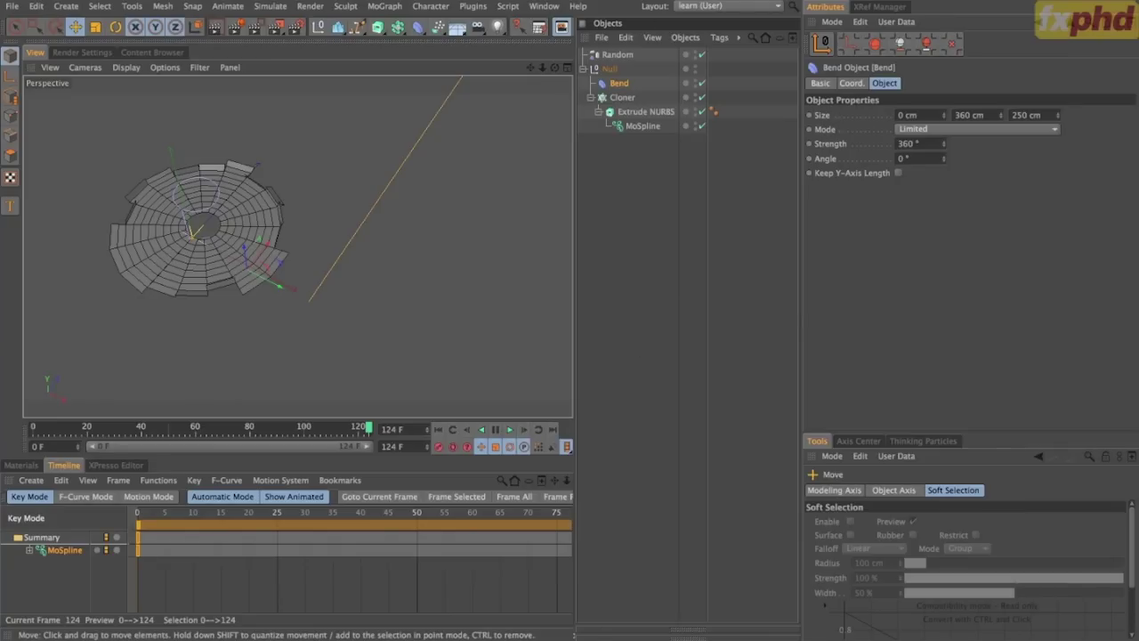
{"action": "left_click_drag", "start_coordinate": [529, 71], "coordinate": [555, 70]}
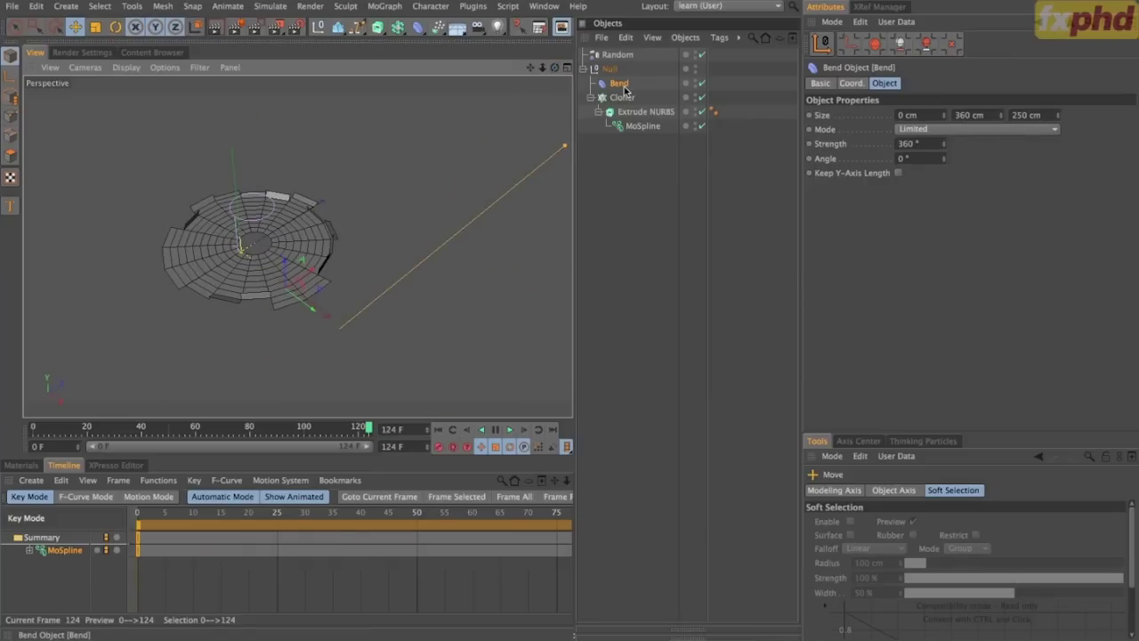
Delete the Bend deformer and switch the Cloner's Mode to Radial.
{"action": "key", "text": "Delete"}
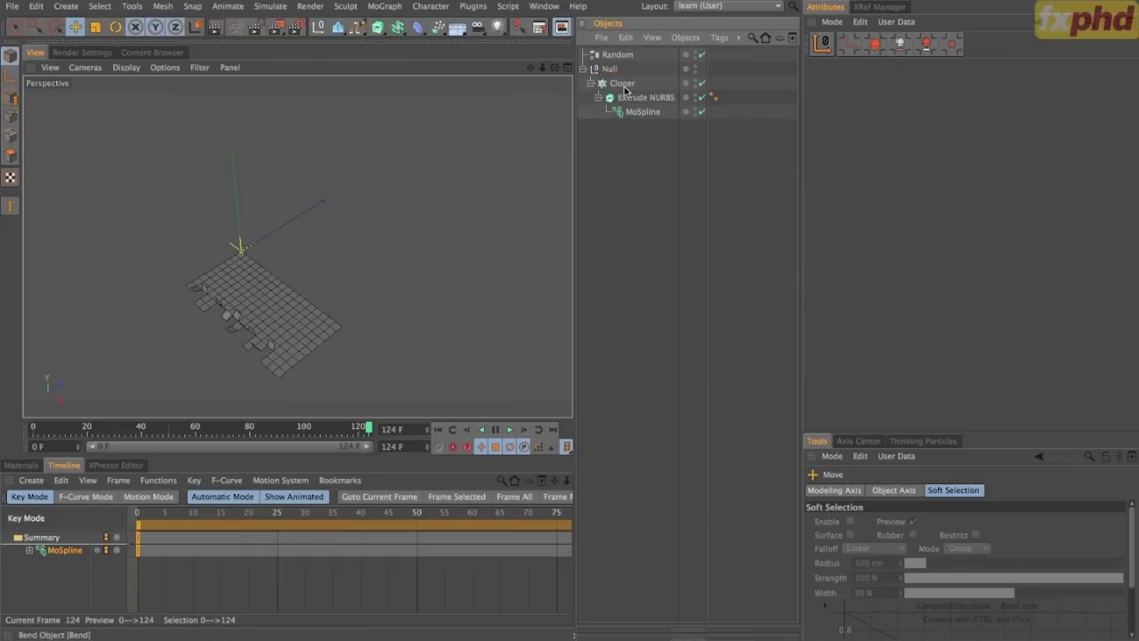
{"action": "left_click", "coordinate": [624, 84]}
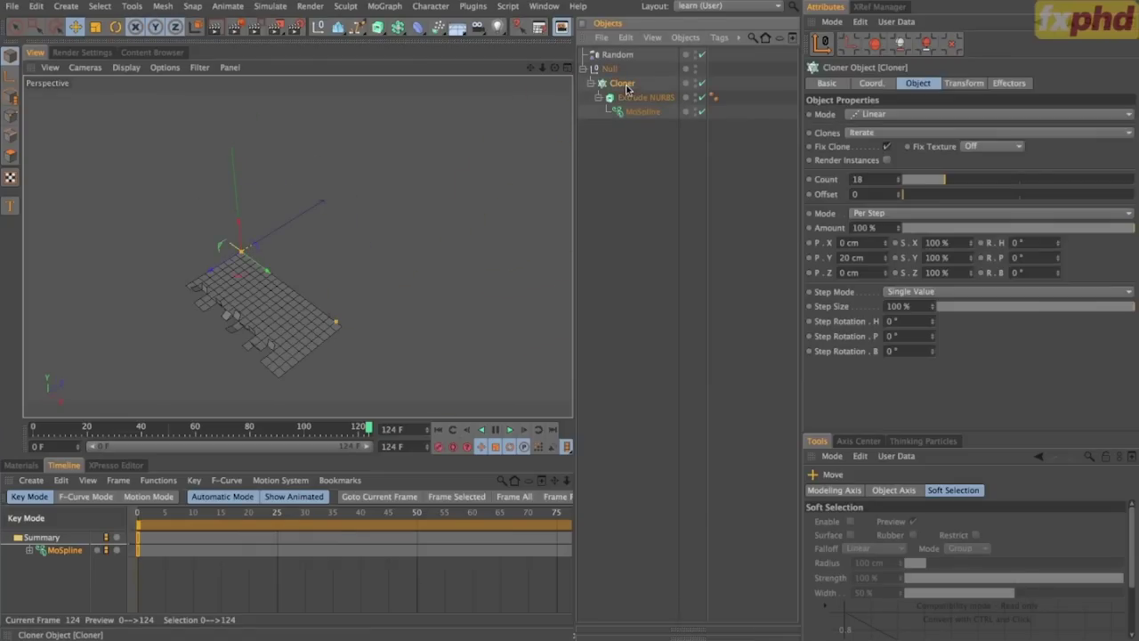
{"action": "left_click", "coordinate": [882, 116]}
{"action": "left_click", "coordinate": [888, 161]}
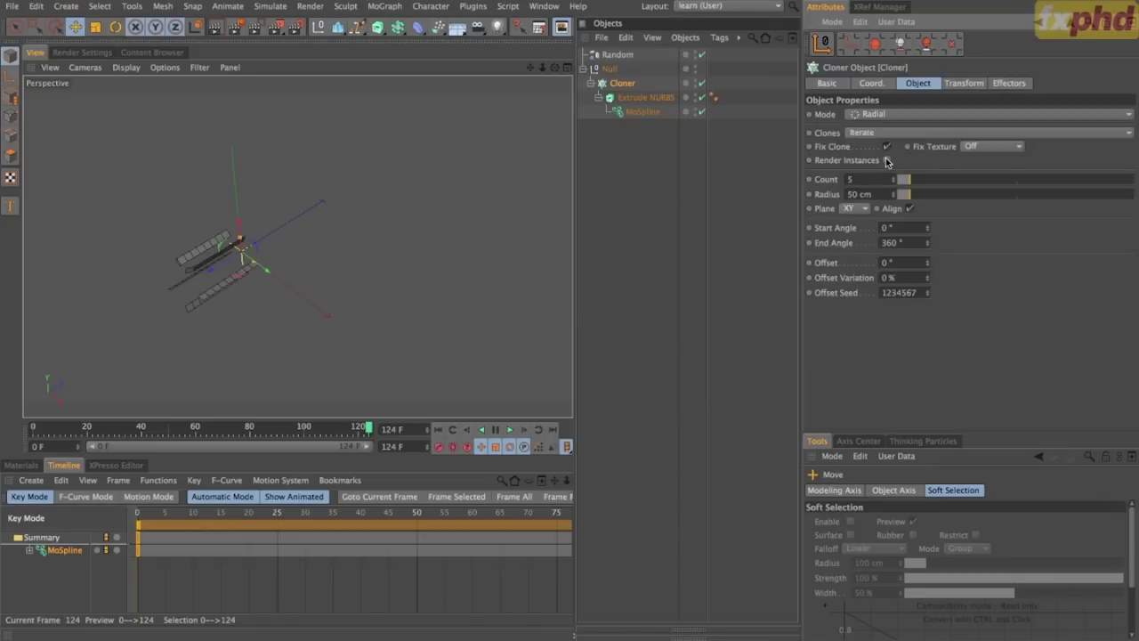
Take the Cloner out of its Null, removing the Null, and disable the Random effector.
{"action": "left_click_drag", "start_coordinate": [623, 87], "coordinate": [648, 138]}
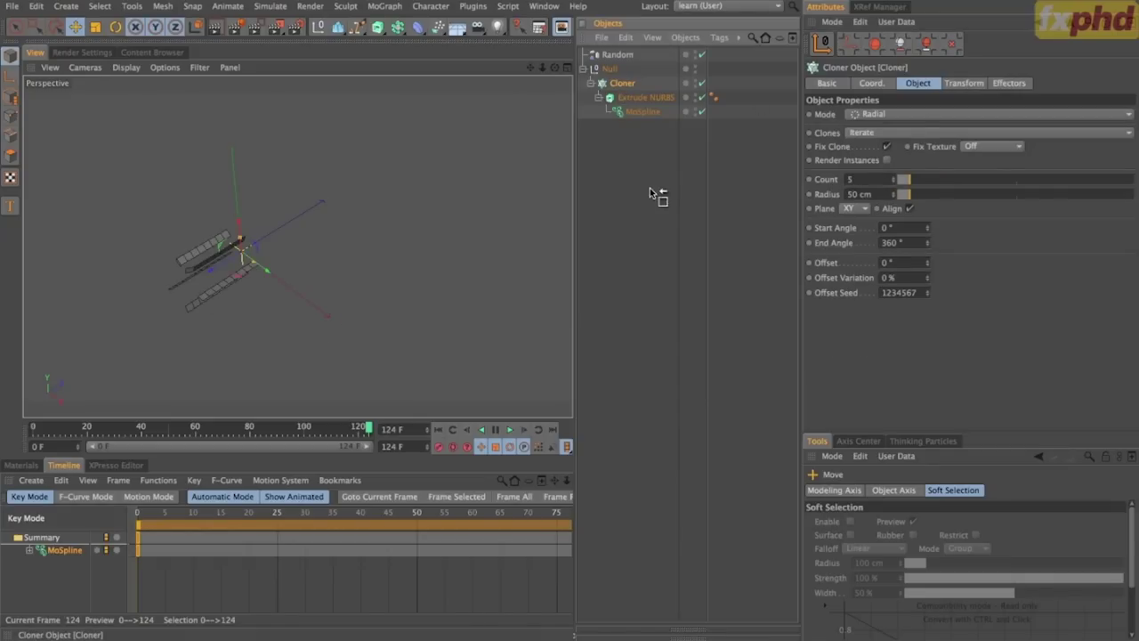
{"action": "key", "text": "ctrl+z"}
{"action": "key", "text": "ctrl+z"}
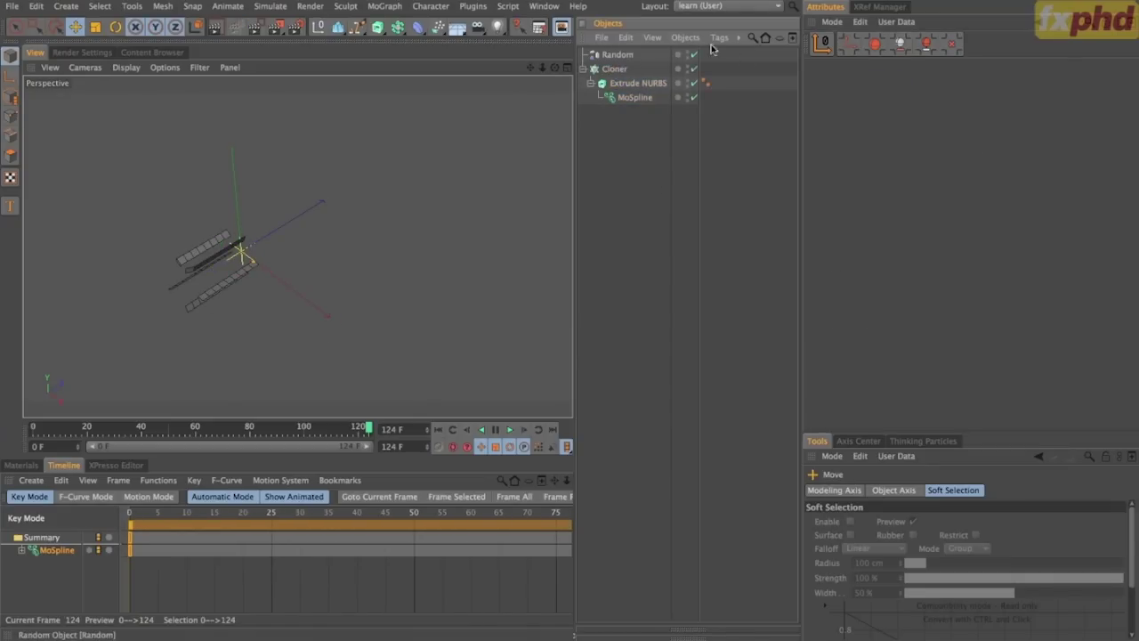
{"action": "left_click", "coordinate": [702, 70]}
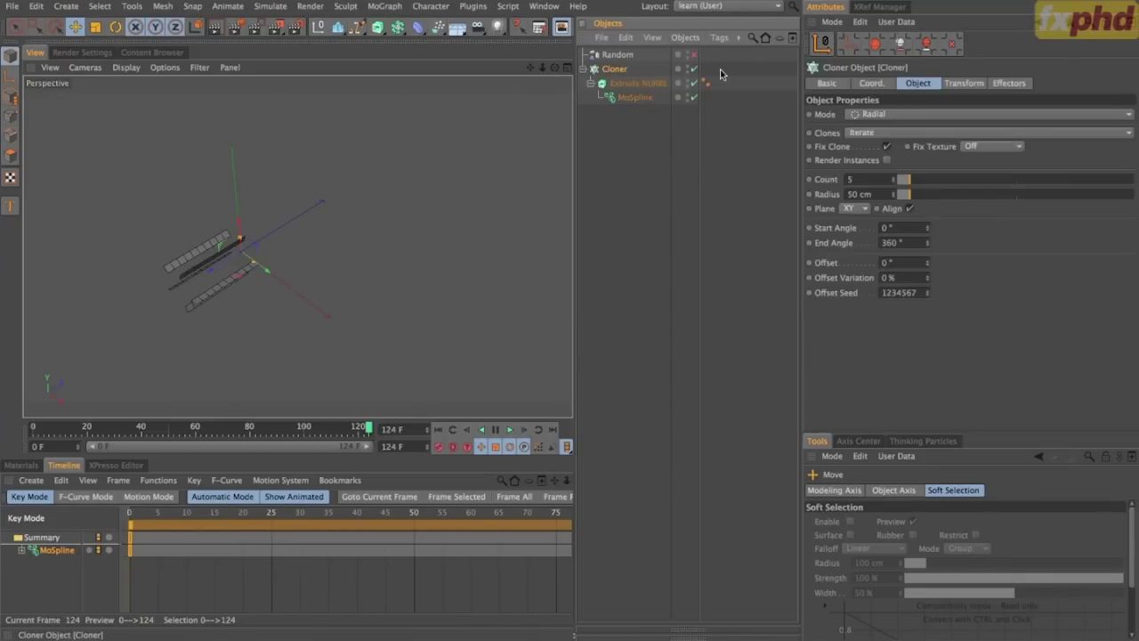
Reset the Cloner's coordinates and set its radial Plane to XZ.
{"action": "left_click", "coordinate": [826, 46]}
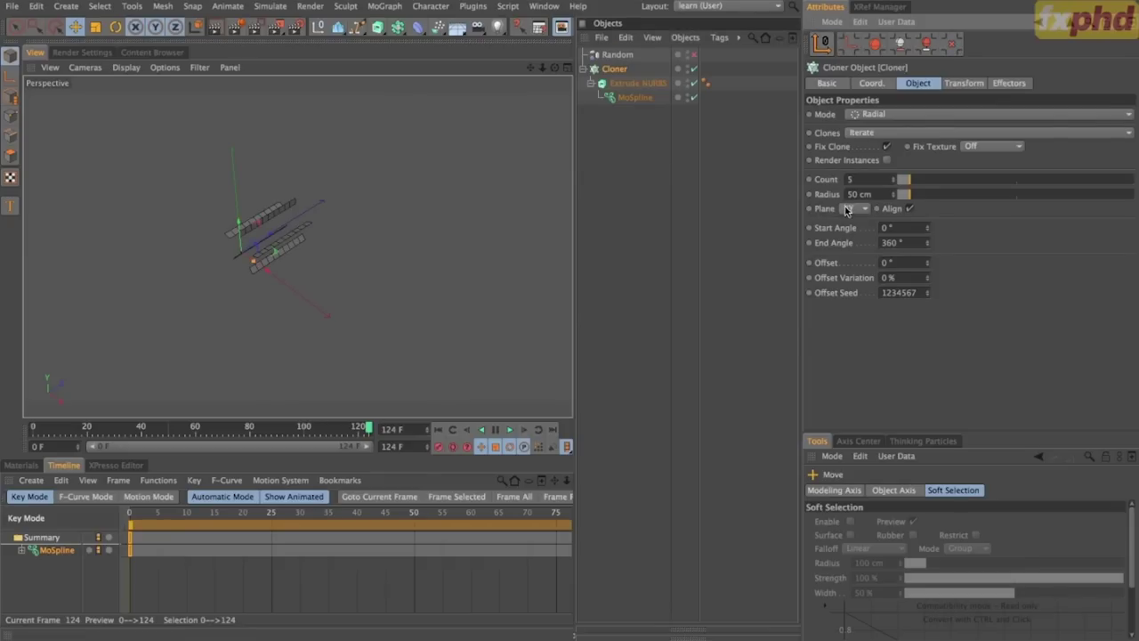
{"action": "left_click", "coordinate": [851, 252]}
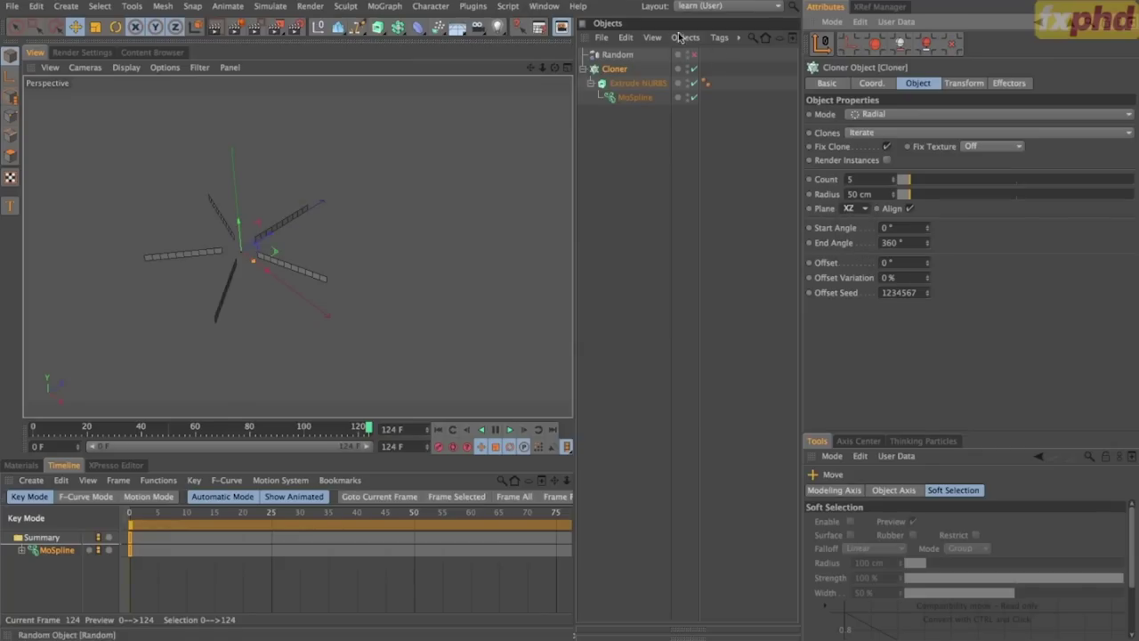
Group the Extrude NURBS under a Null inside the Cloner and set the Extrude NURBS pitch (R.P) to 90°, scrubbing to check.
{"action": "left_click", "coordinate": [637, 82]}
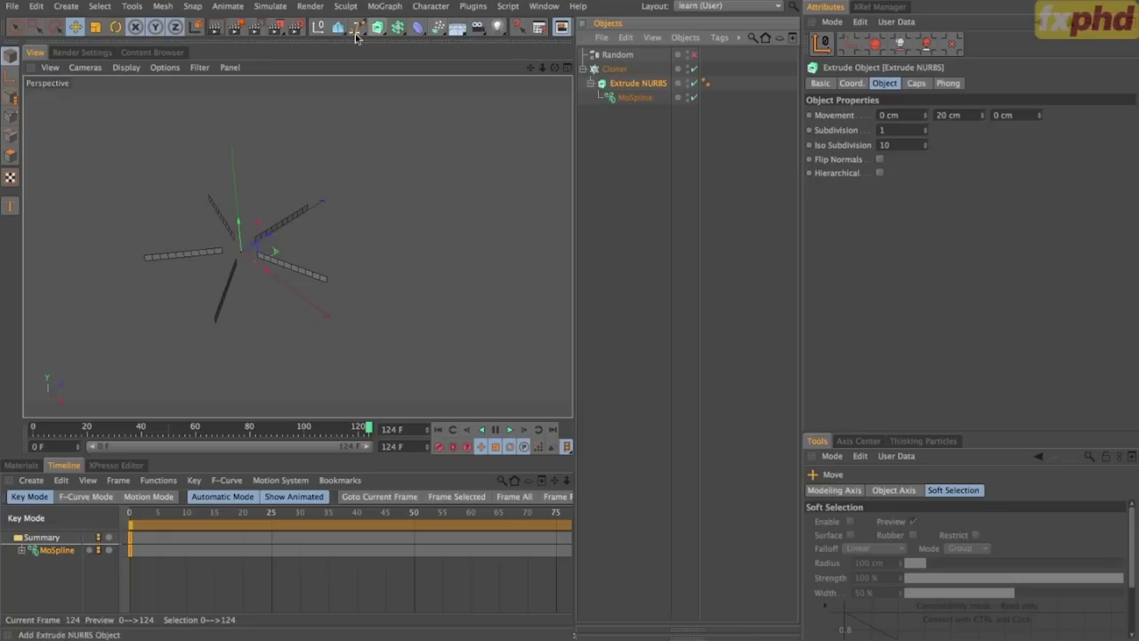
{"action": "left_click", "coordinate": [318, 27], "text": "alt"}
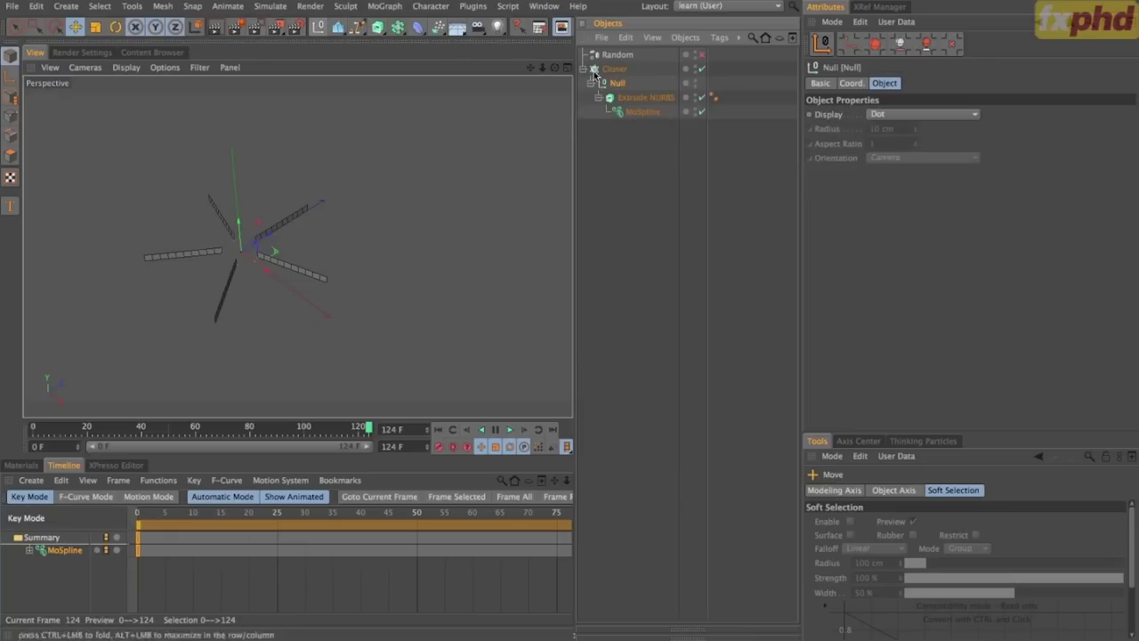
{"action": "left_click", "coordinate": [641, 100]}
{"action": "left_click", "coordinate": [852, 83]}
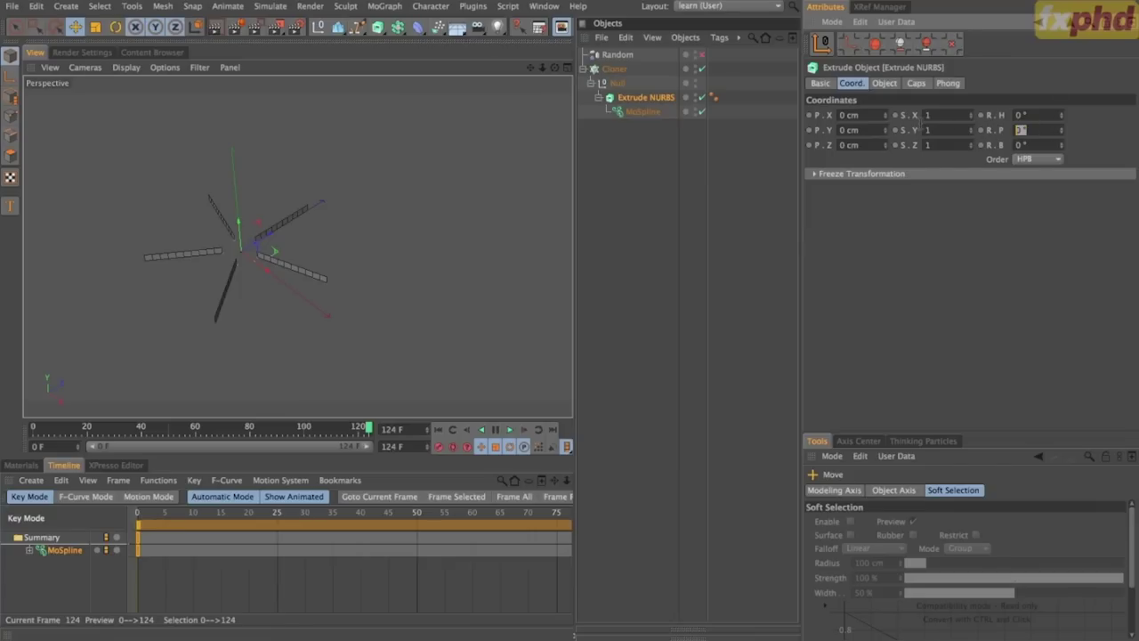
{"action": "type", "text": "90"}
{"action": "key", "text": "Return"}
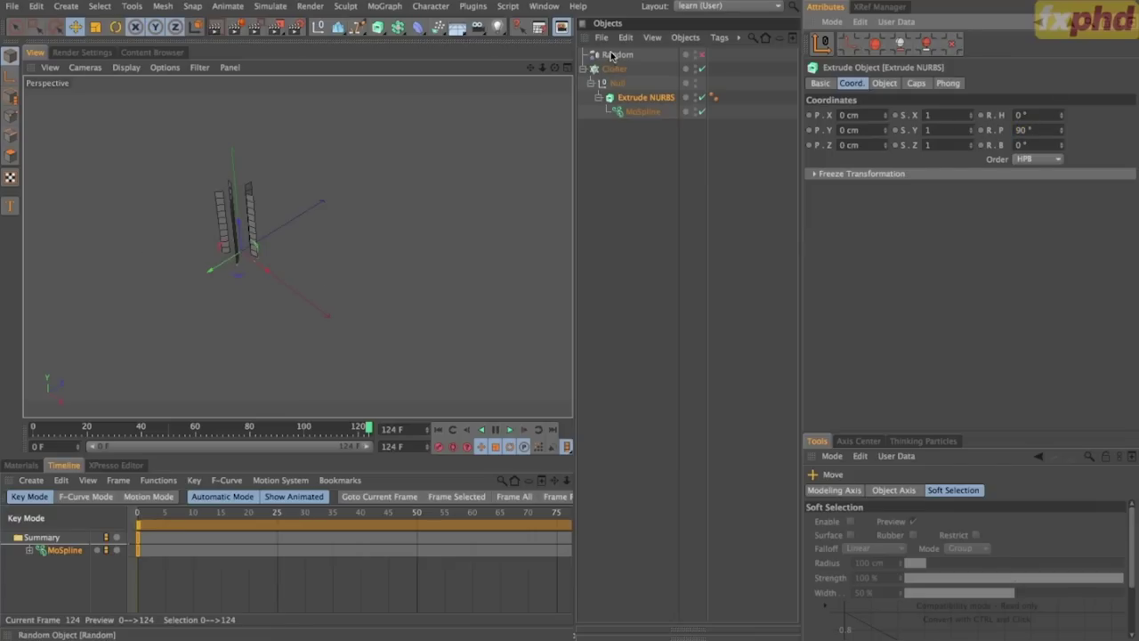
{"action": "left_click_drag", "start_coordinate": [555, 68], "coordinate": [555, 114]}
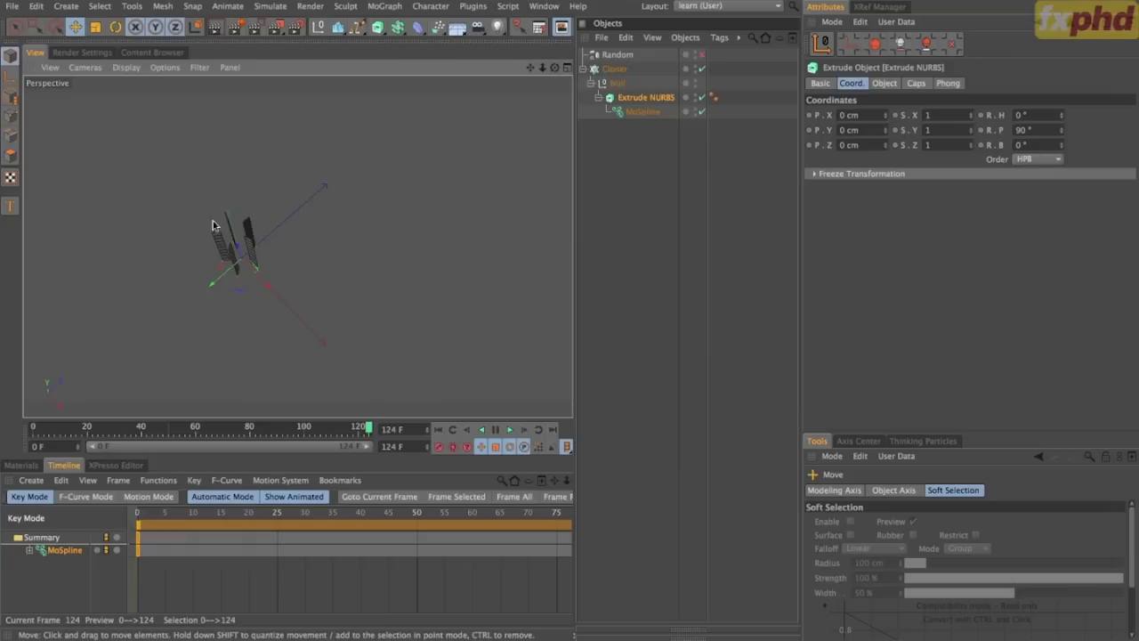
{"action": "right_click_drag", "start_coordinate": [150, 220], "coordinate": [401, 223], "text": "alt"}
{"action": "left_click_drag", "start_coordinate": [170, 254], "coordinate": [326, 230], "text": "alt"}
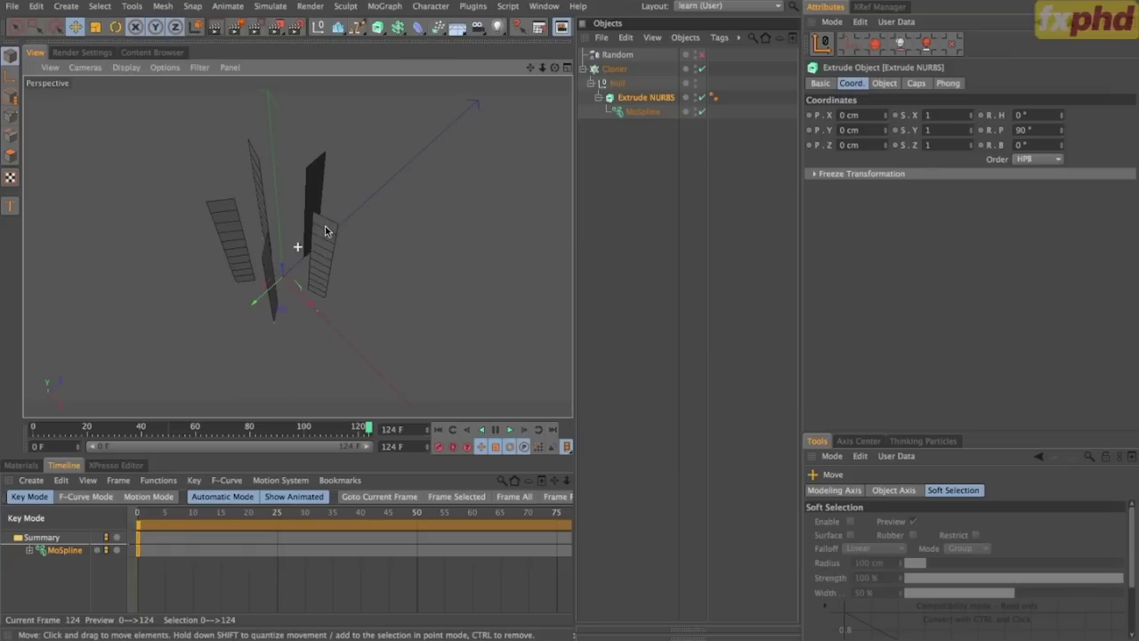
{"action": "left_click_drag", "start_coordinate": [344, 431], "coordinate": [578, 342]}
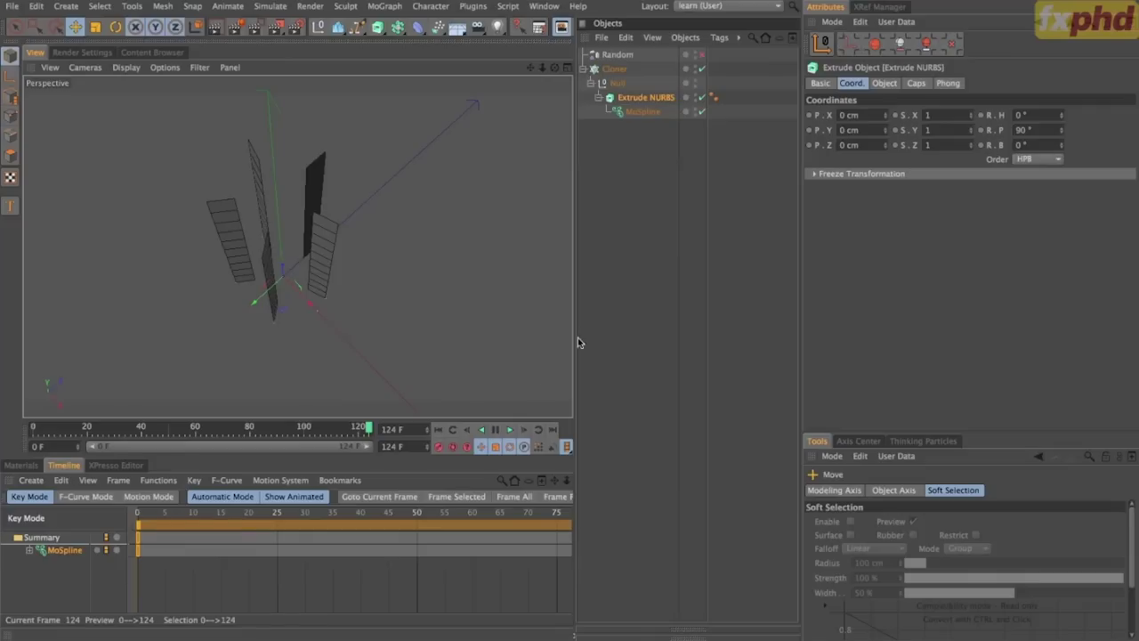
Set the heading rotation (R.H) in the Cloner's Transform settings to 90°.
{"action": "left_click", "coordinate": [621, 71]}
{"action": "left_click", "coordinate": [921, 83]}
{"action": "left_click", "coordinate": [979, 84]}
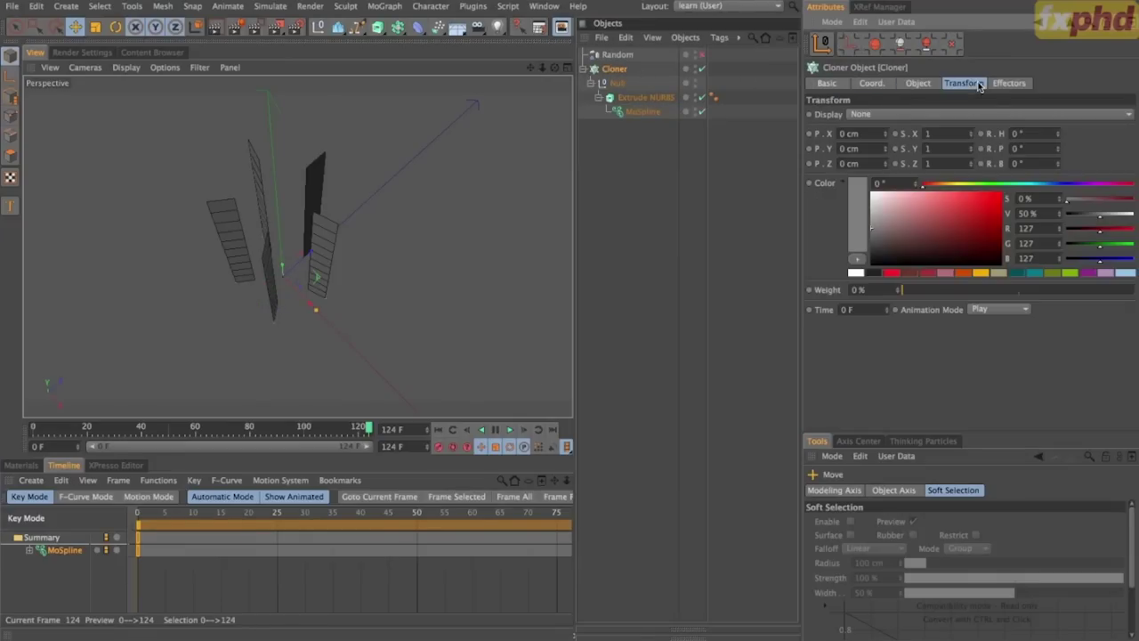
{"action": "left_click_drag", "start_coordinate": [1058, 136], "coordinate": [1059, 111]}
{"action": "type", "text": "90"}
{"action": "key", "text": "Return"}
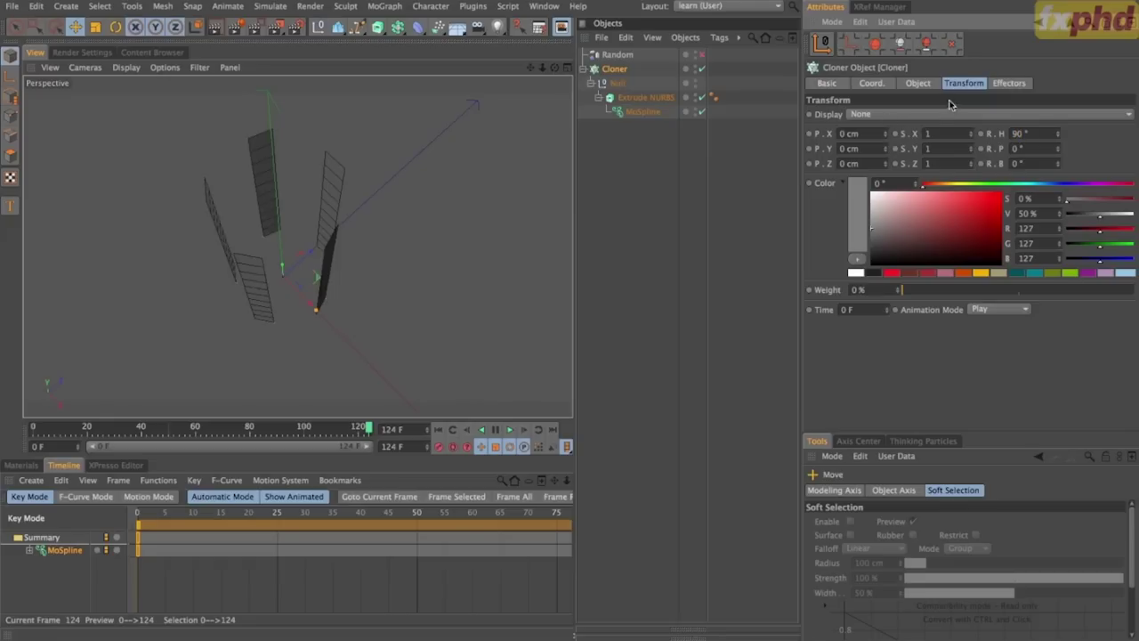
Set the Cloner's Count to 12 and reduce its Radius to bring the panel strips closer together.
{"action": "left_click", "coordinate": [919, 83]}
{"action": "left_click_drag", "start_coordinate": [914, 182], "coordinate": [926, 181]}
{"action": "mouse_move", "coordinate": [346, 202]}
{"action": "left_mouse_down", "text": "alt"}
{"action": "mouse_move", "coordinate": [334, 222]}
{"action": "mouse_move", "coordinate": [325, 208]}
{"action": "mouse_move", "coordinate": [339, 191]}
{"action": "left_mouse_up", "text": "alt"}
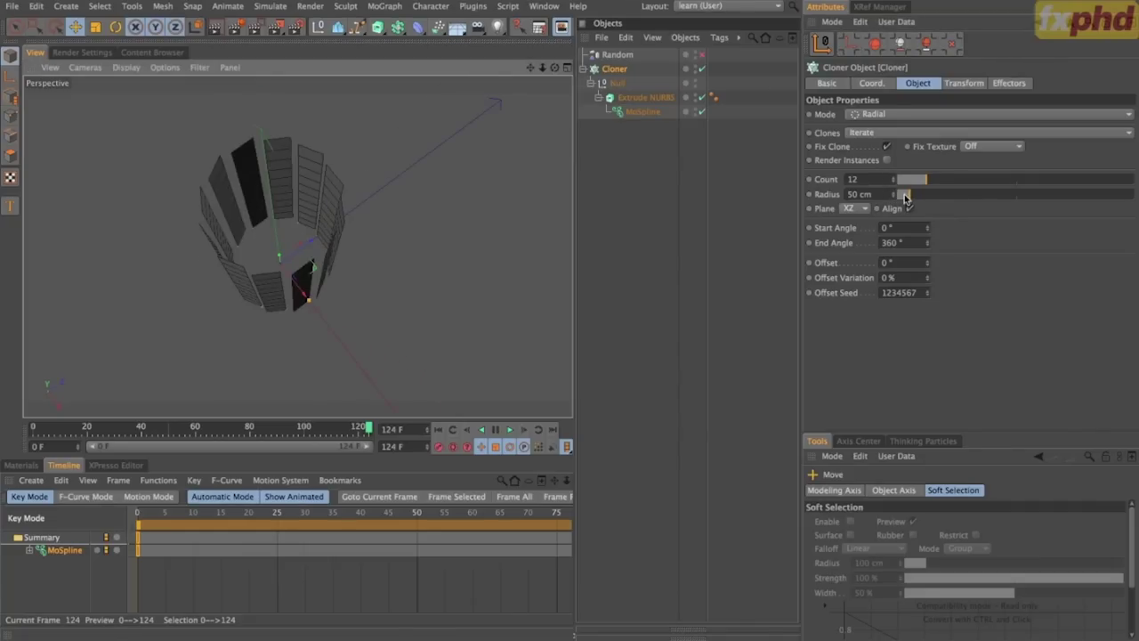
{"action": "left_click_drag", "start_coordinate": [894, 196], "coordinate": [889, 207]}
Set the Cloner's Transform heading (R.H) to 75° to close the strips into a tube, and scrub the animation to check.
{"action": "left_click", "coordinate": [966, 84]}
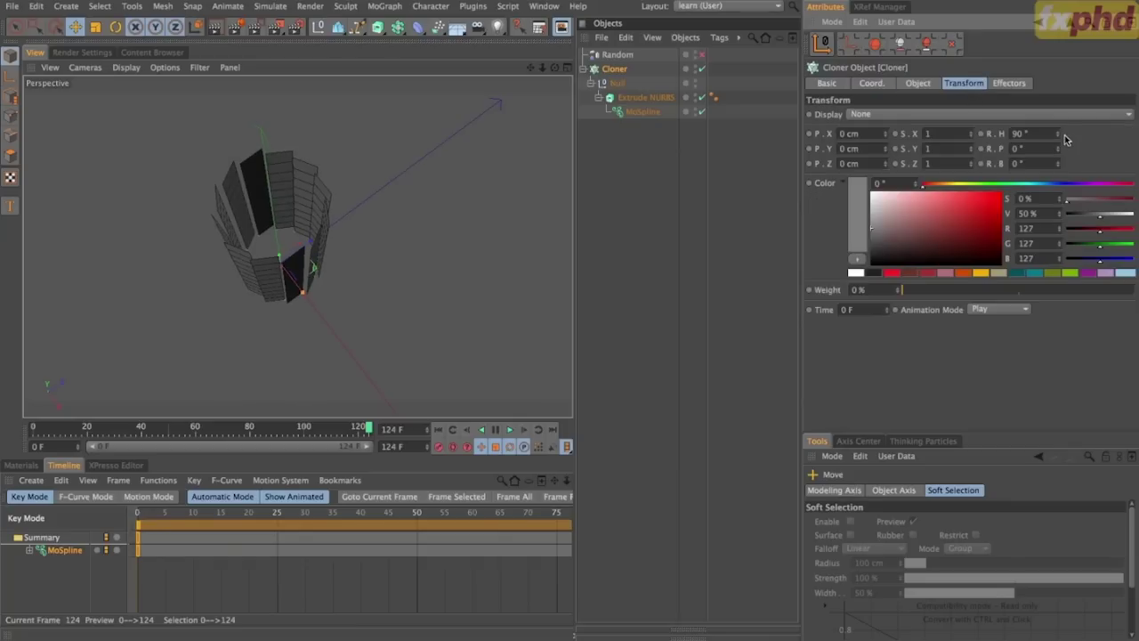
{"action": "left_click_drag", "start_coordinate": [1057, 133], "coordinate": [1057, 143]}
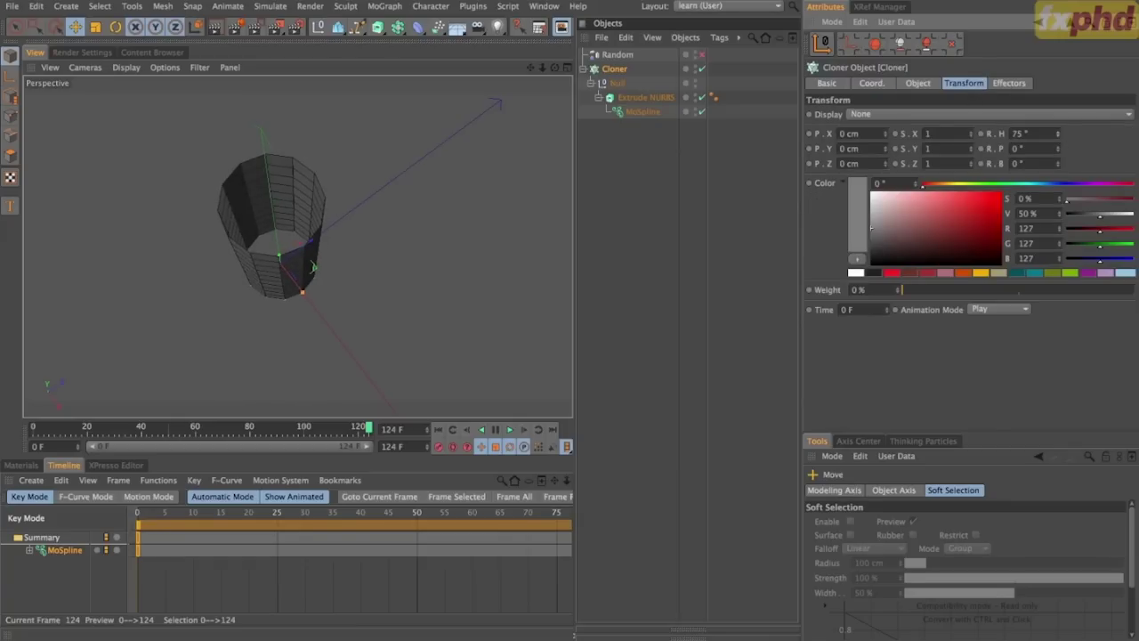
{"action": "left_click_drag", "start_coordinate": [74, 290], "coordinate": [287, 184], "text": "alt"}
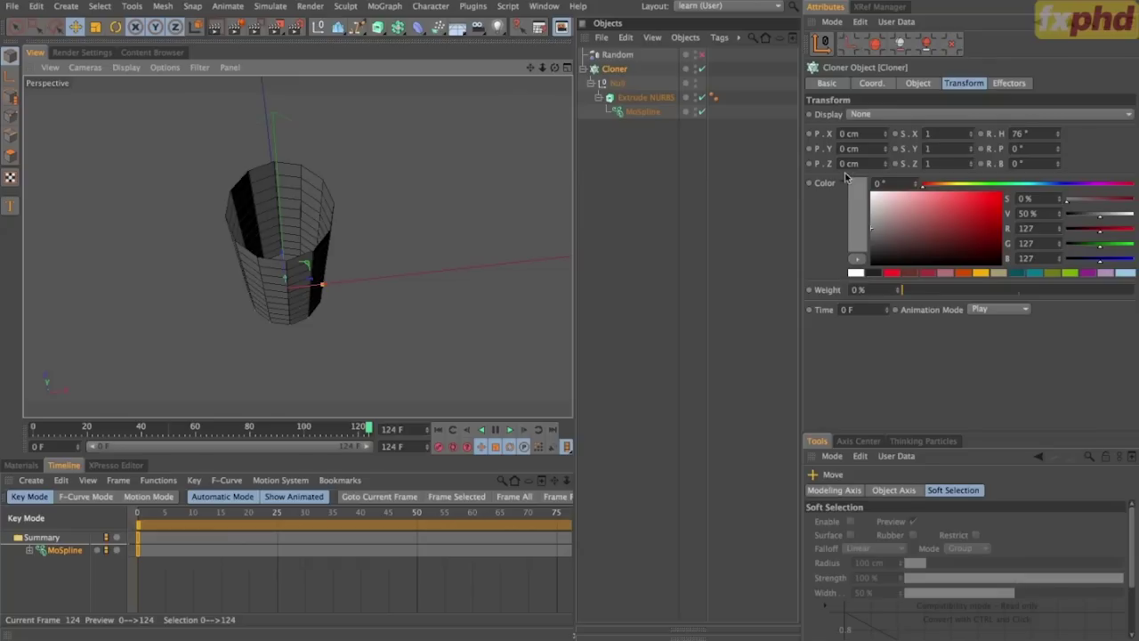
{"action": "left_click", "coordinate": [1042, 133]}
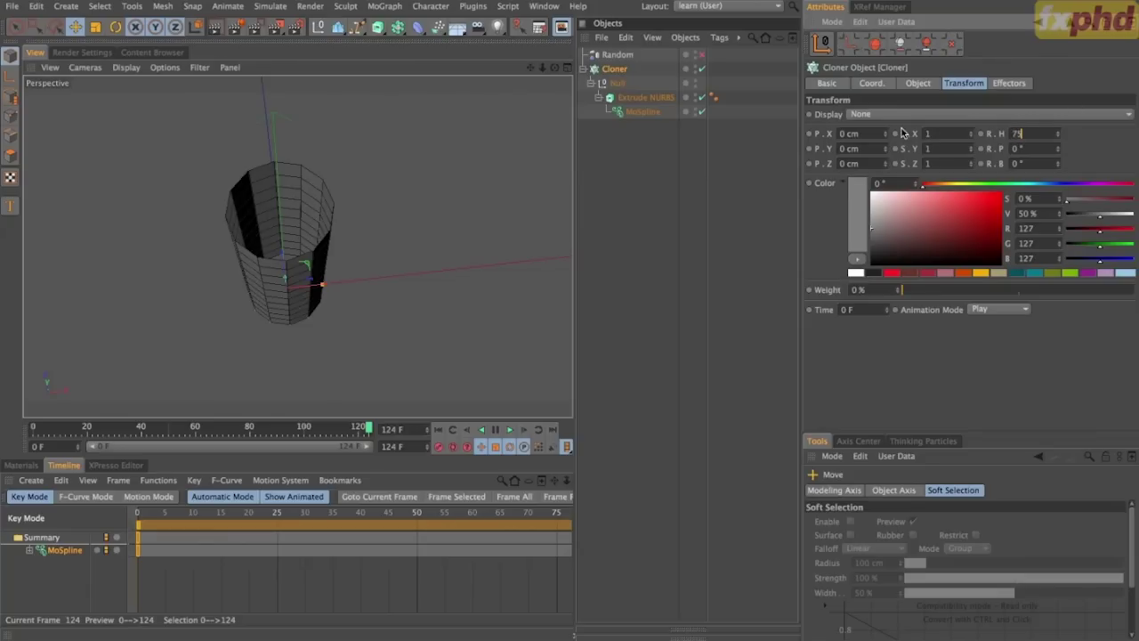
{"action": "left_click_drag", "start_coordinate": [145, 275], "coordinate": [353, 190], "text": "alt"}
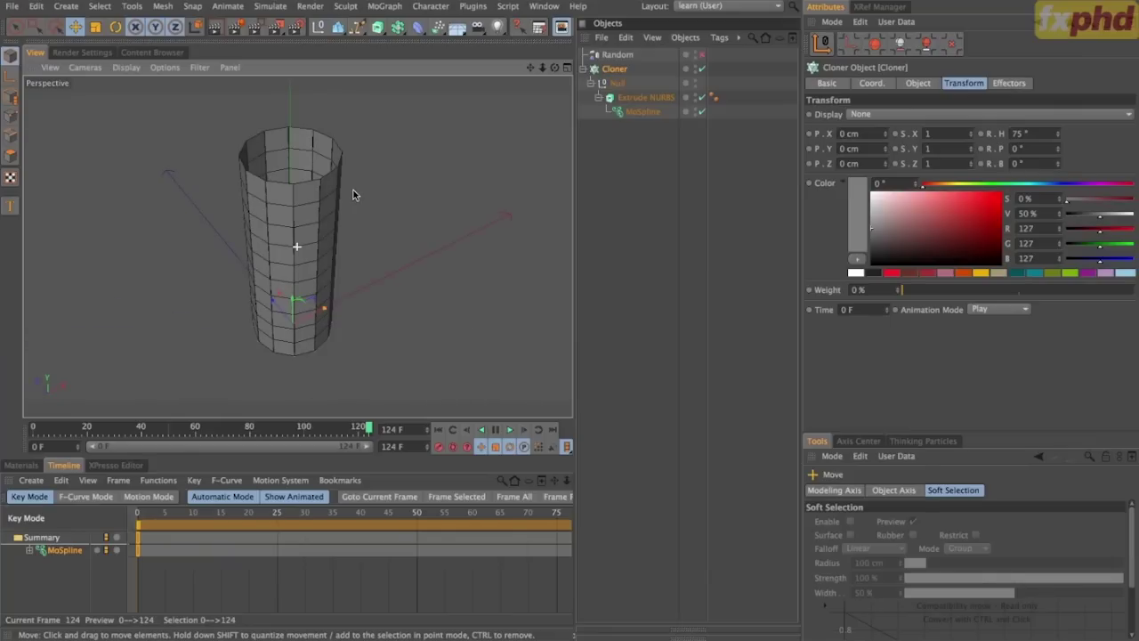
{"action": "left_click_drag", "start_coordinate": [38, 431], "coordinate": [369, 430]}
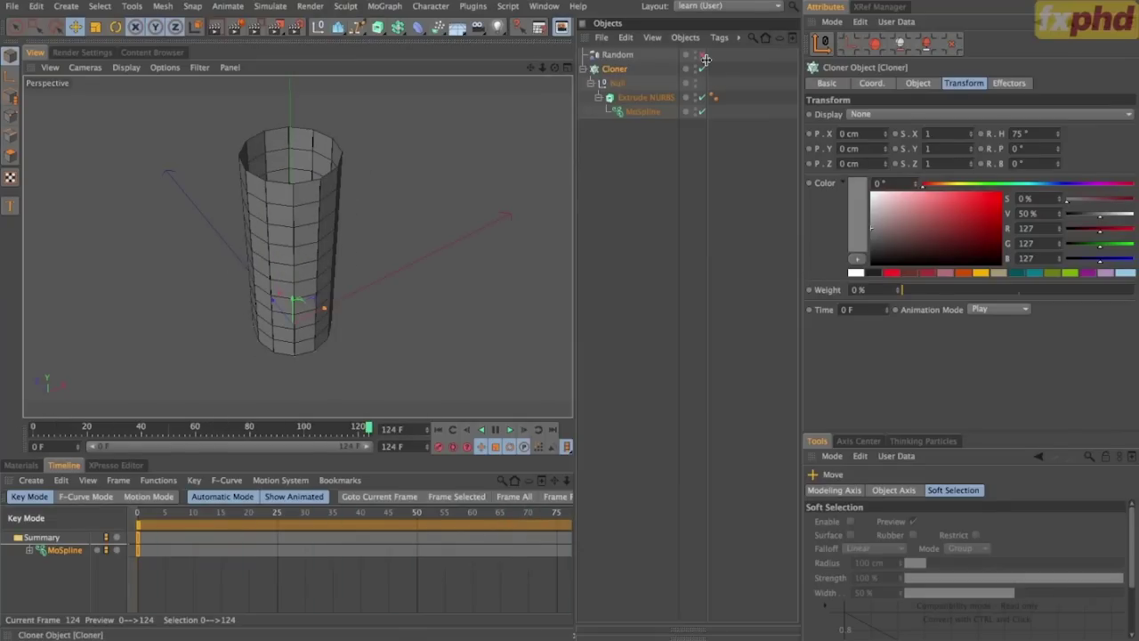
Scrub the animation to check the randomised tube, and group the Cloner under a new Null with a Spline Wrap deformer inside it.
{"action": "left_click", "coordinate": [40, 430]}
{"action": "mouse_move", "coordinate": [40, 430]}
{"action": "left_mouse_down"}
{"action": "mouse_move", "coordinate": [248, 454]}
{"action": "mouse_move", "coordinate": [327, 450]}
{"action": "mouse_move", "coordinate": [98, 454]}
{"action": "mouse_move", "coordinate": [378, 450]}
{"action": "left_mouse_up"}
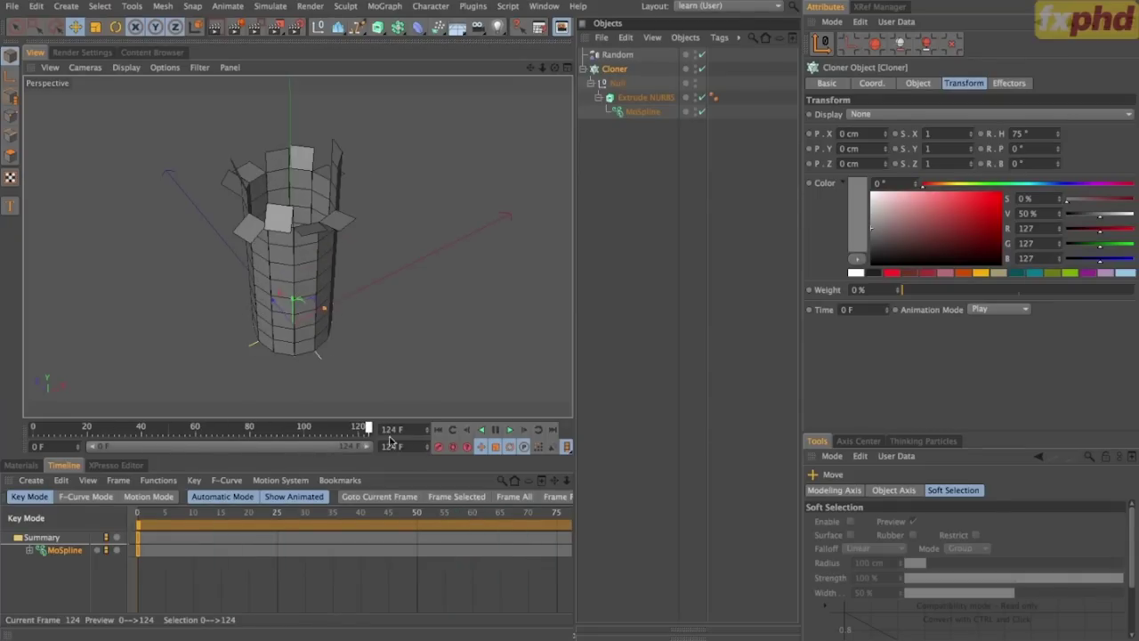
{"action": "left_click", "coordinate": [618, 70]}
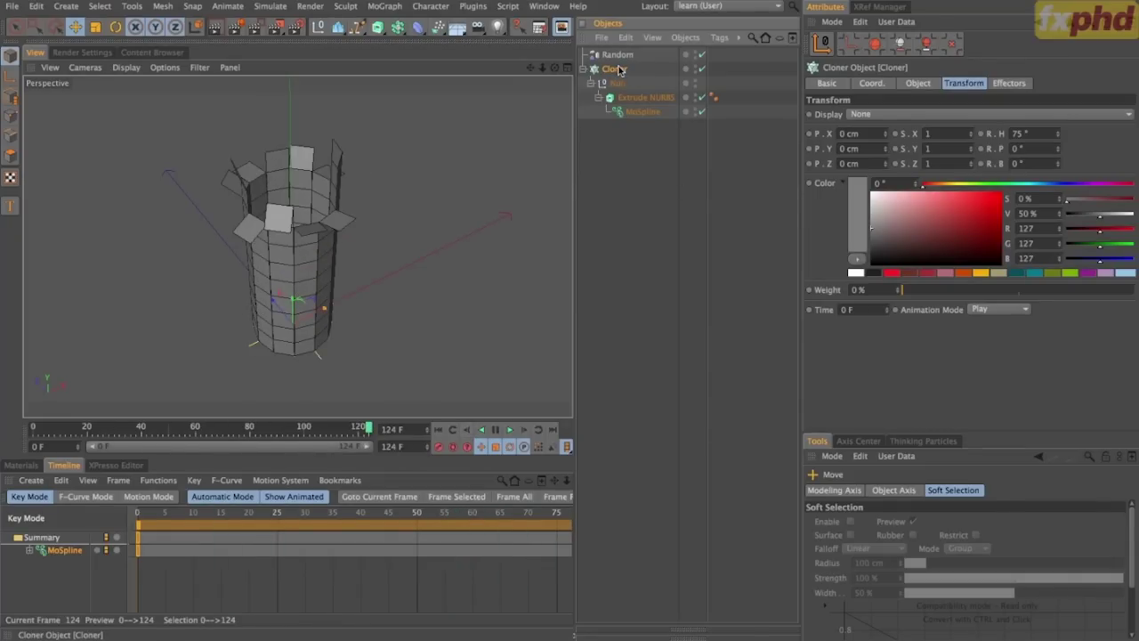
{"action": "left_click", "coordinate": [319, 30], "text": "alt"}
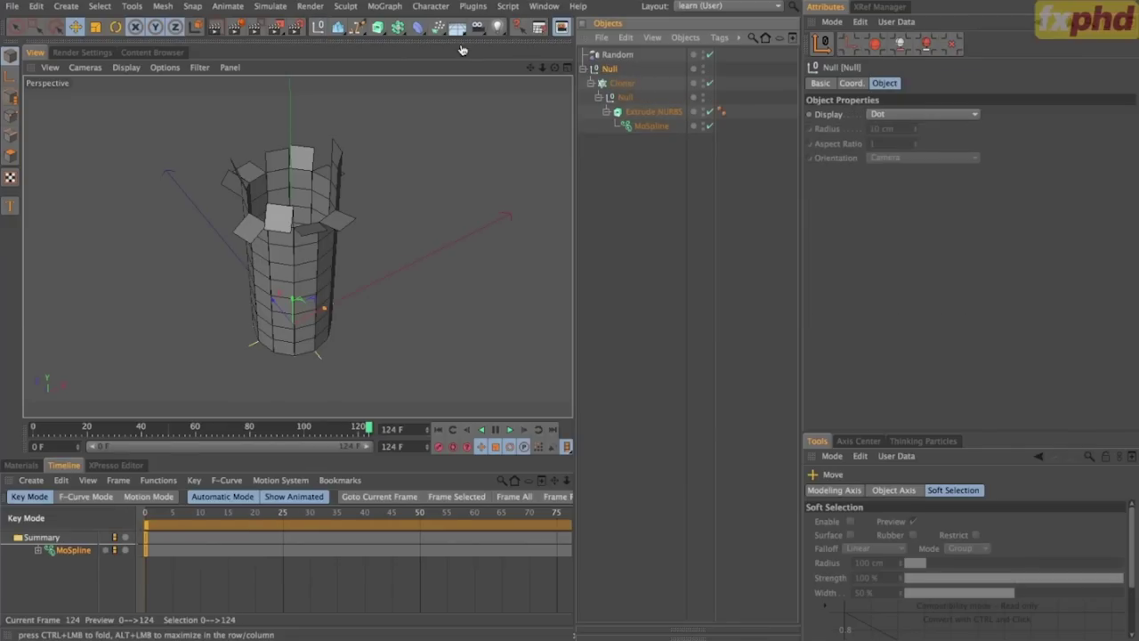
{"action": "left_click", "coordinate": [418, 27]}
{"action": "left_click", "coordinate": [627, 167]}
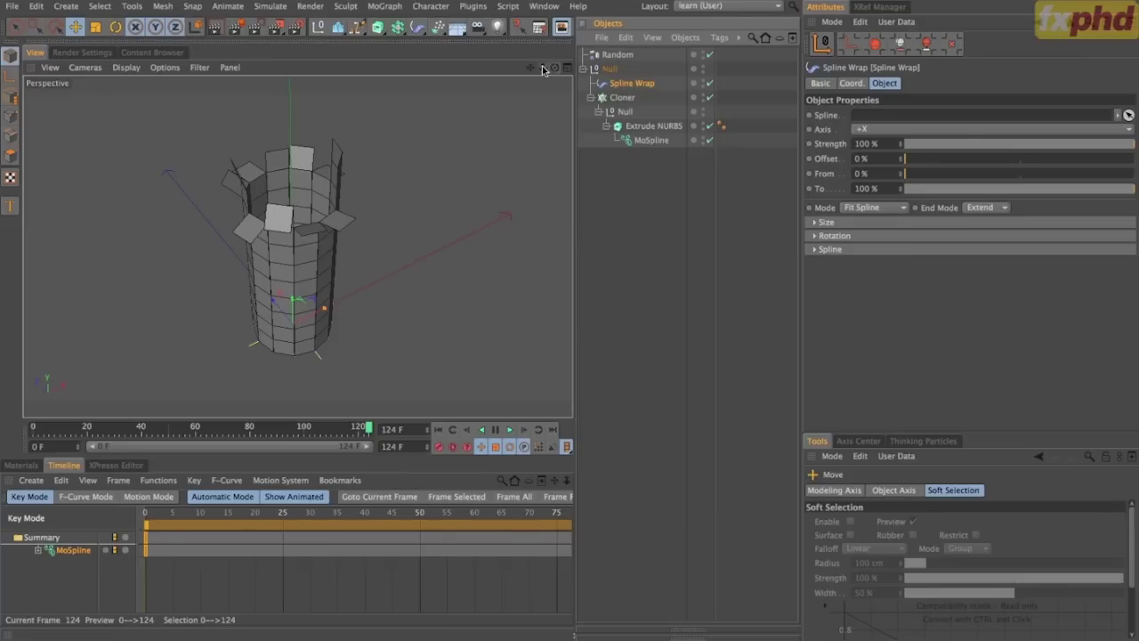
Draw a two-point Bezier spline in the Right view that rises from the tube's base and curves away beyond its upper end.
{"action": "left_click_drag", "start_coordinate": [543, 68], "coordinate": [480, 69]}
{"action": "left_click_drag", "start_coordinate": [555, 67], "coordinate": [554, 35]}
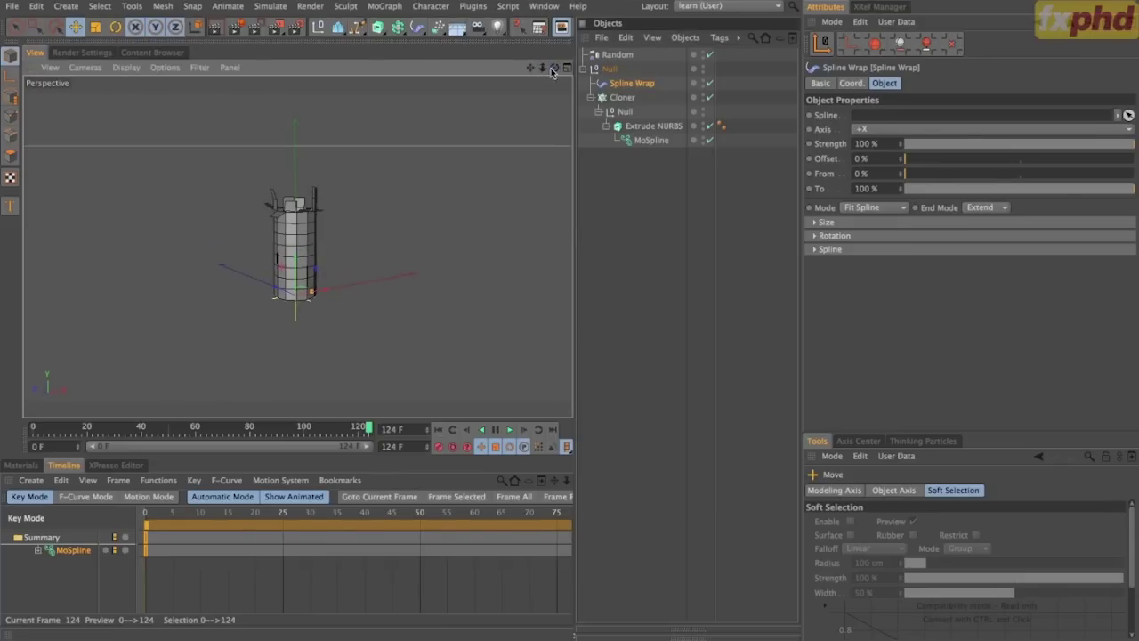
{"action": "key", "text": "F3"}
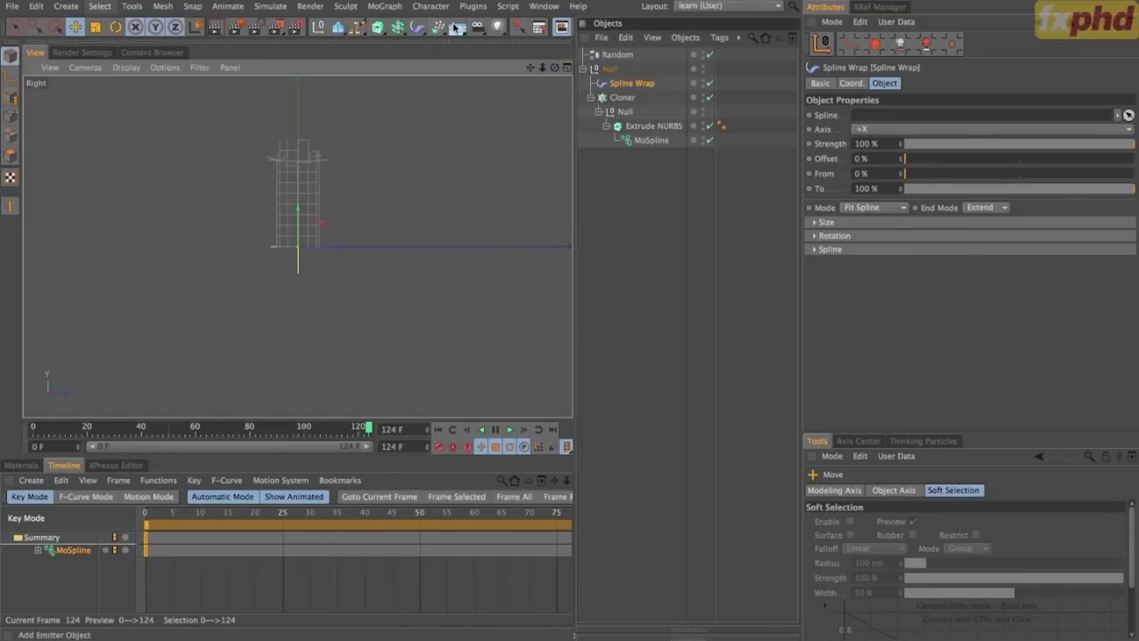
{"action": "left_click", "coordinate": [358, 28]}
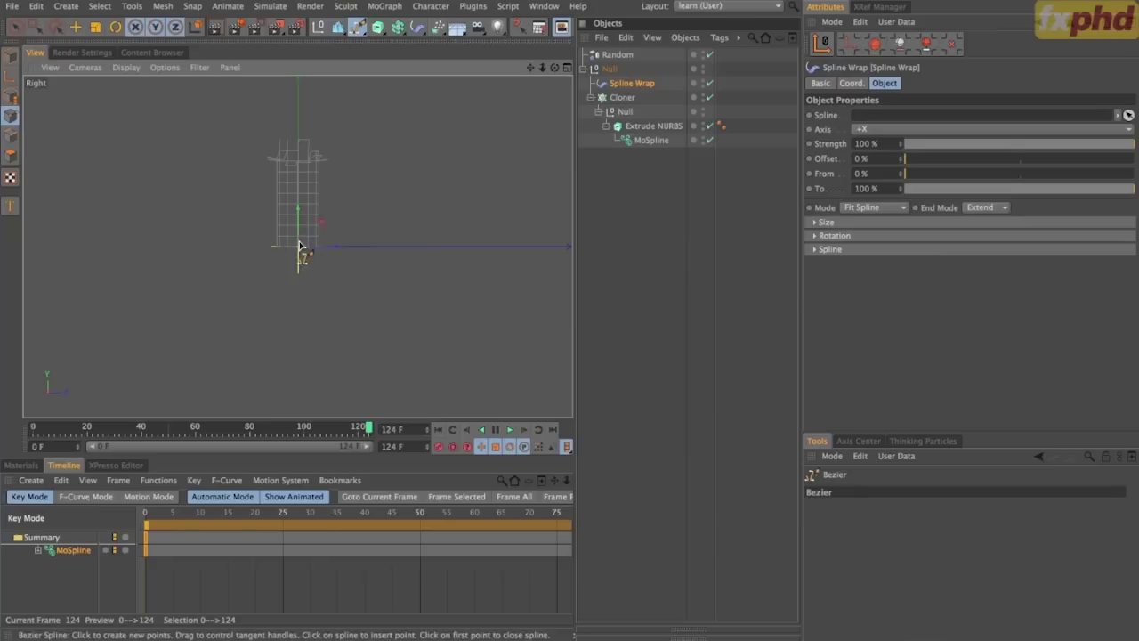
{"action": "left_click_drag", "start_coordinate": [303, 259], "coordinate": [305, 213]}
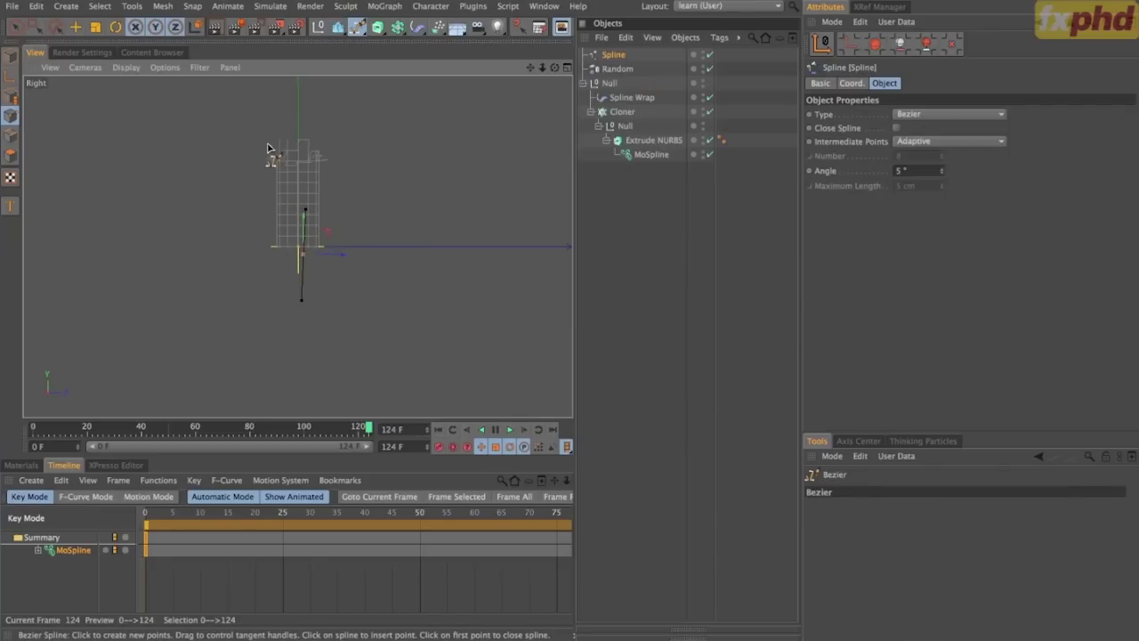
{"action": "left_click_drag", "start_coordinate": [222, 105], "coordinate": [176, 82]}
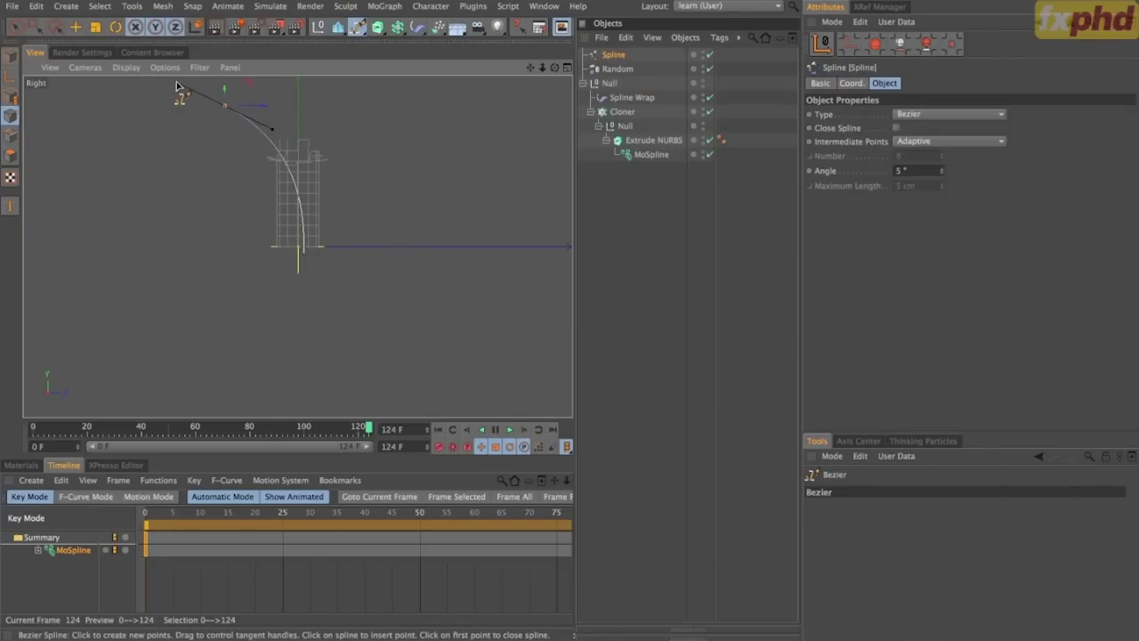
Assign the drawn spline to the Spline Wrap and set its Axis to +Y, checking the bend in the Perspective view.
{"action": "left_click", "coordinate": [646, 99]}
{"action": "left_click_drag", "start_coordinate": [616, 55], "coordinate": [885, 116]}
{"action": "left_click", "coordinate": [888, 130]}
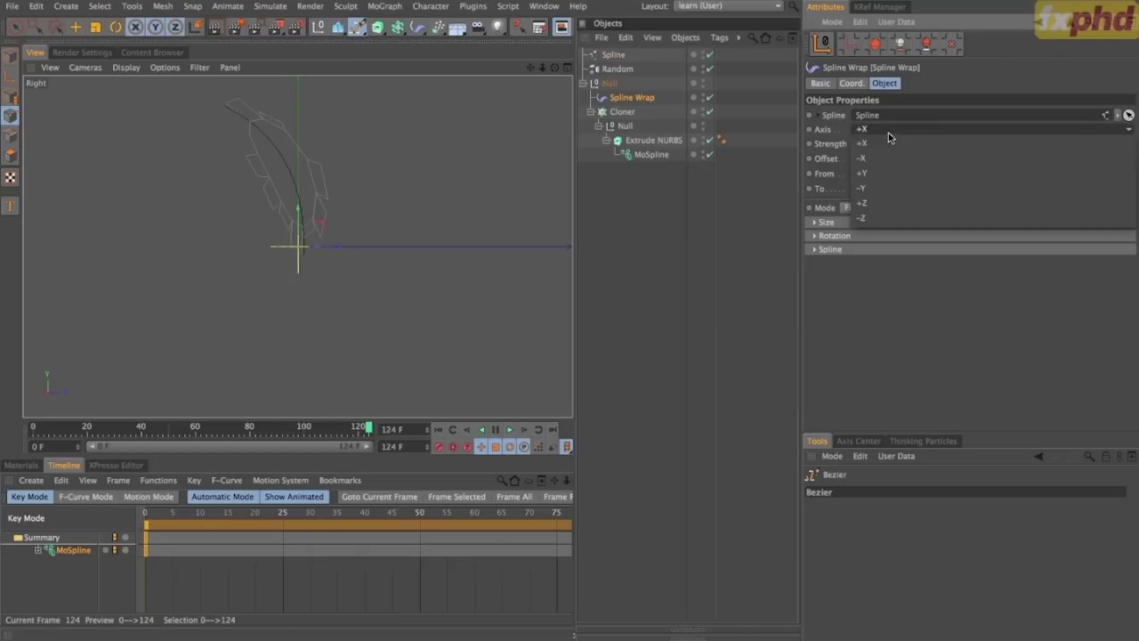
{"action": "left_click", "coordinate": [888, 171]}
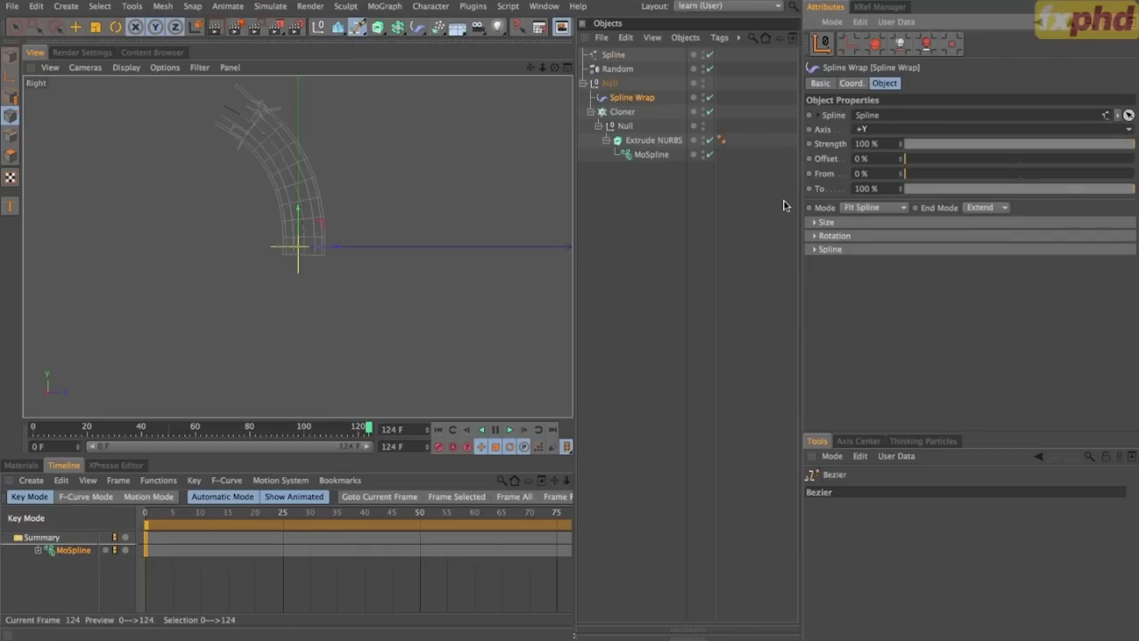
{"action": "key", "text": "F1"}
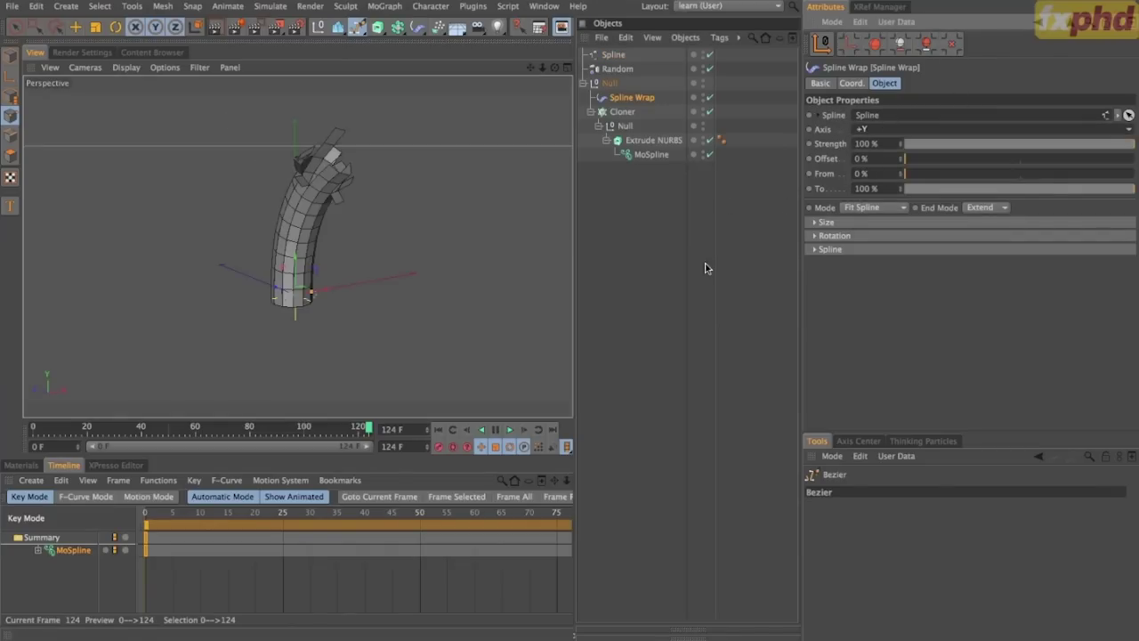
Scrub the animation and enable Fix Bounding Box in the Spline Wrap's Spline settings.
{"action": "left_click_drag", "start_coordinate": [369, 427], "coordinate": [389, 438]}
{"action": "left_click", "coordinate": [836, 250]}
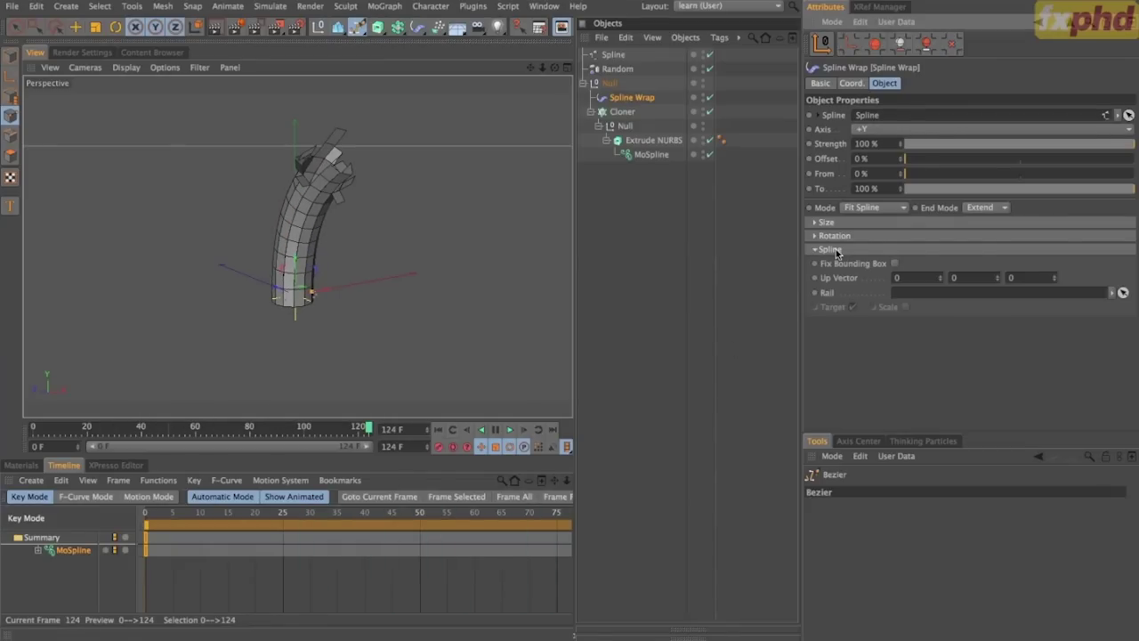
{"action": "left_click", "coordinate": [895, 264]}
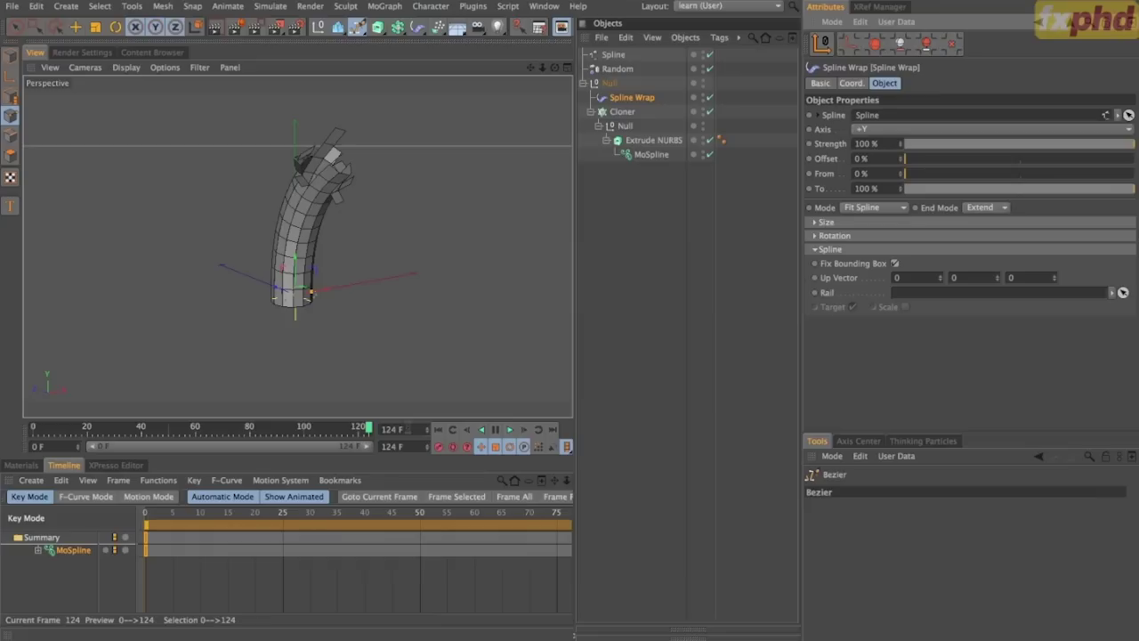
Go to frame 90 and fine-tune the Cloner's Radius to 38.7 cm to close the seams between the panel strips.
{"action": "left_click_drag", "start_coordinate": [370, 428], "coordinate": [277, 447]}
{"action": "left_click_drag", "start_coordinate": [362, 345], "coordinate": [168, 234], "text": "alt"}
{"action": "right_click_drag", "start_coordinate": [294, 259], "coordinate": [460, 224], "text": "alt"}
{"action": "left_click_drag", "start_coordinate": [298, 246], "coordinate": [461, 276], "text": "alt"}
{"action": "right_click_drag", "start_coordinate": [343, 243], "coordinate": [414, 238], "text": "alt"}
{"action": "mouse_move", "coordinate": [414, 239]}
{"action": "left_mouse_down", "text": "alt"}
{"action": "mouse_move", "coordinate": [330, 234]}
{"action": "mouse_move", "coordinate": [423, 221]}
{"action": "left_mouse_up", "text": "alt"}
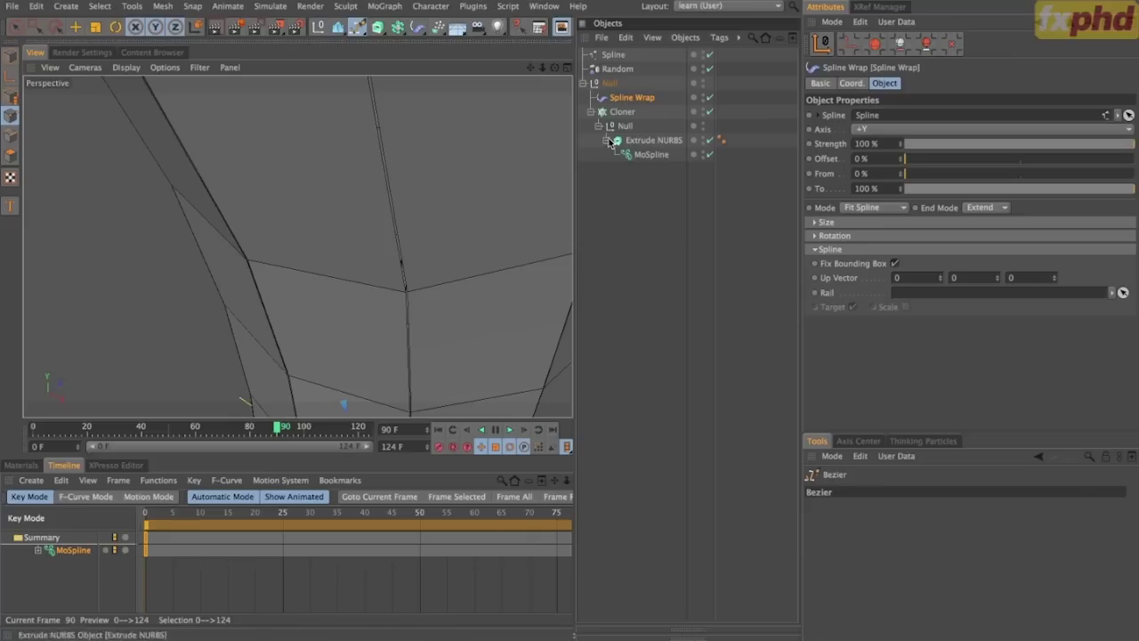
{"action": "left_click", "coordinate": [623, 113]}
{"action": "left_click", "coordinate": [922, 82]}
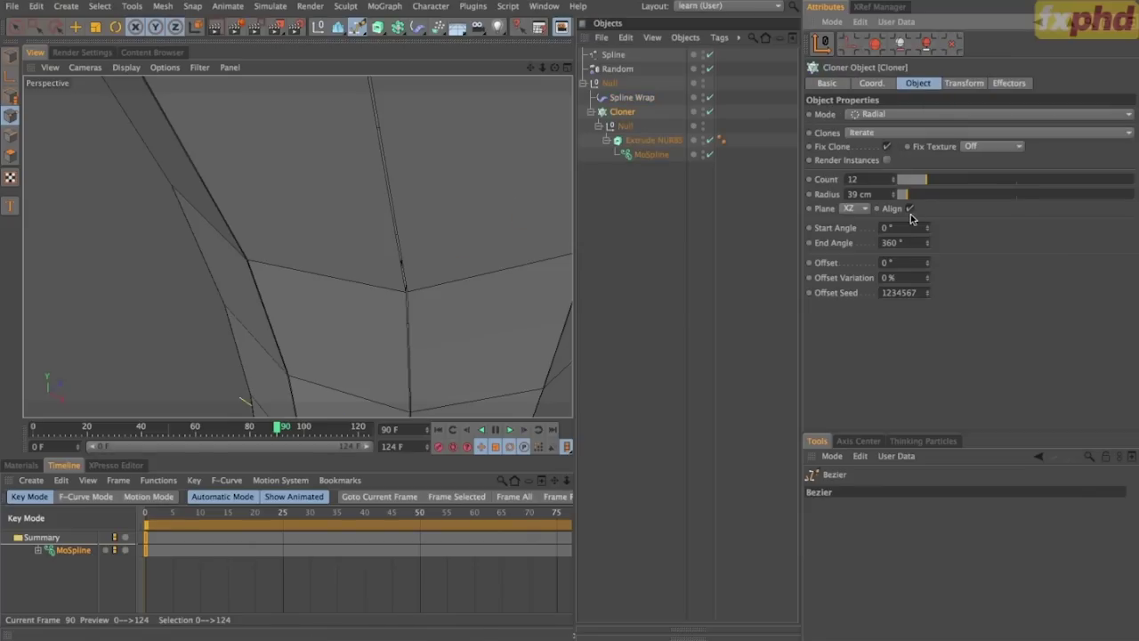
{"action": "left_click", "coordinate": [893, 196]}
{"action": "left_click", "coordinate": [892, 197]}
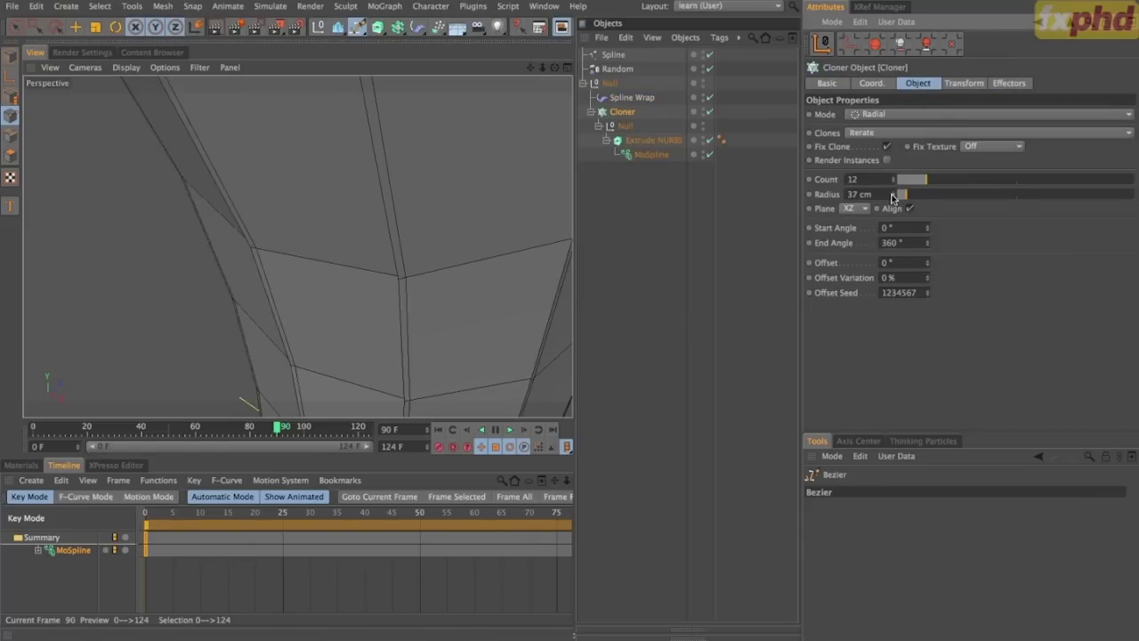
{"action": "left_click", "coordinate": [895, 192]}
{"action": "left_click_drag", "start_coordinate": [894, 192], "coordinate": [895, 201]}
Render a preview of the whole bent tube to examine the shading across its panels.
{"action": "right_click_drag", "start_coordinate": [451, 225], "coordinate": [297, 247], "text": "alt"}
{"action": "left_click_drag", "start_coordinate": [298, 247], "coordinate": [273, 319], "text": "alt"}
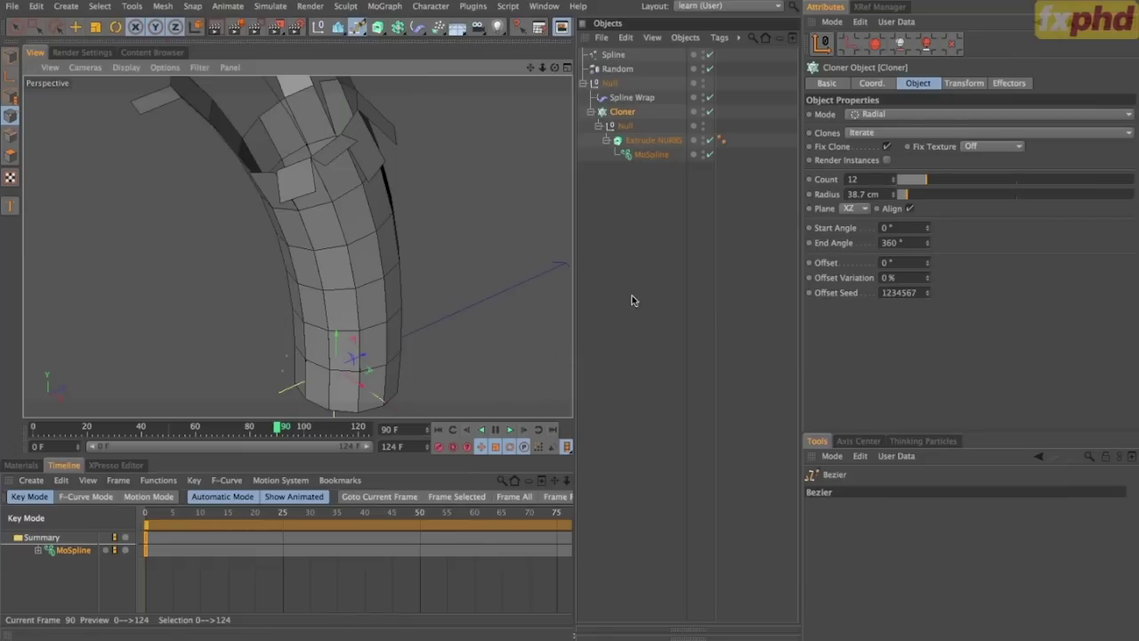
{"action": "key", "text": "ctrl+r"}
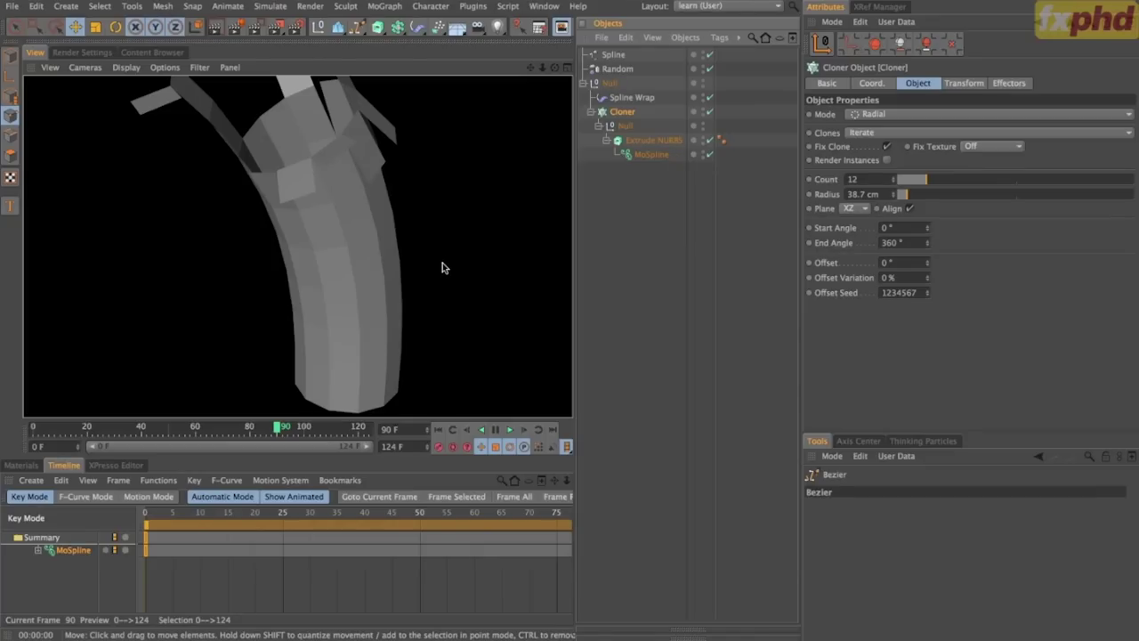
Move the Random effector into the outer Null, and add a Connect object that references this Null, rendering a preview to check.
{"action": "left_click", "coordinate": [610, 84]}
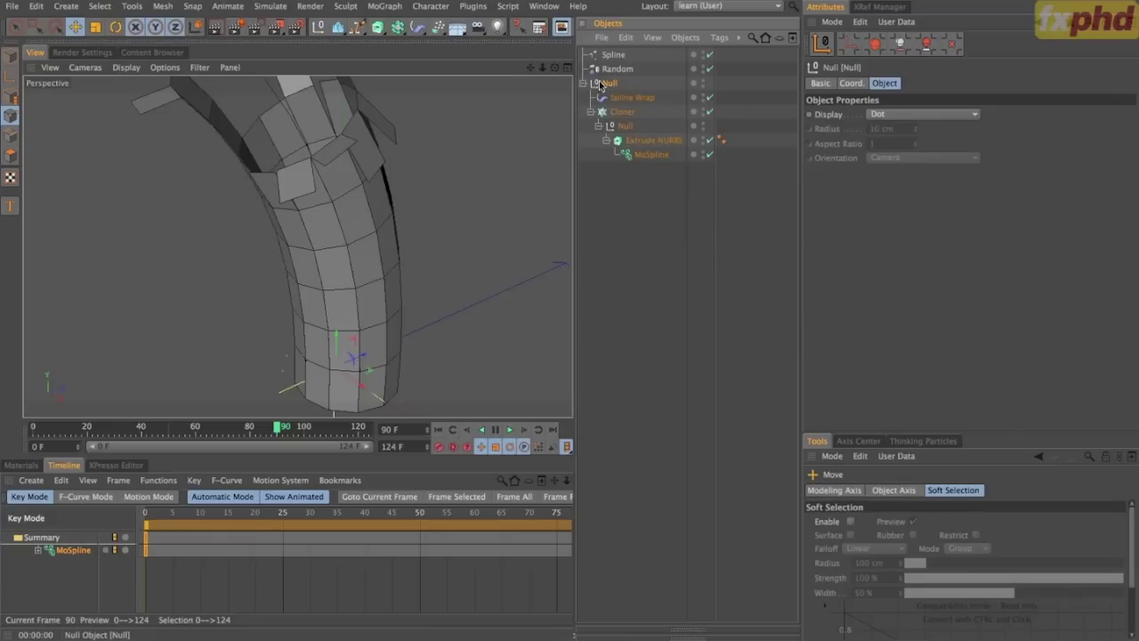
{"action": "left_click_drag", "start_coordinate": [614, 69], "coordinate": [612, 84]}
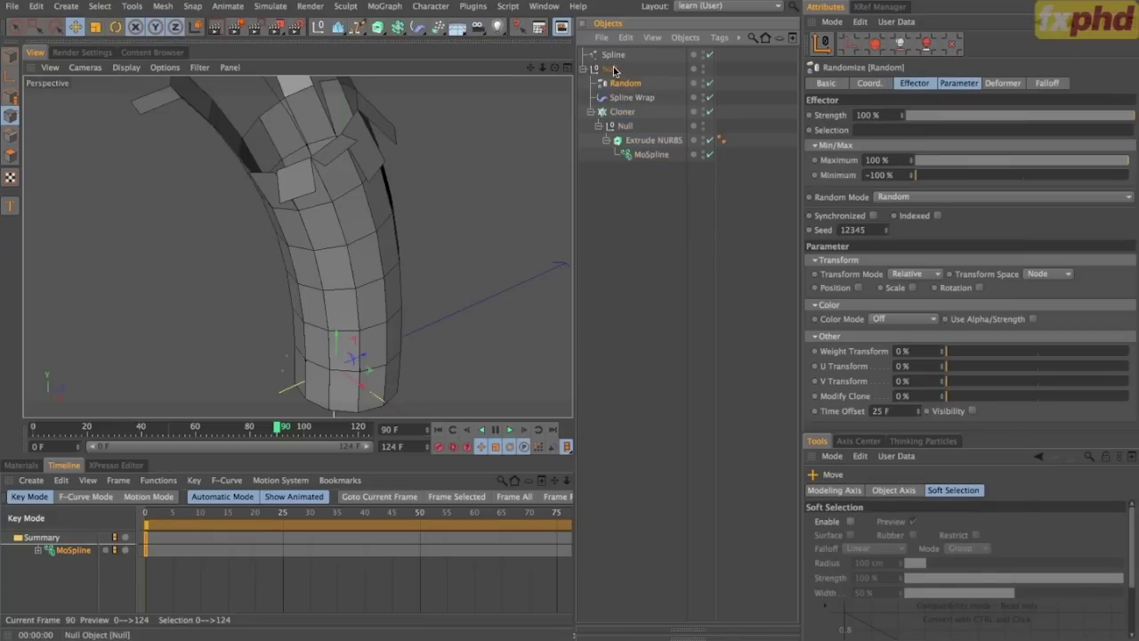
{"action": "left_click", "coordinate": [611, 69]}
{"action": "left_click", "coordinate": [397, 27]}
{"action": "left_click", "coordinate": [444, 99]}
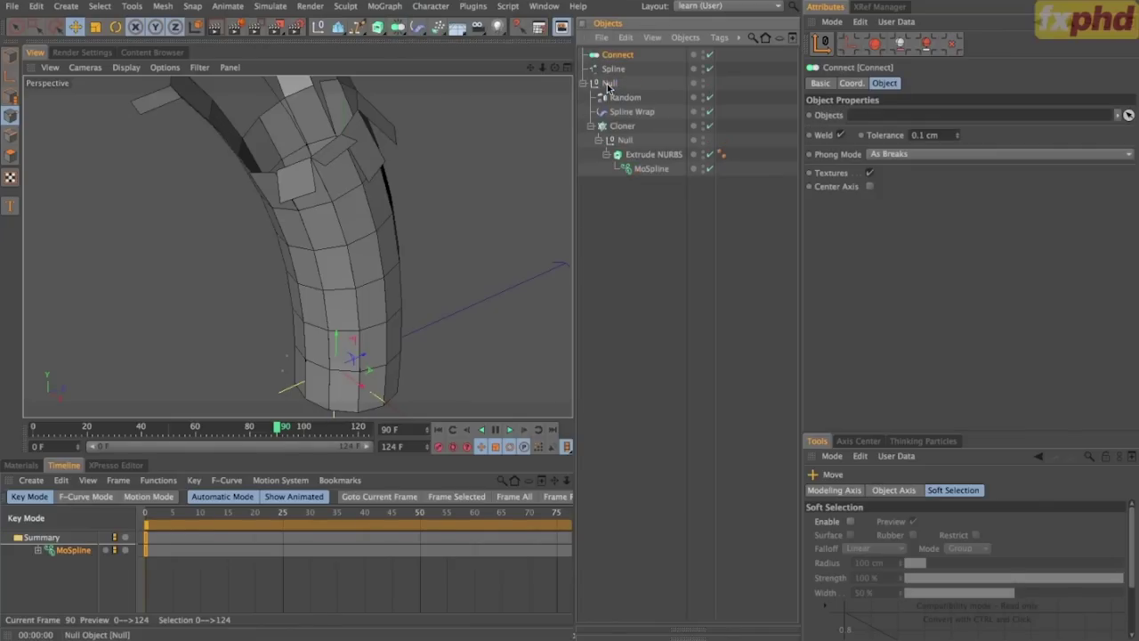
{"action": "left_click_drag", "start_coordinate": [609, 86], "coordinate": [876, 116]}
{"action": "left_click", "coordinate": [672, 237]}
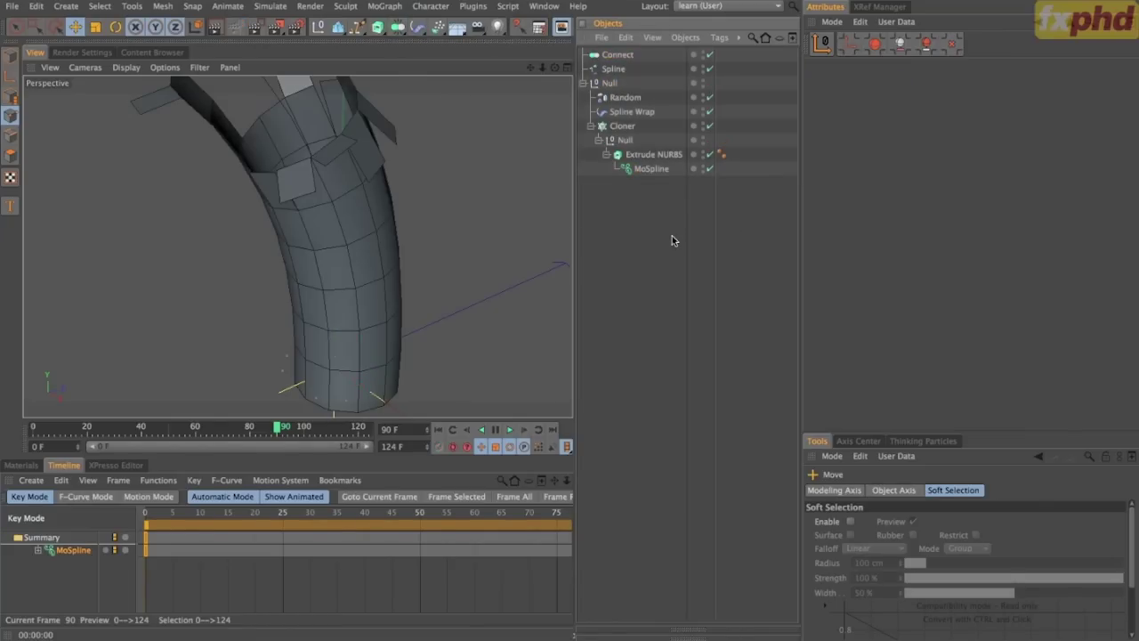
{"action": "key", "text": "ctrl+r"}
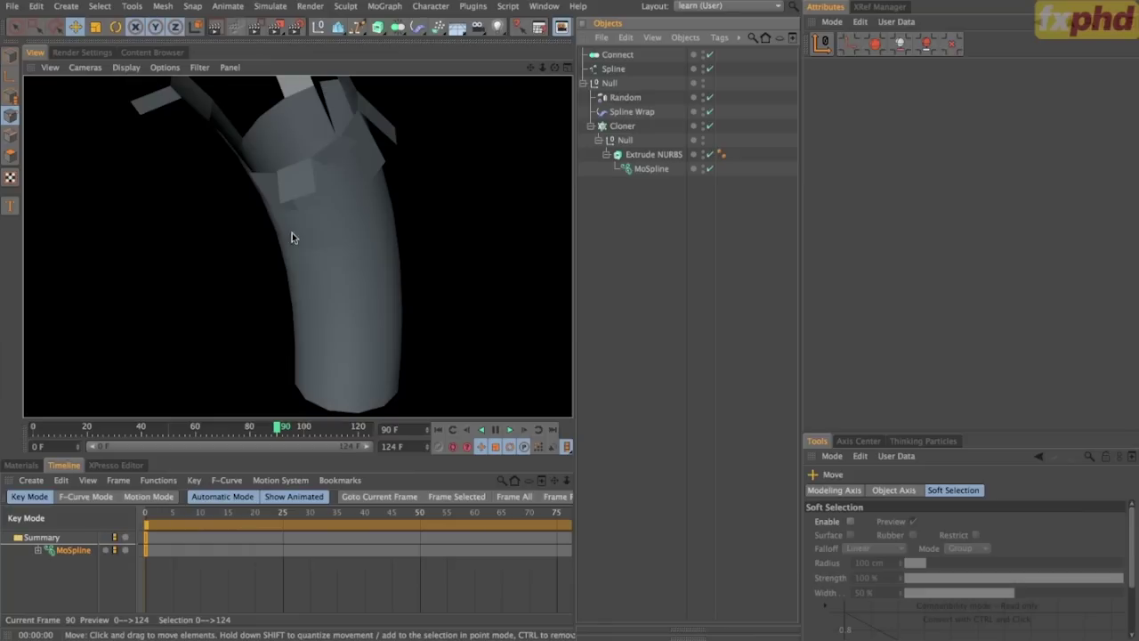
Set the Connect object's weld Tolerance to 2 cm and render a preview of the tube.
{"action": "left_click_drag", "start_coordinate": [328, 299], "coordinate": [429, 287], "text": "alt"}
{"action": "left_click", "coordinate": [637, 55]}
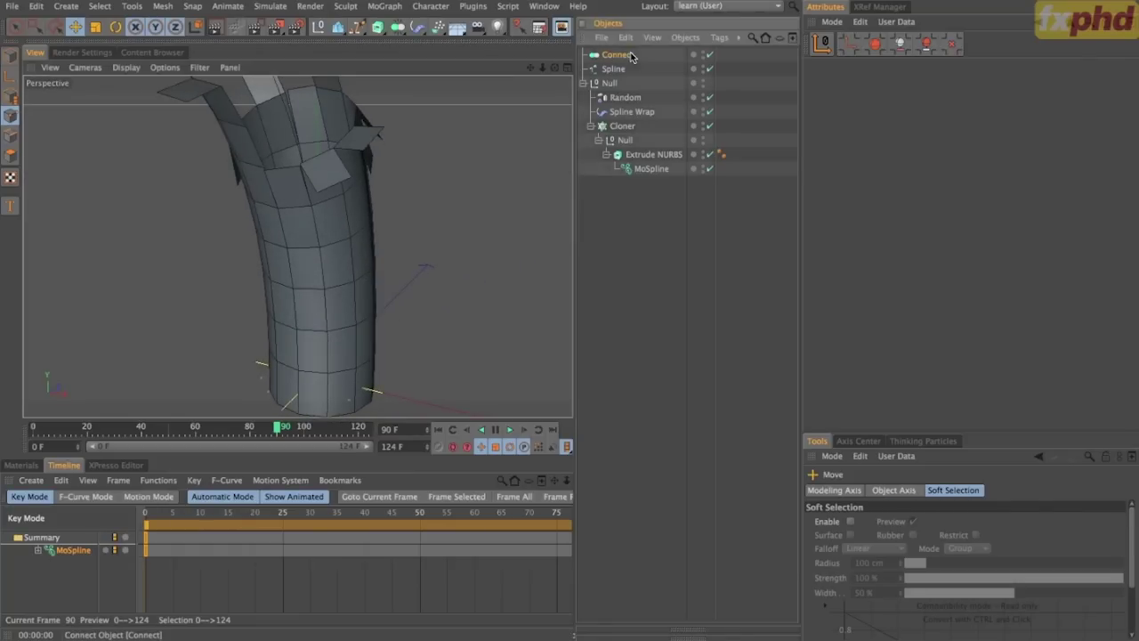
{"action": "left_click_drag", "start_coordinate": [958, 135], "coordinate": [959, 137]}
{"action": "type", "text": "2"}
{"action": "key", "text": "Return"}
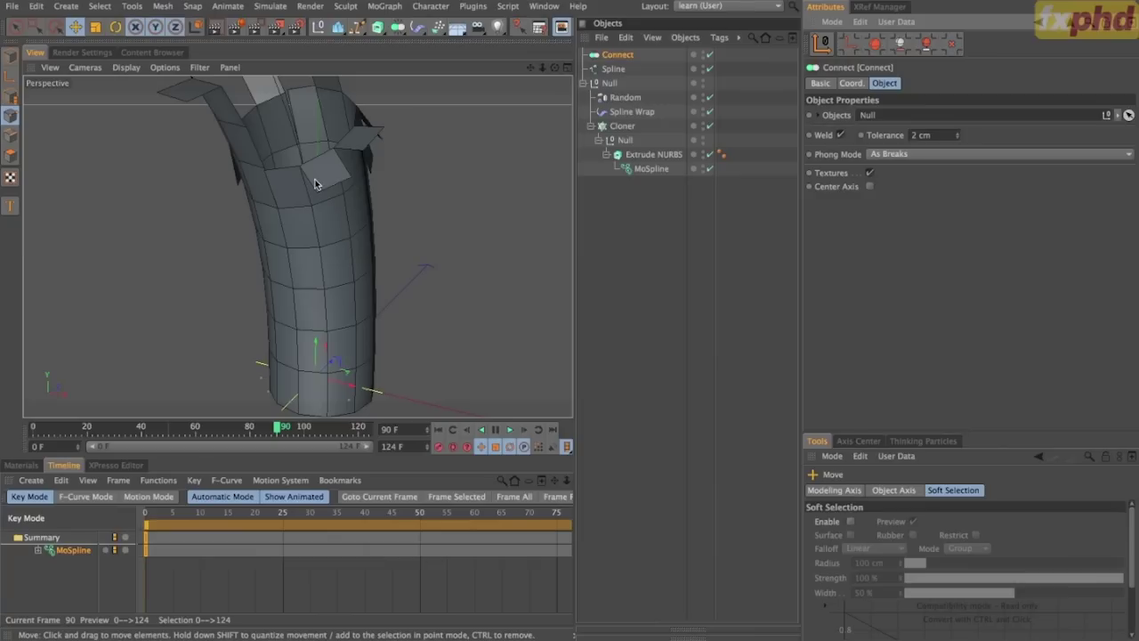
{"action": "key", "text": "ctrl+r"}
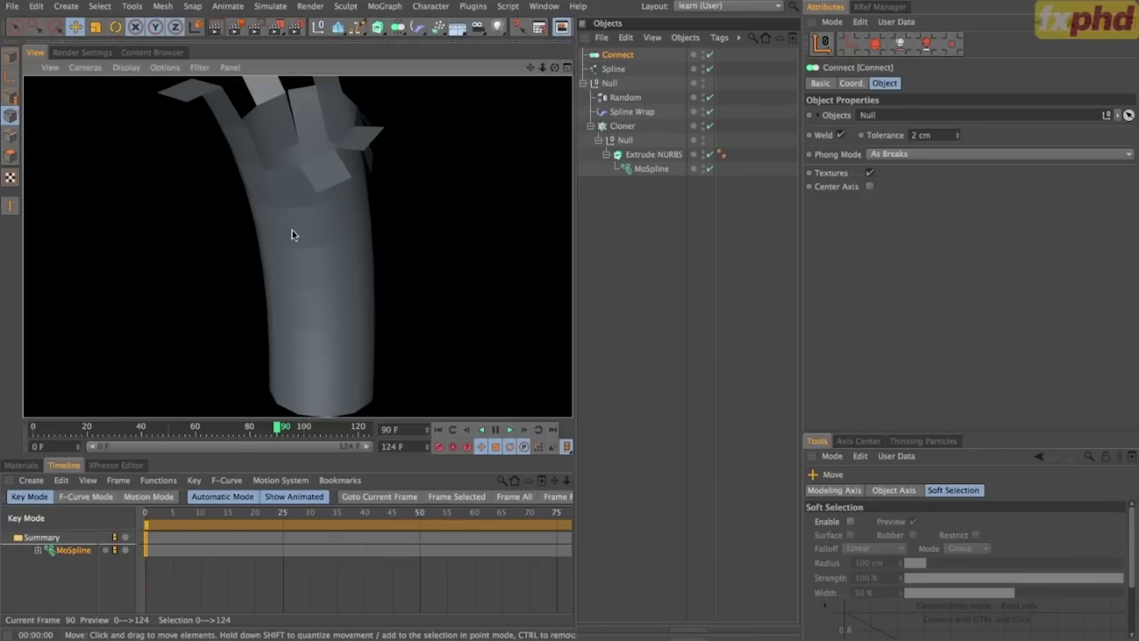
Set the Phong Angle in the Extrude NURBS's Phong tag to 35° and render a preview of the tube.
{"action": "left_click", "coordinate": [682, 155]}
{"action": "left_click", "coordinate": [722, 156]}
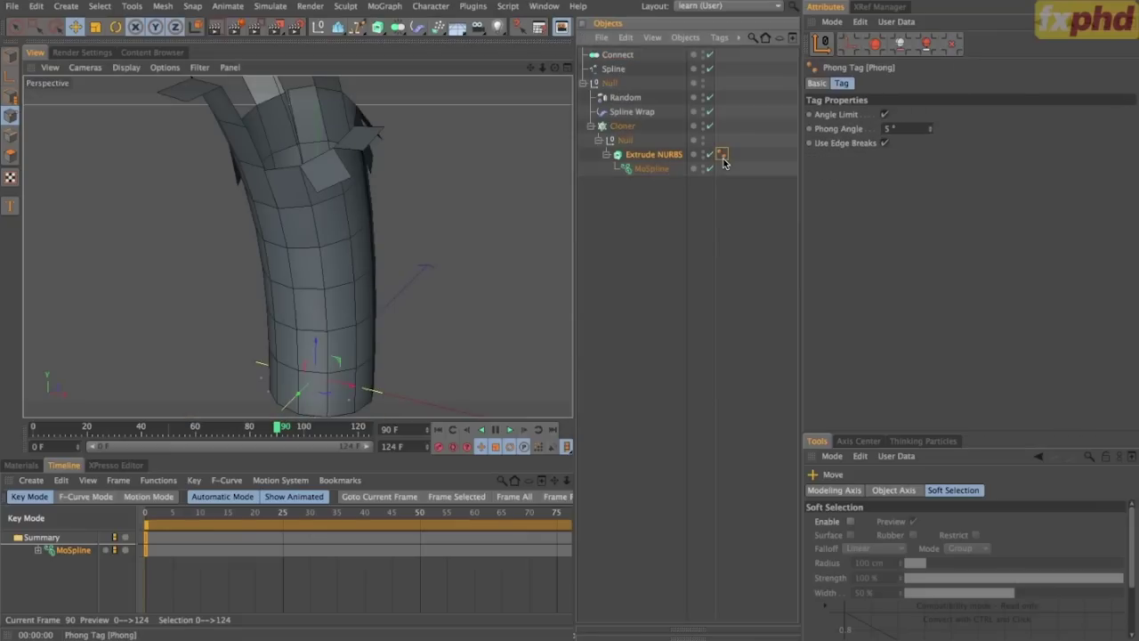
{"action": "left_click", "coordinate": [904, 129]}
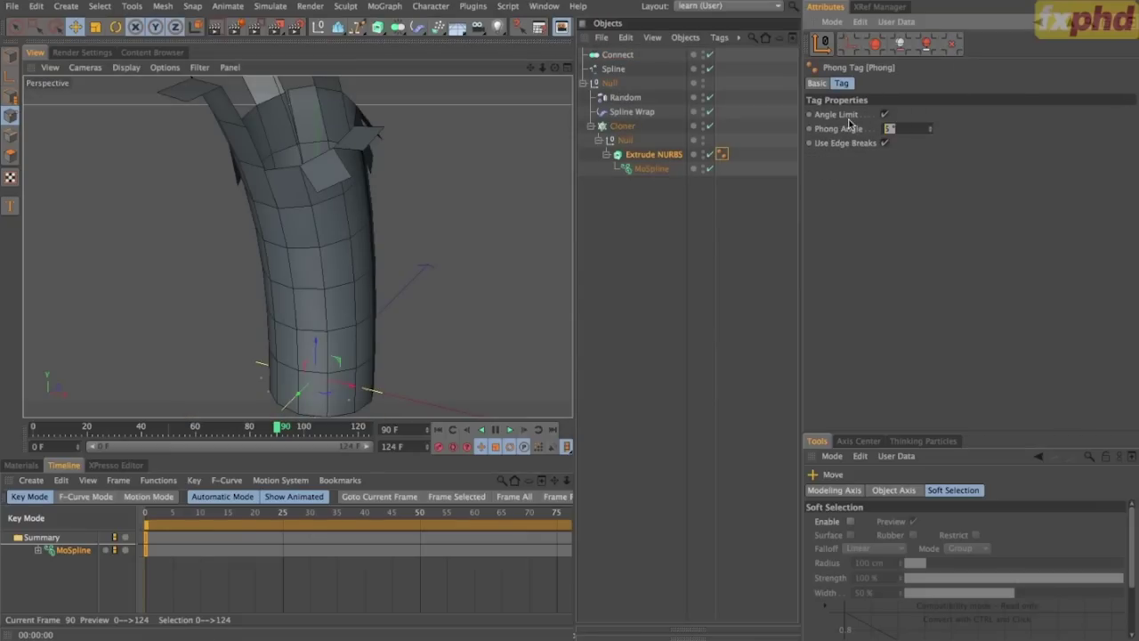
{"action": "type", "text": "35"}
{"action": "key", "text": "Return"}
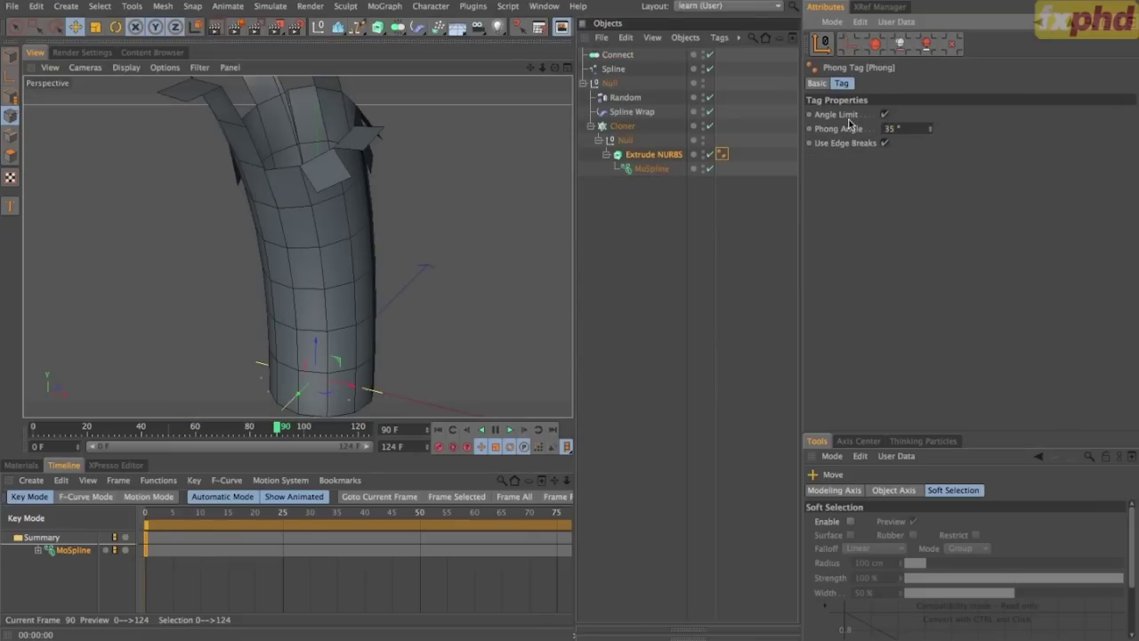
{"action": "key", "text": "ctrl+r"}
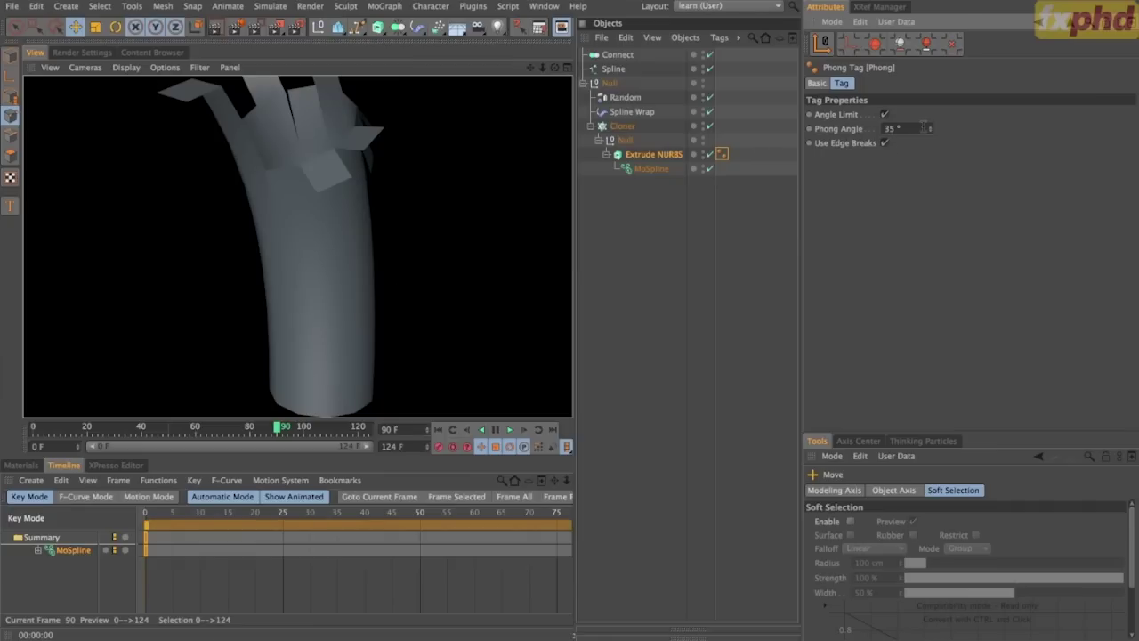
Set the Connect object's Phong Mode to Manual and add a Phong tag to it.
{"action": "left_click", "coordinate": [630, 56]}
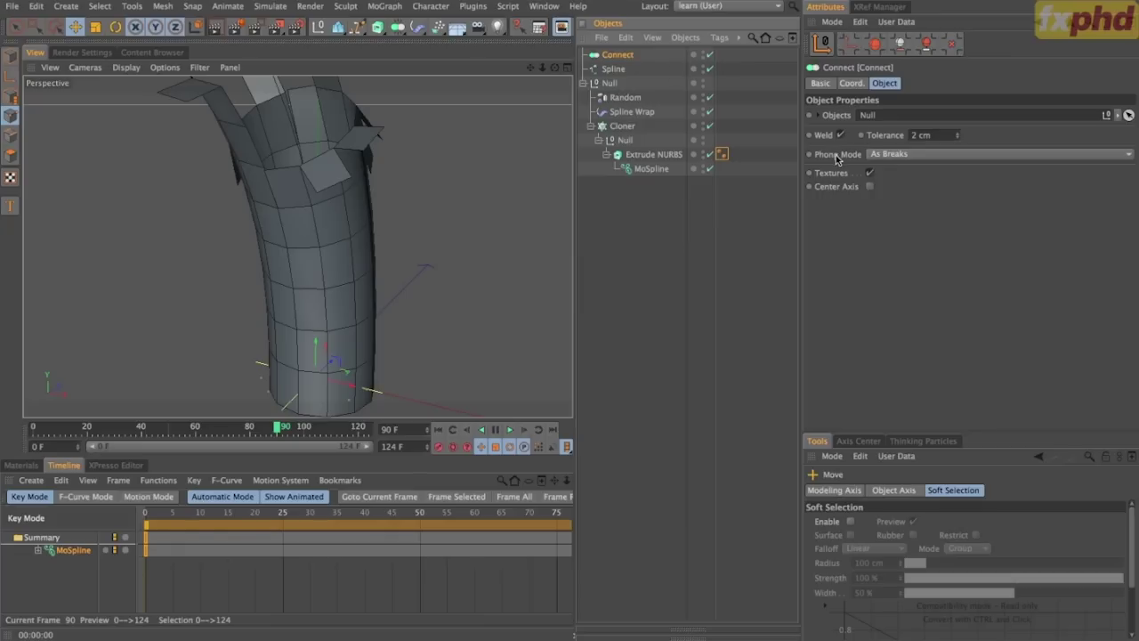
{"action": "left_click", "coordinate": [919, 155]}
{"action": "left_click", "coordinate": [919, 168]}
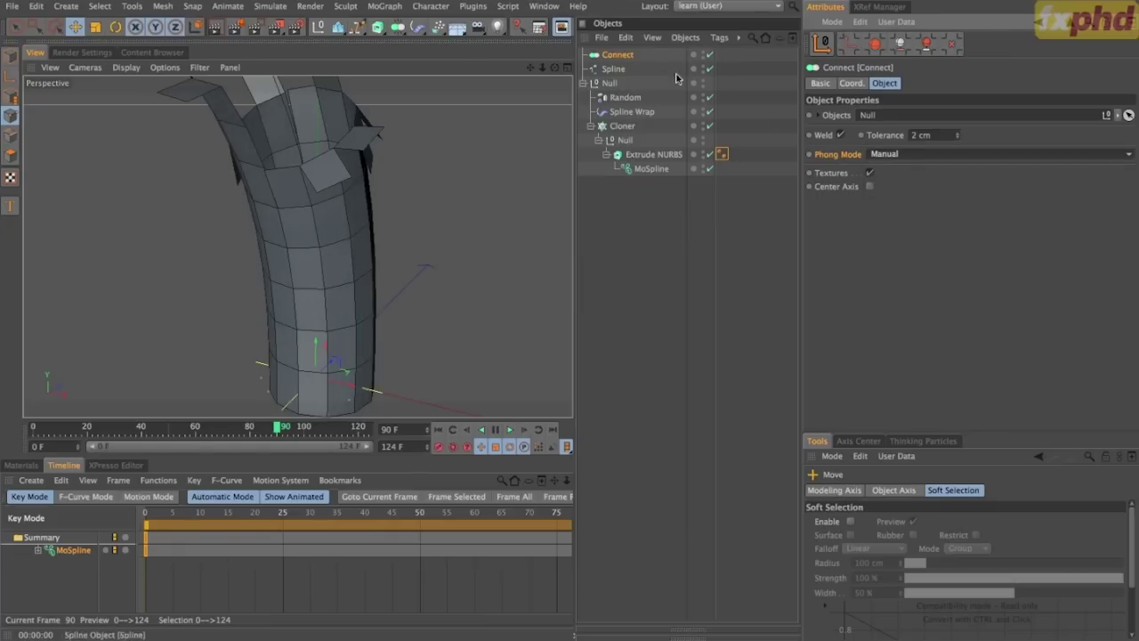
{"action": "left_click", "coordinate": [719, 38]}
{"action": "mouse_move", "coordinate": [783, 59]}
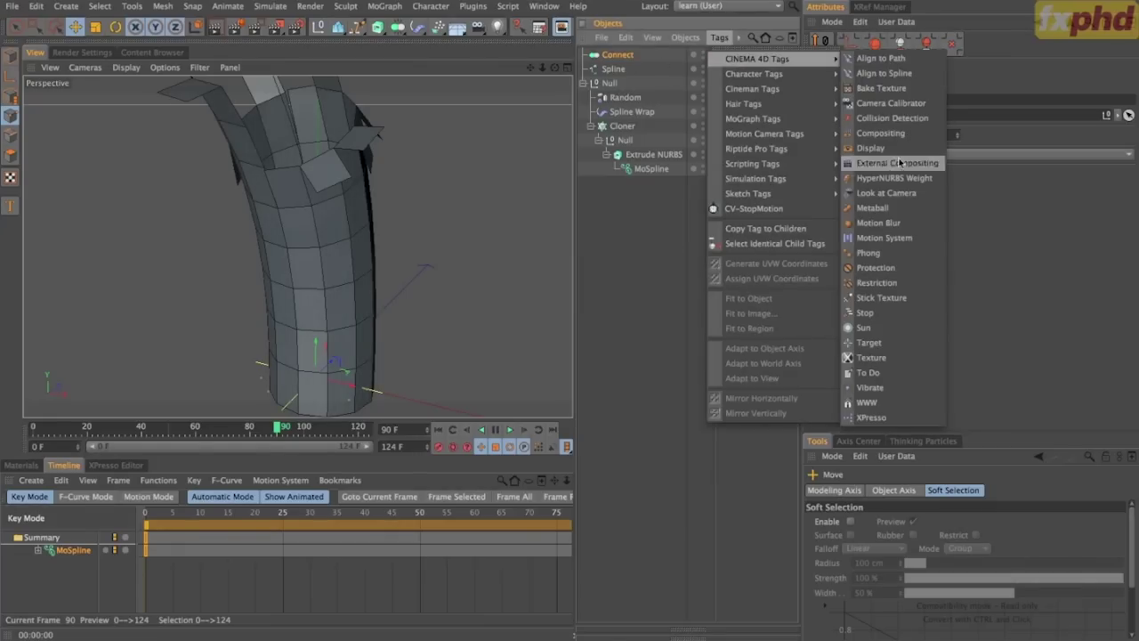
{"action": "left_click", "coordinate": [877, 255]}
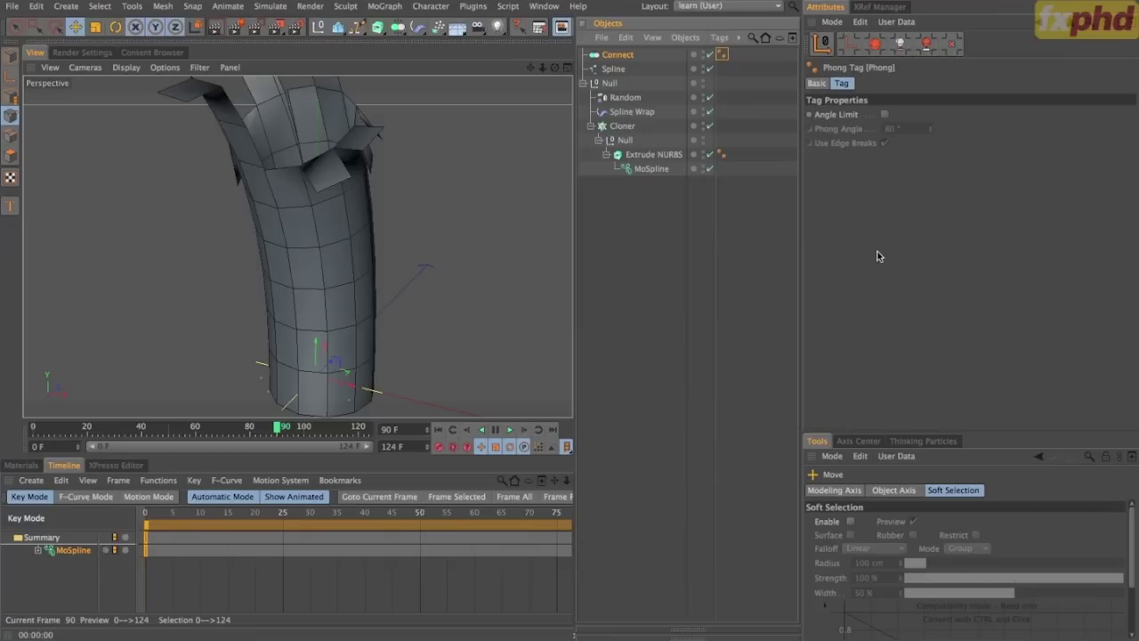
Enable the Angle Limit in the Connect object's Phong tag and render a preview of the tube.
{"action": "left_click", "coordinate": [885, 114]}
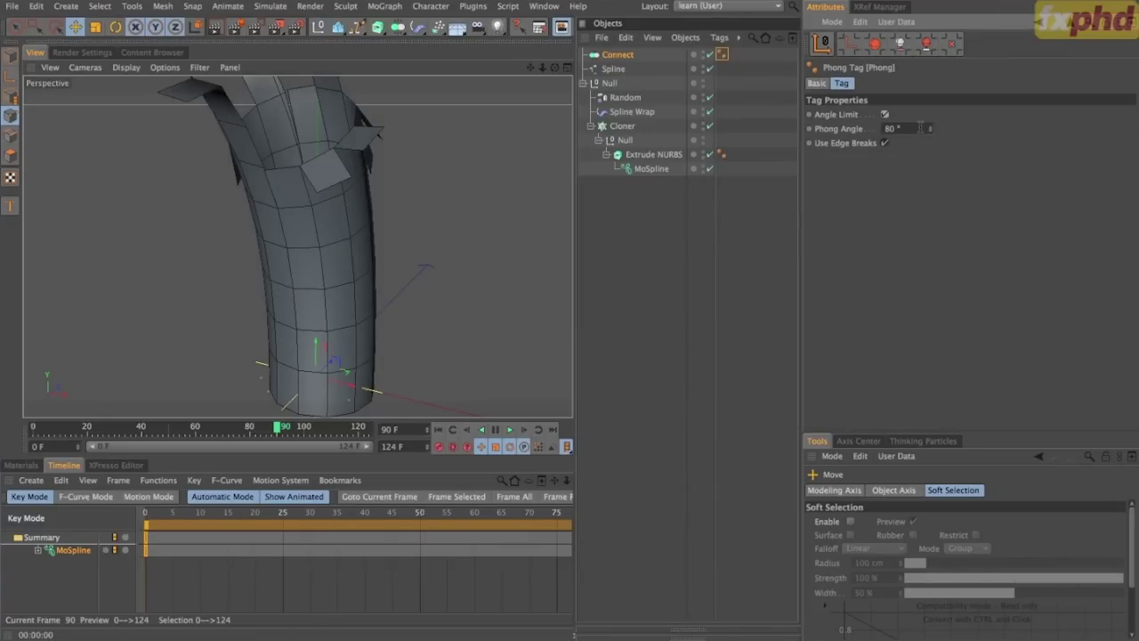
{"action": "key", "text": "ctrl+r"}
Add a HyperNURBS as the parent of the Connect object and render a preview of the subdivided tube.
{"action": "left_click", "coordinate": [618, 55]}
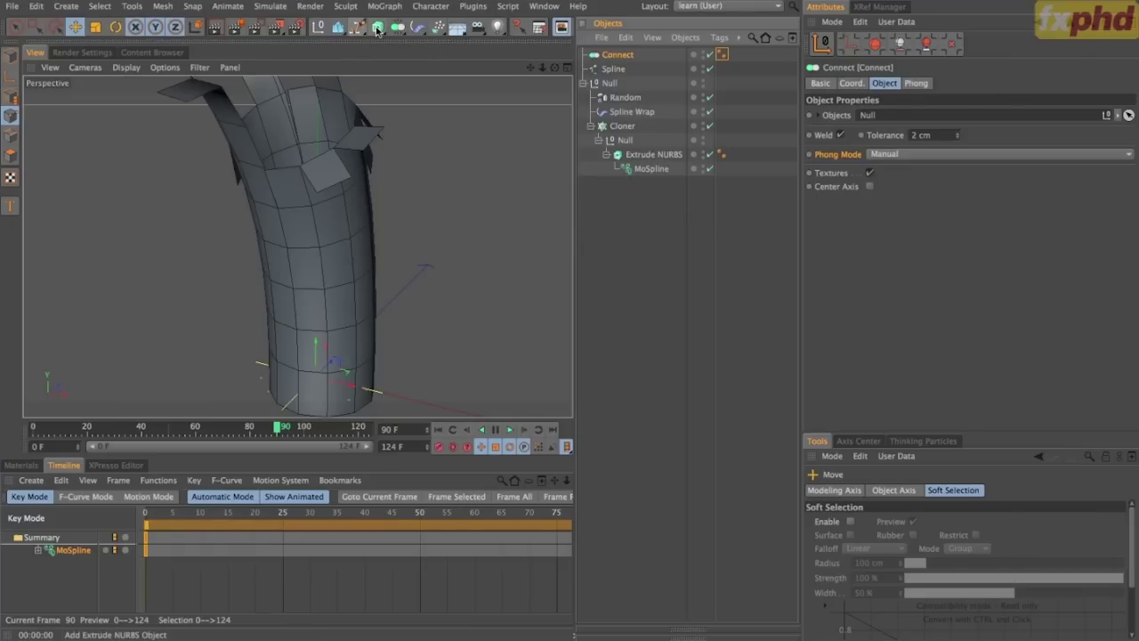
{"action": "left_click", "coordinate": [377, 29]}
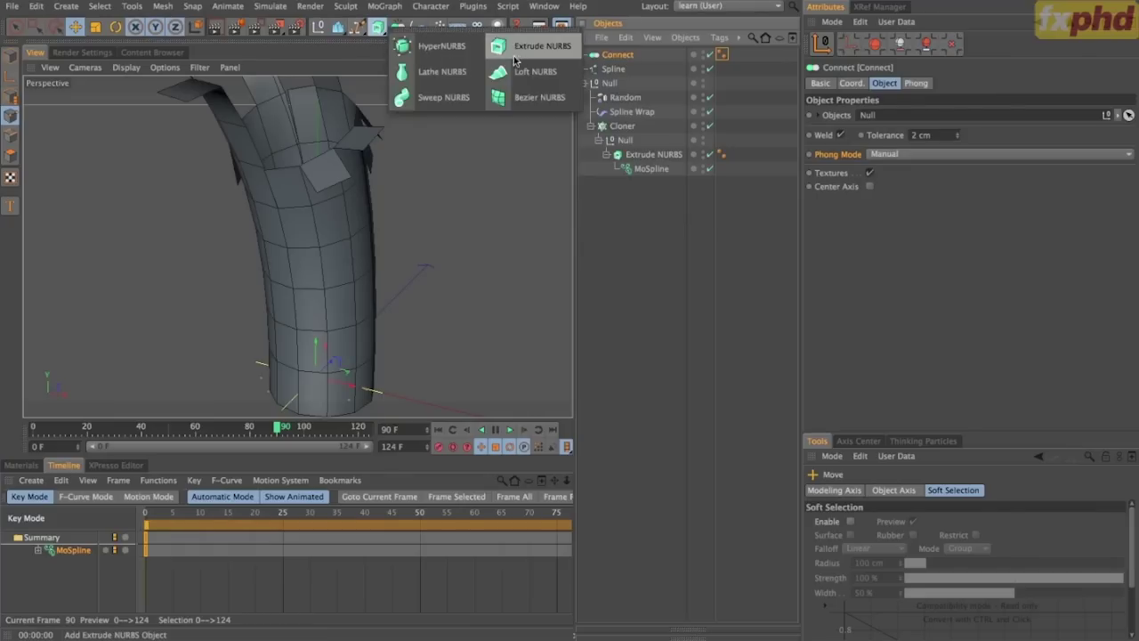
{"action": "left_click", "coordinate": [433, 47], "text": "alt"}
{"action": "left_click", "coordinate": [648, 257]}
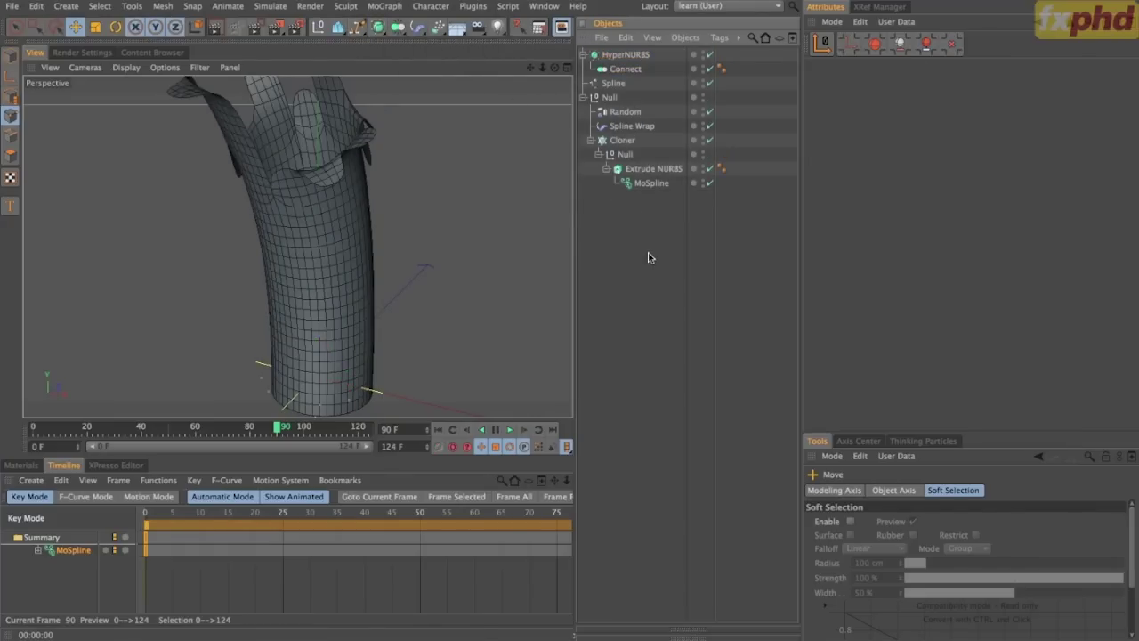
{"action": "key", "text": "ctrl+r"}
Play the animation from frame 0 to check the smoothed tube's growth along the spline, and return to the first frame.
{"action": "left_click_drag", "start_coordinate": [542, 68], "coordinate": [516, 76]}
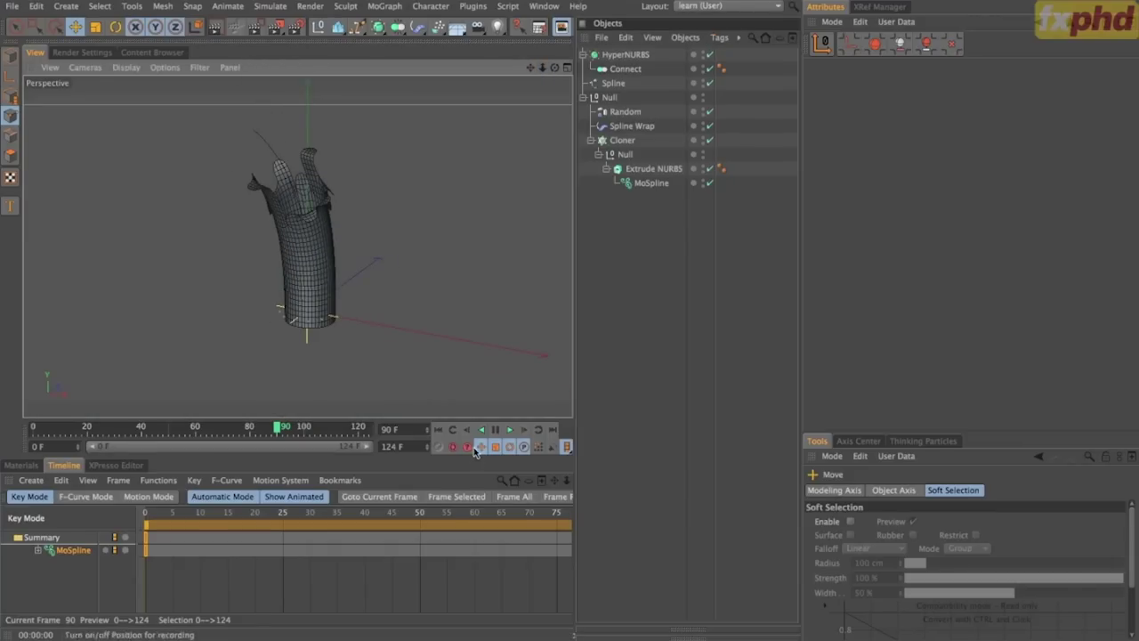
{"action": "left_click", "coordinate": [440, 430]}
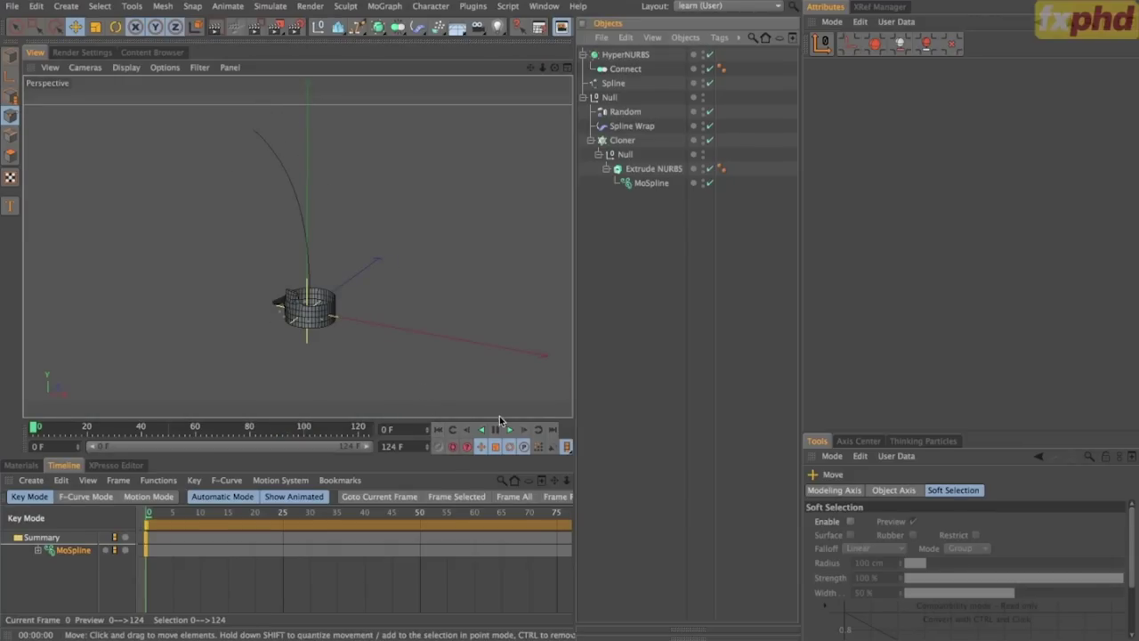
{"action": "left_click", "coordinate": [511, 431]}
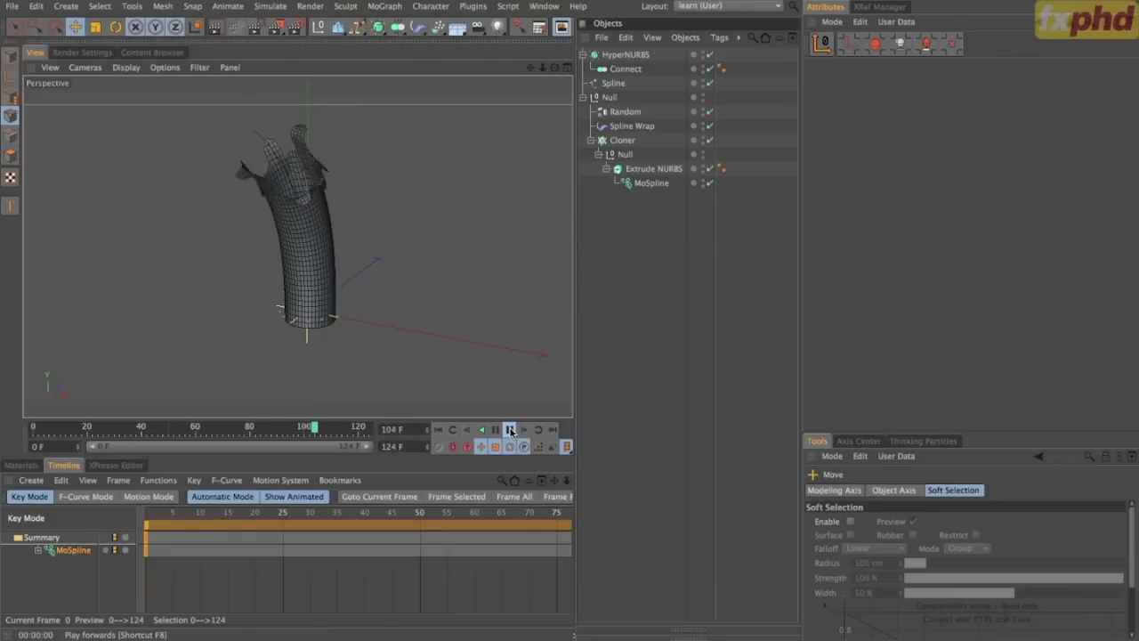
{"action": "left_click", "coordinate": [511, 432]}
{"action": "key", "text": "shift+f"}
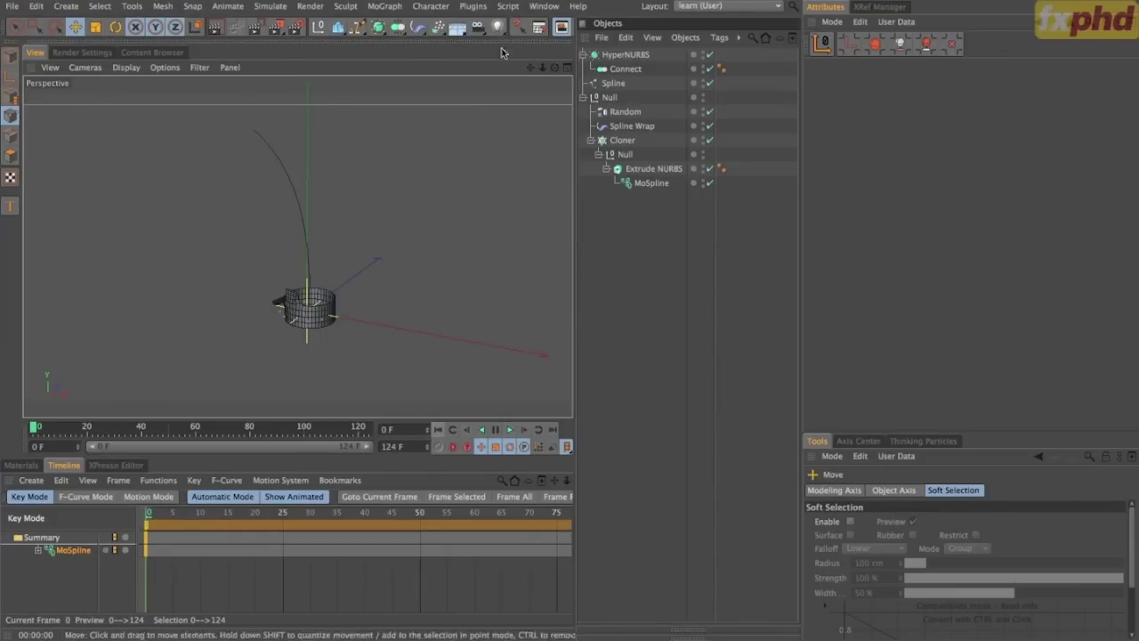